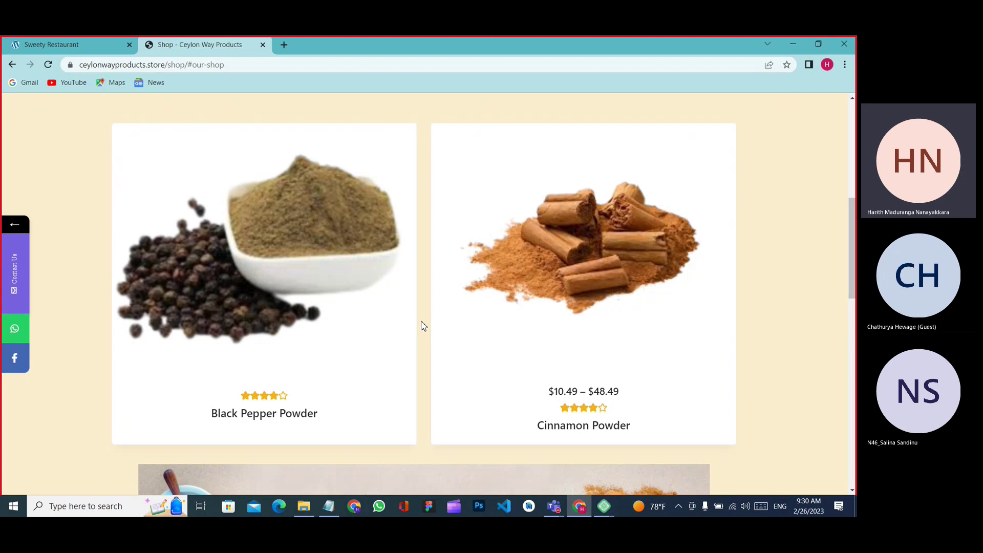
Step: Close the 'Shop - Ceylon Way Products' tab in Chrome
click(261, 45)
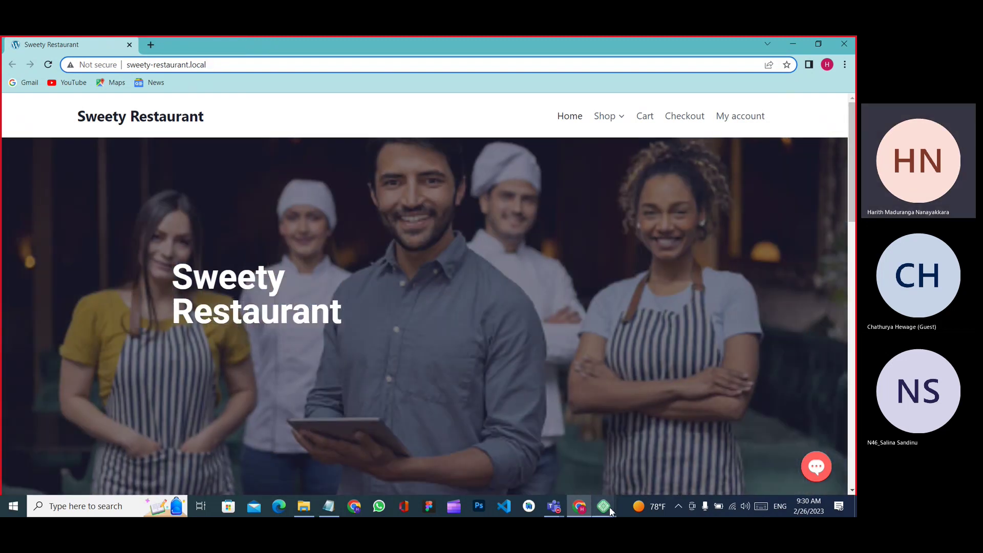
Step: Bring Local forward and open A Test Site's folder in File Explorer
mouse_move(605, 506)
click(545, 476)
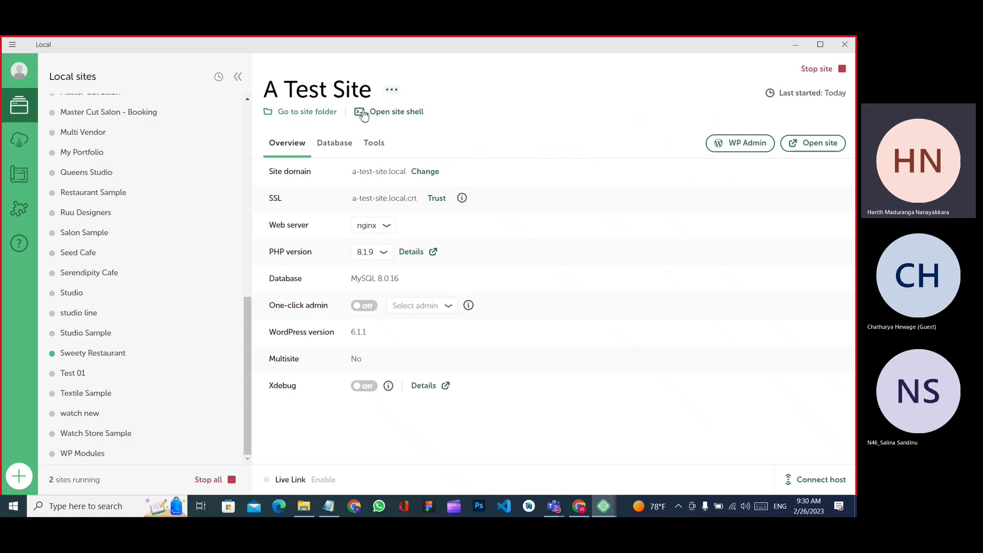
click(308, 116)
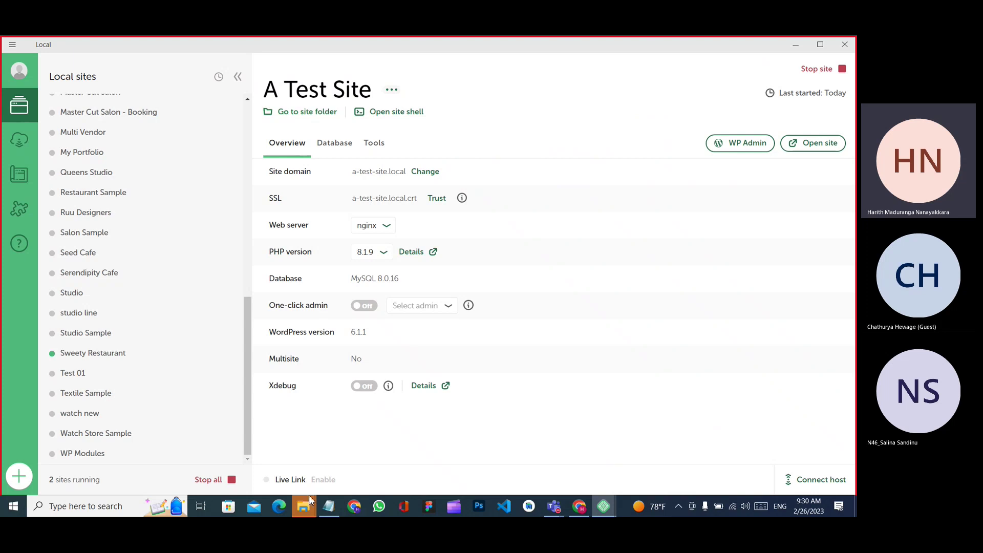
Step: Browse from the MSI home folder through Local Sites > a-test-site > app into public
mouse_move(306, 512)
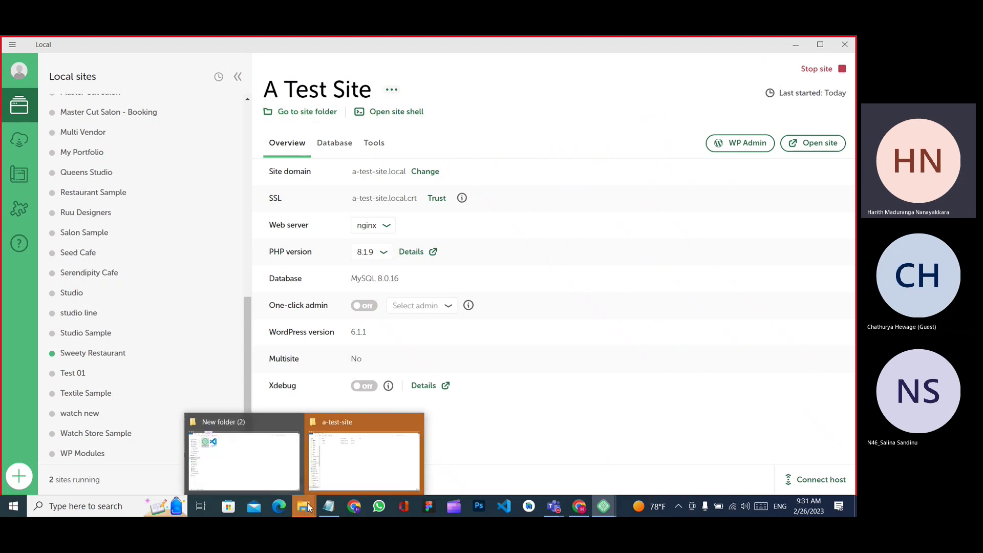
click(351, 439)
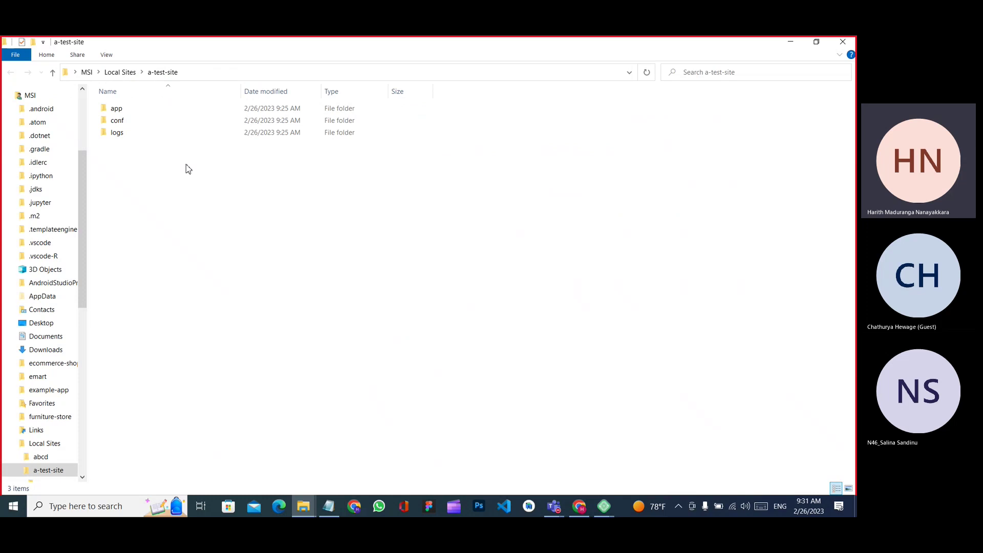
click(120, 72)
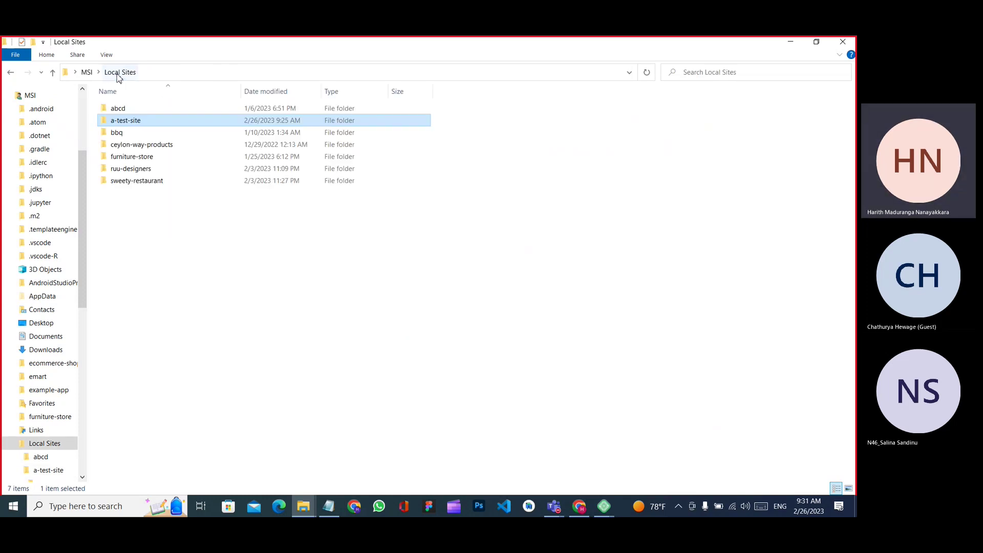
click(86, 73)
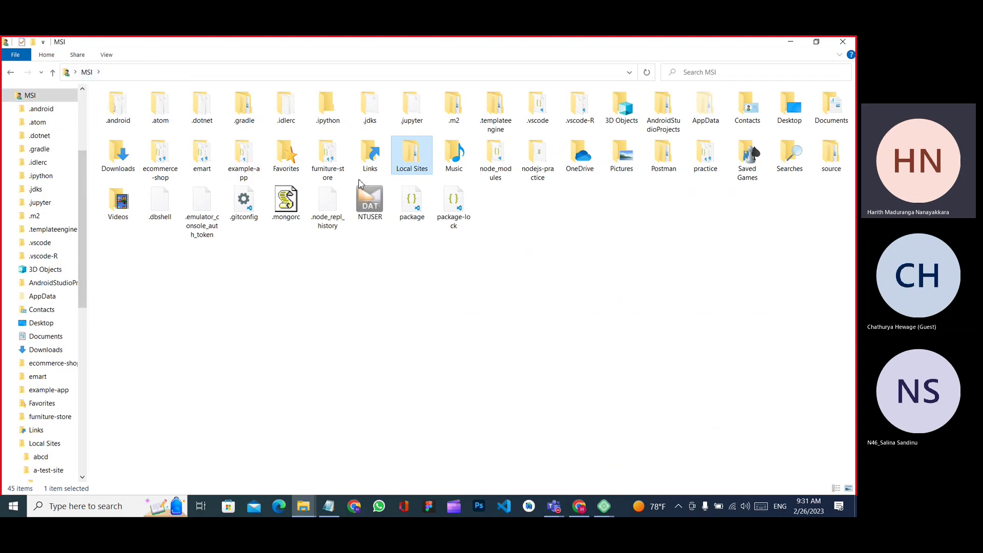
double_click(420, 162)
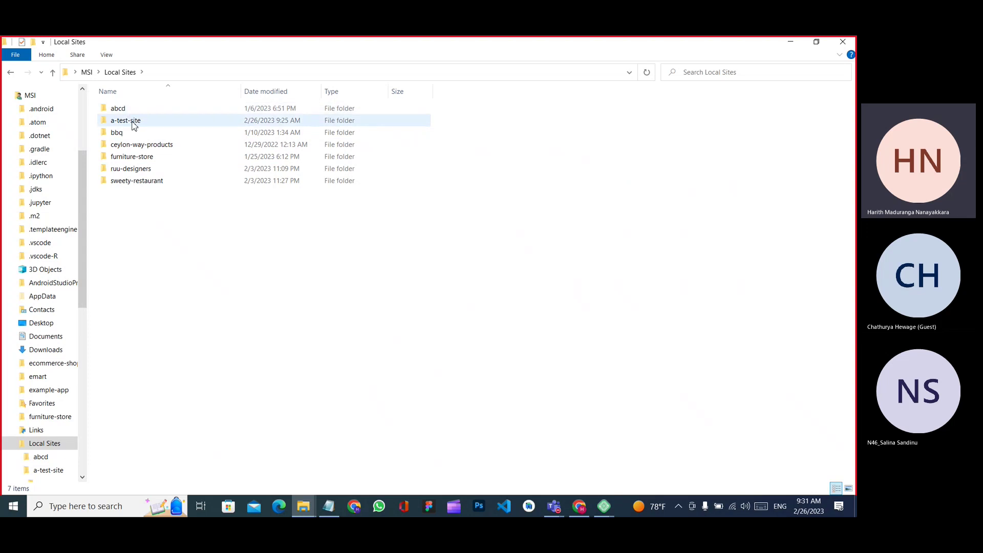
double_click(133, 122)
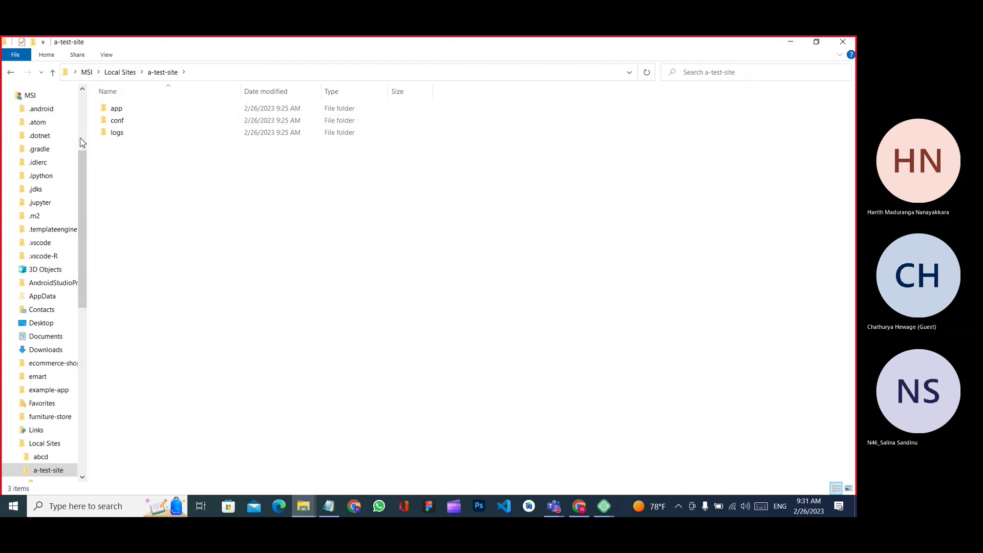
click(128, 111)
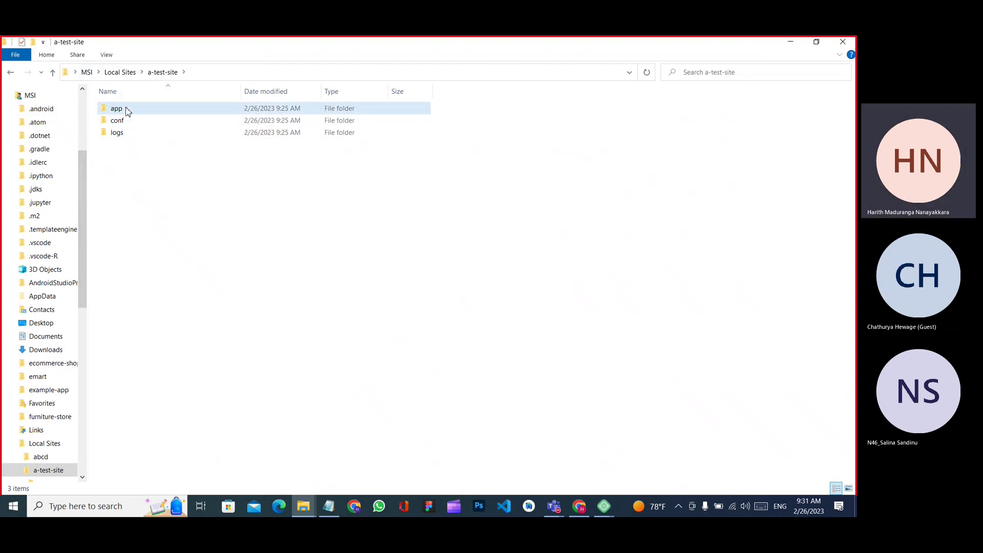
double_click(129, 111)
double_click(126, 109)
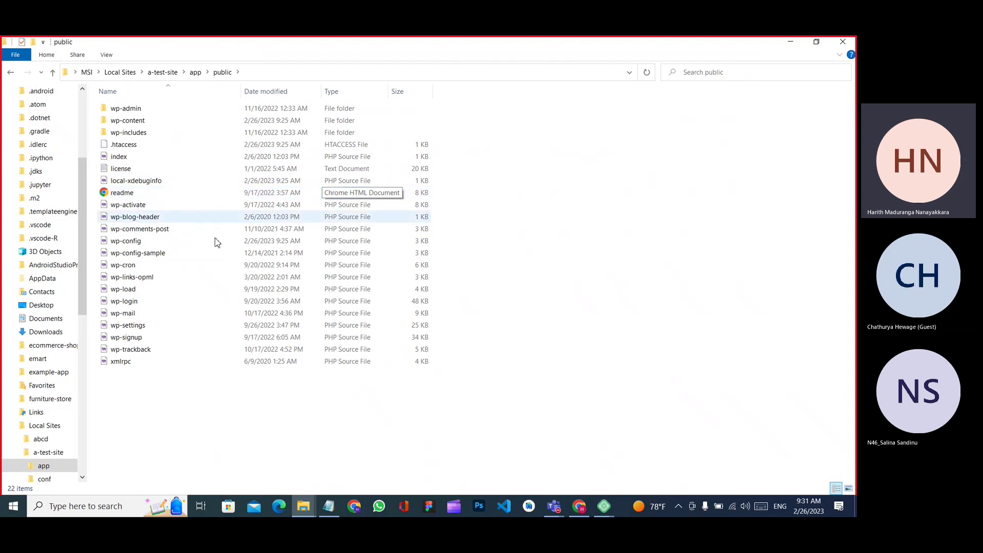
Step: Enter wp-admin > css and launch the about stylesheet, bringing up the app-choice prompt
double_click(141, 110)
scroll(148, 271, down, 5)
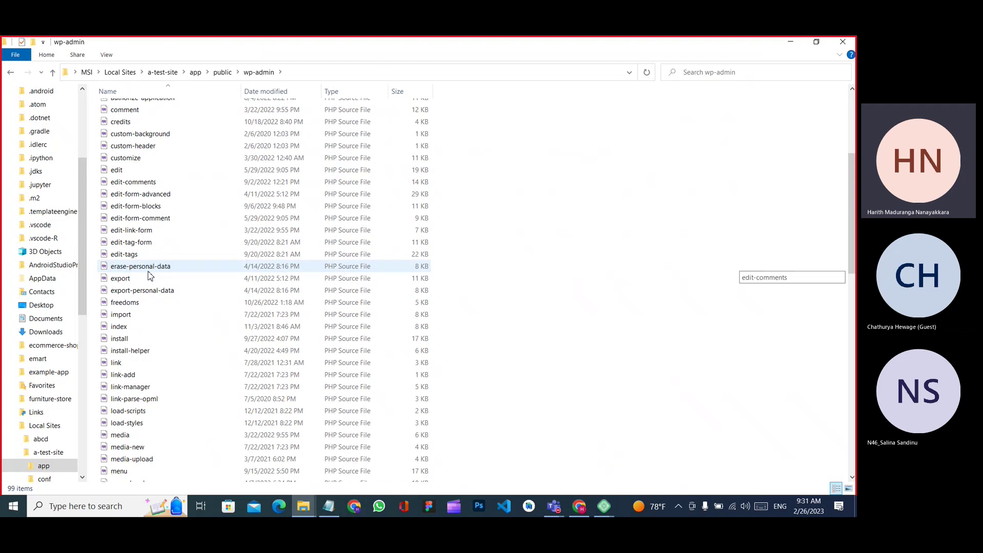
scroll(149, 276, up, 5)
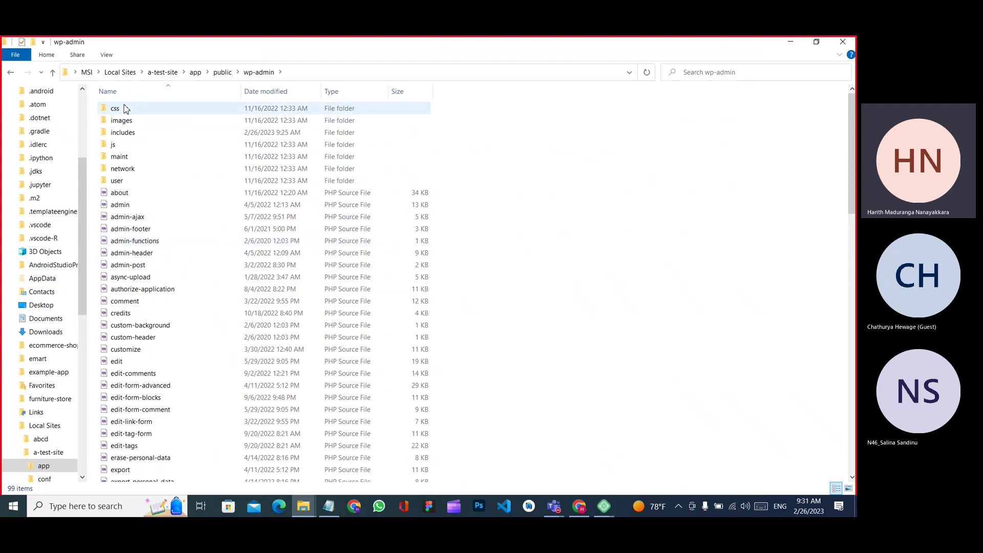
double_click(126, 109)
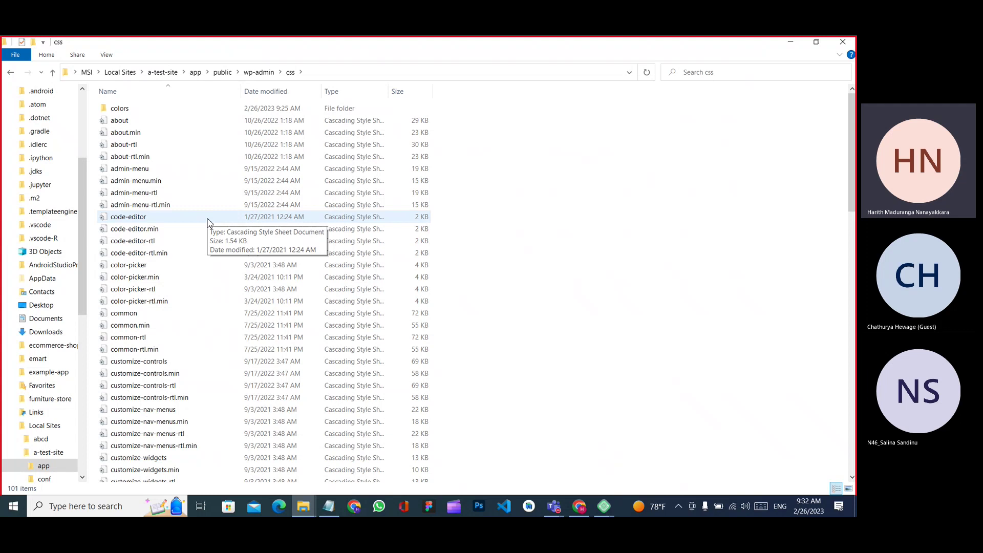
double_click(123, 121)
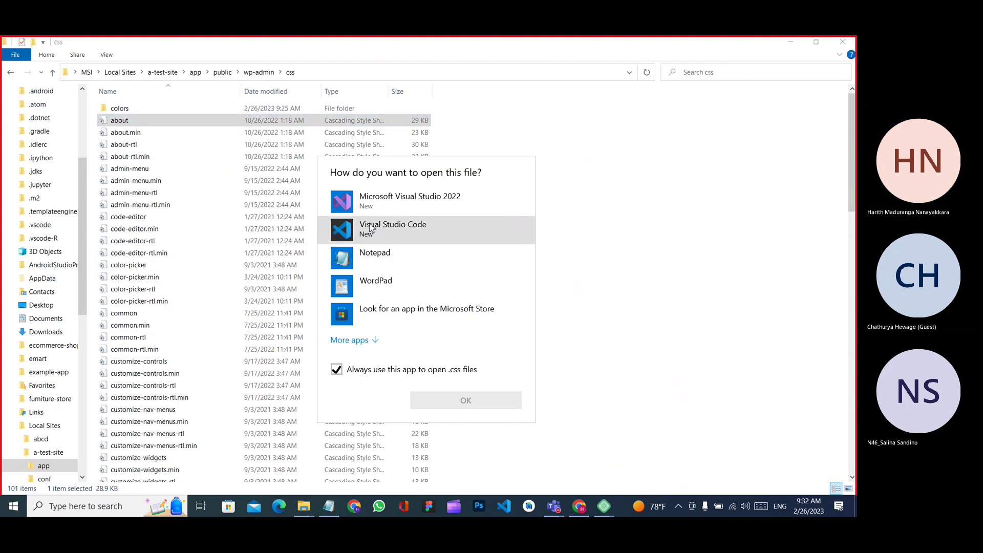
Step: Open about.css in Notepad and read through its .about__section grid and media-query rules
click(375, 262)
click(444, 400)
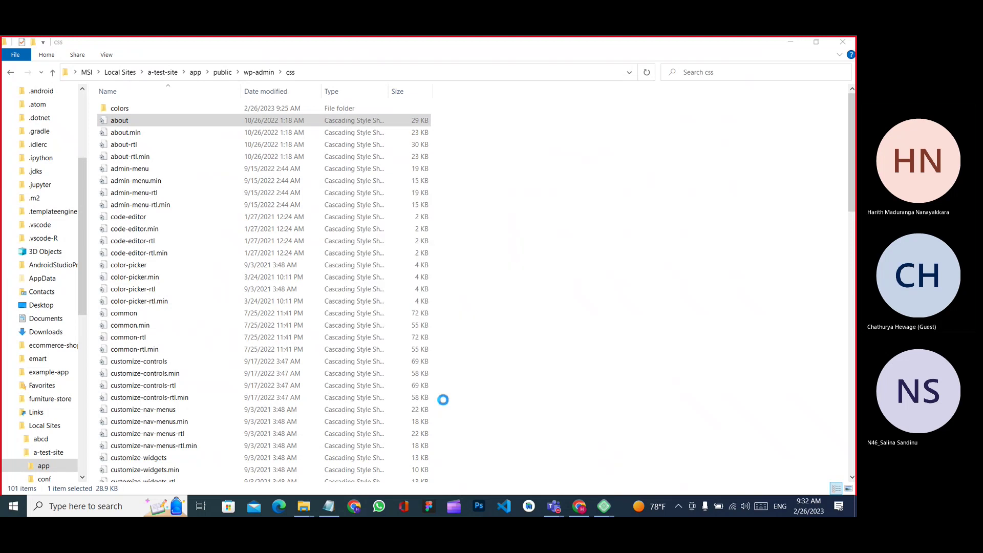
scroll(189, 318, down, 5)
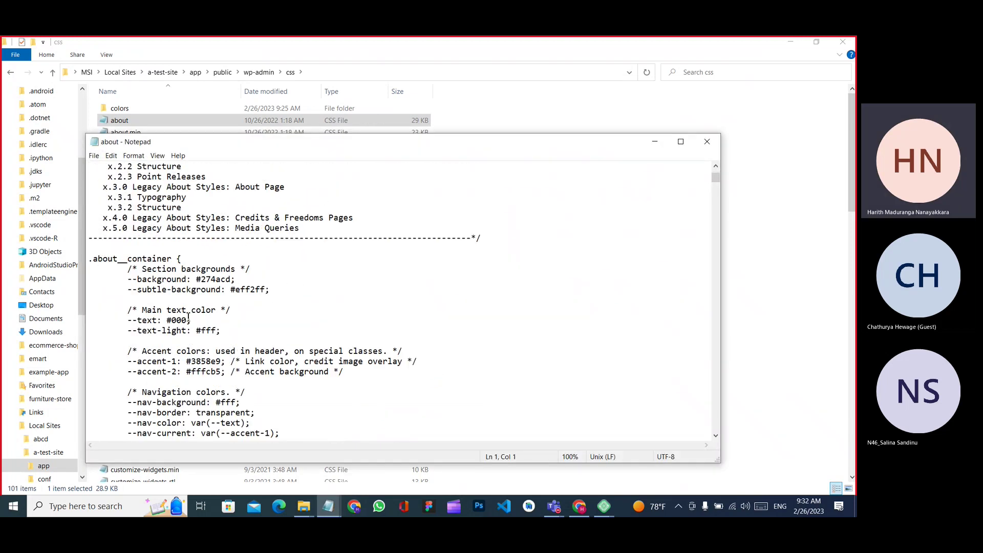
scroll(189, 318, down, 13)
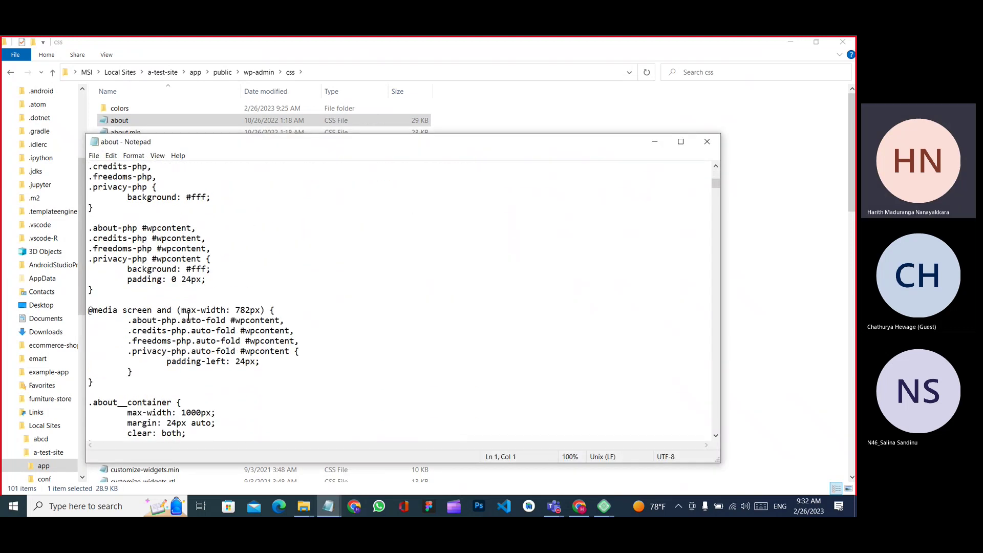
scroll(189, 317, down, 11)
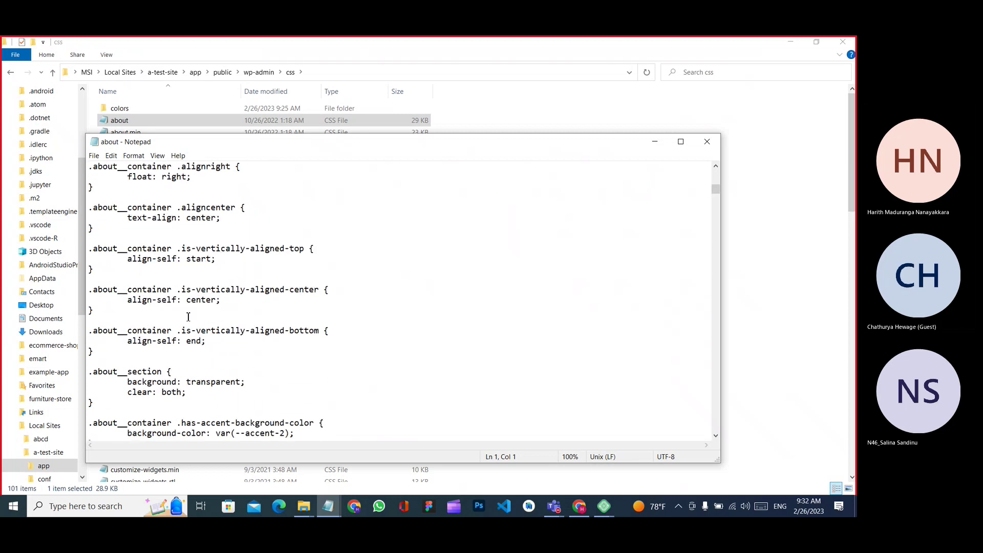
scroll(188, 317, down, 10)
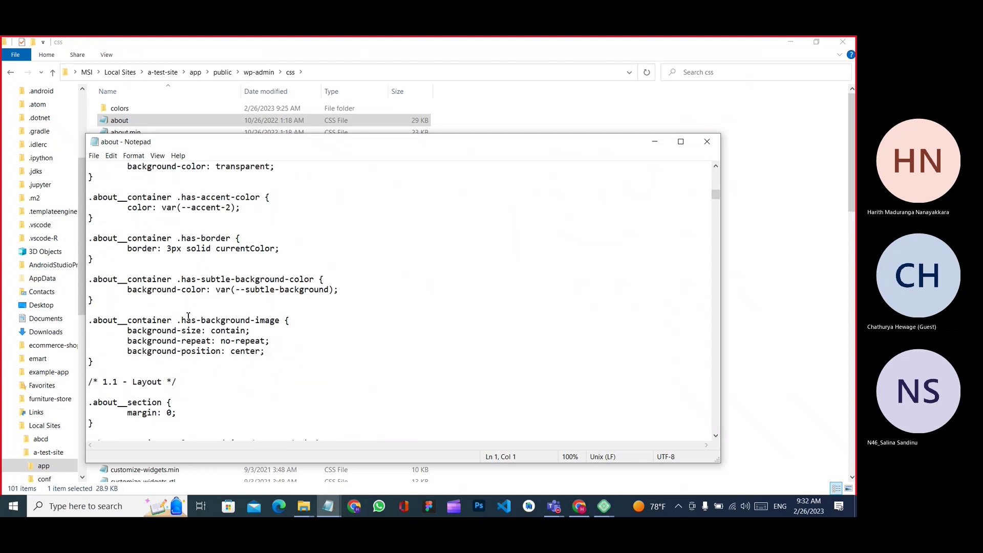
scroll(189, 317, down, 9)
scroll(188, 317, down, 4)
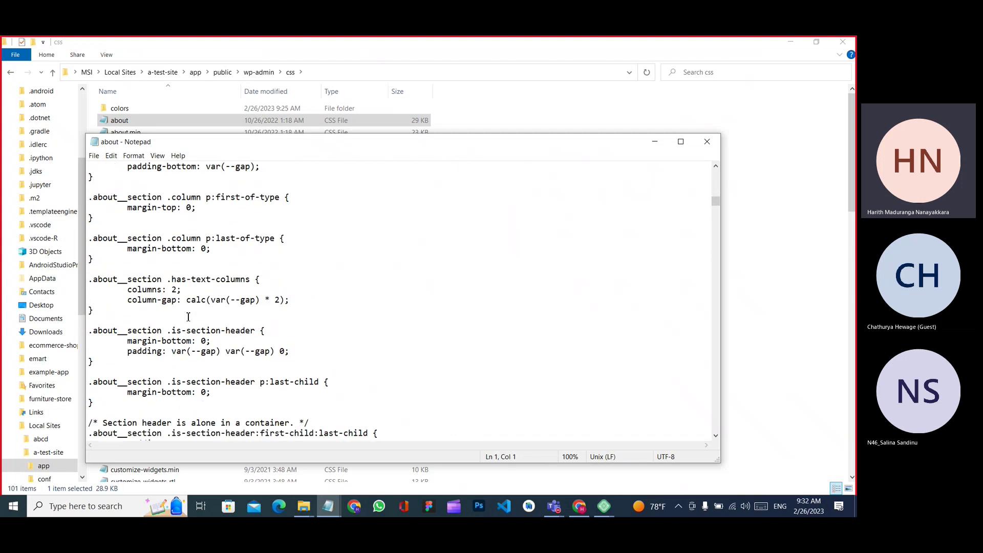
scroll(188, 317, down, 12)
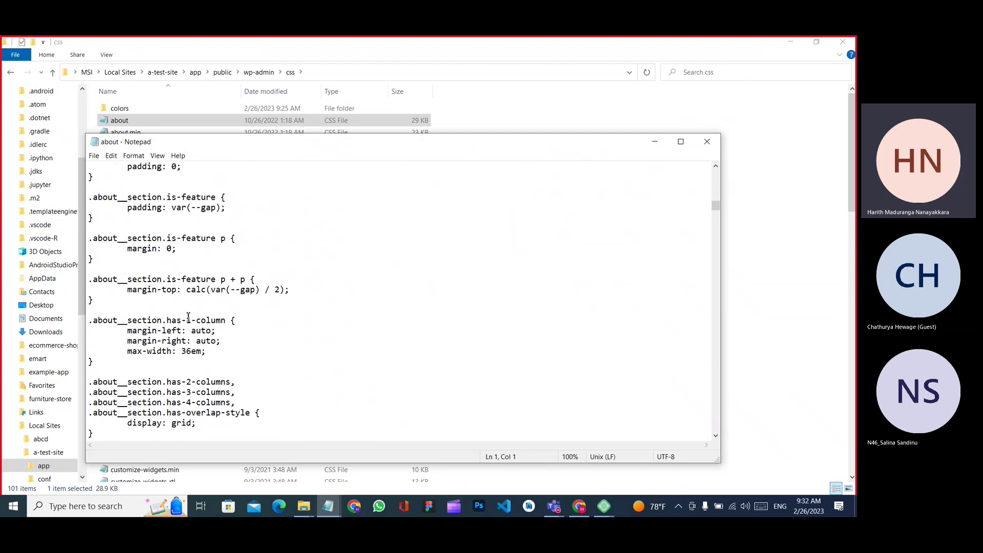
scroll(188, 317, up, 11)
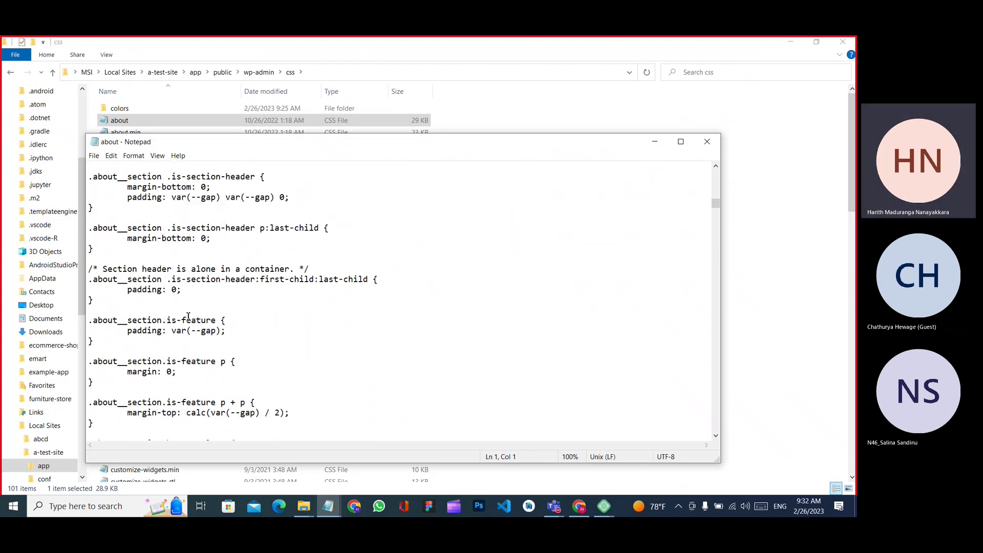
scroll(188, 317, up, 2)
scroll(188, 317, down, 14)
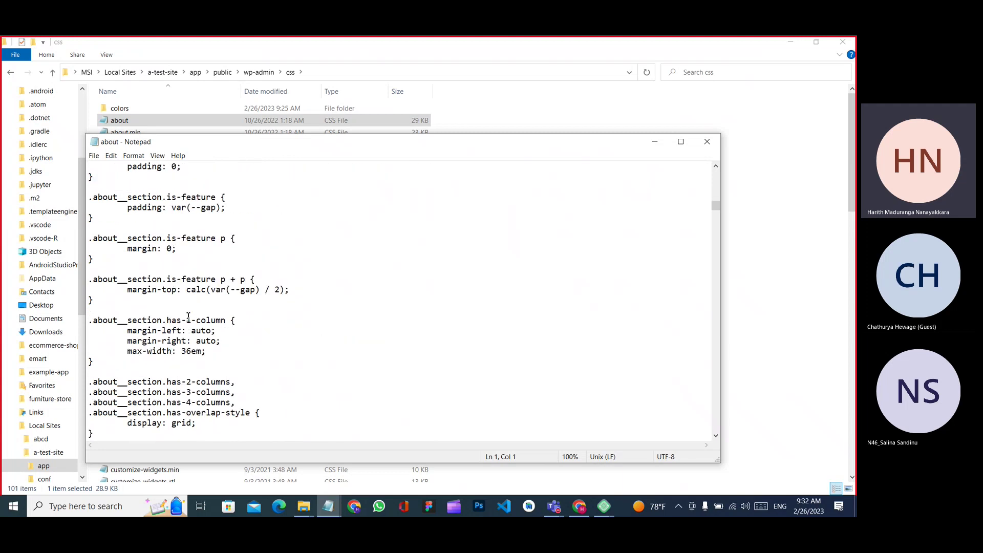
scroll(189, 317, down, 10)
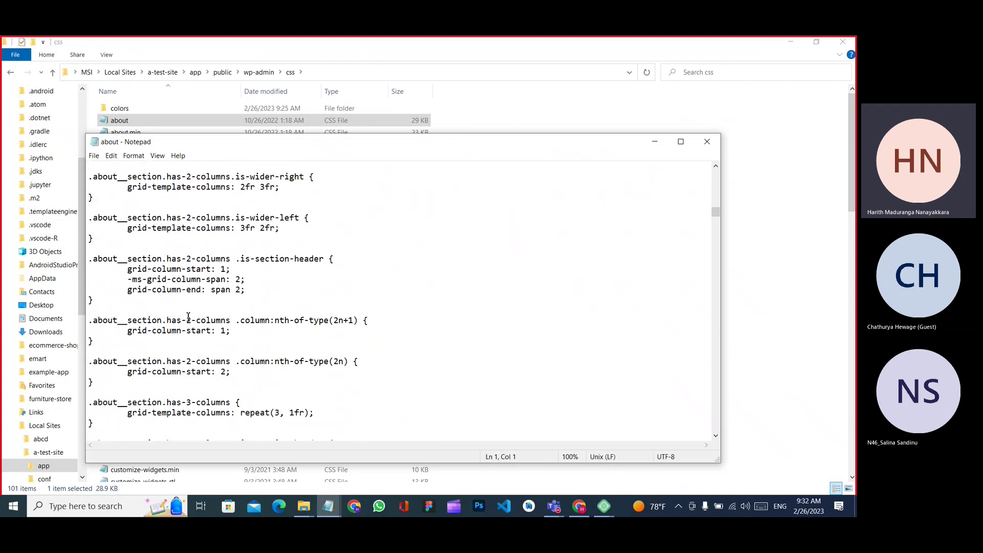
scroll(188, 317, down, 10)
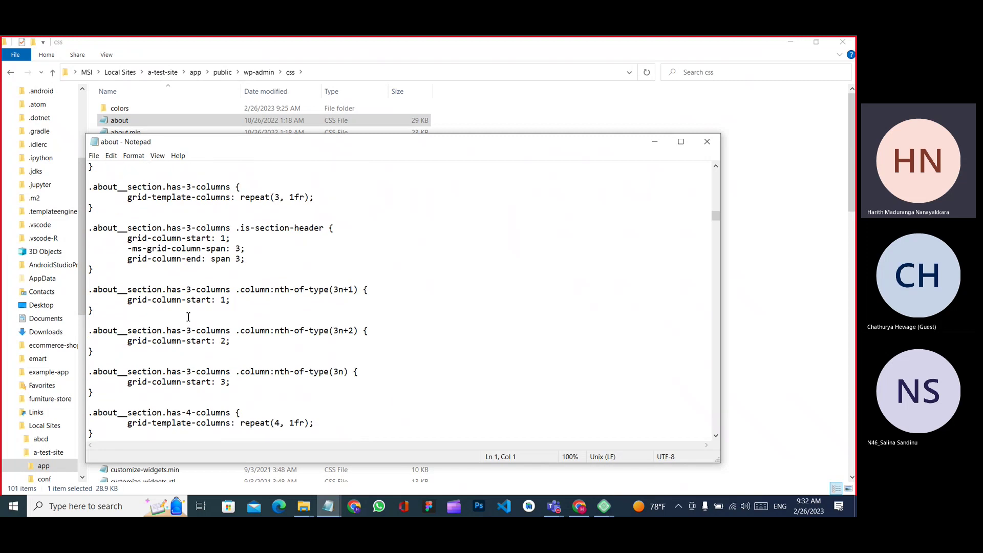
scroll(188, 317, down, 5)
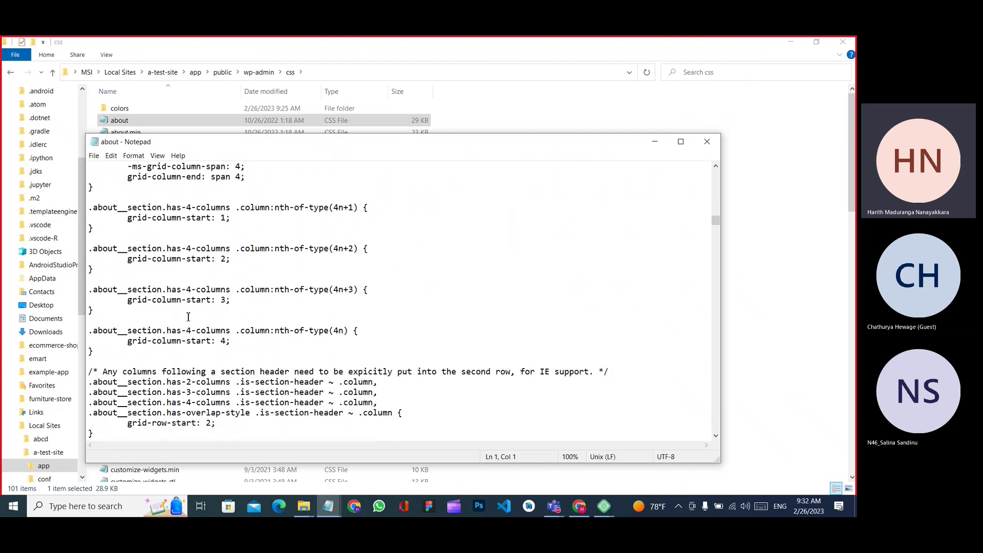
scroll(188, 317, down, 20)
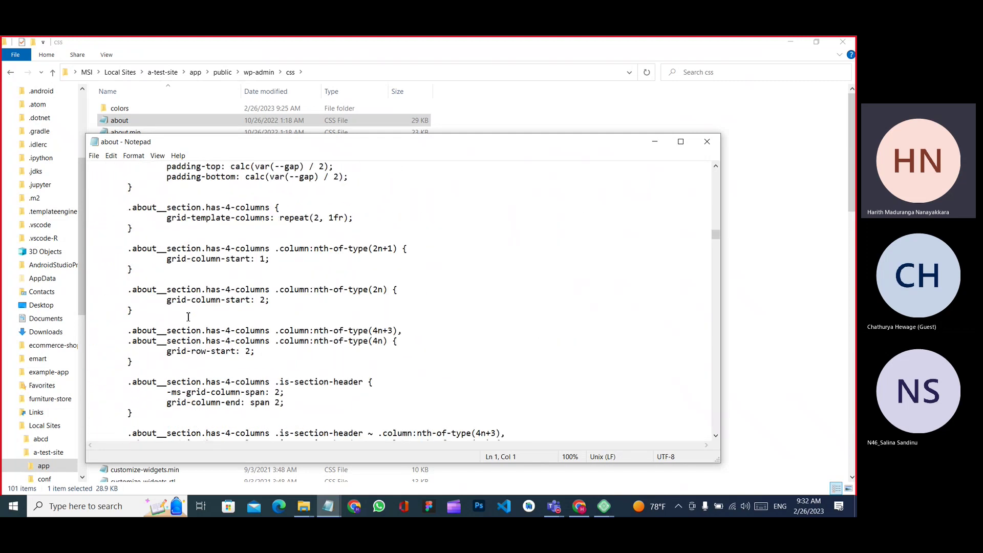
scroll(188, 317, down, 17)
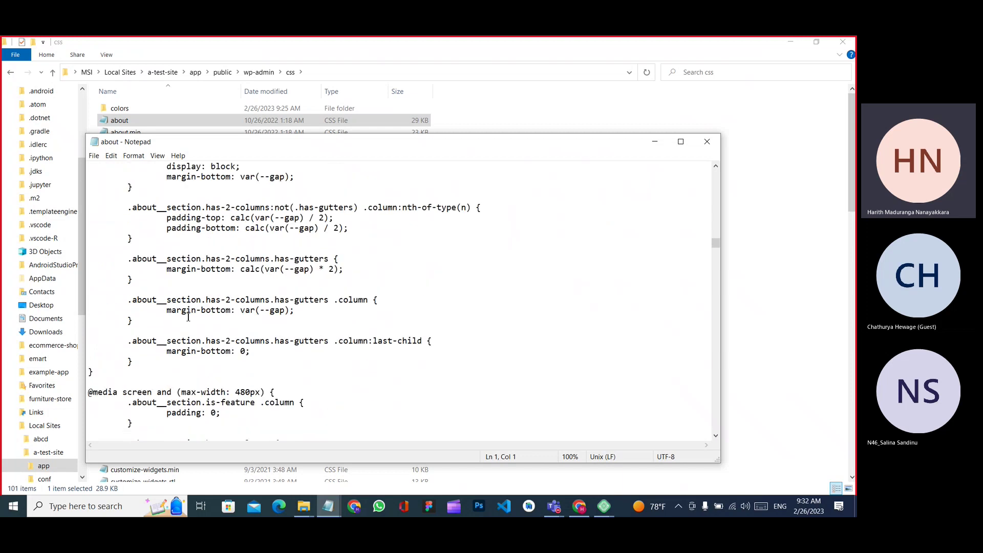
scroll(189, 317, down, 15)
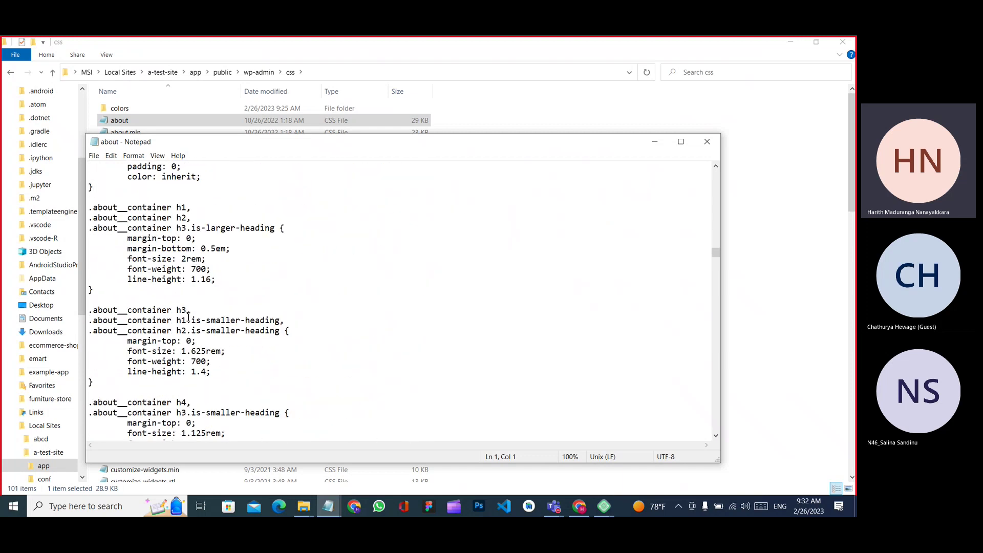
scroll(188, 317, down, 18)
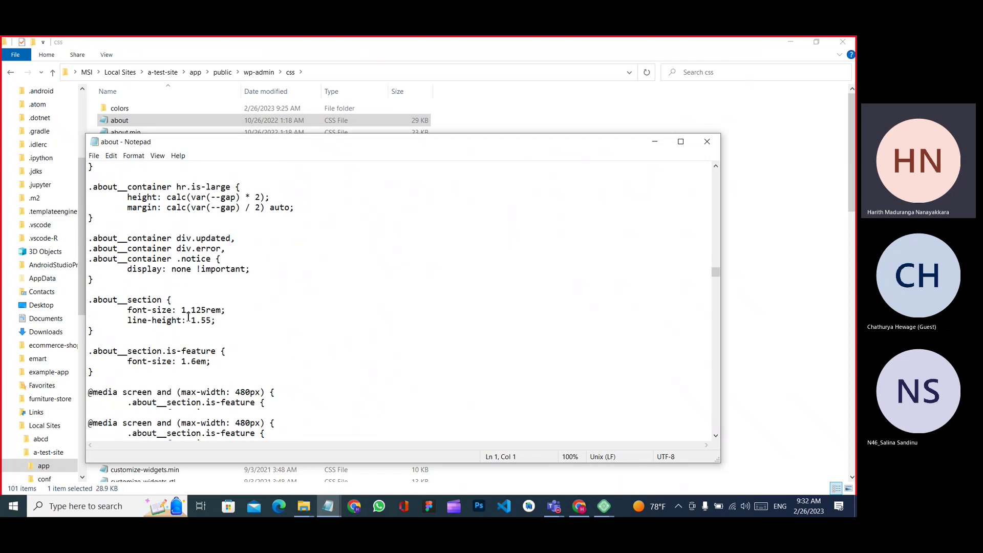
scroll(188, 317, down, 13)
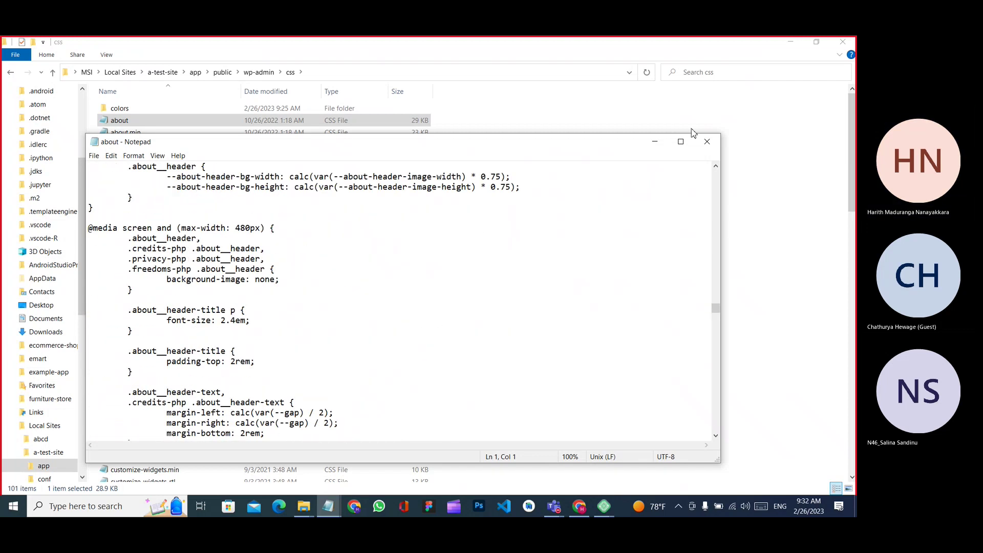
Step: Close Notepad, return Explorer to the a-test-site folder, and bring Local forward
click(715, 145)
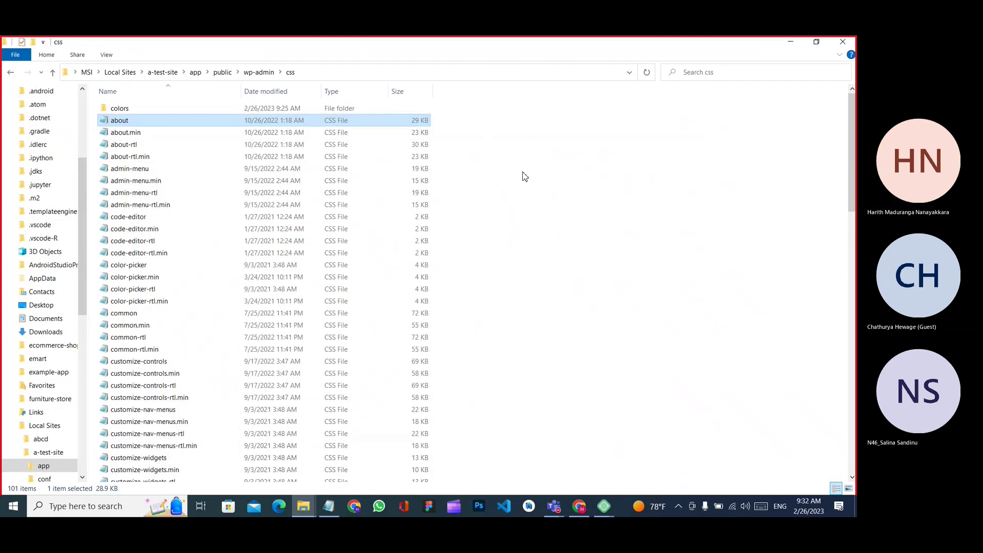
click(492, 176)
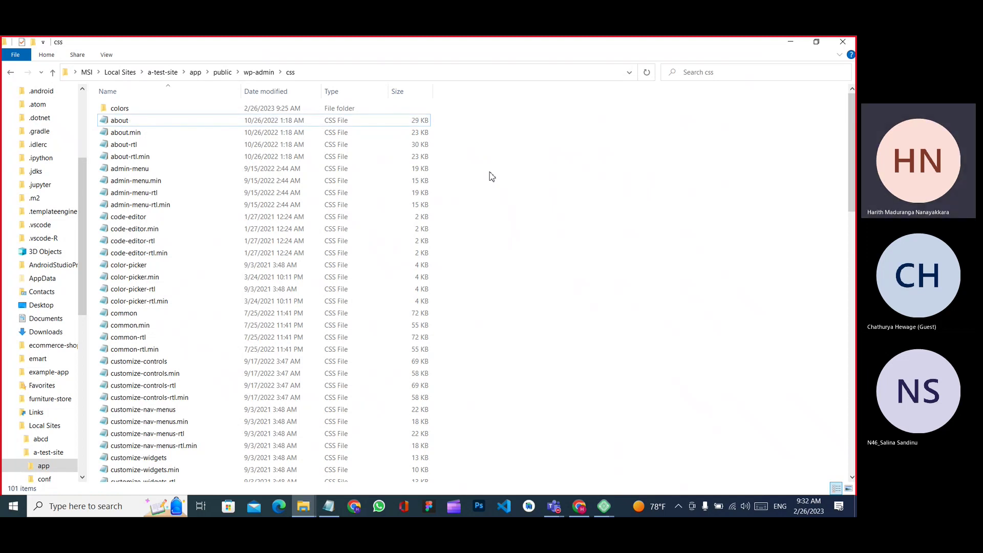
click(196, 73)
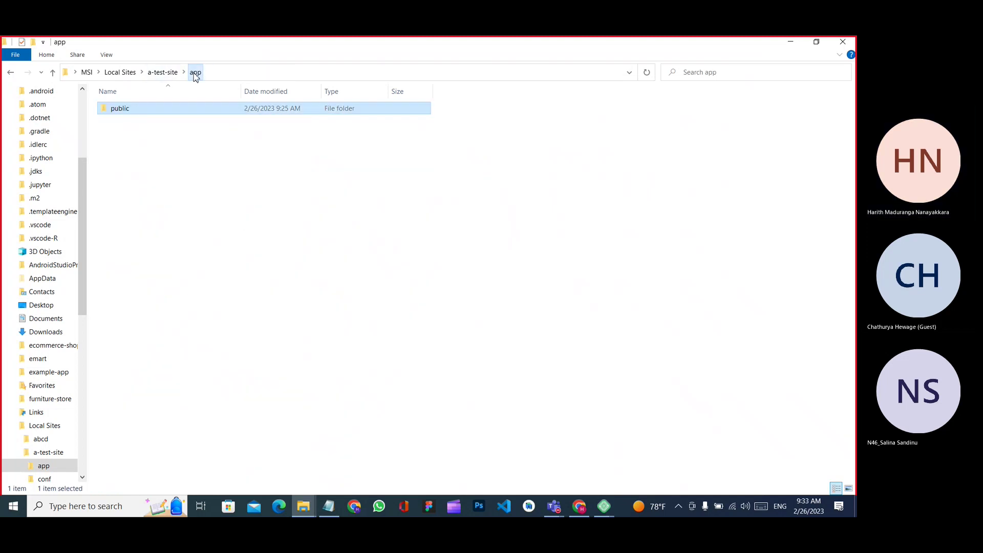
click(161, 73)
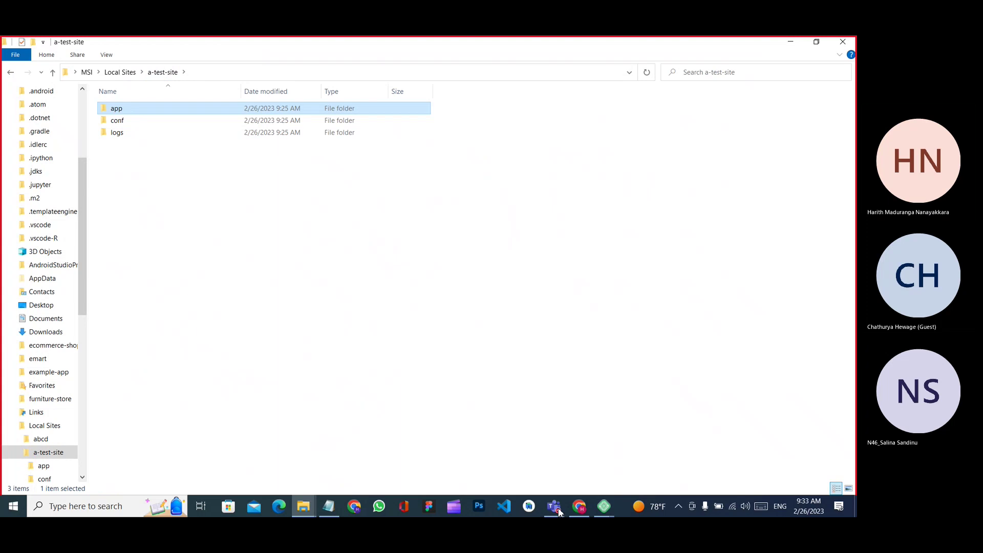
mouse_move(597, 514)
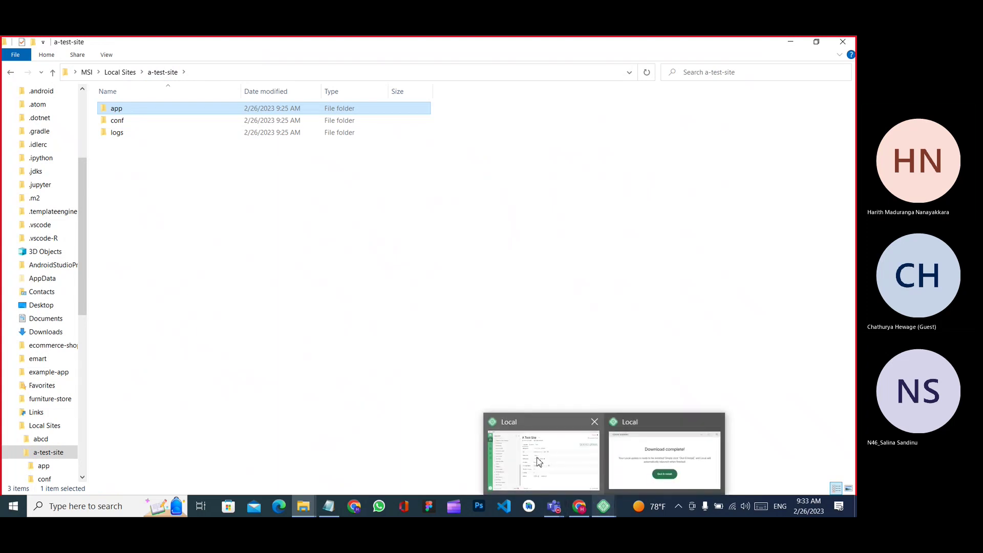
click(540, 461)
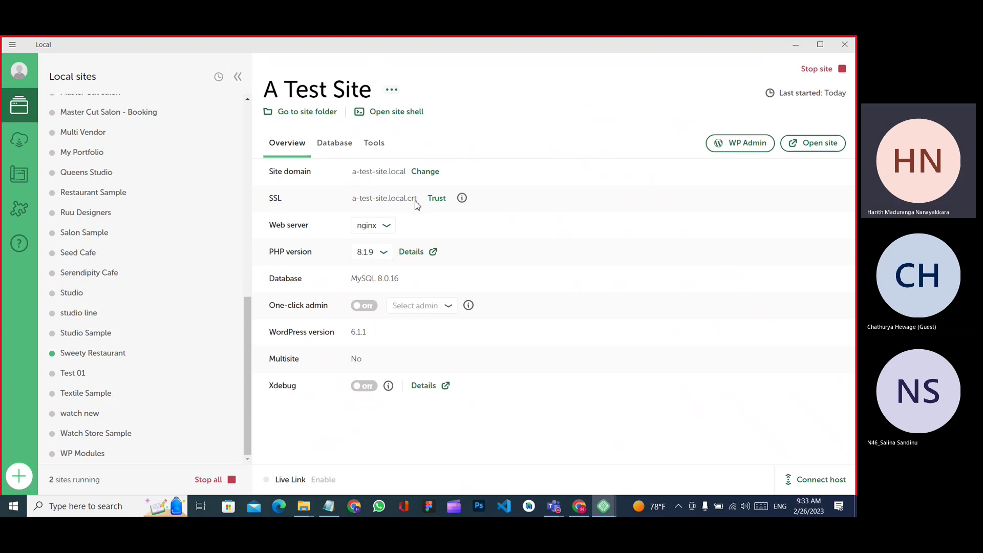
mouse_move(462, 199)
click(392, 229)
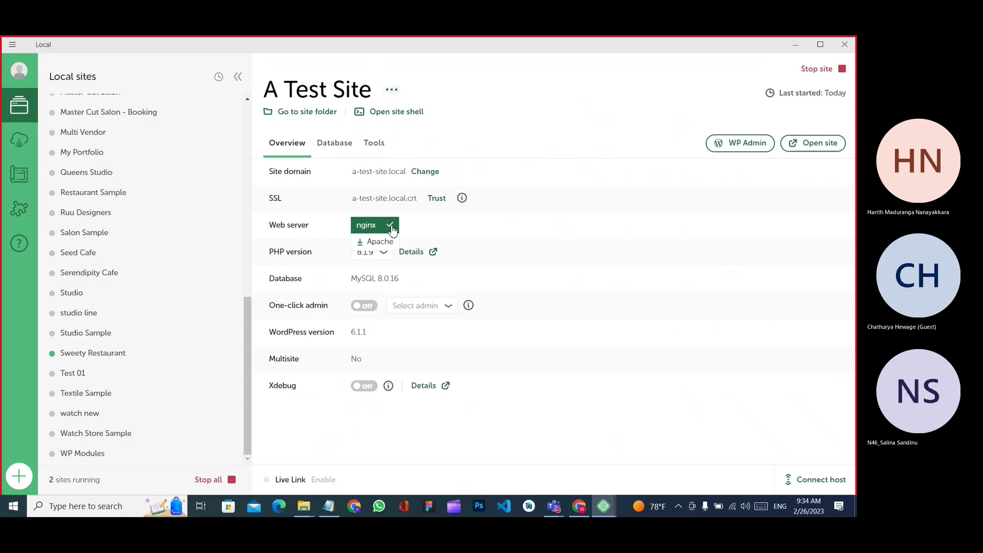
click(474, 233)
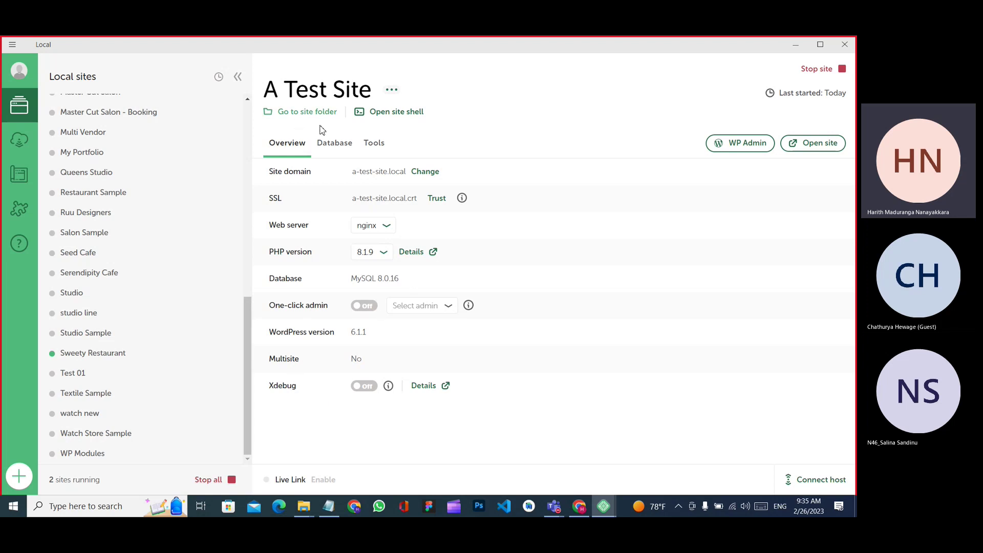
Step: Check A Test Site's Database and Tools tabs in Local, then return to Overview
click(334, 144)
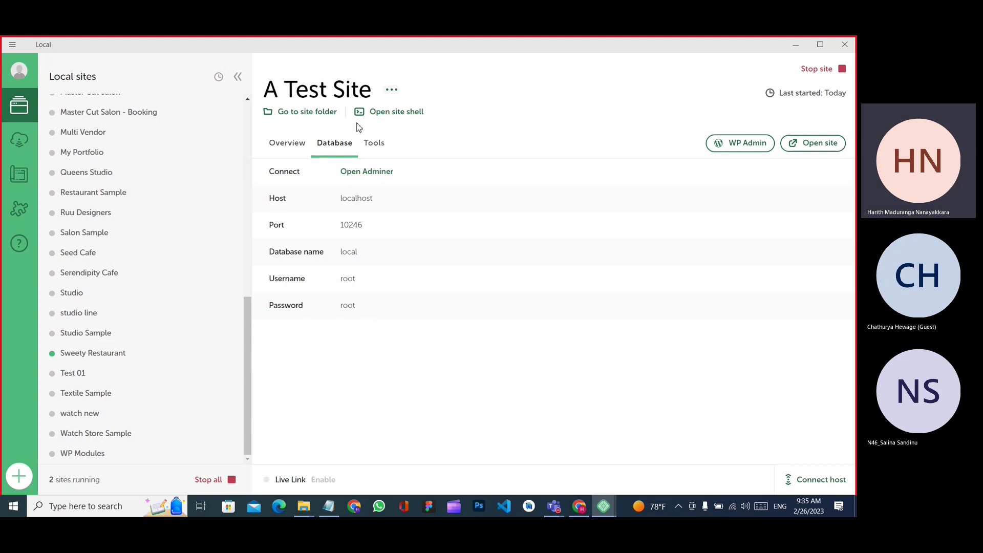
click(382, 144)
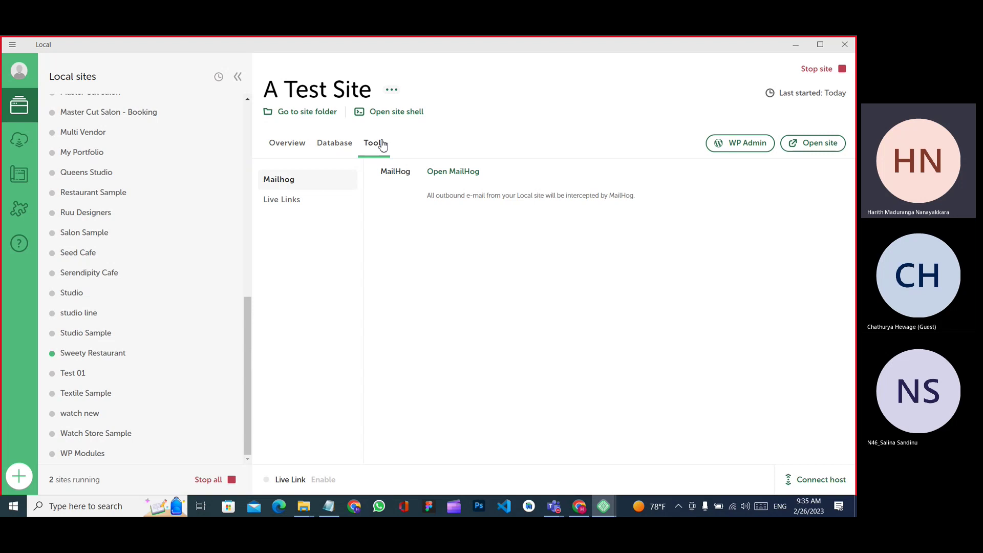
click(289, 146)
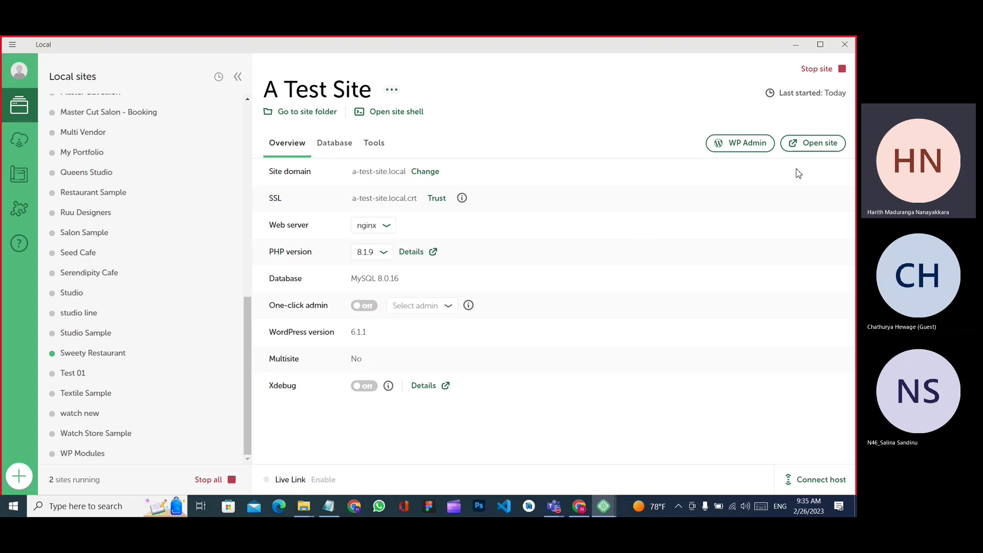
Step: Open A Test Site's front end and look over its Sample Page
click(819, 143)
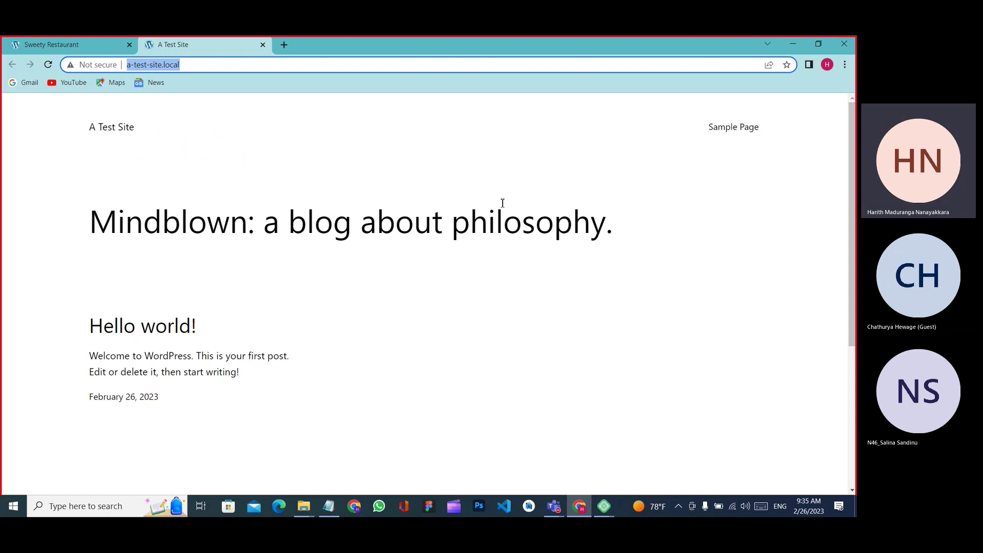
scroll(423, 306, down, 5)
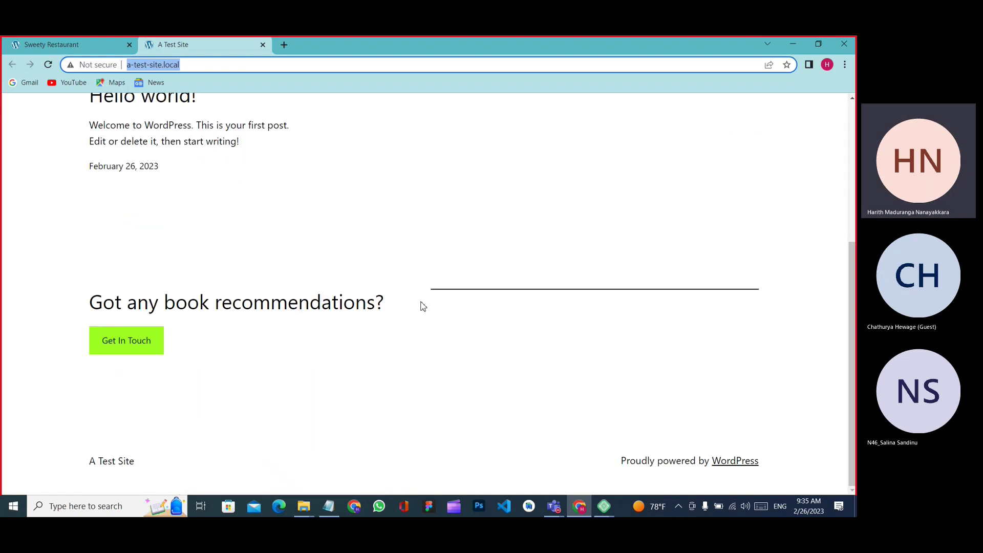
scroll(423, 306, up, 5)
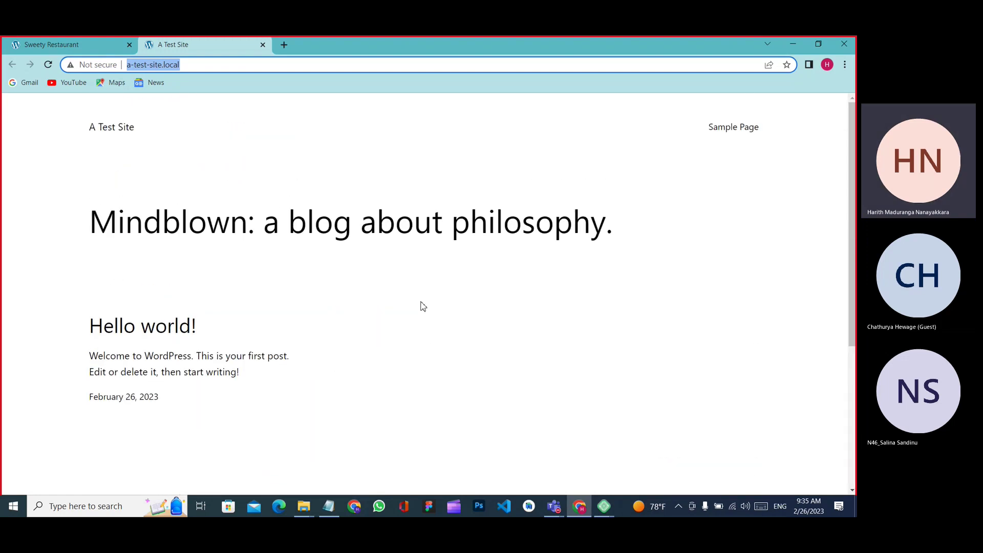
click(717, 133)
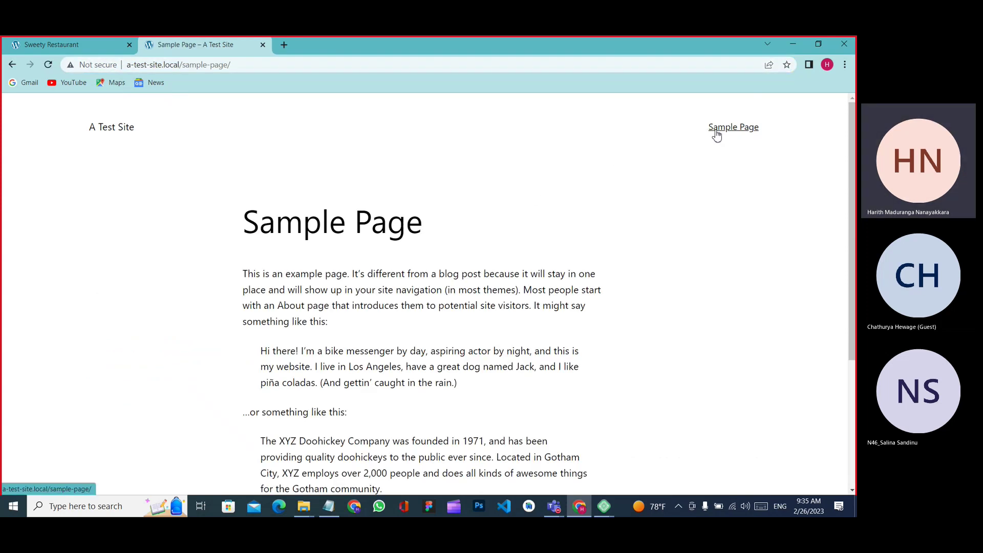
scroll(483, 292, down, 4)
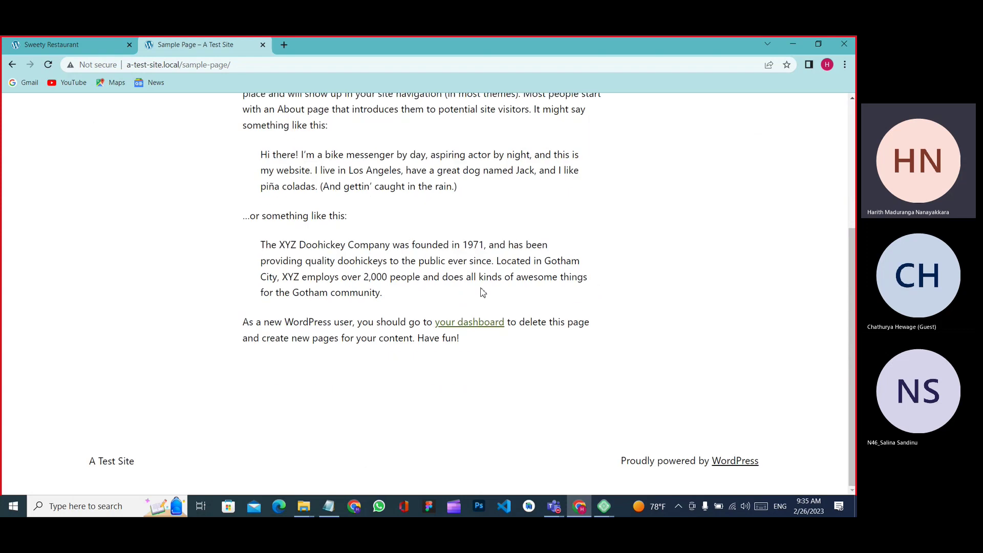
scroll(482, 292, up, 1)
scroll(482, 292, down, 1)
scroll(483, 291, up, 4)
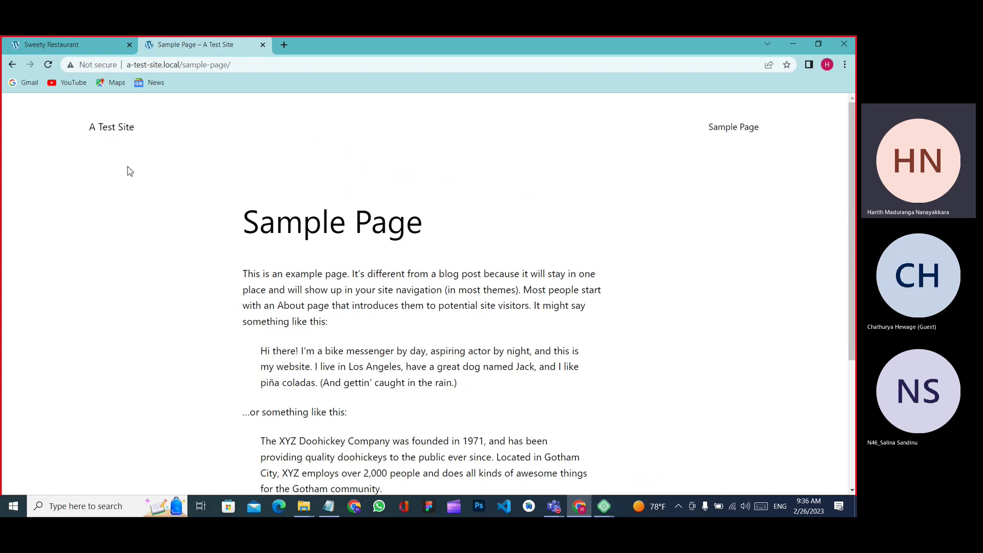
Step: Go back to the home page, then reopen the Sample Page at /sample-page/
click(113, 131)
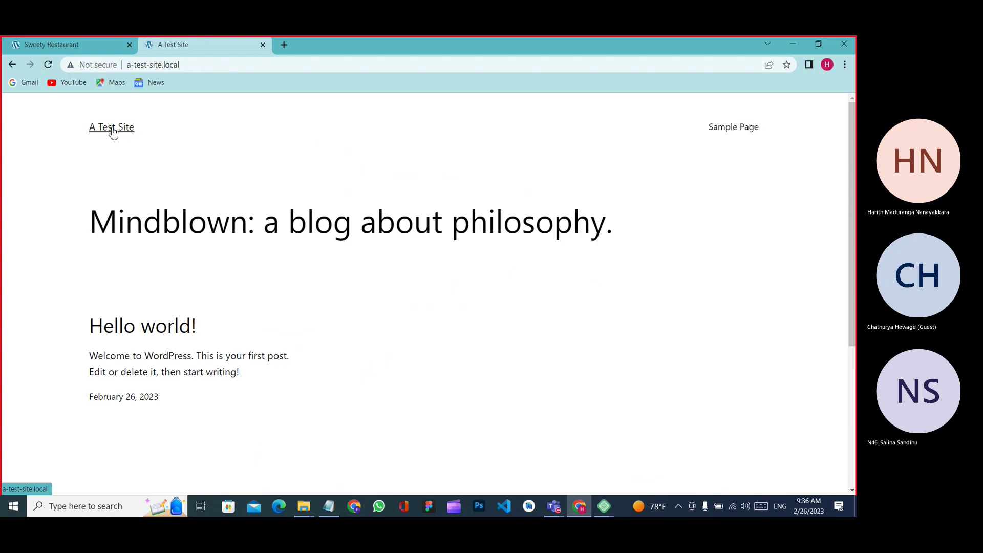
scroll(249, 345, down, 5)
scroll(252, 345, up, 3)
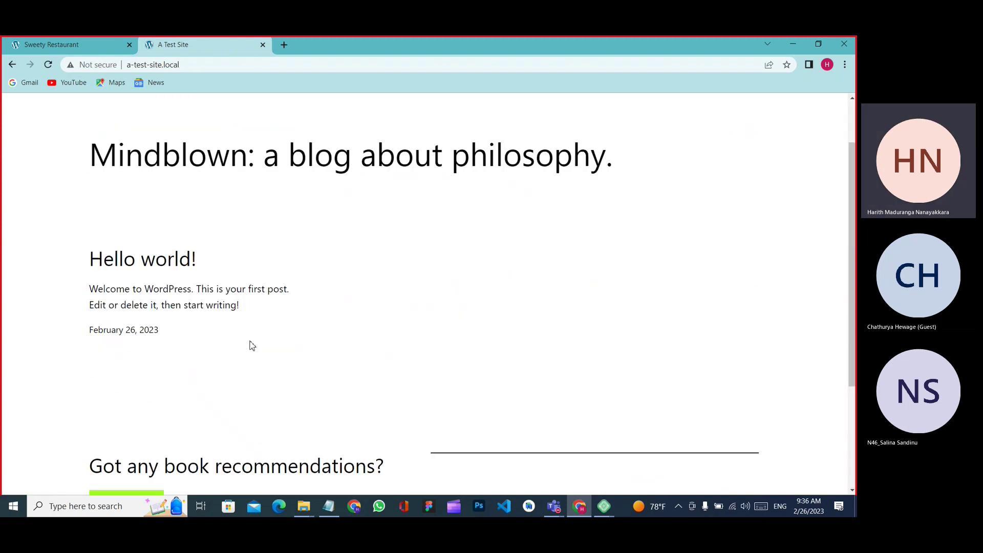
scroll(252, 345, up, 2)
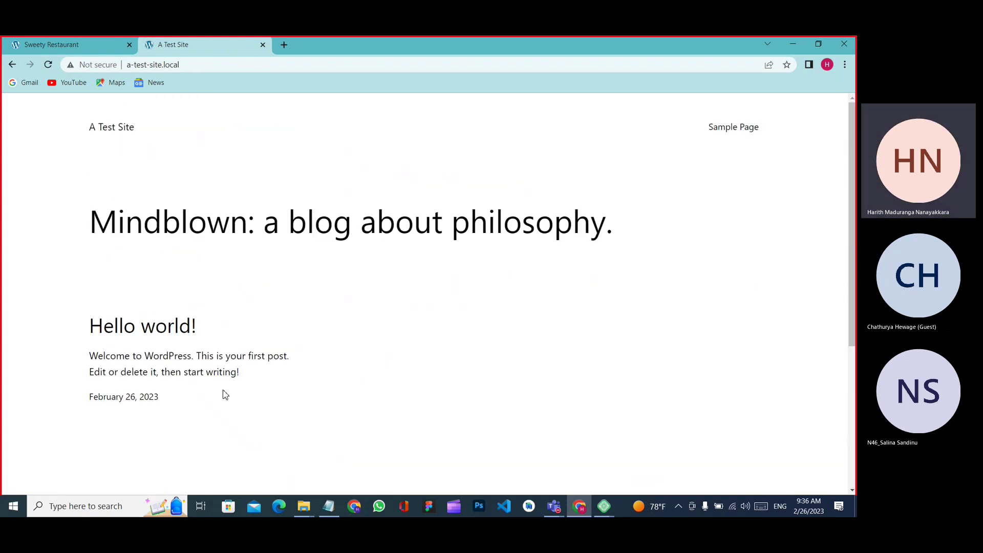
scroll(225, 394, down, 4)
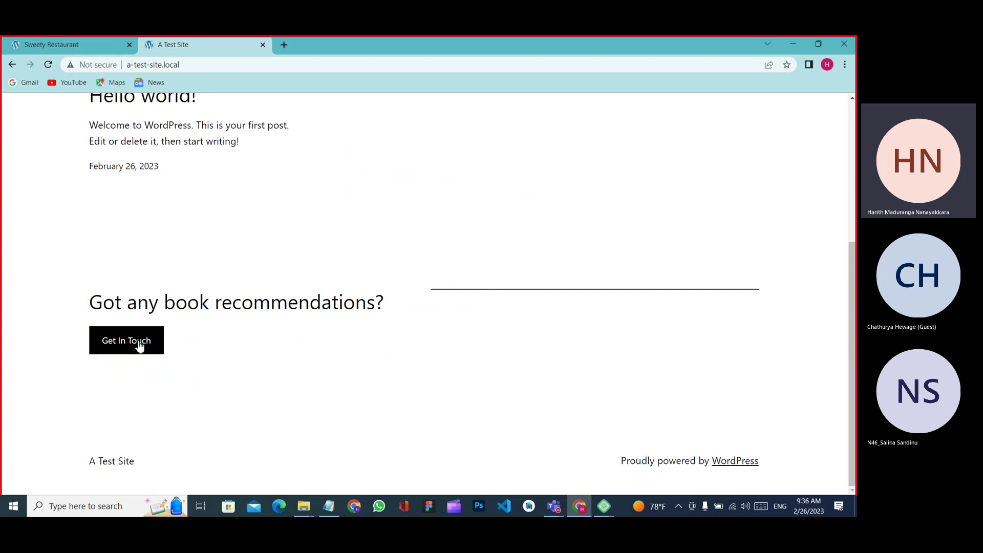
scroll(347, 296, up, 4)
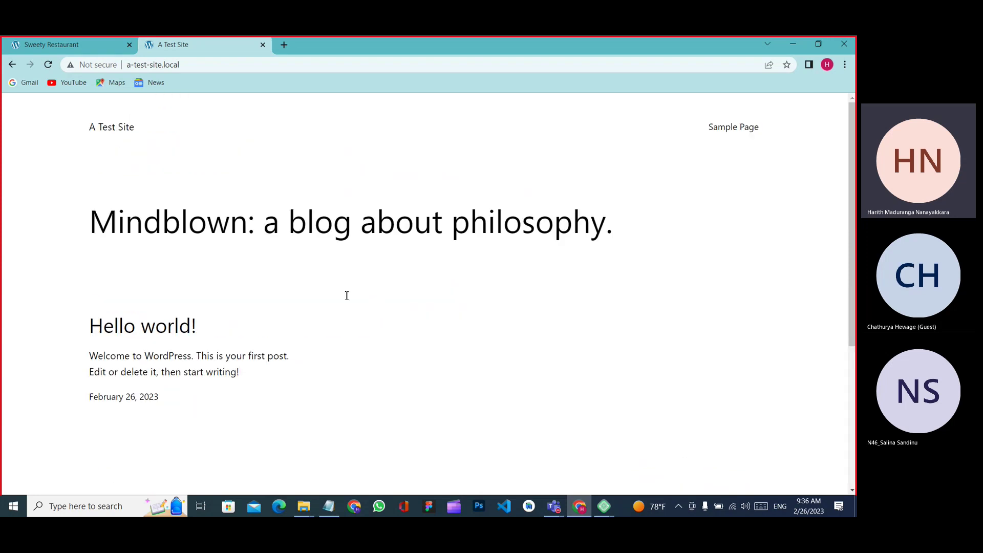
click(746, 129)
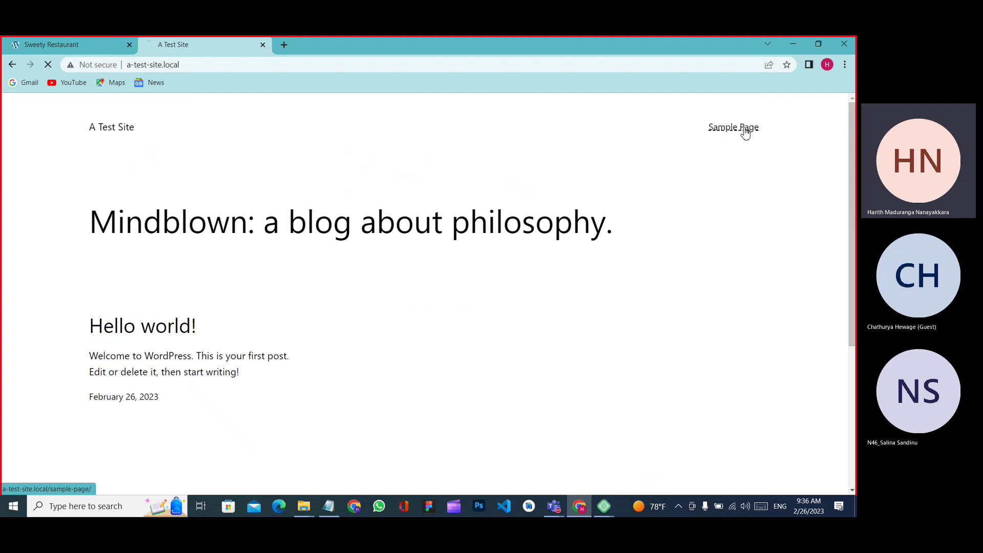
scroll(456, 305, down, 4)
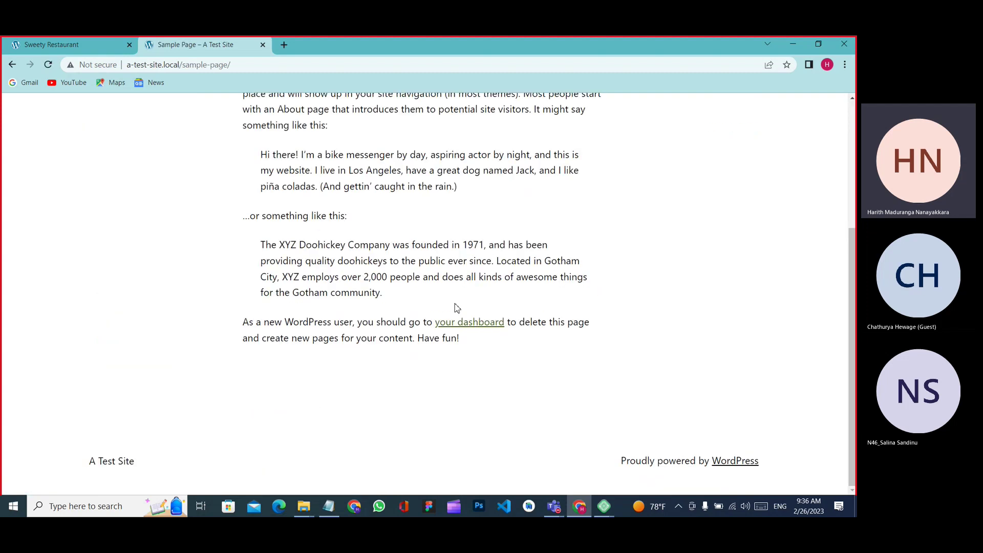
scroll(457, 304, up, 4)
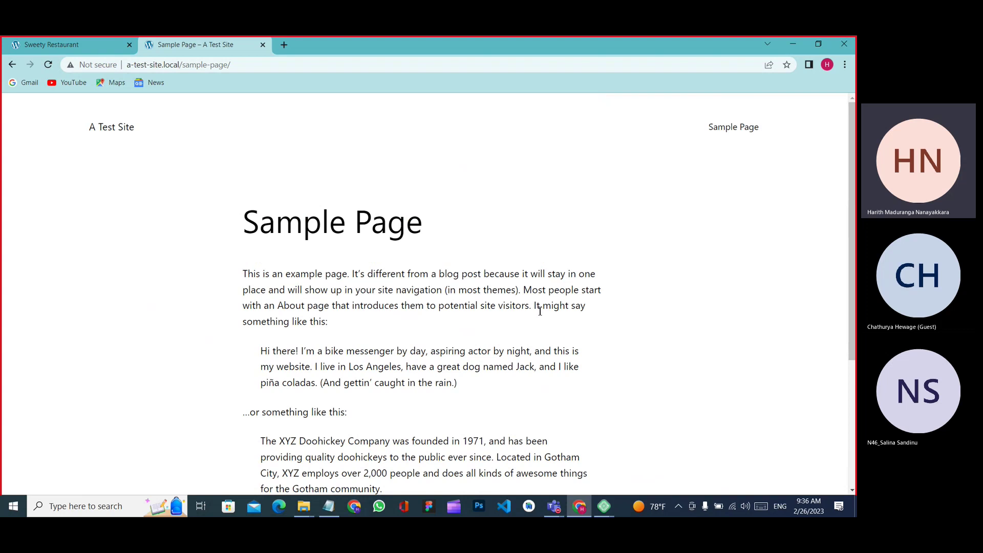
mouse_move(607, 507)
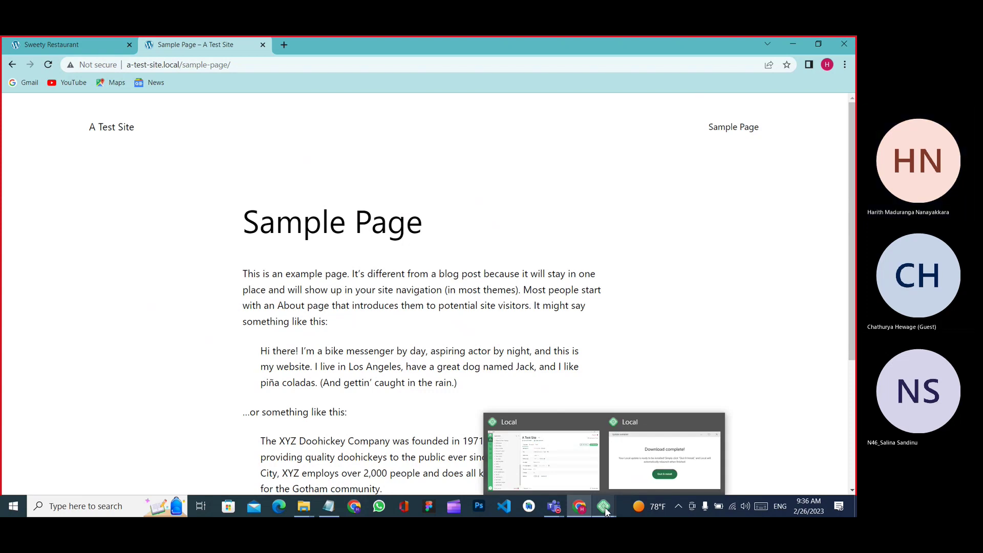
Step: Switch to Local and launch A Test Site's WP Admin login page in Chrome
click(542, 466)
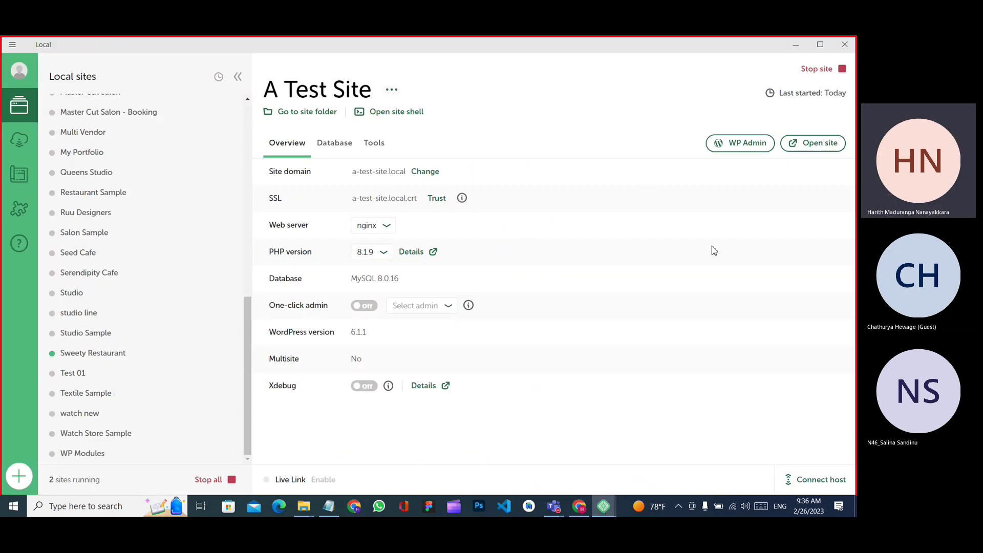
click(738, 145)
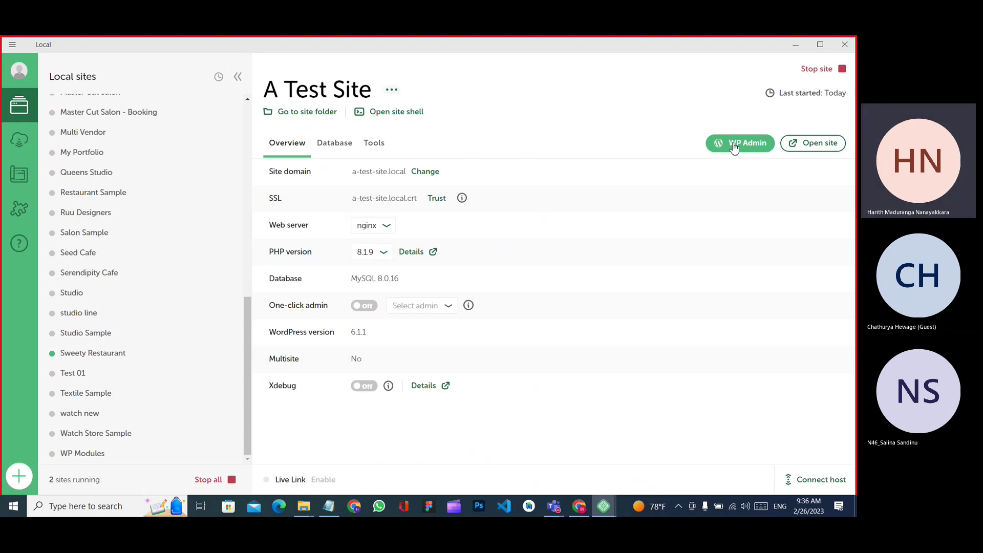
click(734, 146)
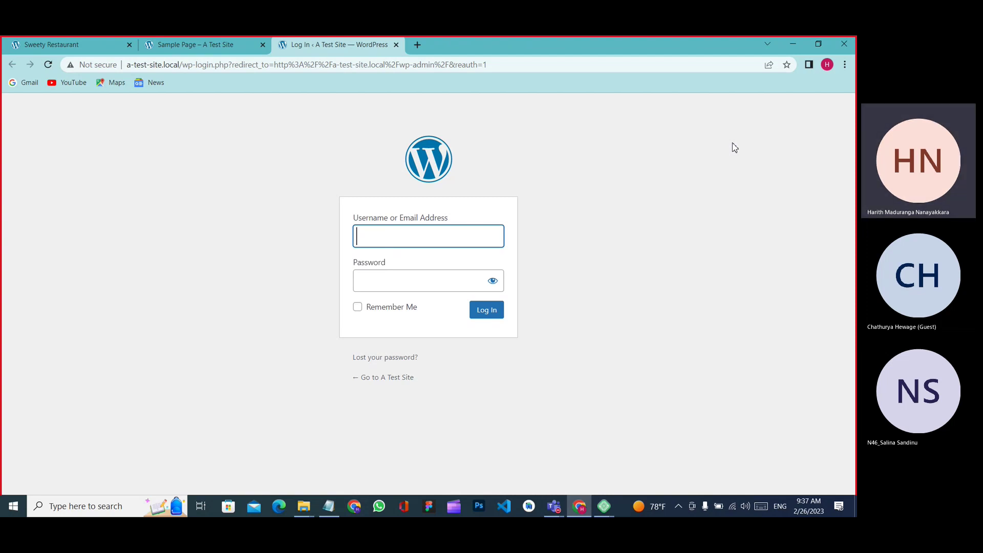
Step: Log in with the saved username and the account password to reach the Dashboard
click(397, 239)
click(423, 269)
click(409, 281)
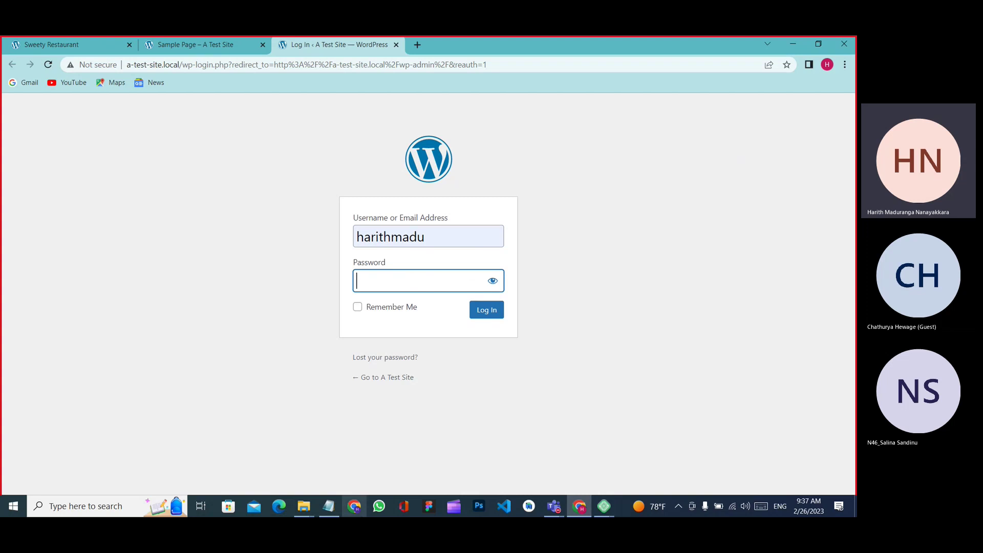
mouse_move(329, 506)
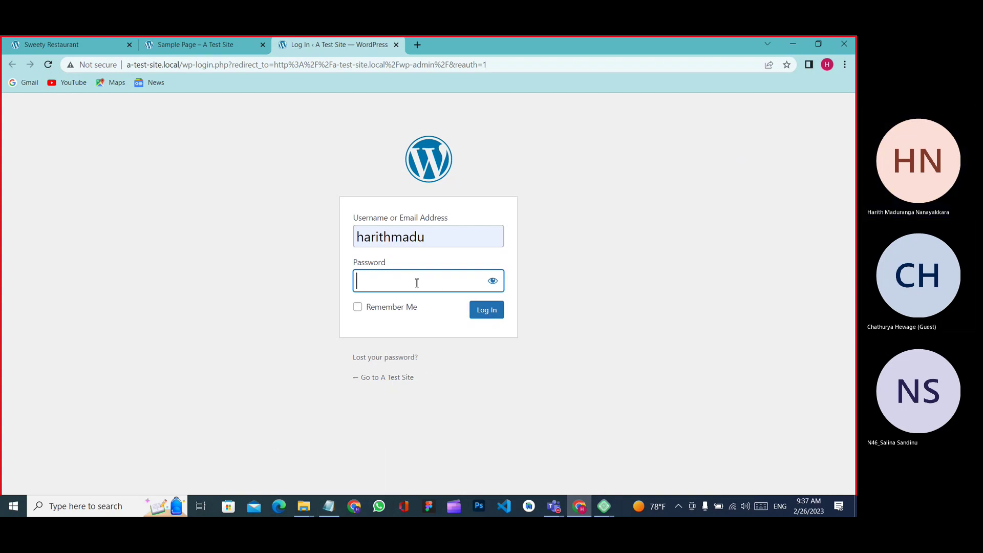
text(•••••••••••)
click(493, 314)
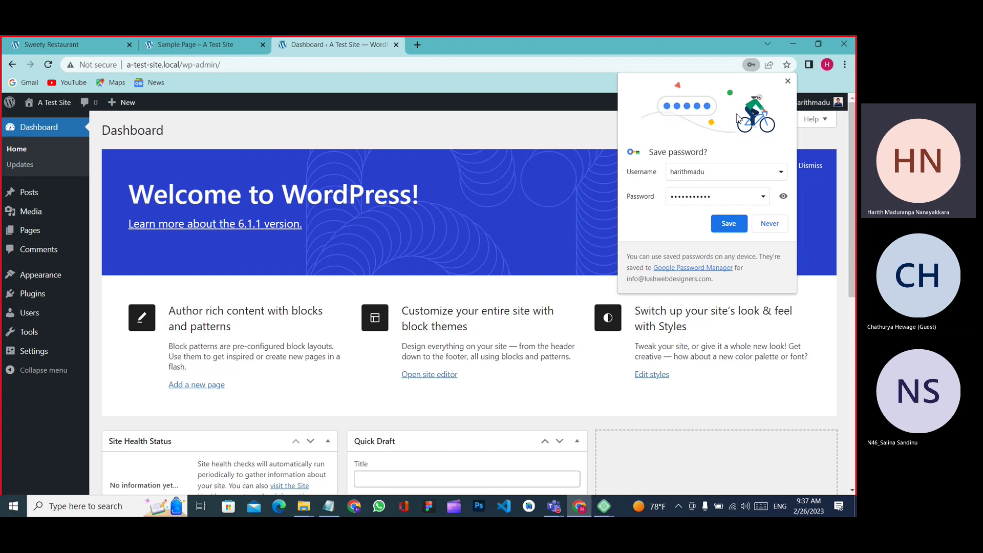
Step: Decline Chrome's password save and scroll through A Test Site's Dashboard
click(773, 225)
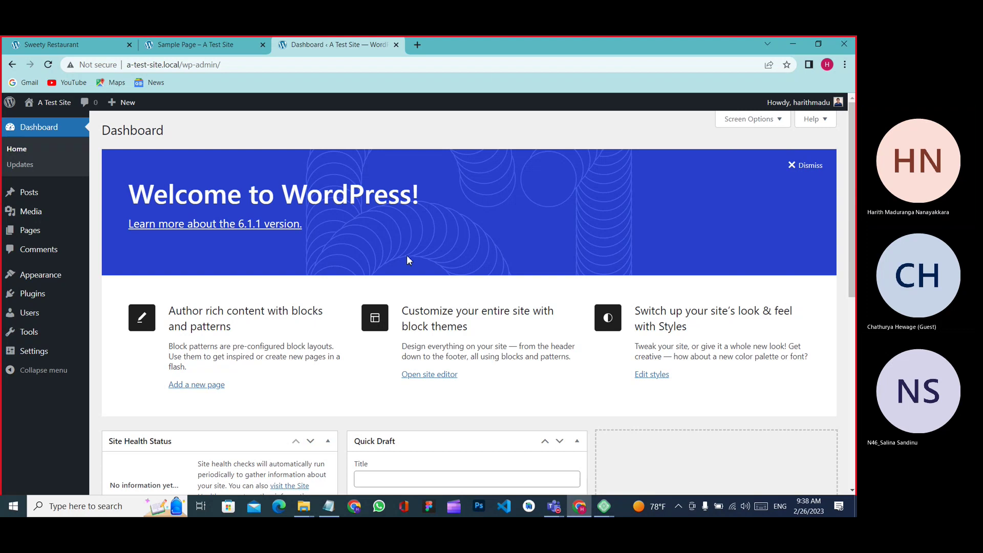
scroll(403, 349, down, 1)
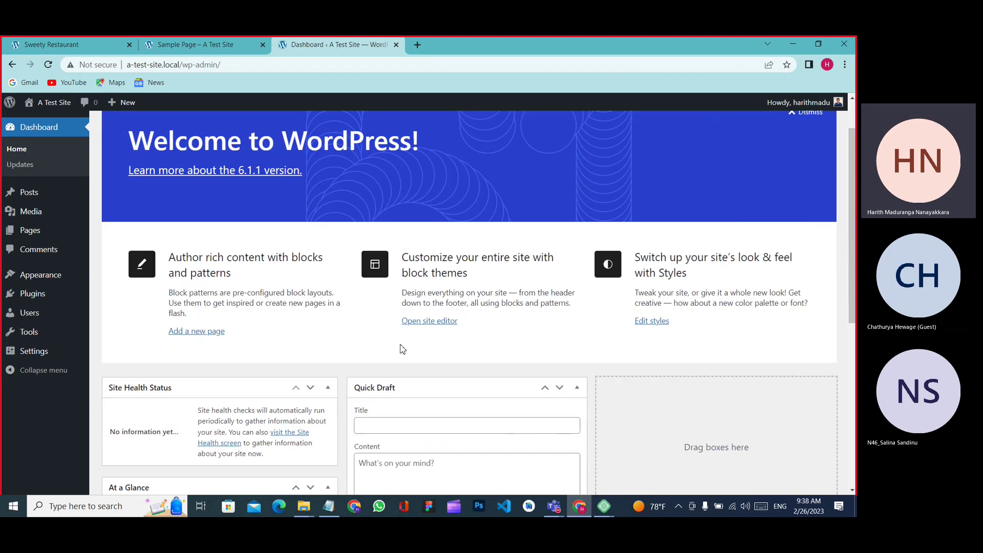
scroll(403, 349, down, 6)
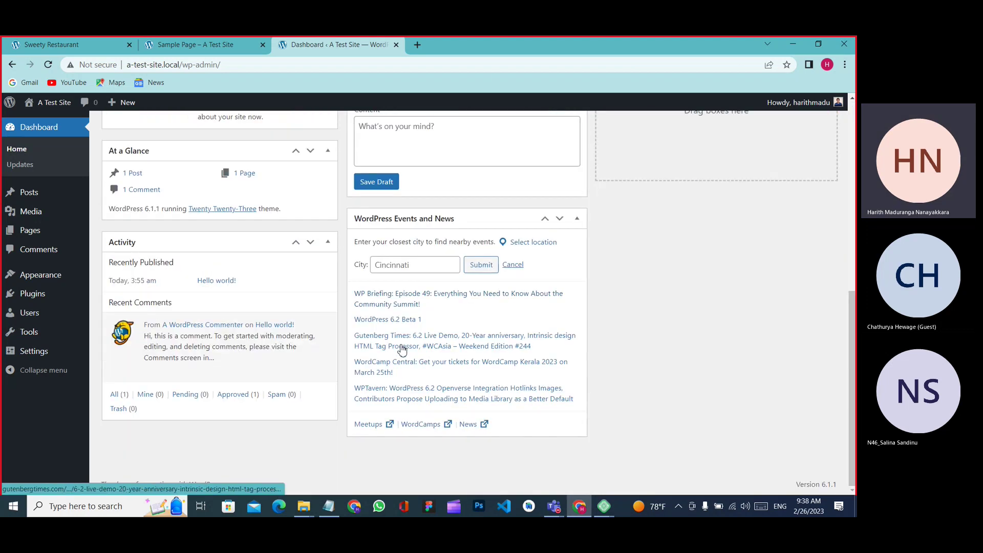
scroll(402, 349, up, 7)
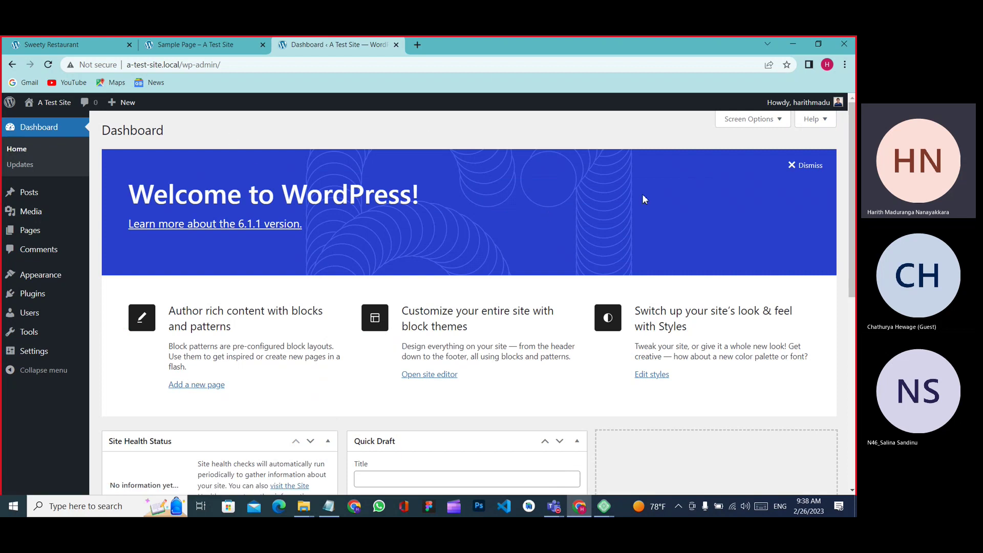
scroll(435, 399, down, 7)
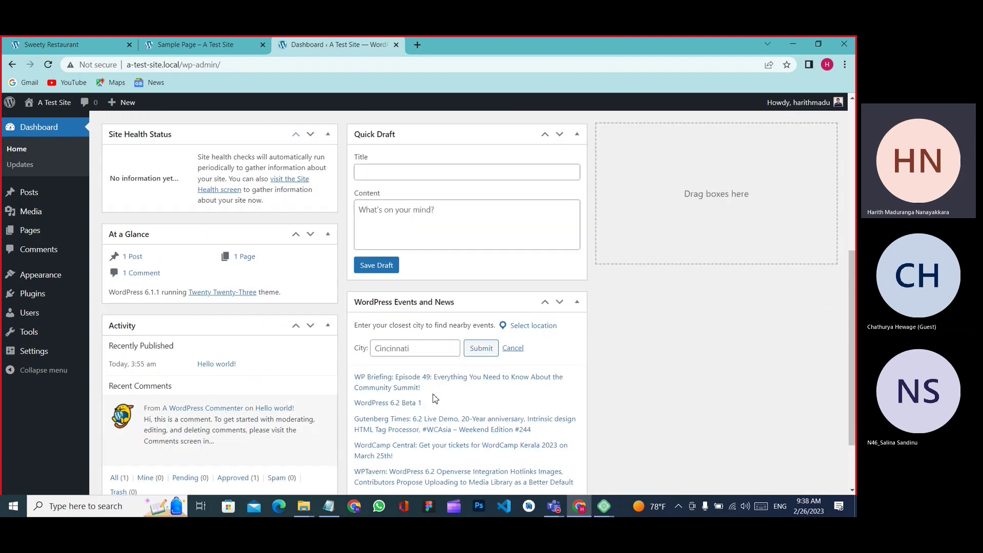
scroll(434, 399, up, 7)
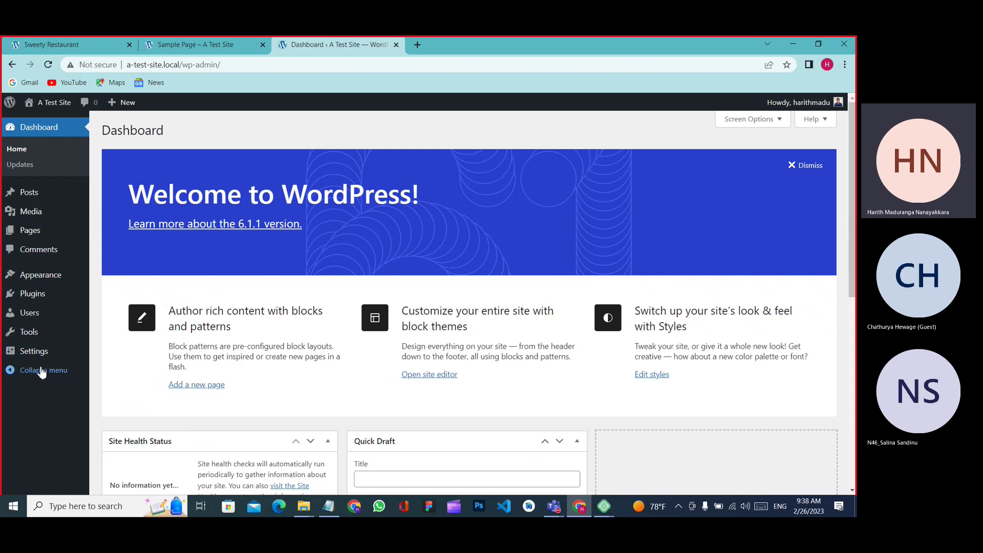
Step: Switch to the Sweety Restaurant tab showing its home page
mouse_move(52, 275)
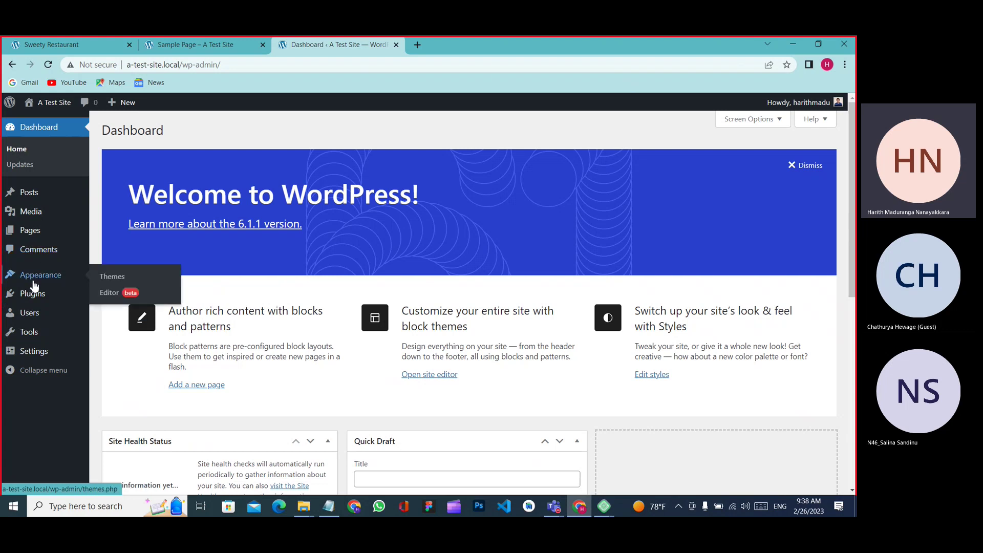
mouse_move(44, 354)
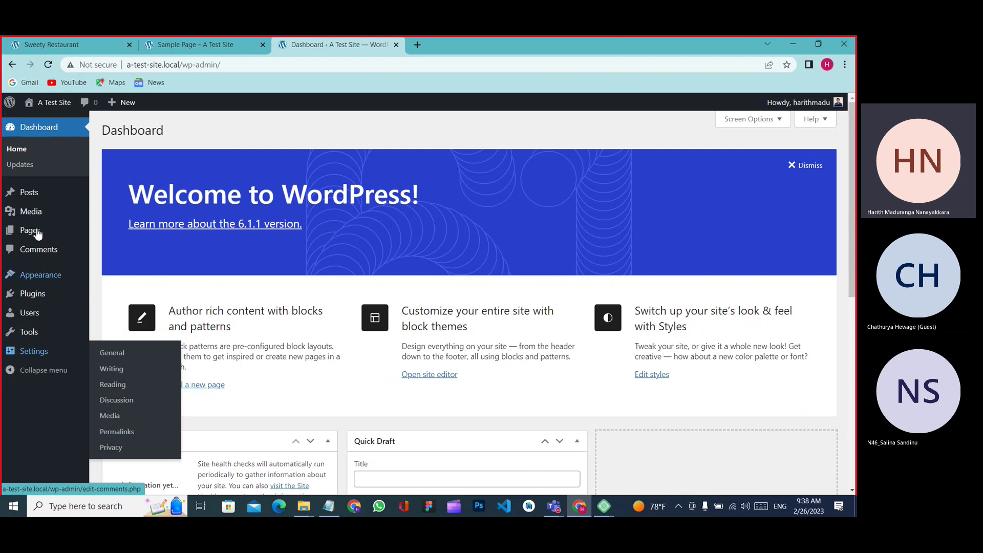
click(94, 42)
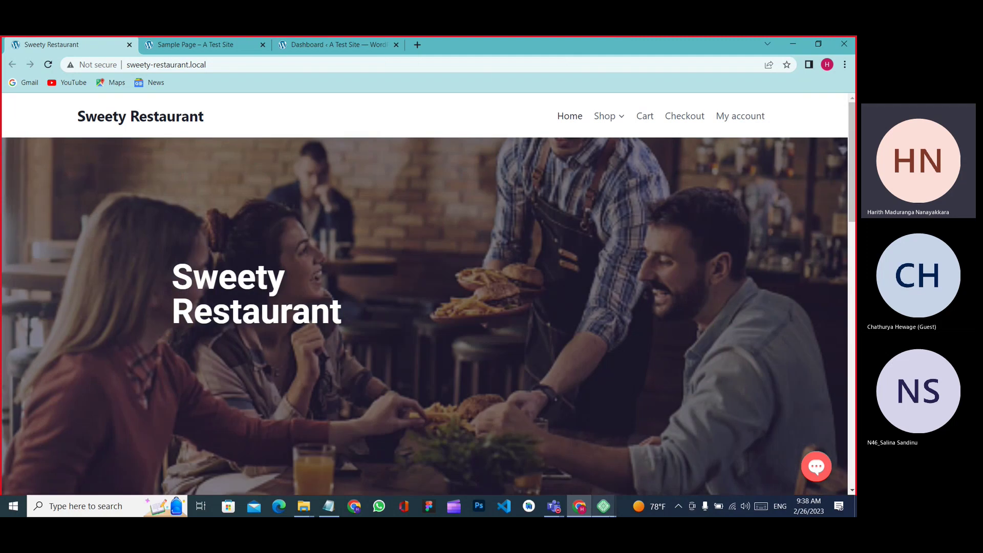
Step: Bring Local forward on A Test Site's overview and try its WP Admin button twice
mouse_move(605, 506)
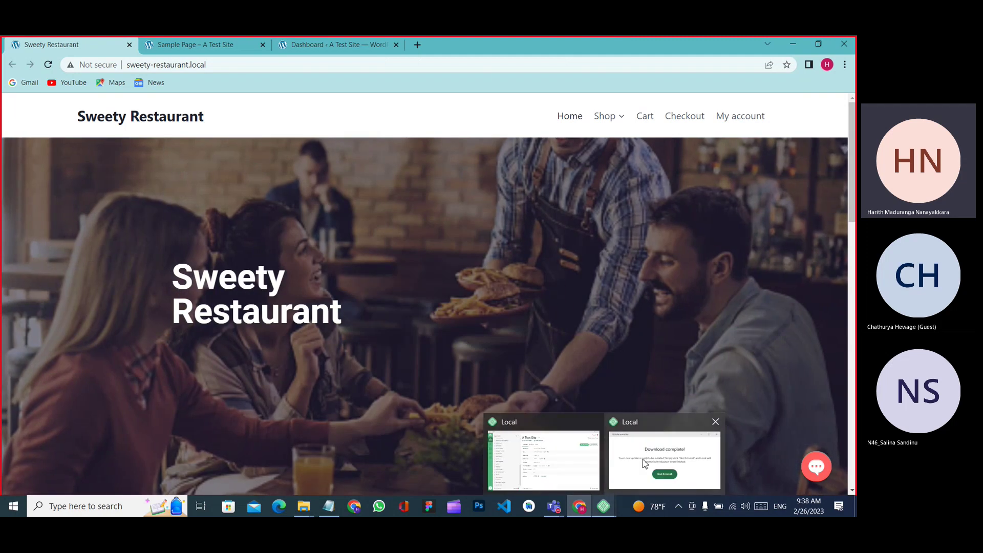
click(571, 458)
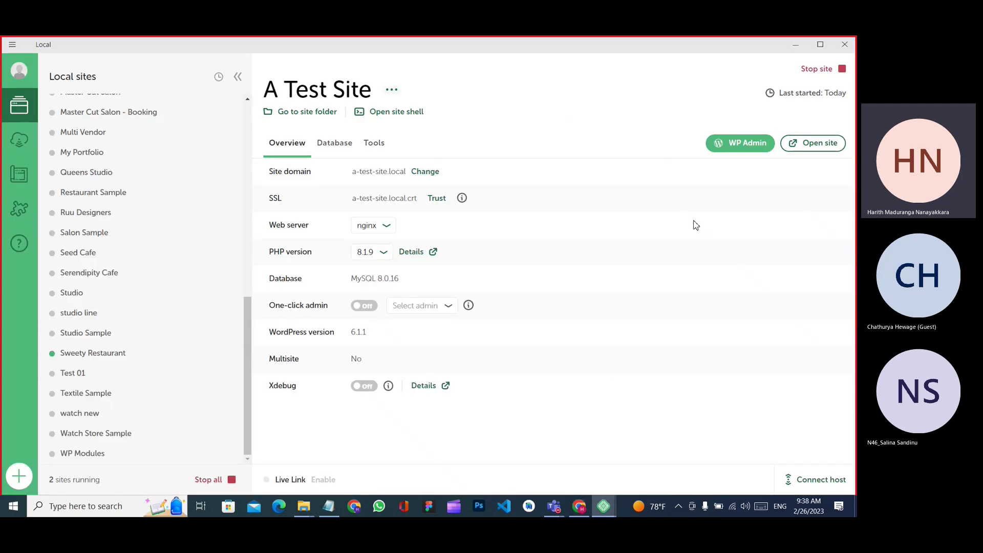
click(742, 144)
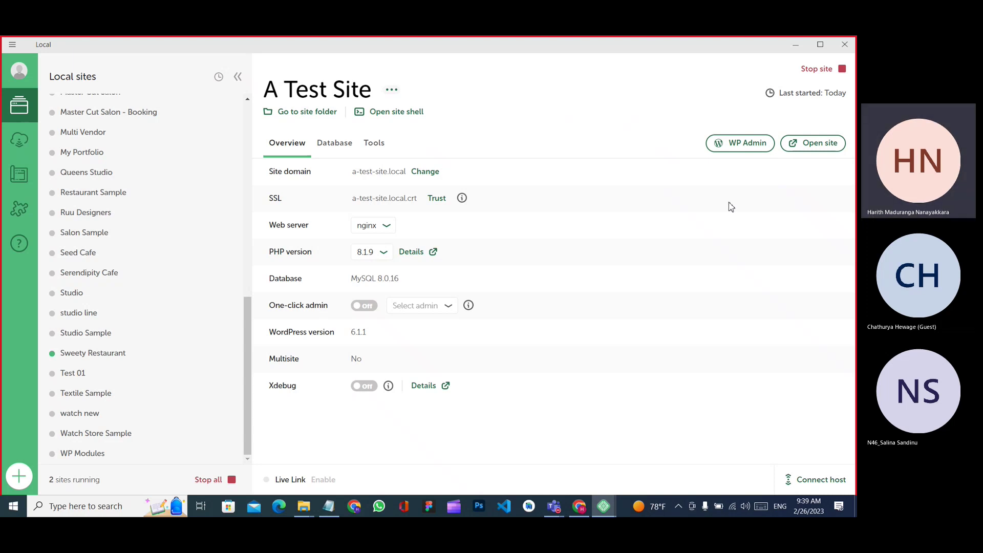
click(742, 145)
Step: Back in Chrome, load sweety-restaurant.local/wp-admin from the address bar
mouse_move(575, 514)
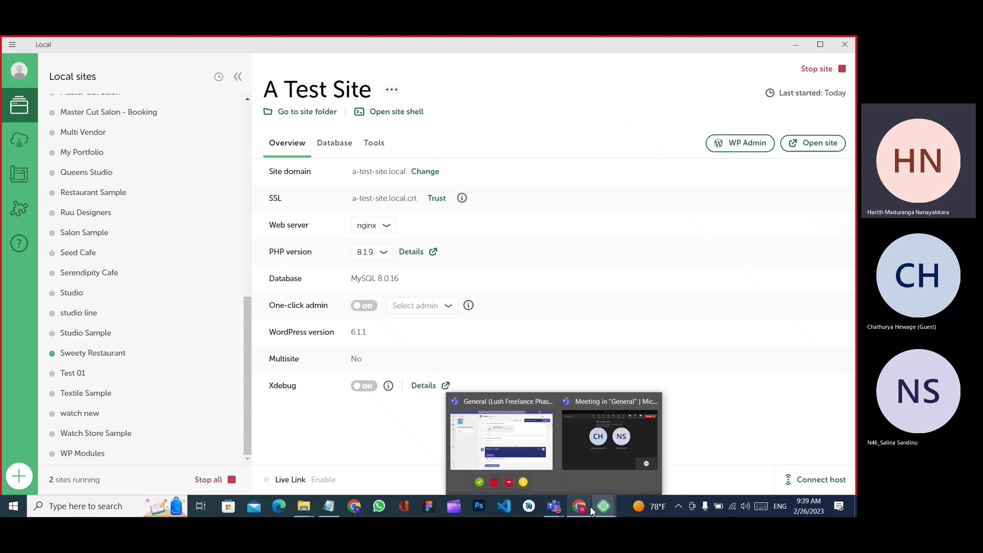
click(580, 507)
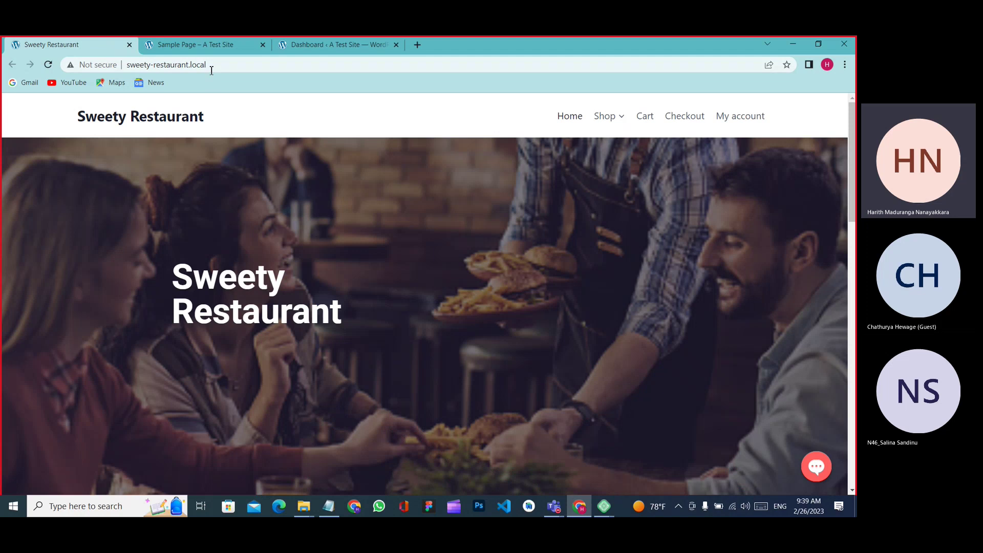
click(227, 66)
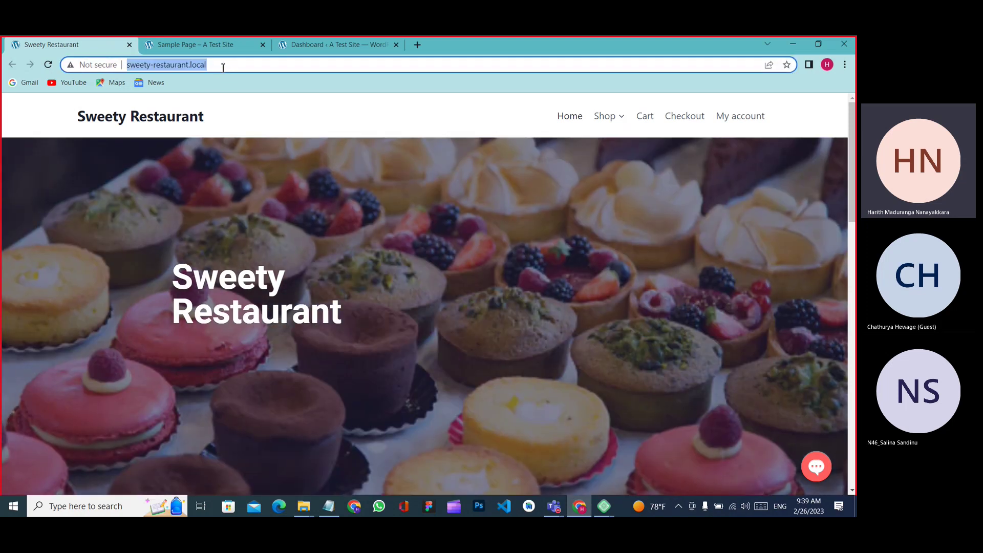
click(224, 67)
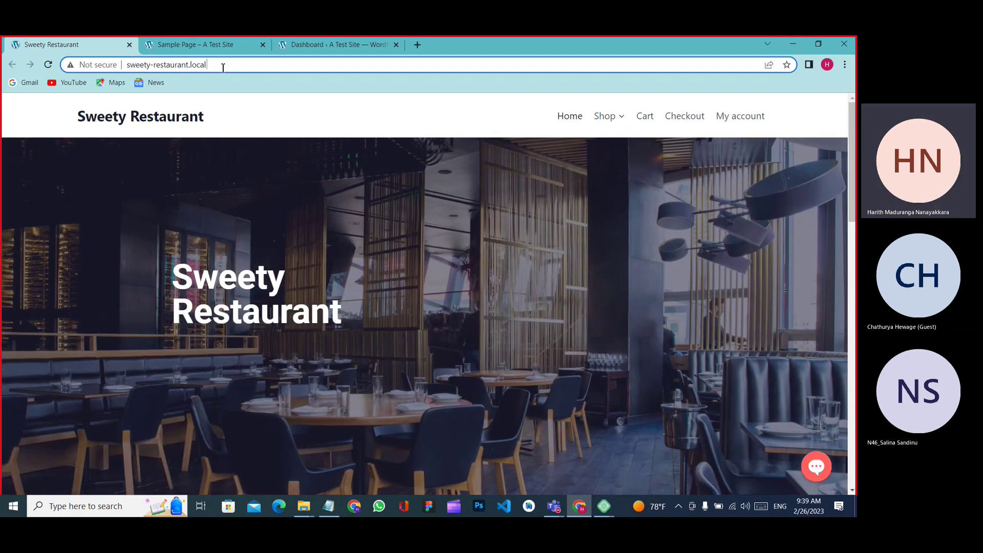
text(/)
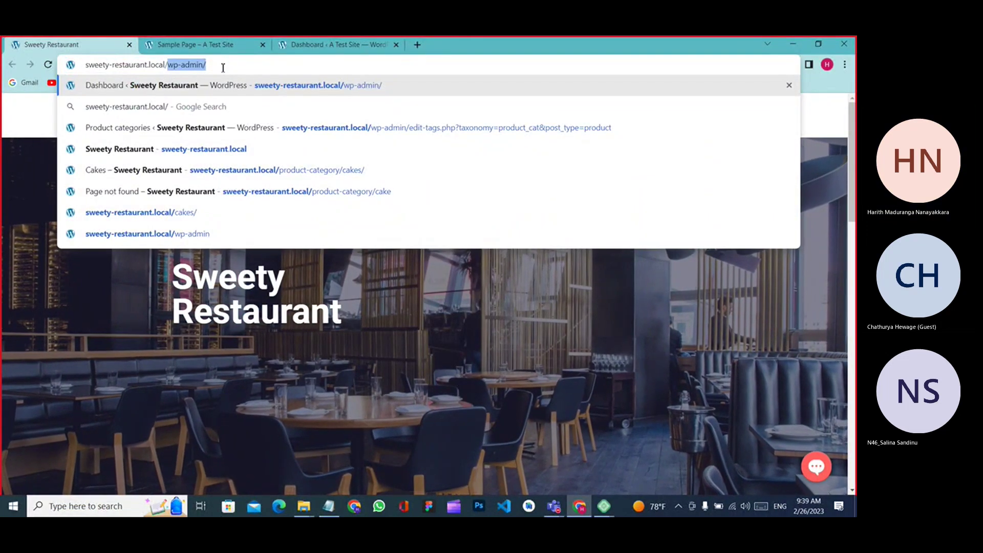
key(BackSpace)
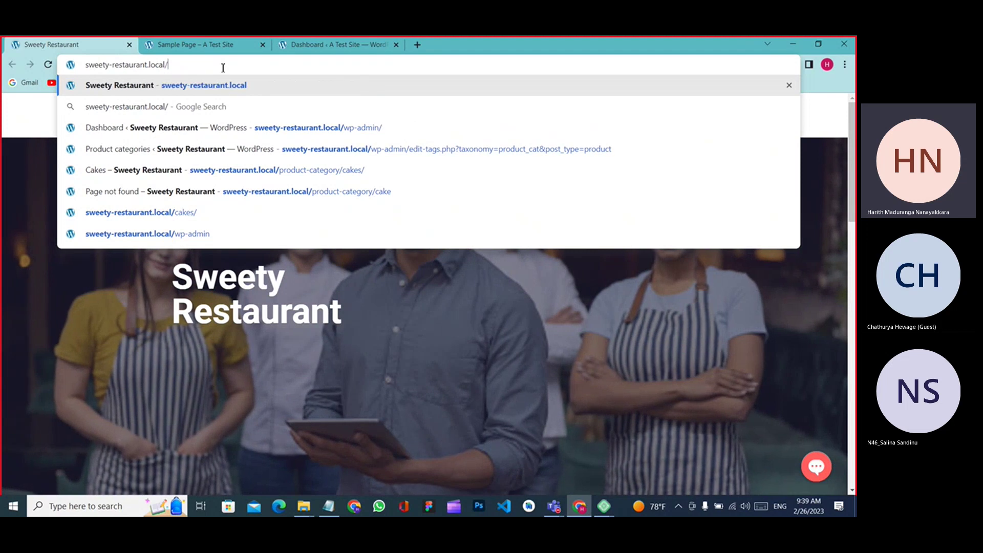
text(wp-)
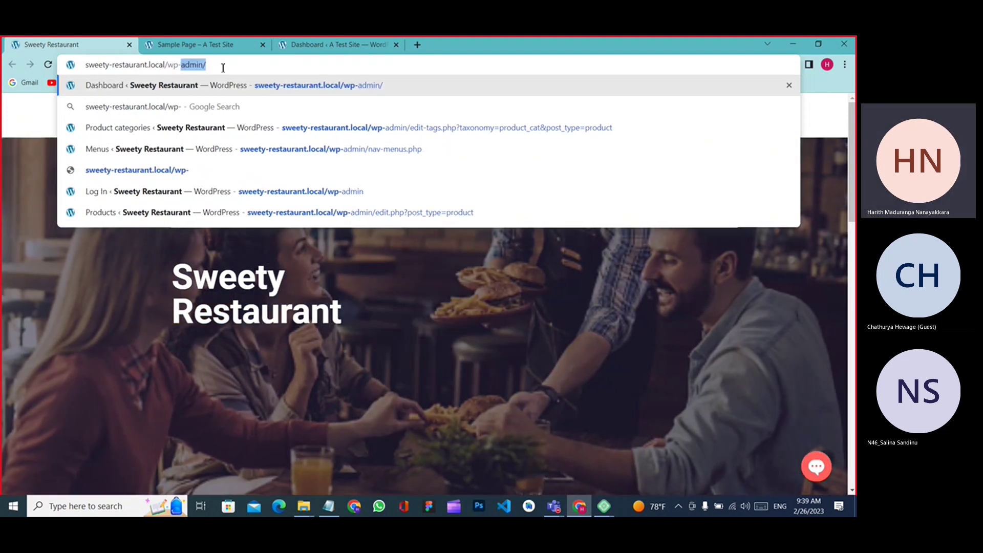
text(admin)
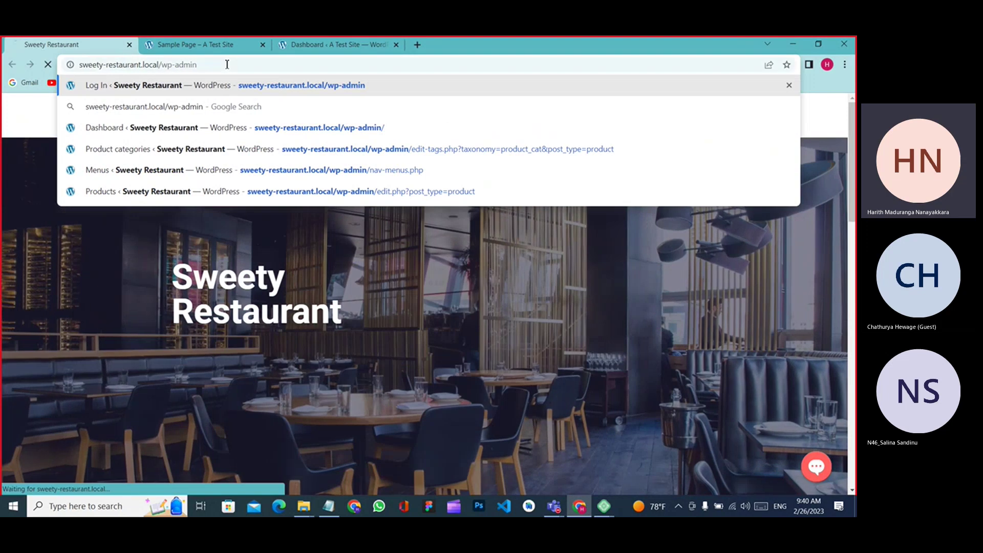
key(Return)
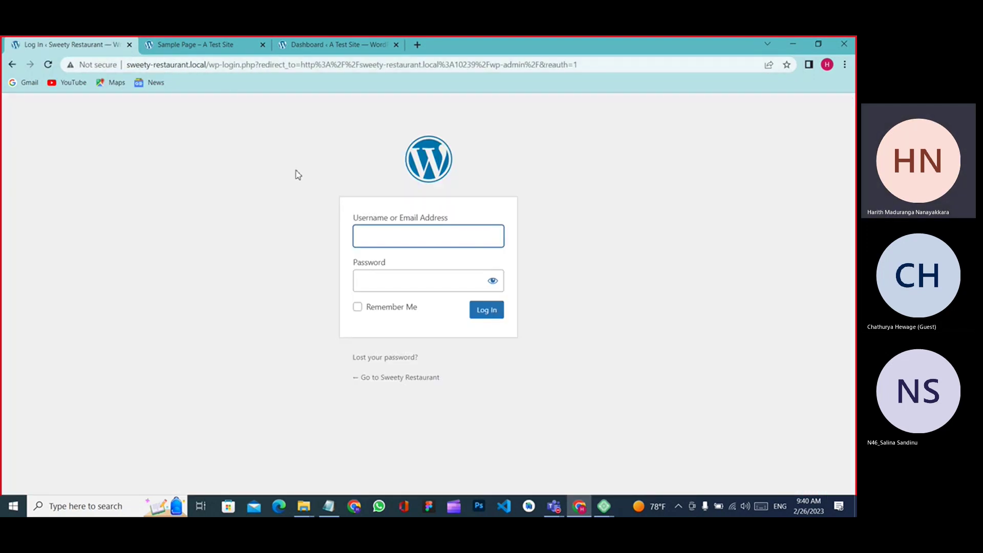
Step: Log in to Sweety Restaurant's admin with the saved username and the account password
click(403, 231)
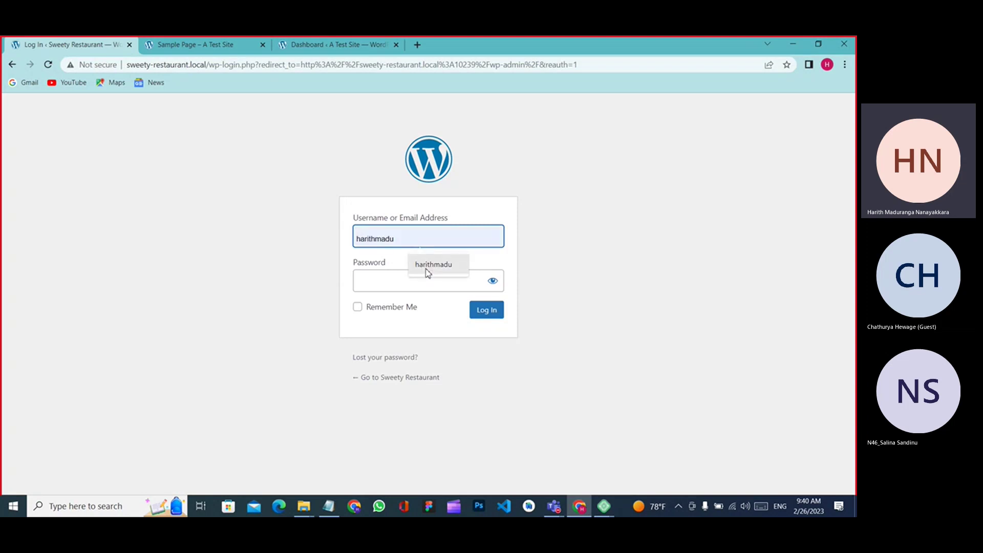
click(427, 271)
click(428, 280)
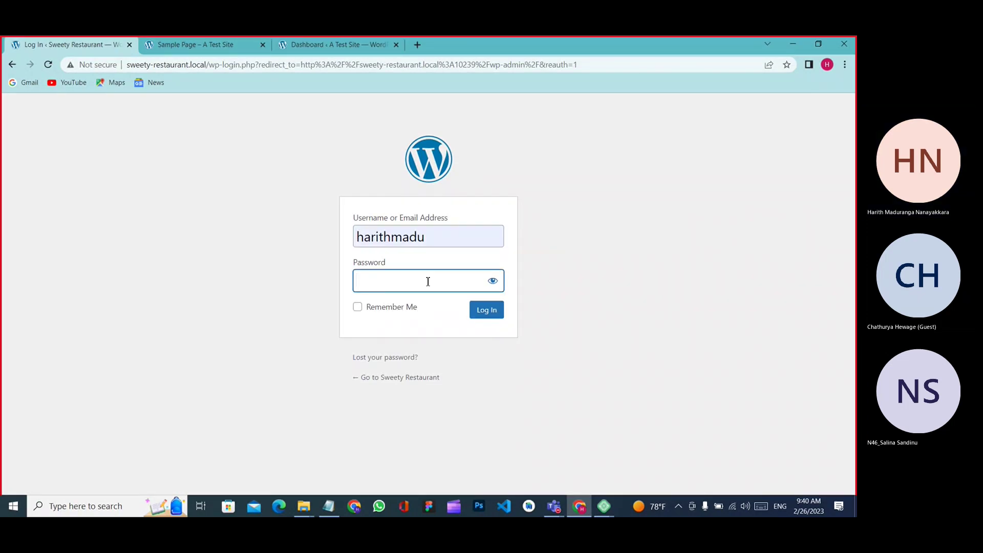
text(••)
text(********)
key(Return)
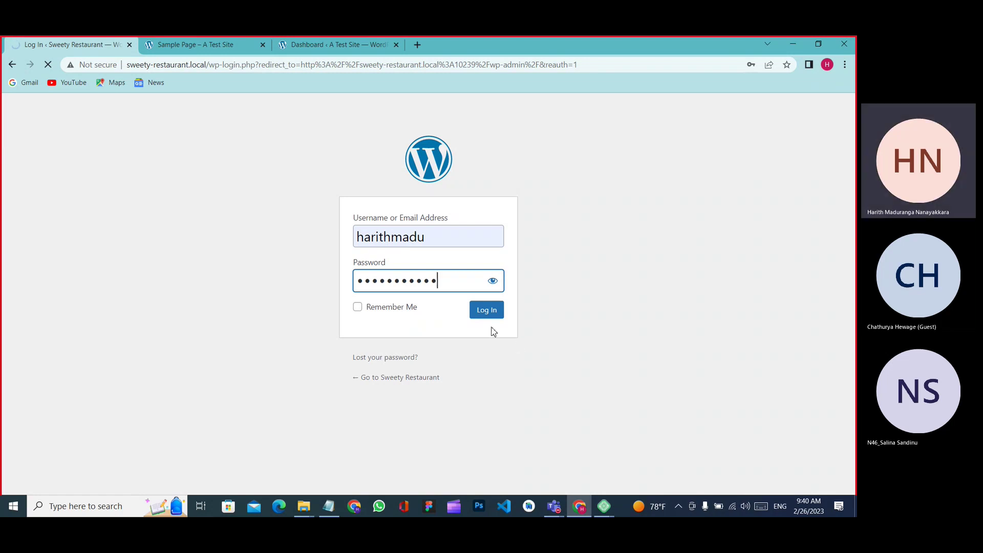
click(487, 311)
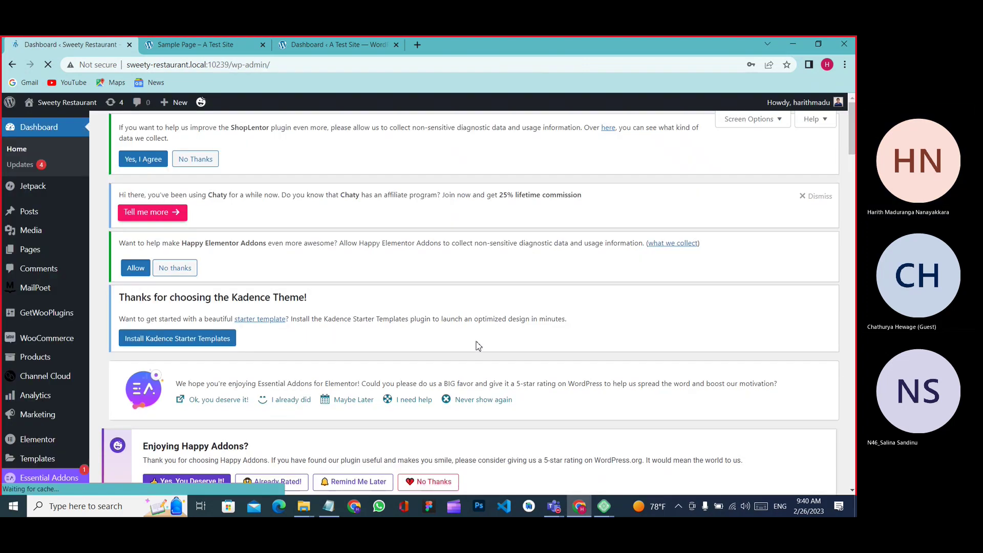
scroll(309, 344, down, 4)
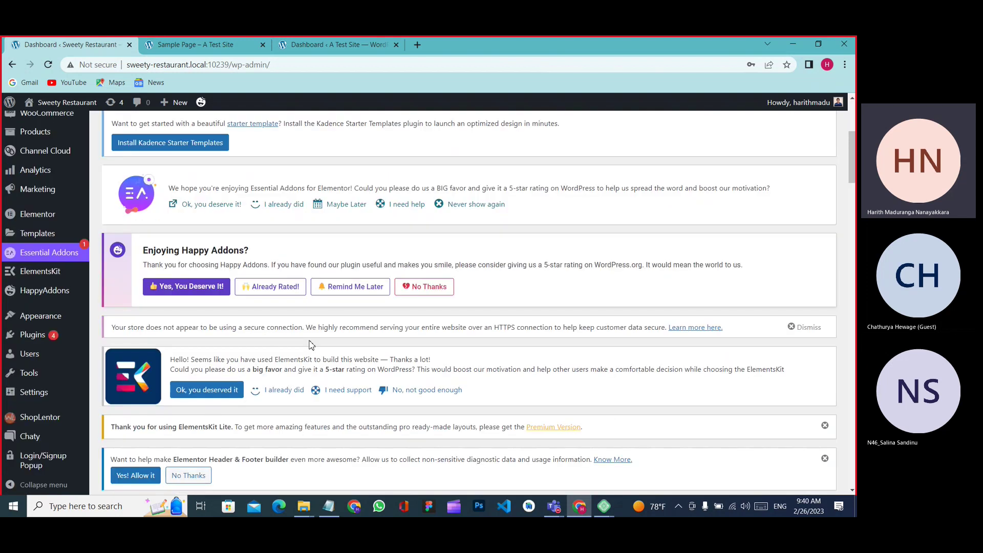
scroll(309, 344, down, 5)
scroll(66, 322, up, 5)
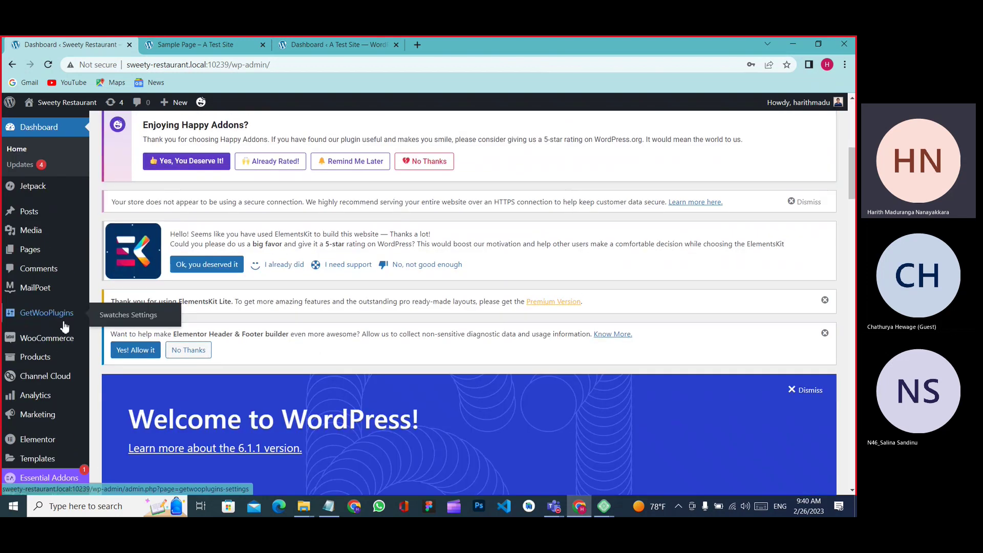
scroll(62, 323, down, 3)
scroll(62, 322, down, 5)
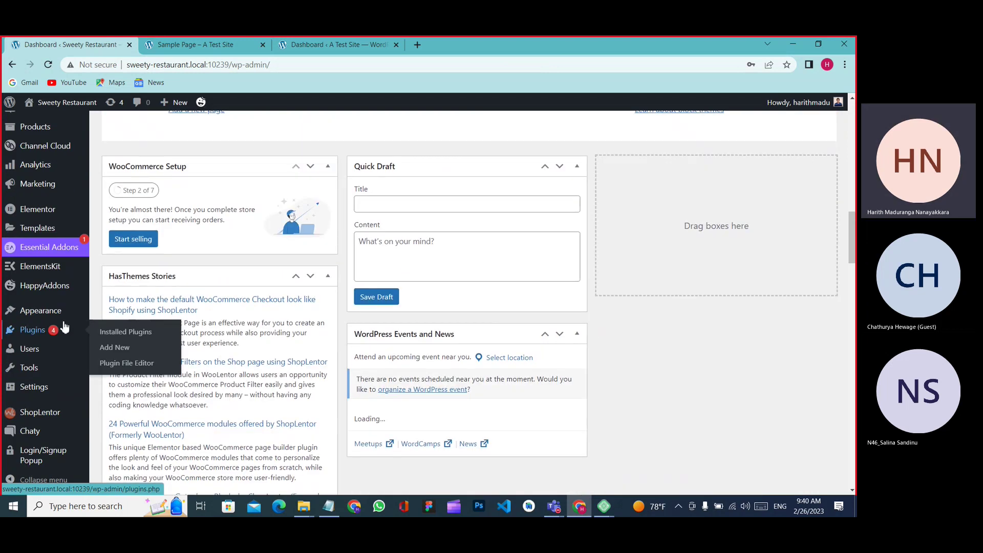
scroll(64, 327, up, 4)
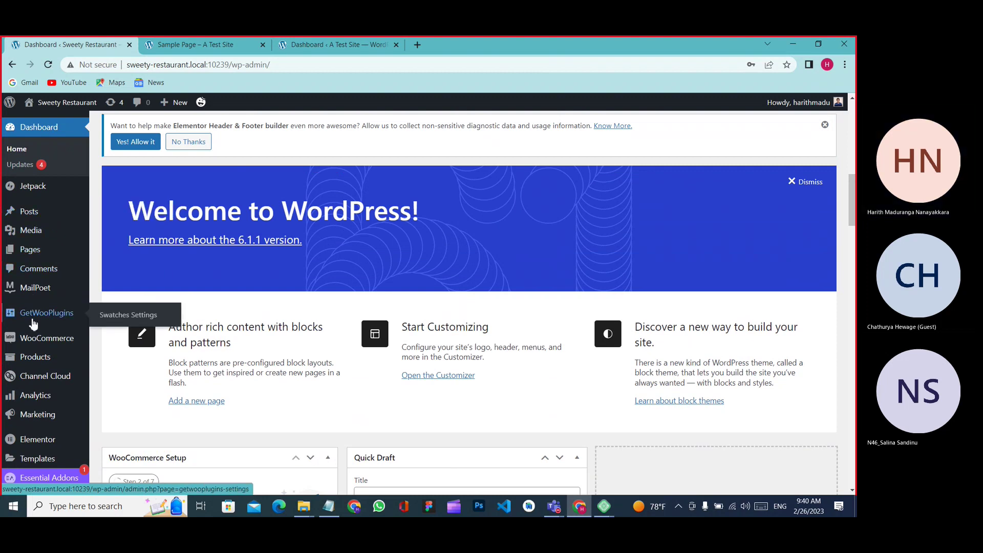
mouse_move(51, 415)
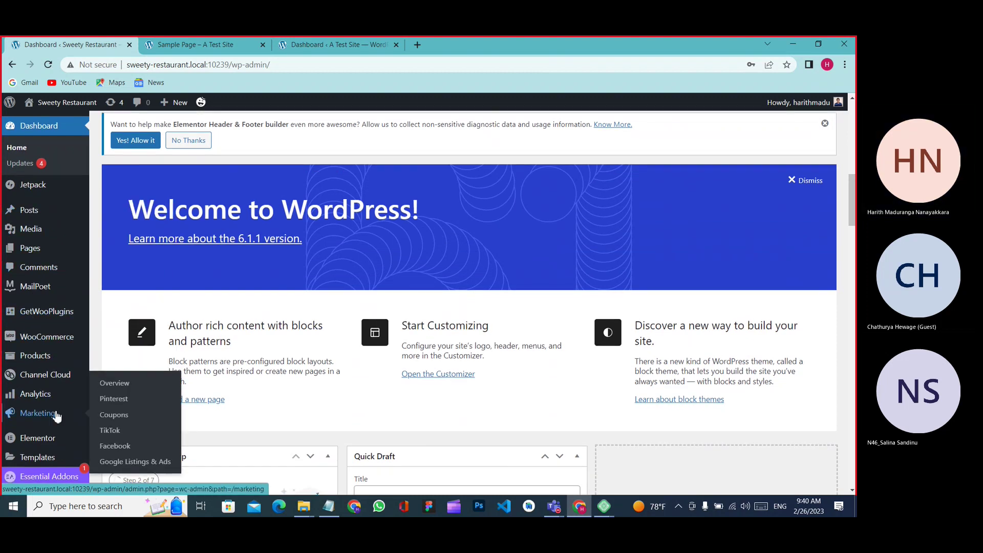
scroll(57, 417, down, 6)
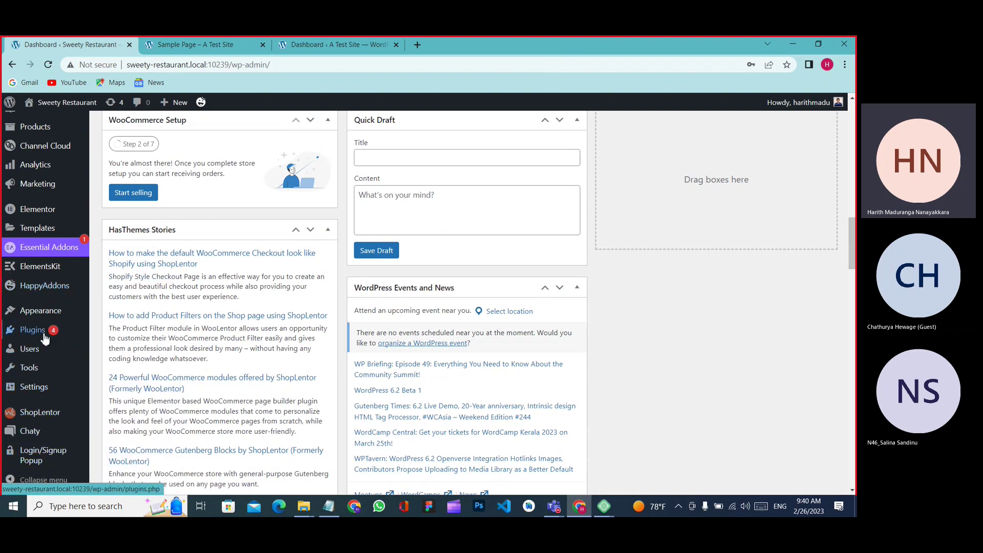
mouse_move(36, 309)
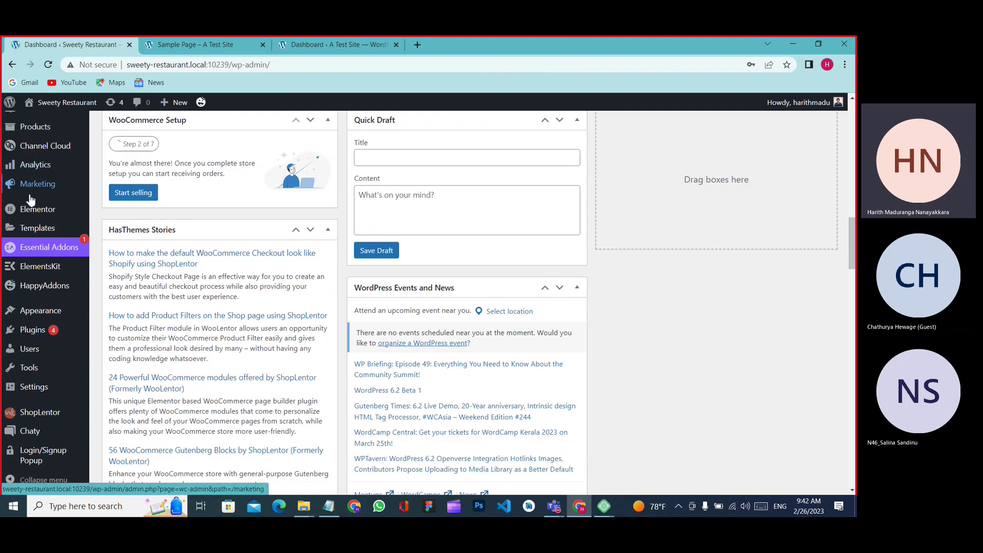
mouse_move(59, 372)
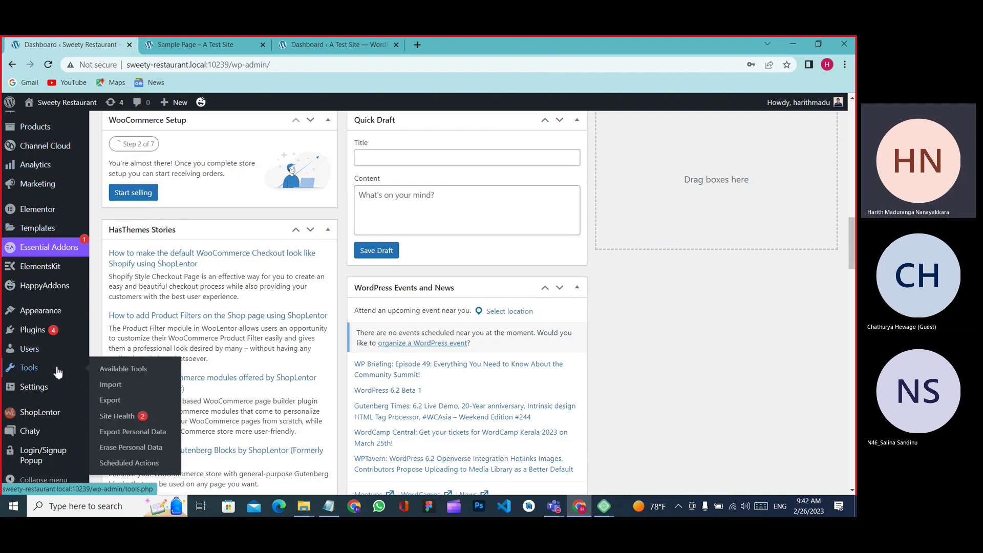
scroll(58, 372, down, 2)
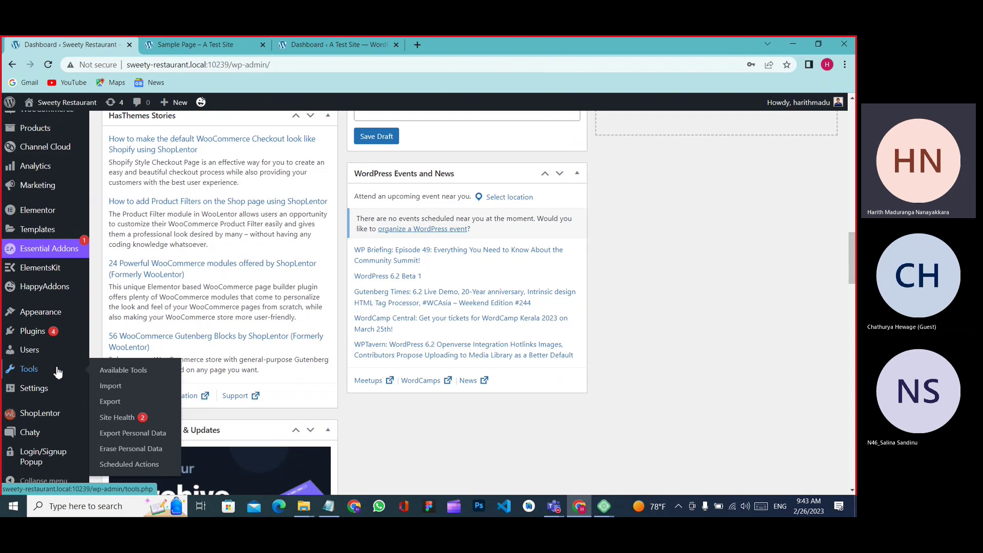
scroll(57, 372, down, 3)
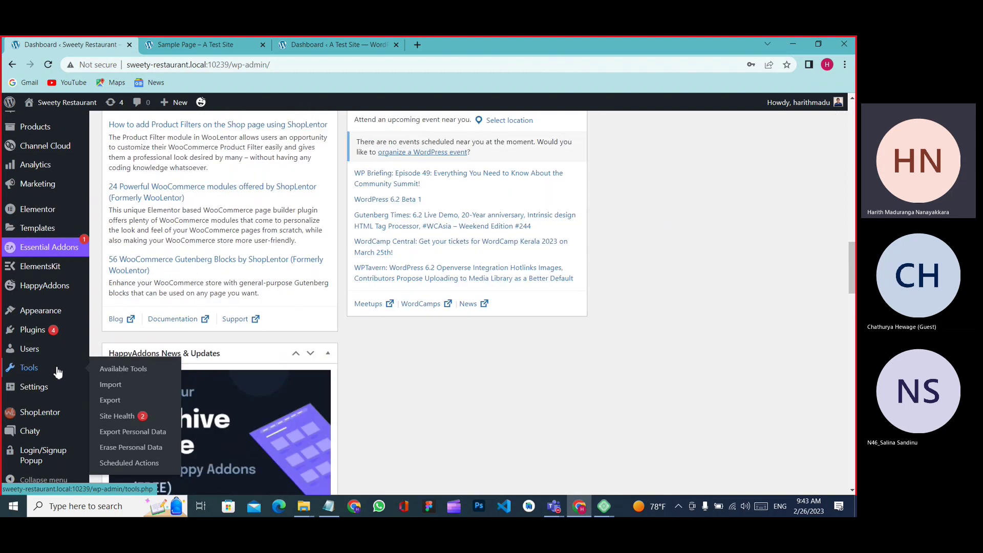
scroll(57, 373, up, 4)
scroll(58, 372, up, 3)
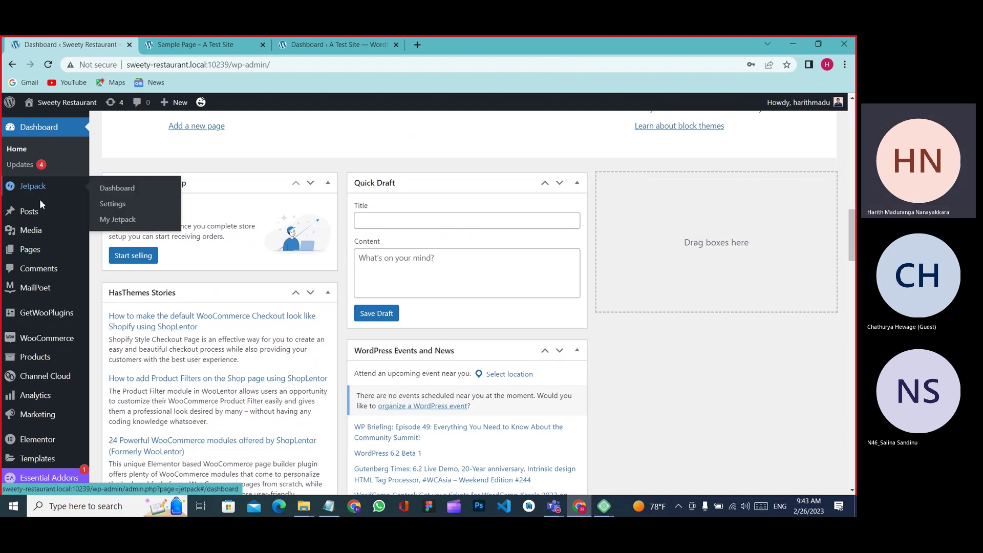
scroll(51, 286, down, 1)
scroll(51, 286, down, 3)
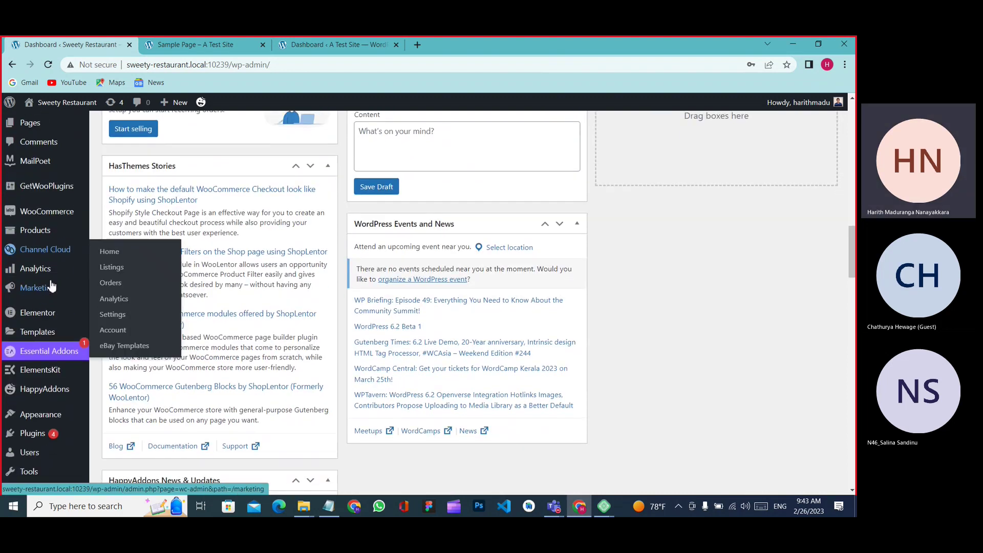
scroll(51, 249, up, 1)
mouse_move(56, 171)
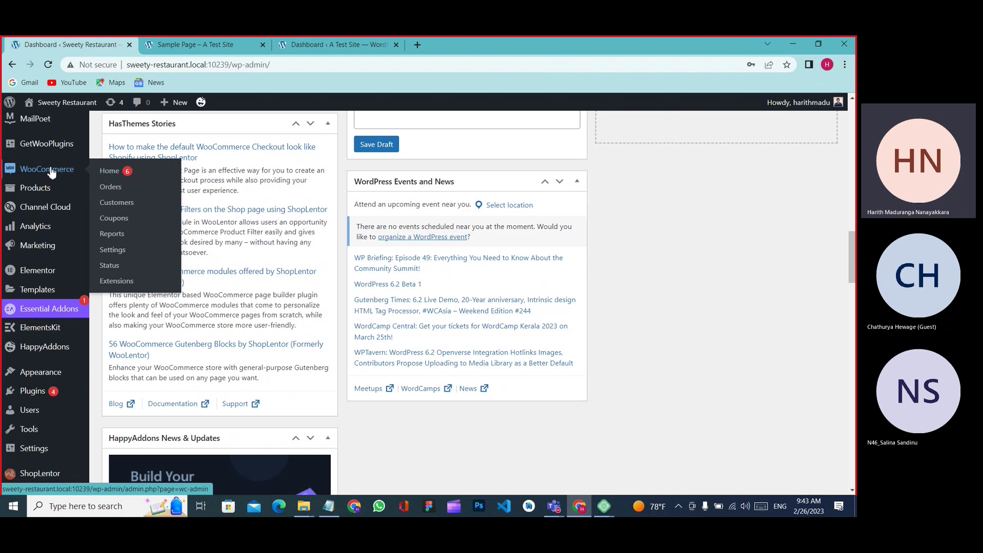
mouse_move(44, 189)
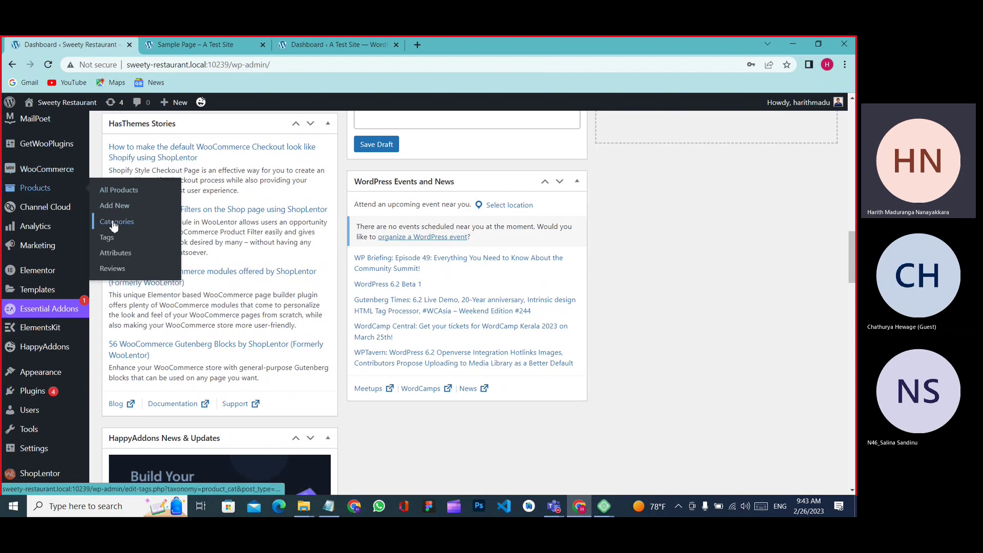
mouse_move(54, 230)
scroll(53, 231, down, 3)
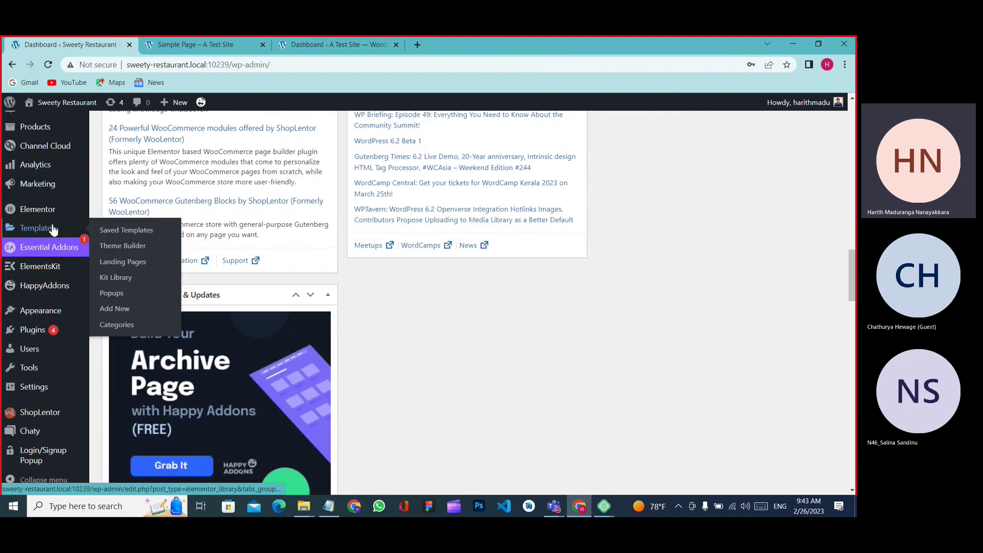
mouse_move(49, 287)
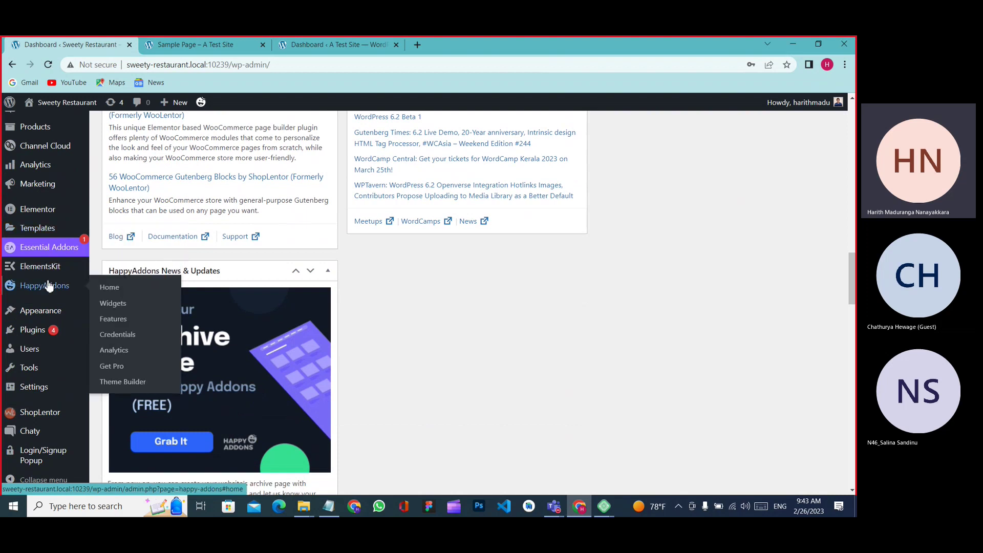
mouse_move(44, 319)
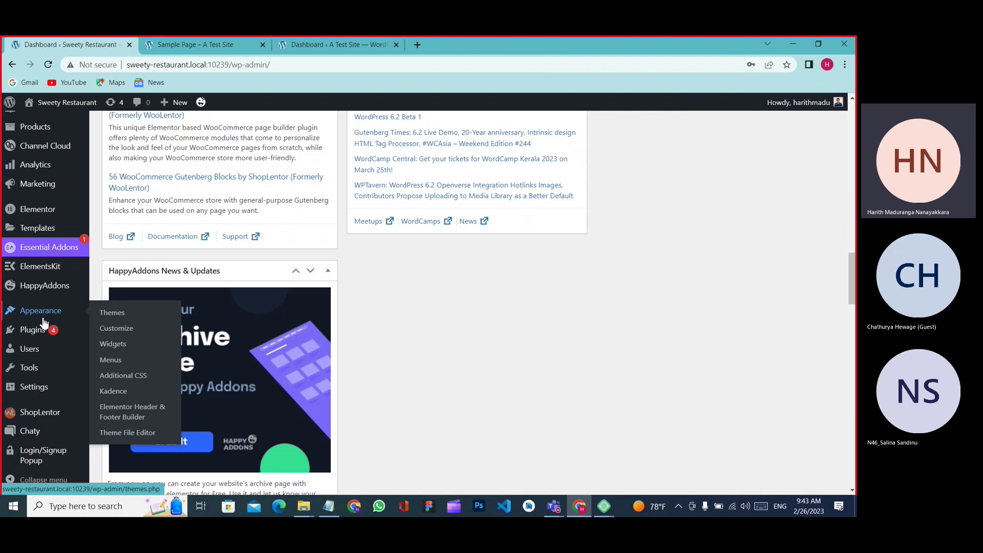
Step: Flip between the Sample Page, A Test Site and Sweety Restaurant tabs, ending on Sample Page
click(229, 45)
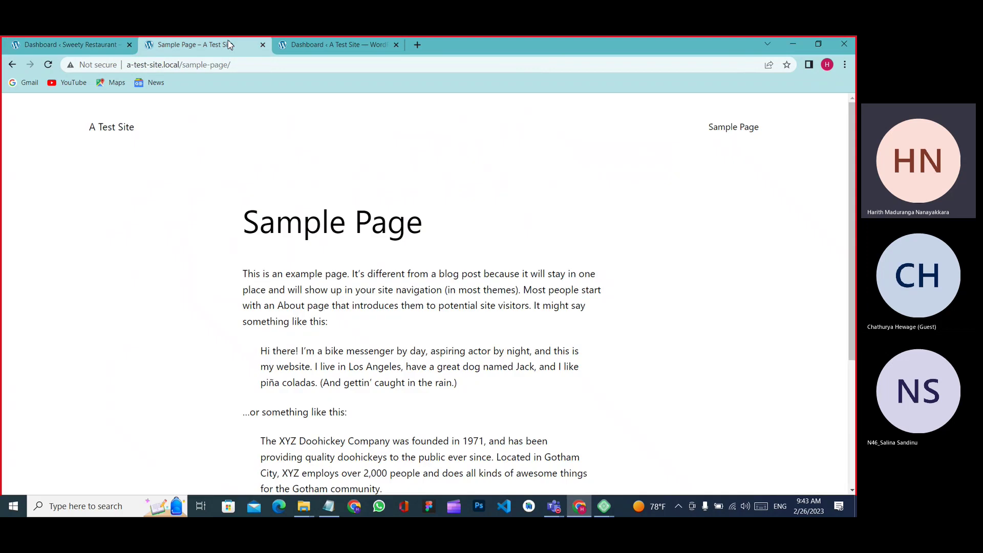
click(311, 41)
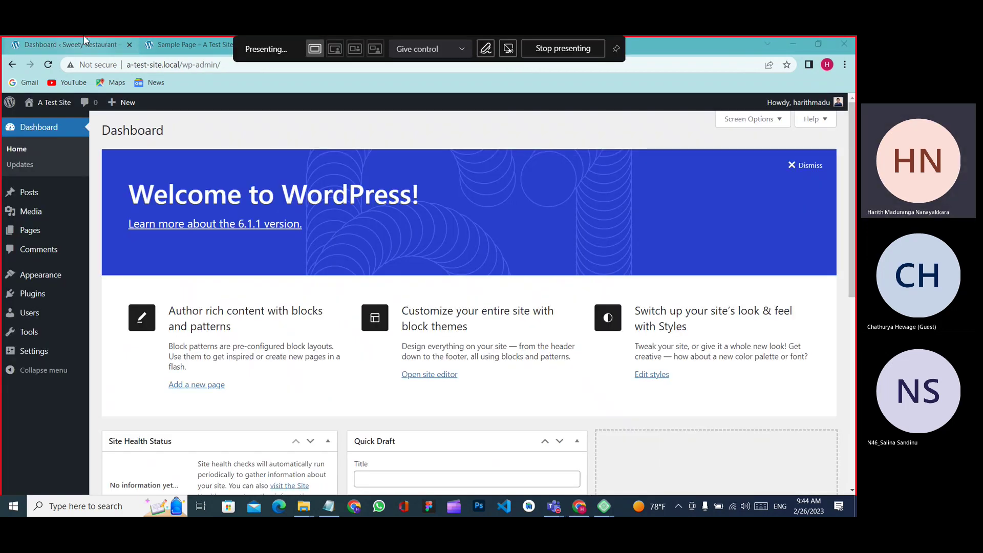
click(123, 45)
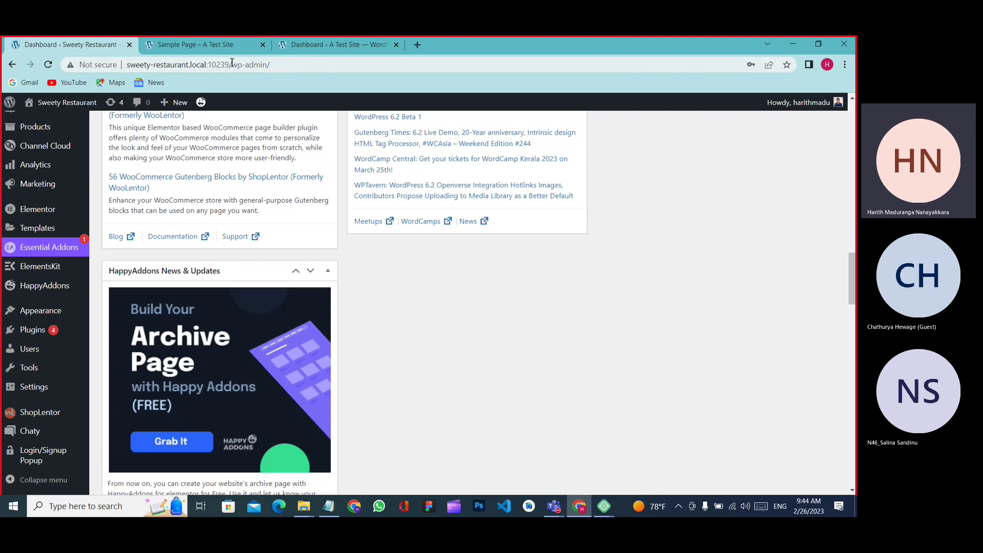
click(215, 40)
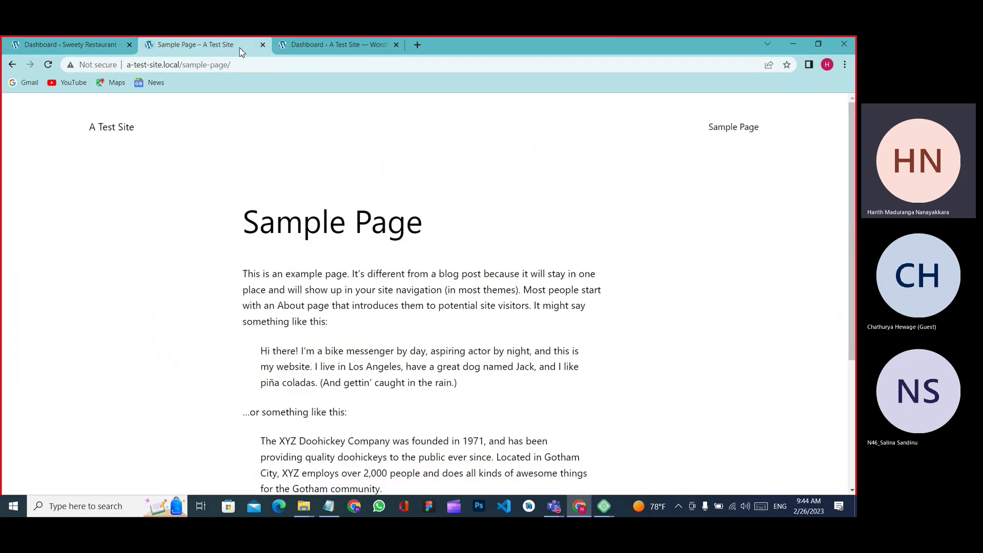
Step: Append wp-admin to the Sample Page address, then go back after the 404
click(238, 69)
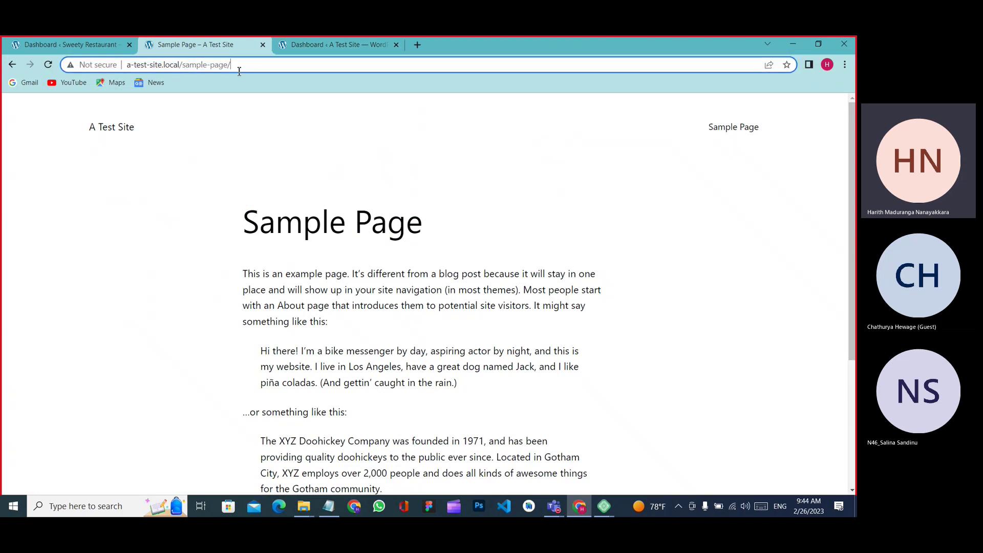
click(251, 69)
text(w)
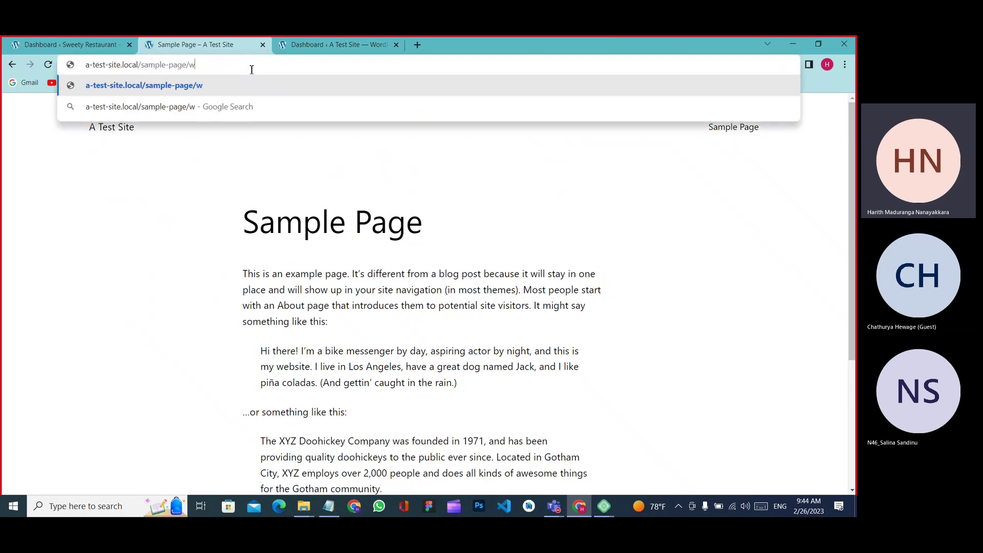
text(p-)
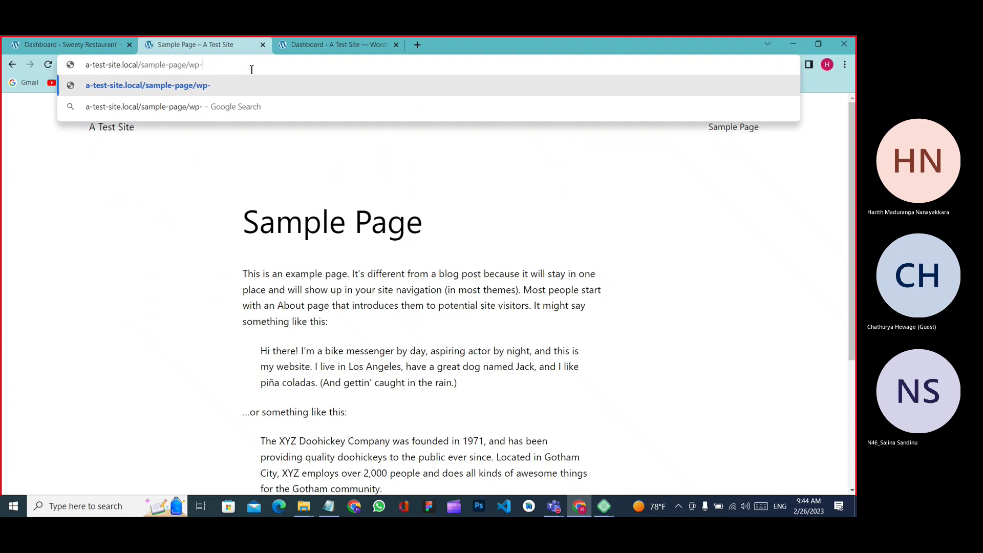
text(admin)
key(Return)
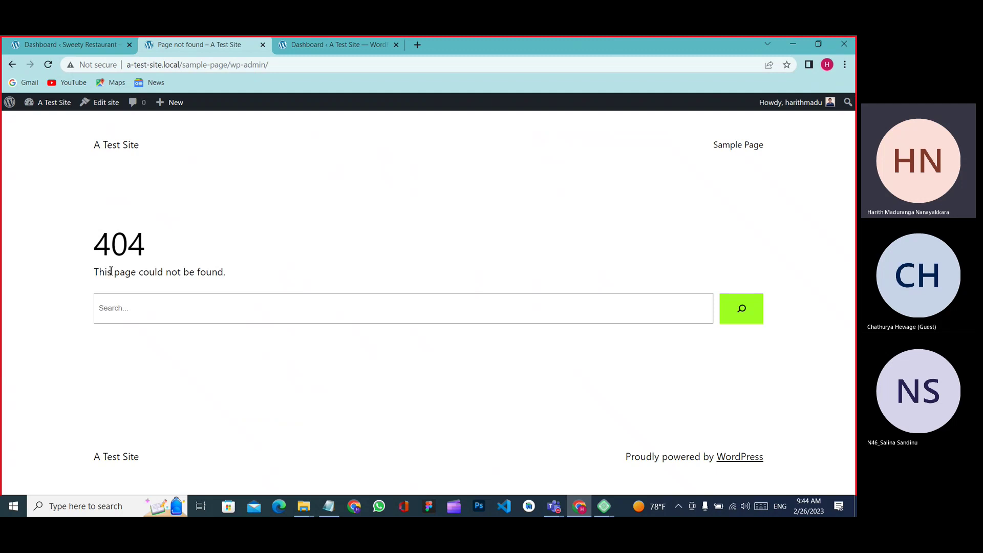
click(12, 65)
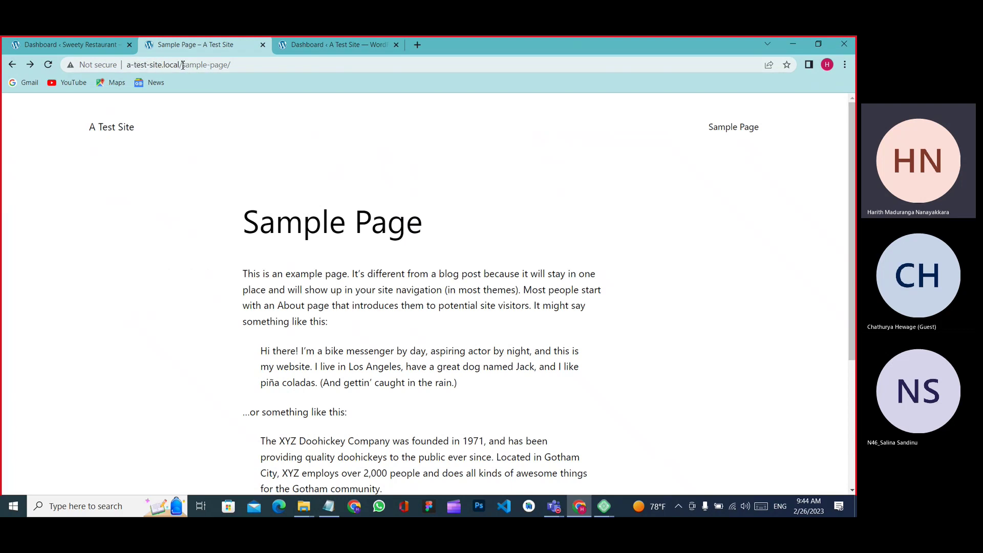
Step: Replace the trailing slash with /wp-admin to load a-test-site.local's admin Dashboard
click(246, 66)
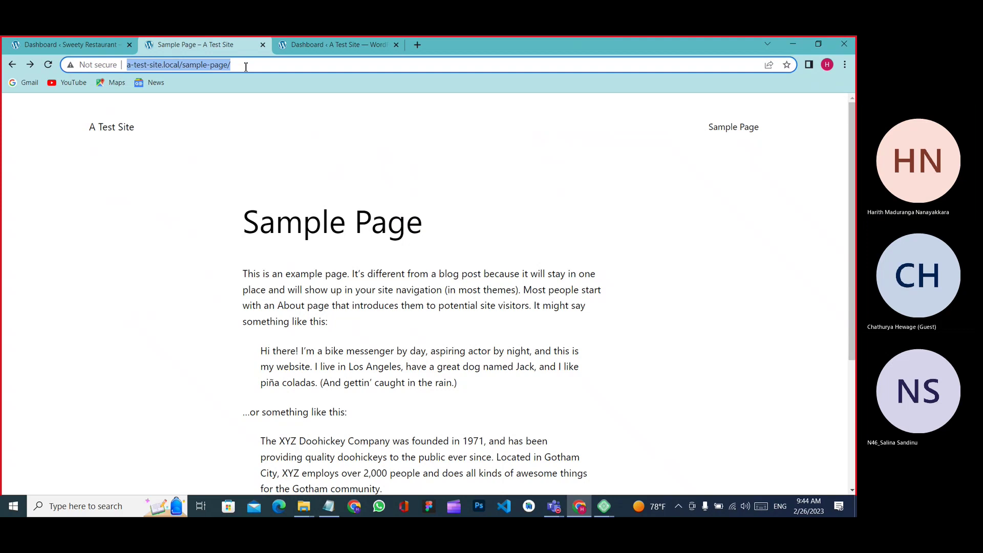
click(246, 66)
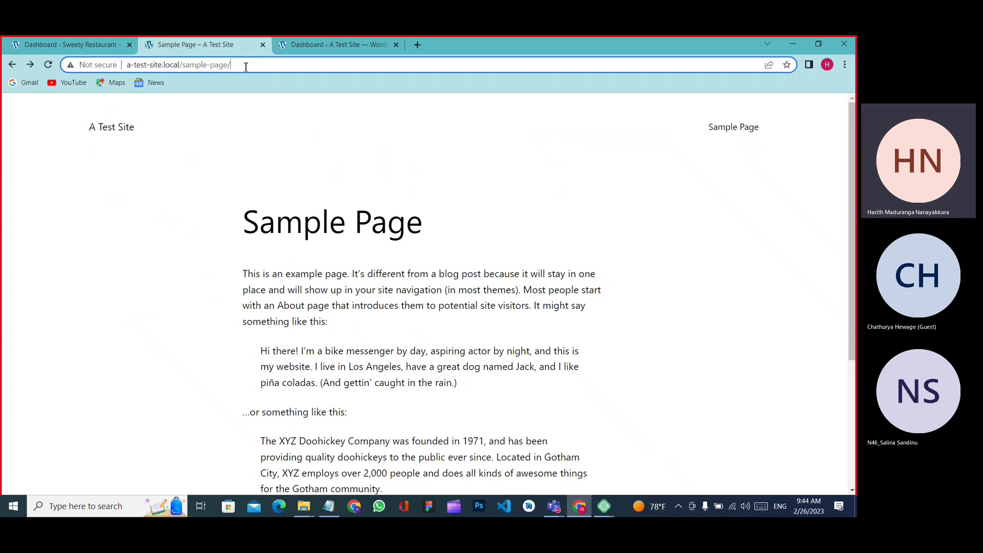
key(BackSpace)
key(BackSpace)
key(BackSpace)
key(BackSpace)
key(BackSpace)
key(BackSpace)
key(BackSpace)
key(BackSpace)
key(BackSpace)
key(BackSpace)
key(BackSpace)
key(BackSpace)
key(BackSpace)
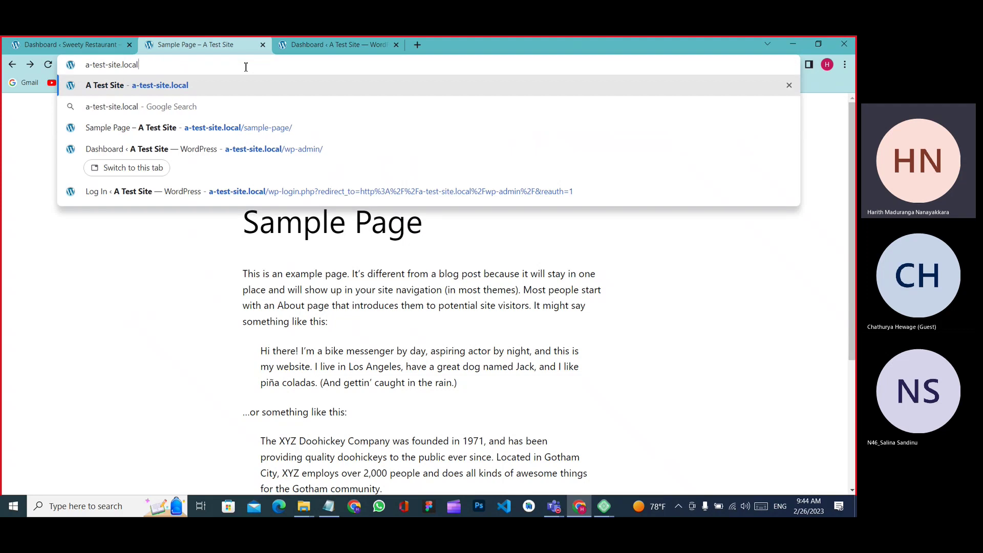
text(/w)
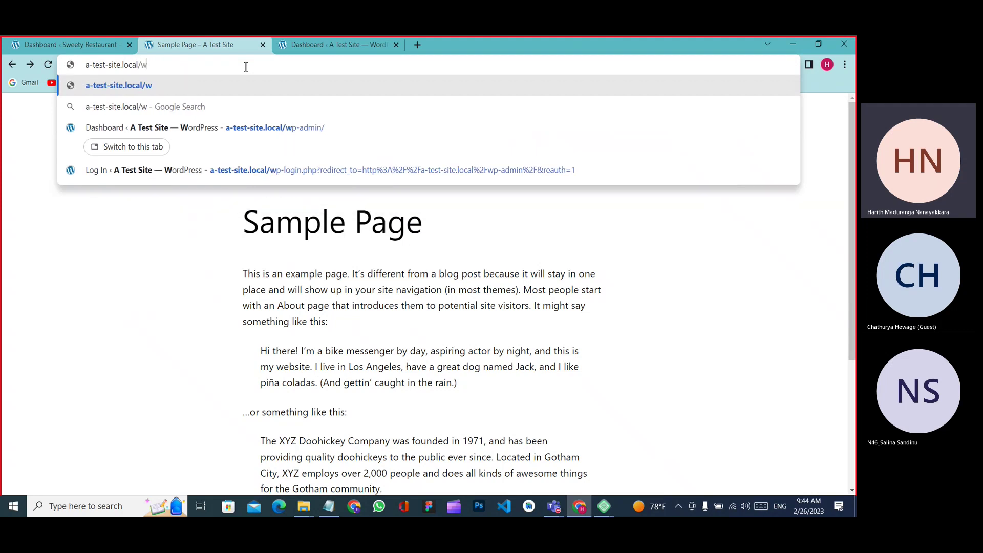
text(p-ad)
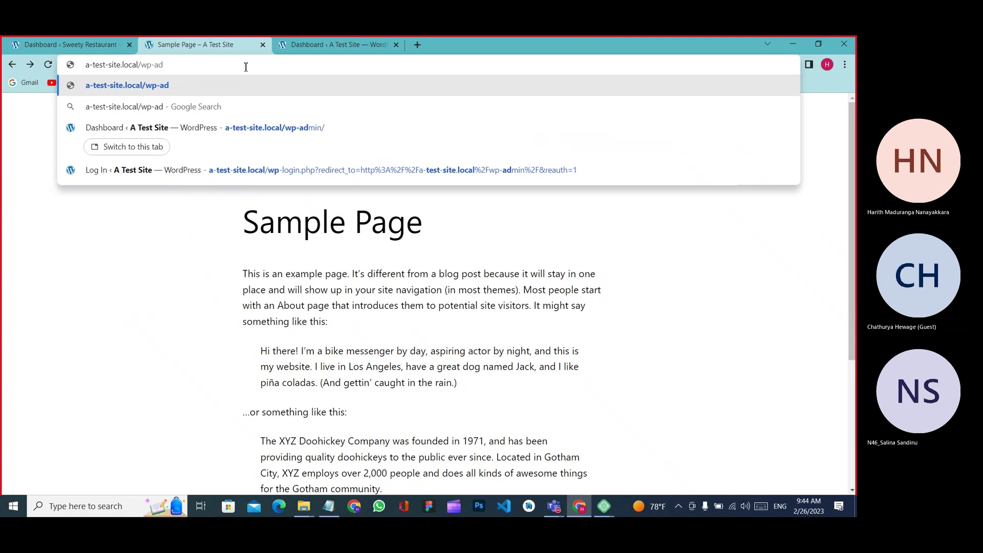
text(min)
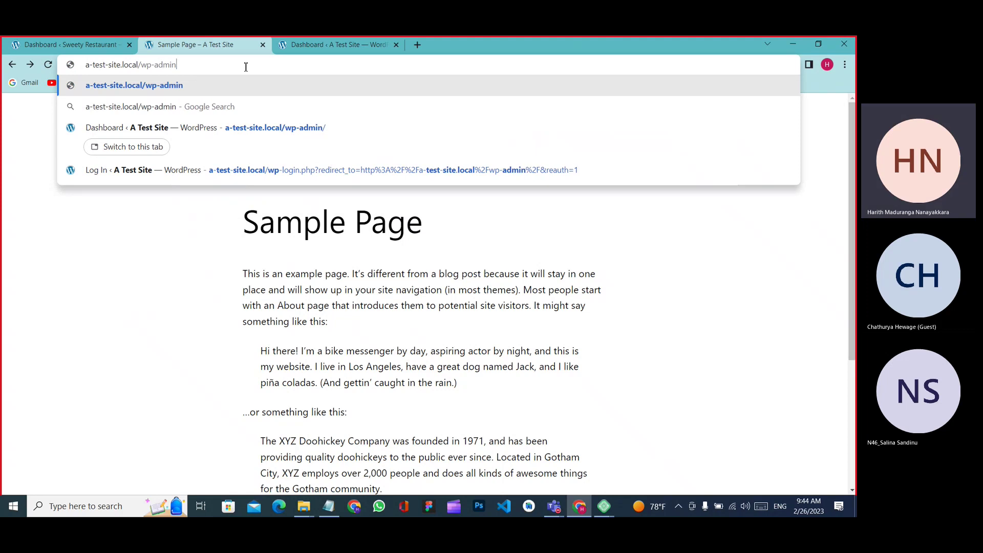
key(Return)
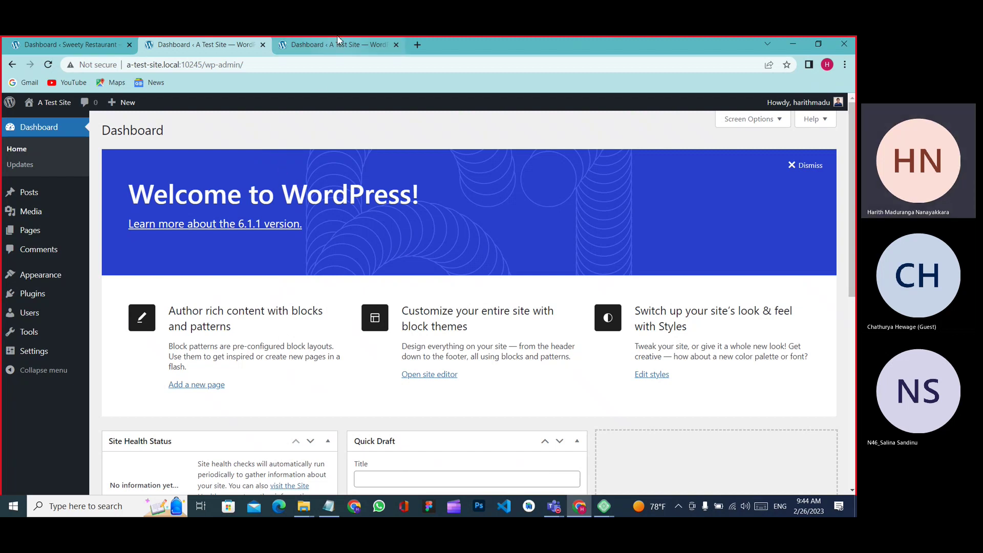
mouse_move(263, 34)
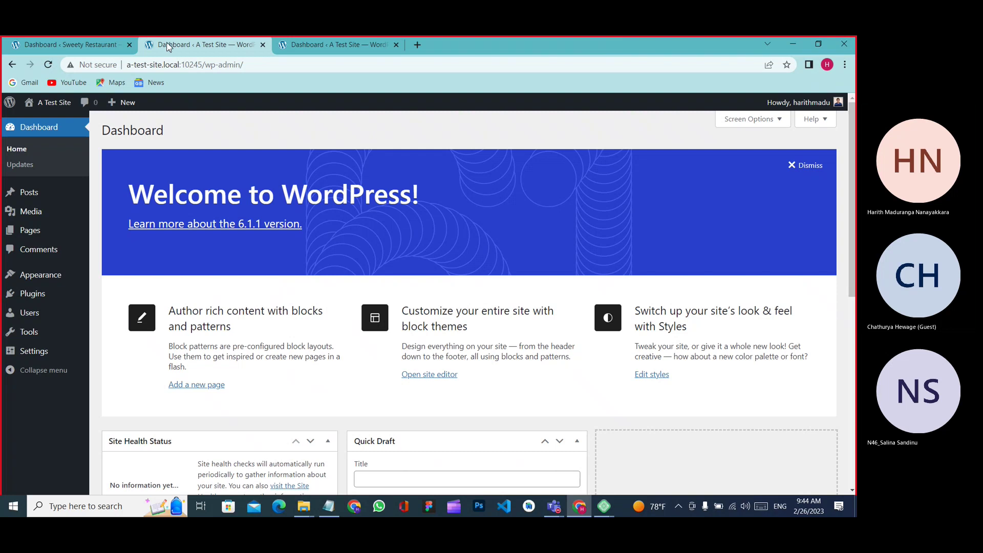
click(87, 41)
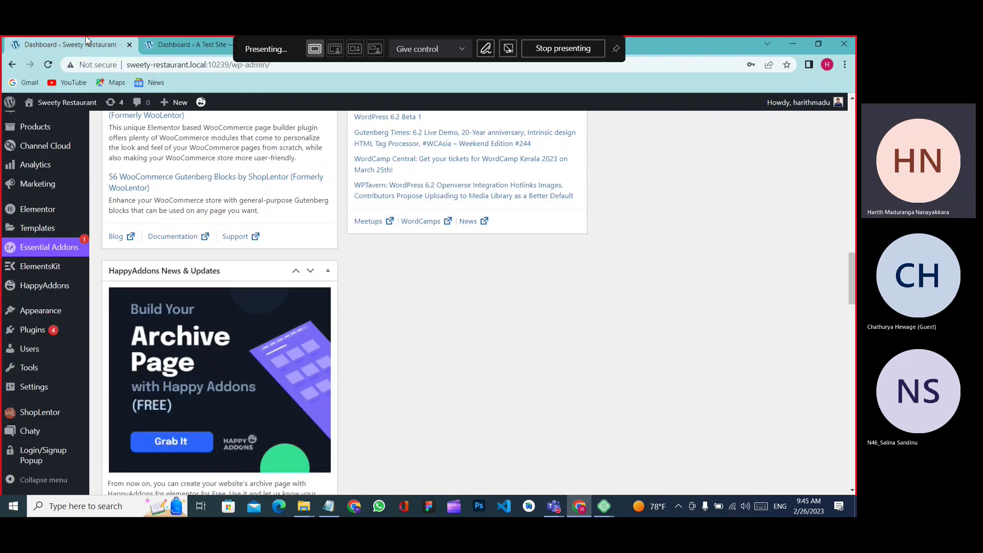
click(180, 40)
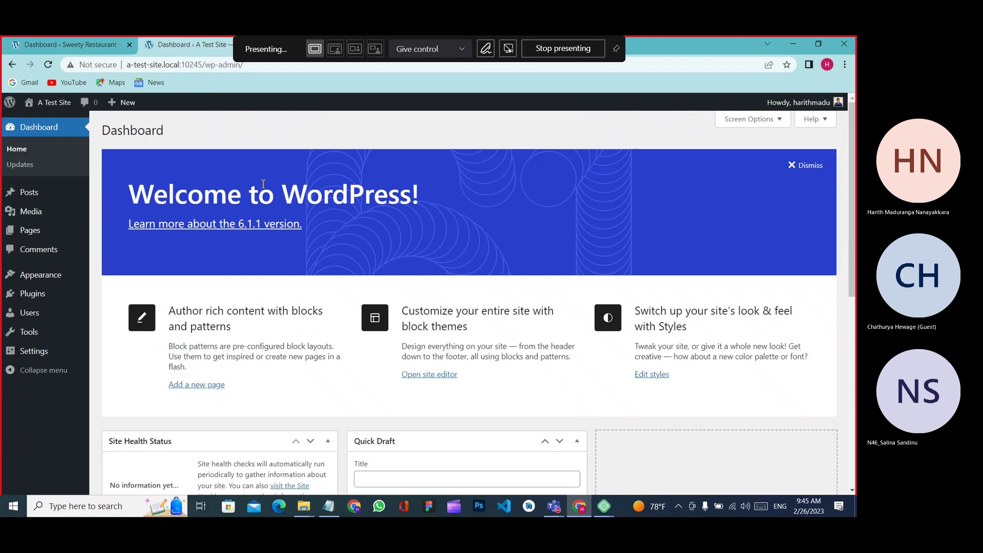
click(107, 41)
scroll(55, 275, up, 5)
scroll(46, 241, down, 2)
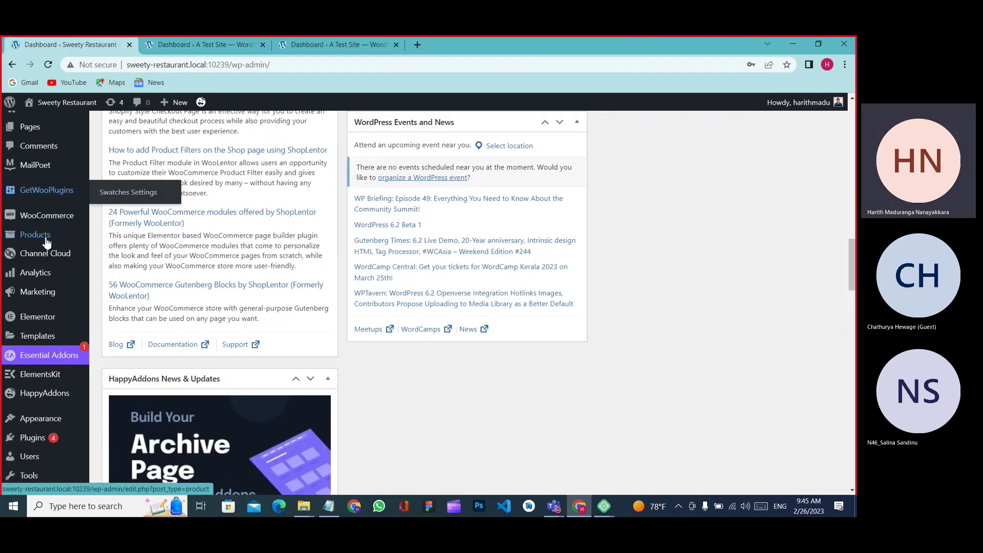
scroll(46, 241, up, 3)
scroll(46, 241, down, 5)
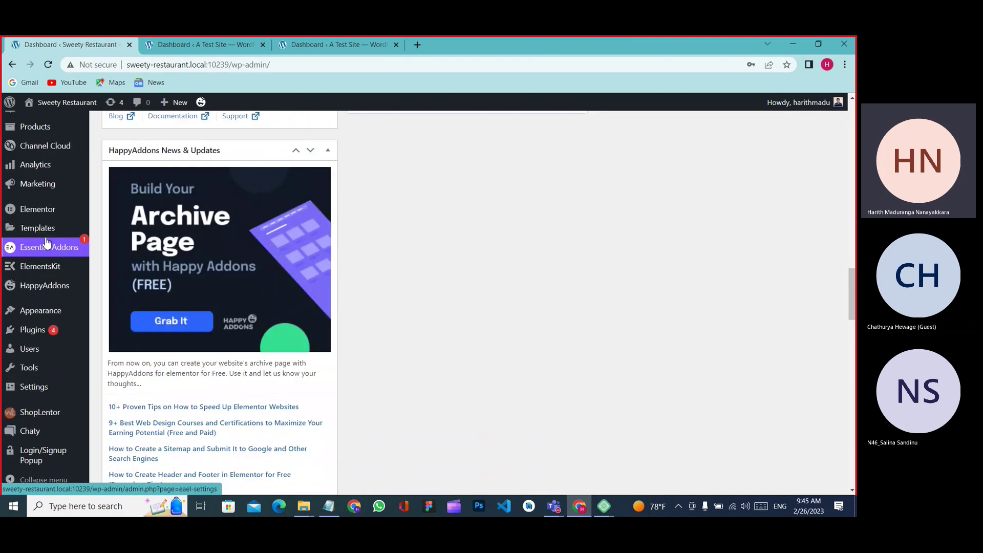
scroll(46, 240, up, 5)
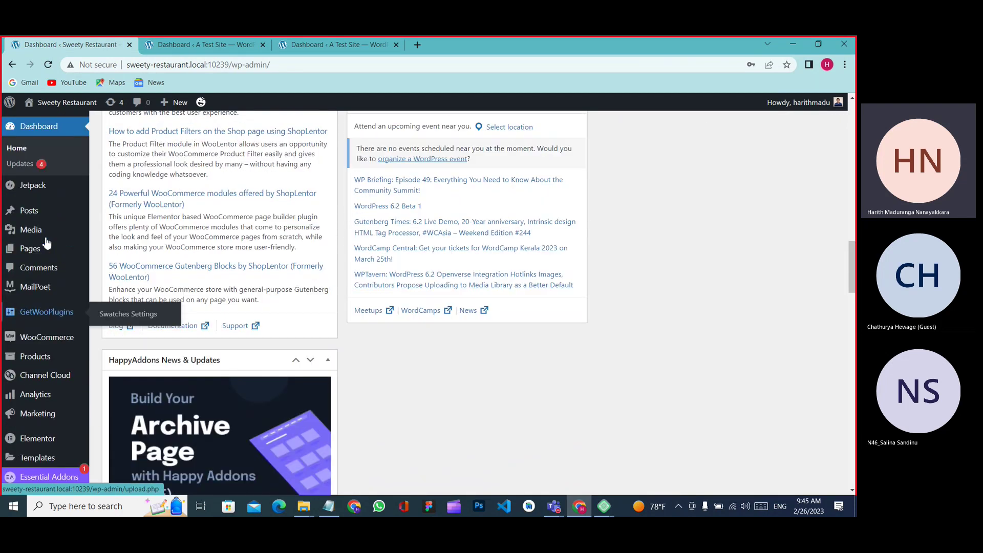
scroll(46, 242, up, 1)
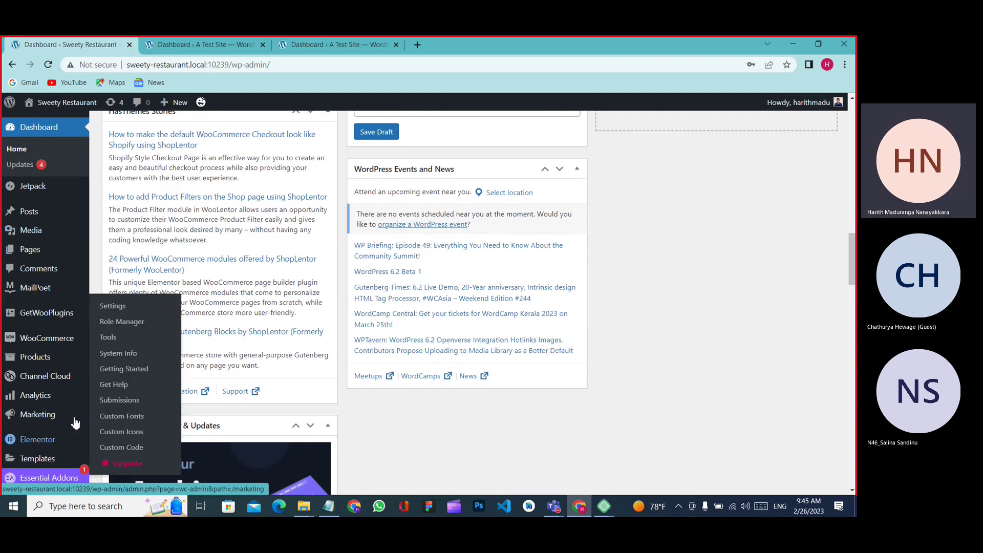
scroll(74, 422, down, 7)
scroll(74, 422, up, 5)
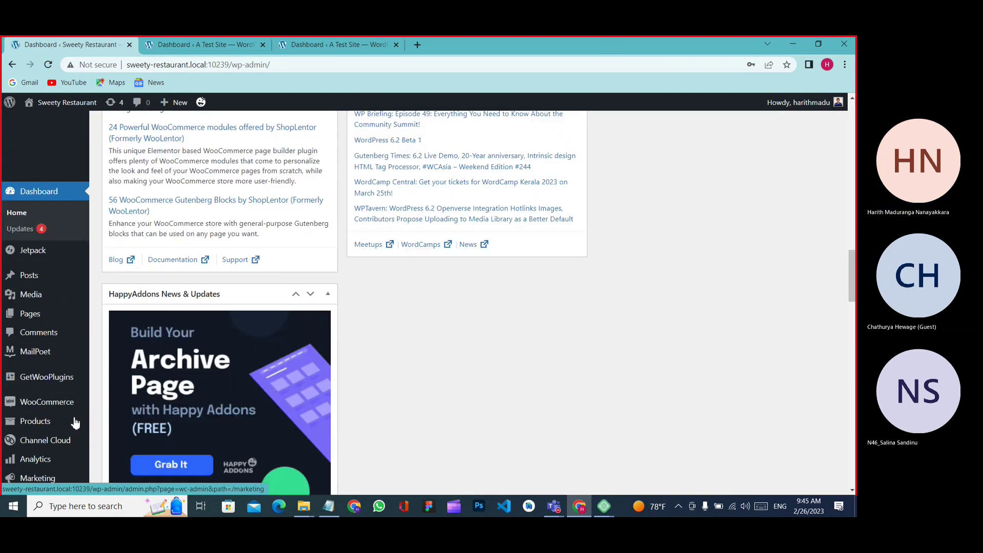
scroll(75, 422, up, 6)
click(192, 45)
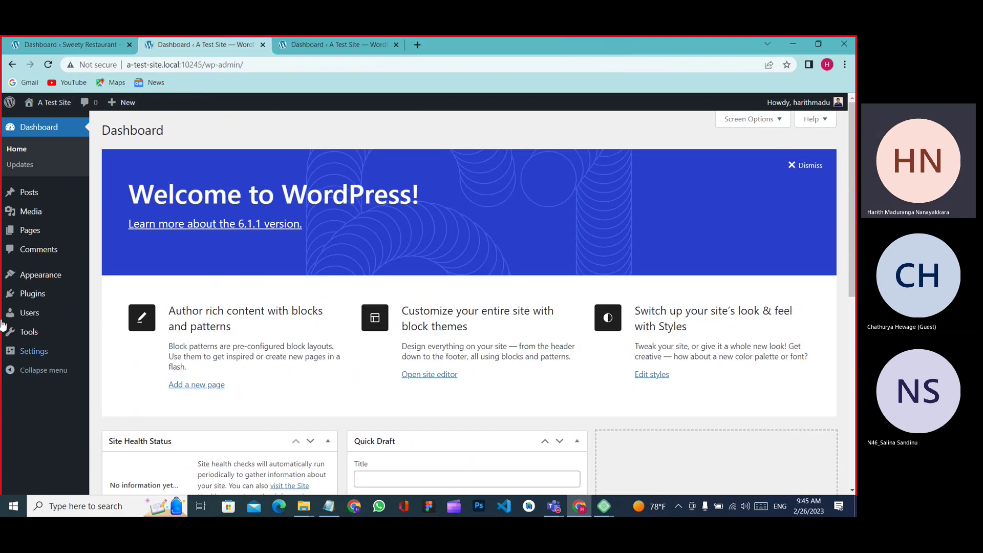
mouse_move(83, 362)
mouse_move(29, 192)
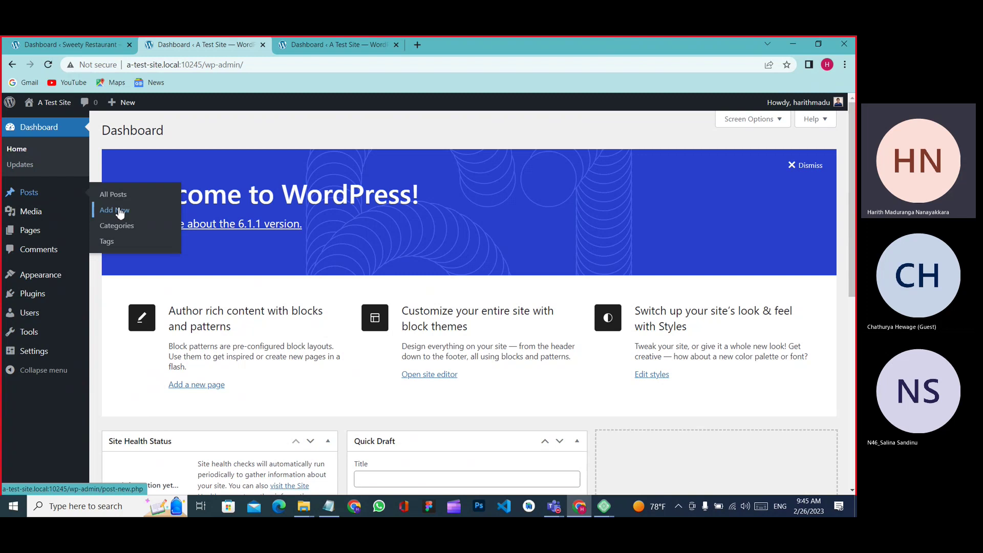
mouse_move(32, 213)
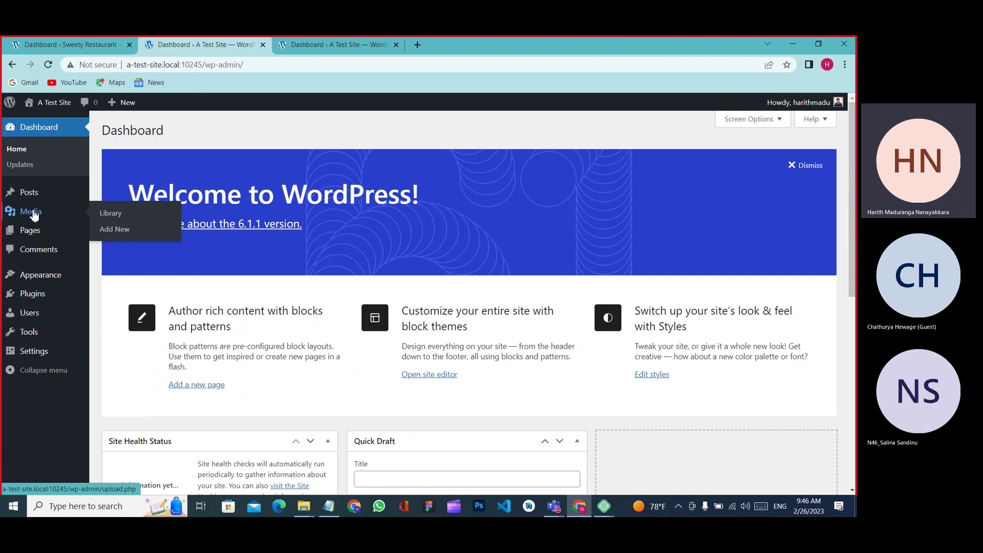
mouse_move(34, 233)
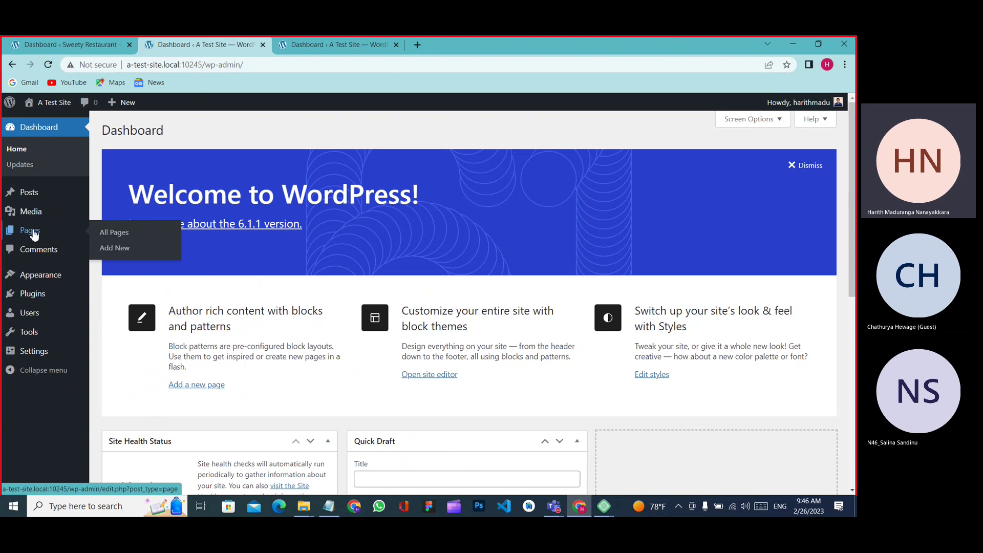
mouse_move(555, 513)
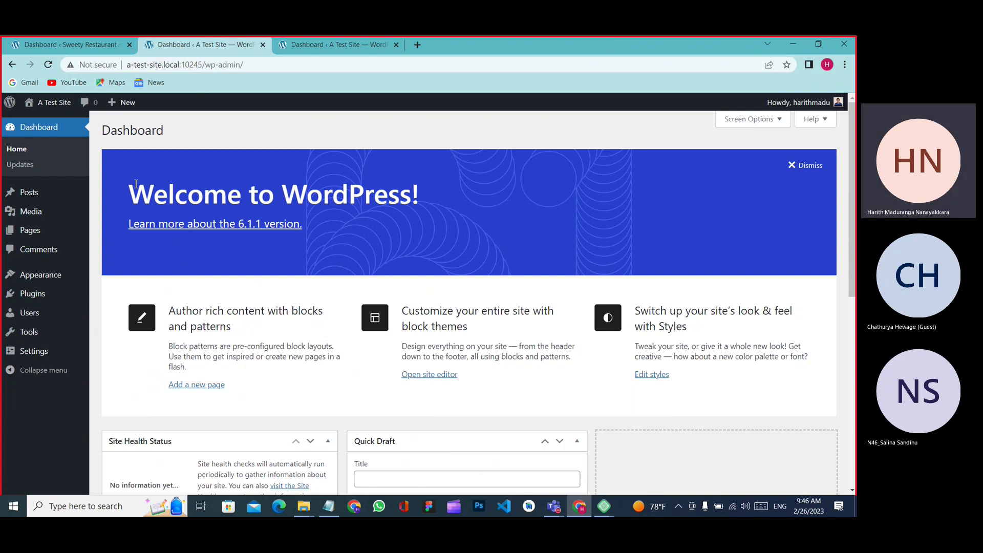
Step: Open A Test Site's Pages, then strip wp-admin in another tab and view Sample Page
click(34, 233)
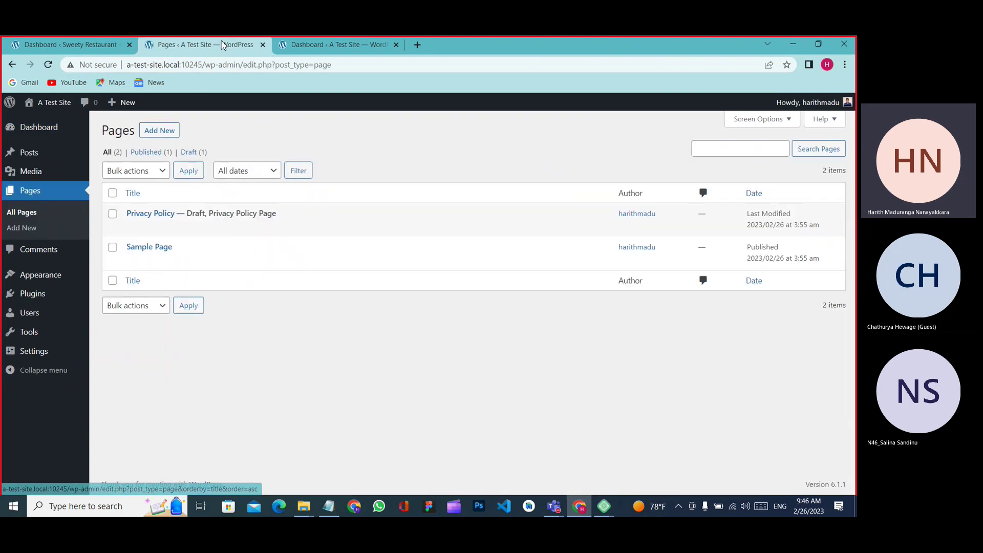
click(336, 45)
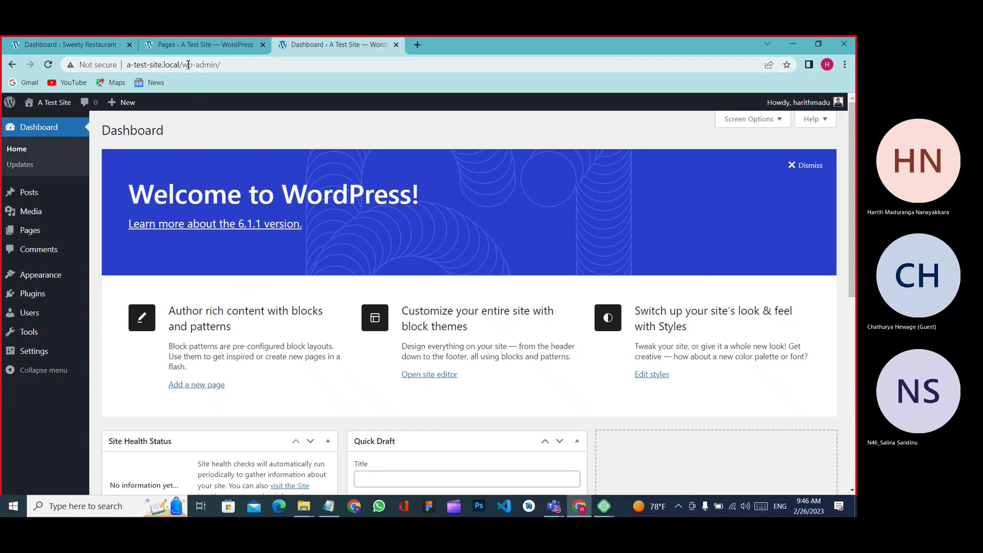
drag(182, 65, 241, 72)
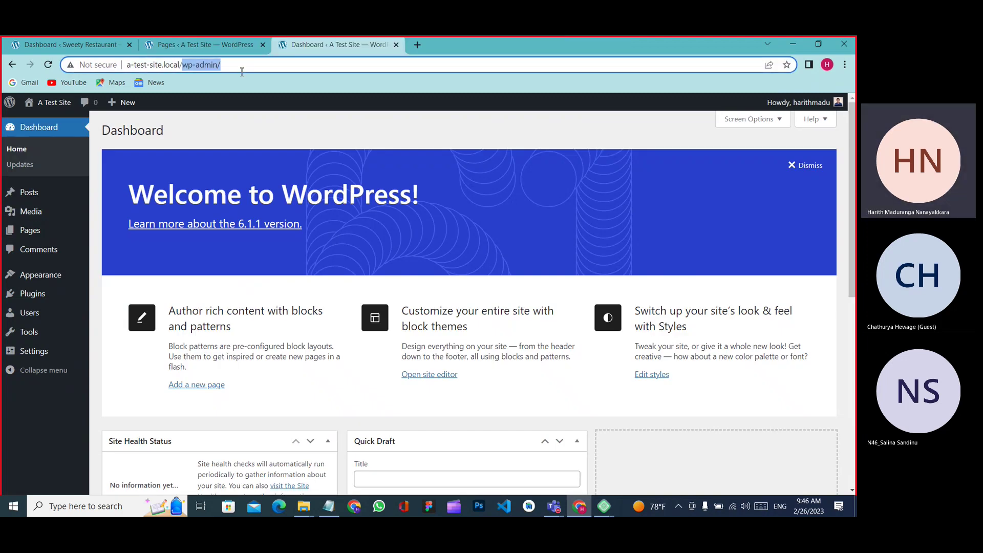
key(BackSpace)
key(Return)
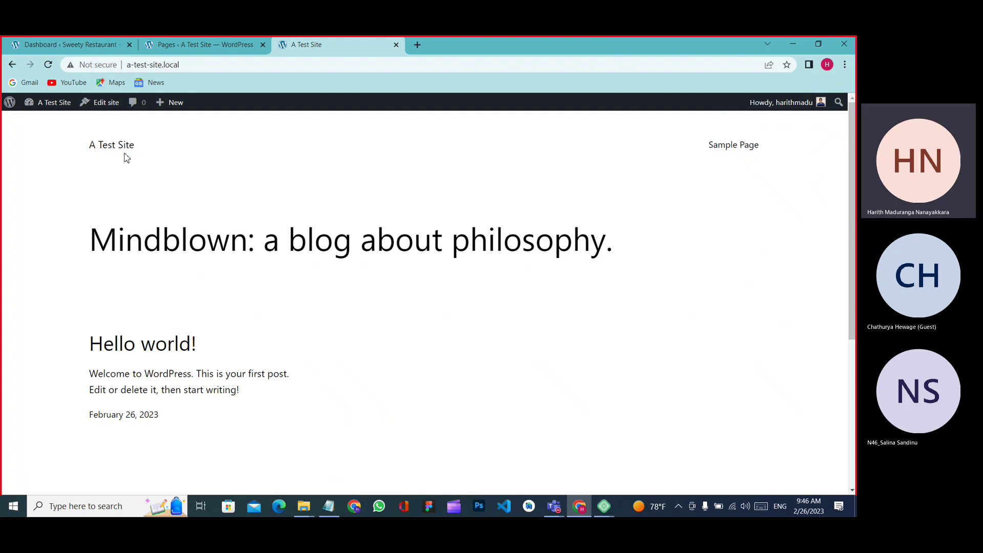
click(729, 145)
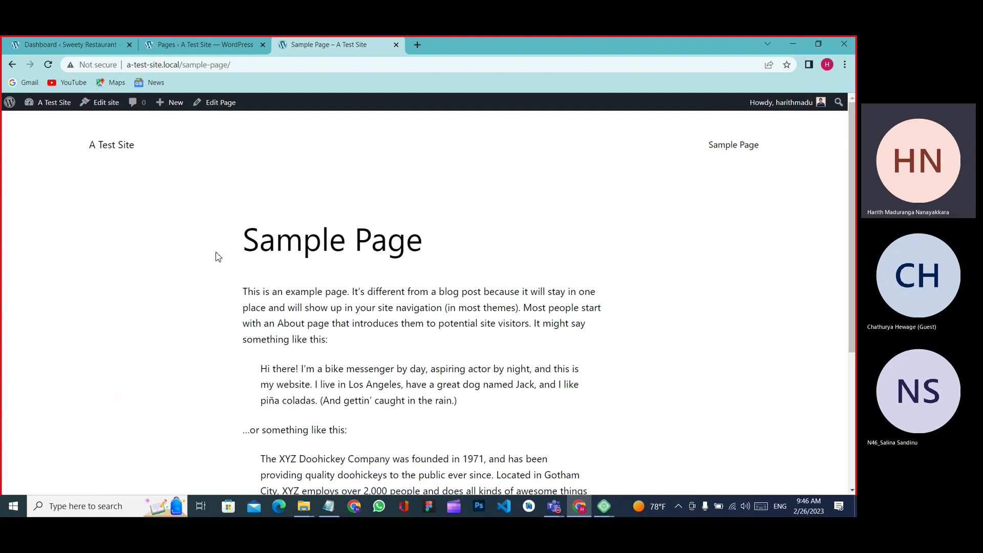
Step: Return to the Pages tab, try trashing the Privacy Policy draft, then go back
click(190, 38)
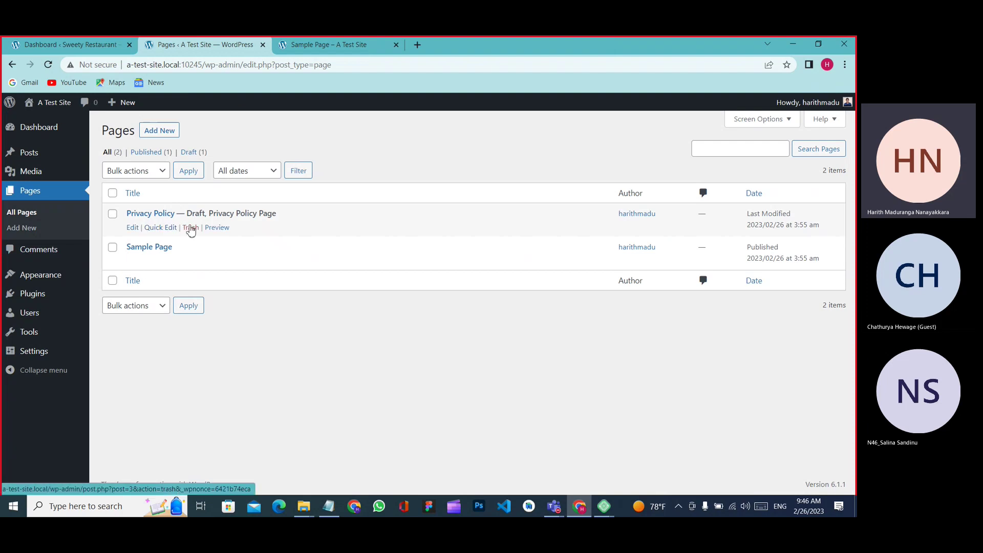
click(191, 228)
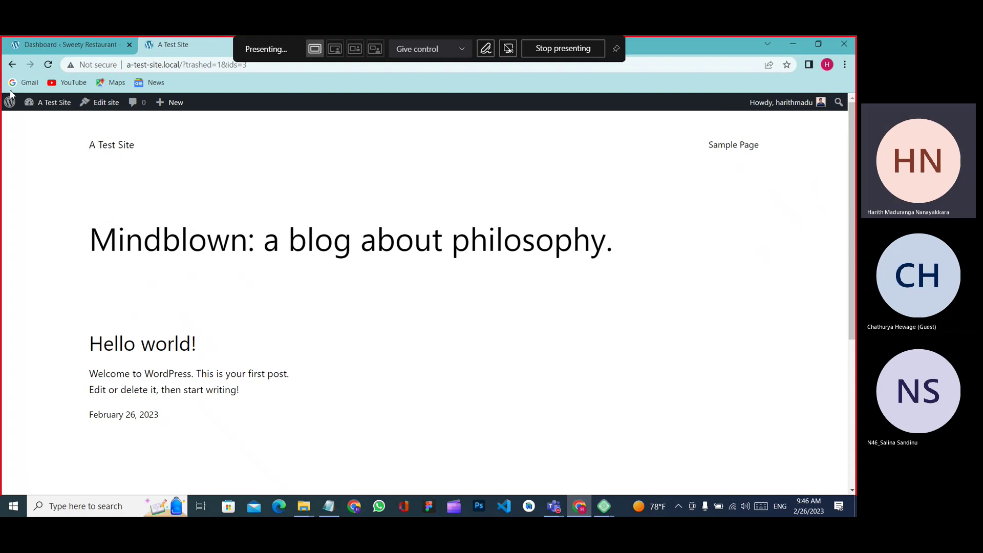
click(13, 66)
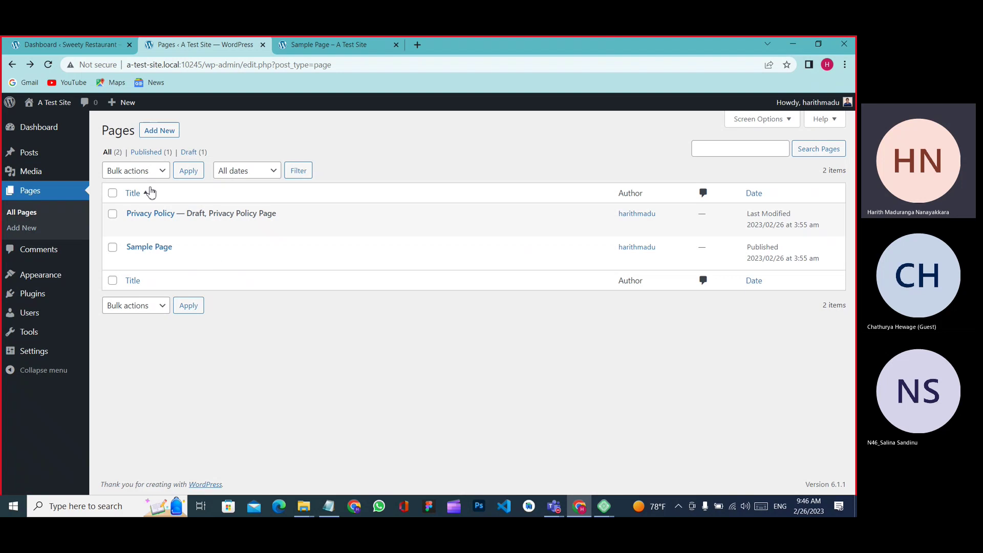
Step: Open Sweety Restaurant's All Pages list, scroll it, then return to A Test Site's tab
click(71, 45)
mouse_move(52, 251)
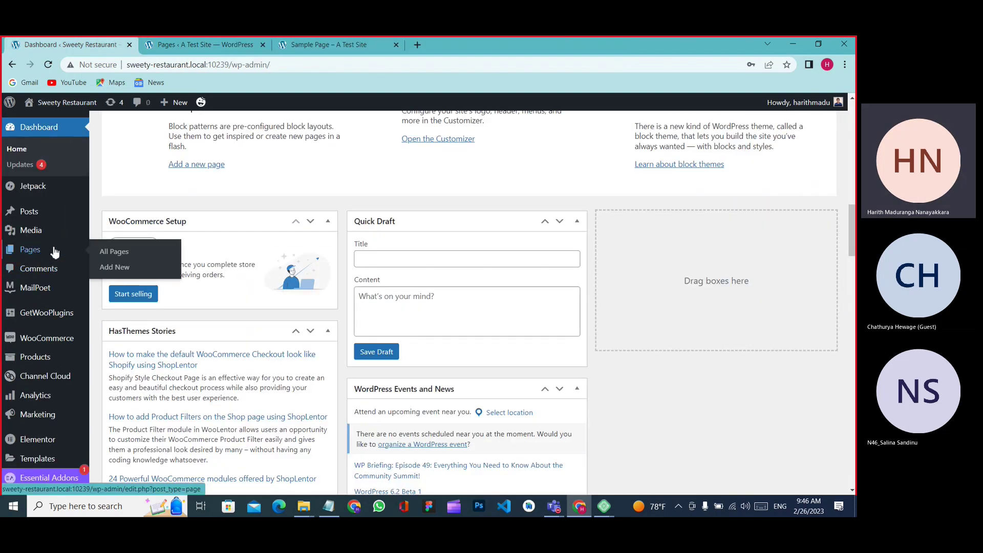
click(113, 253)
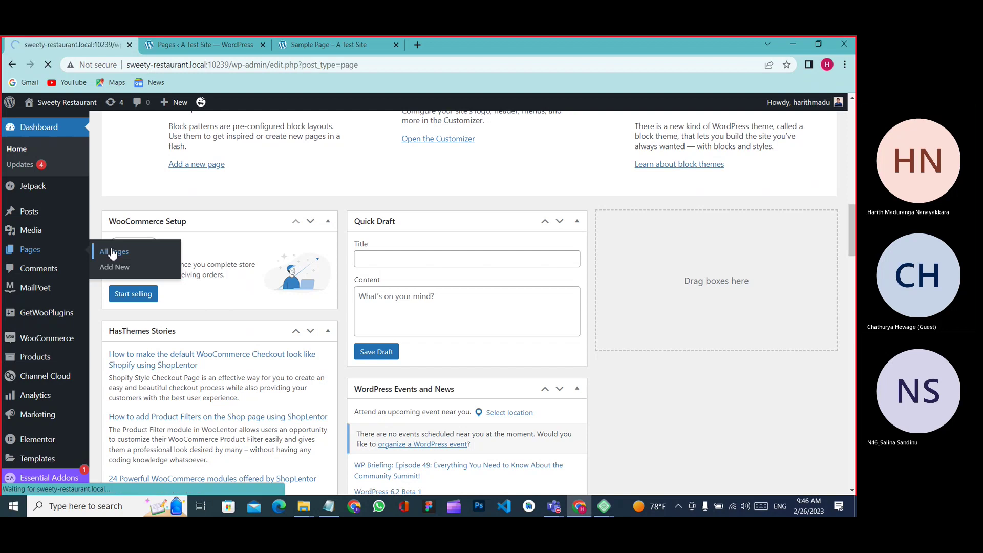
scroll(344, 351, down, 10)
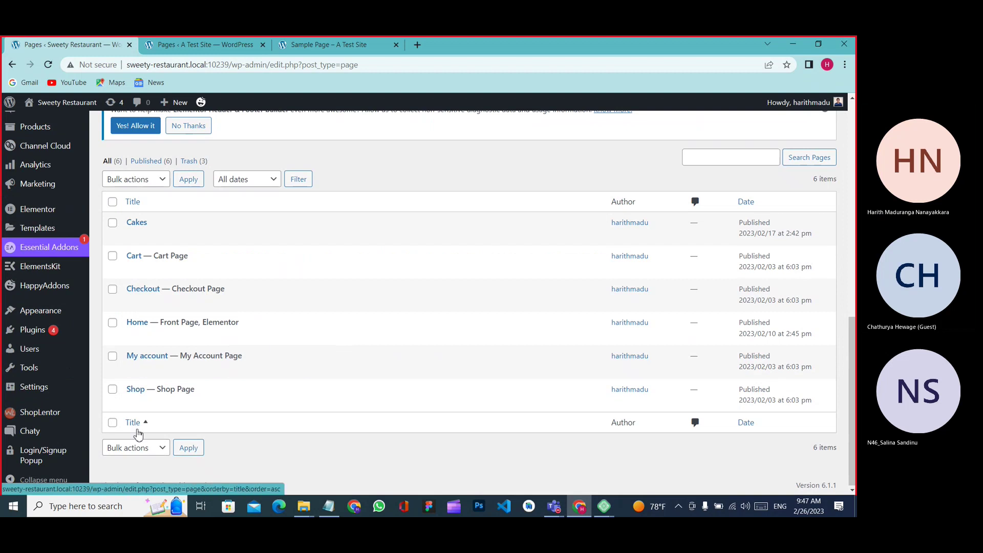
click(221, 45)
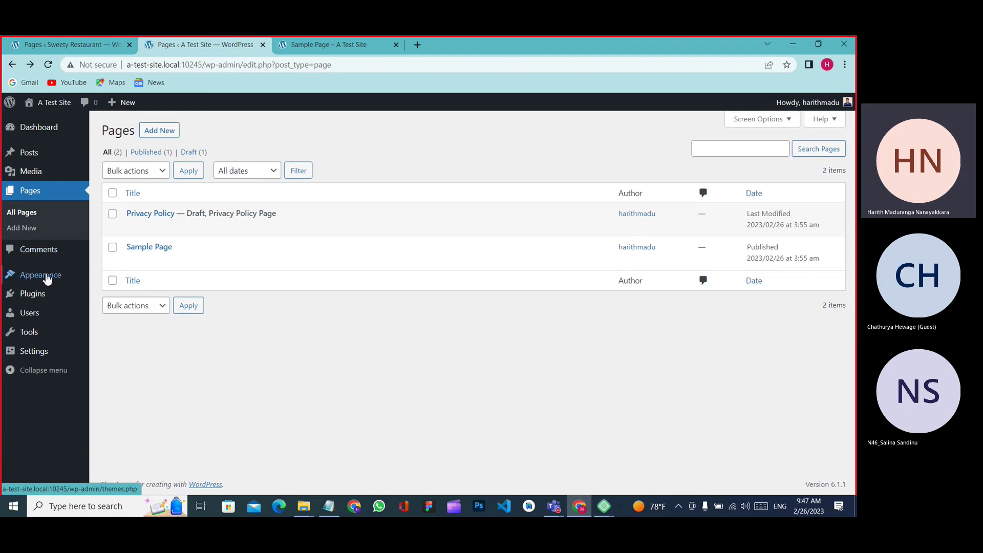
Step: Open A Test Site's Users list showing its single Administrator account
mouse_move(46, 280)
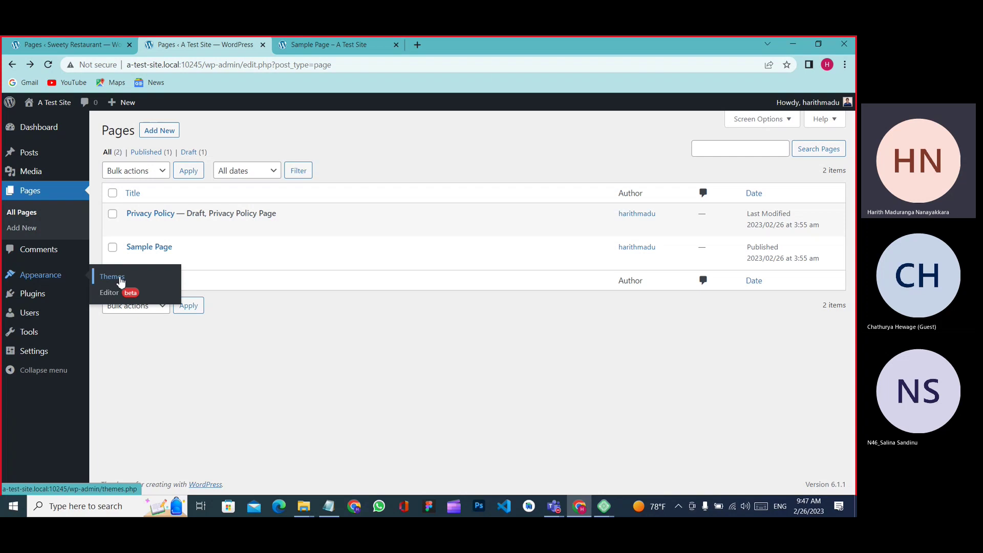
mouse_move(56, 315)
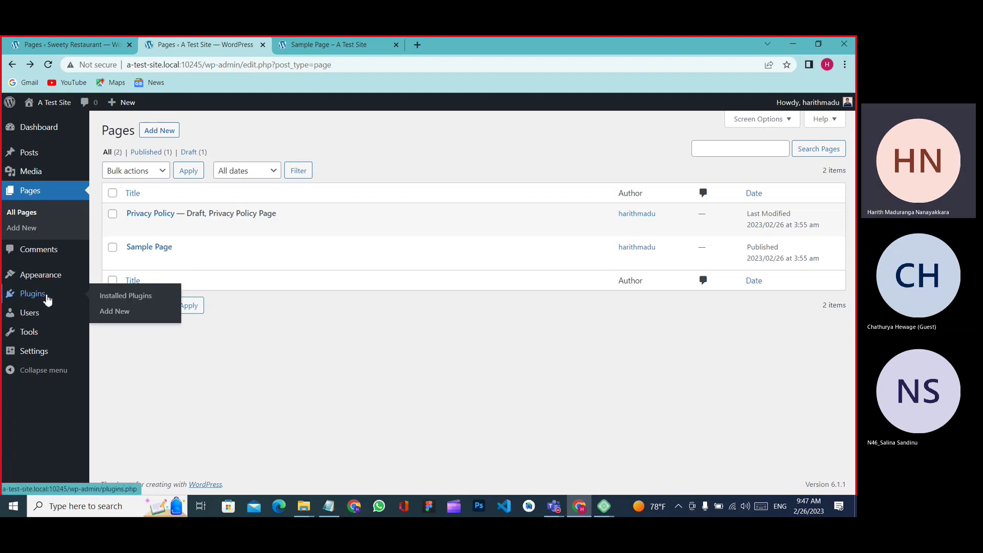
mouse_move(24, 318)
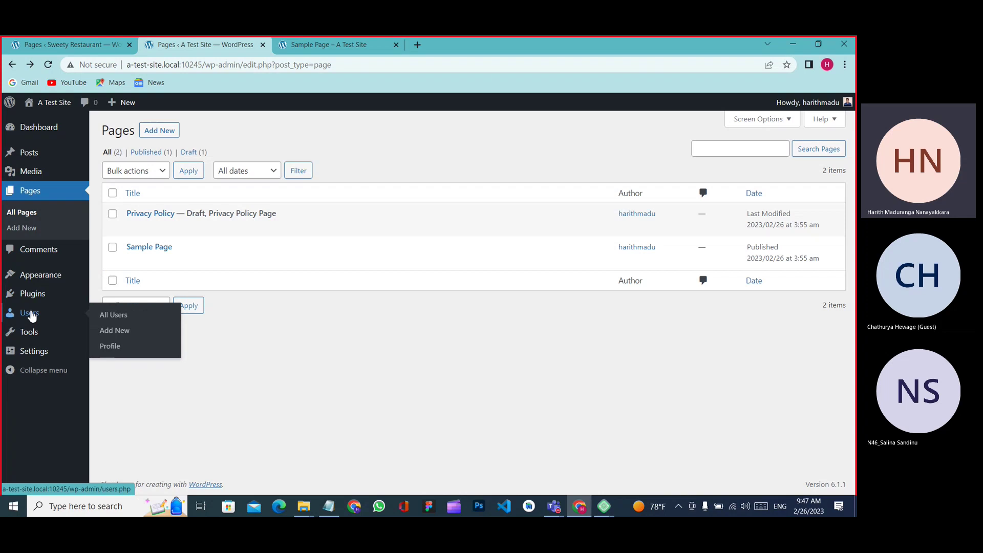
click(31, 314)
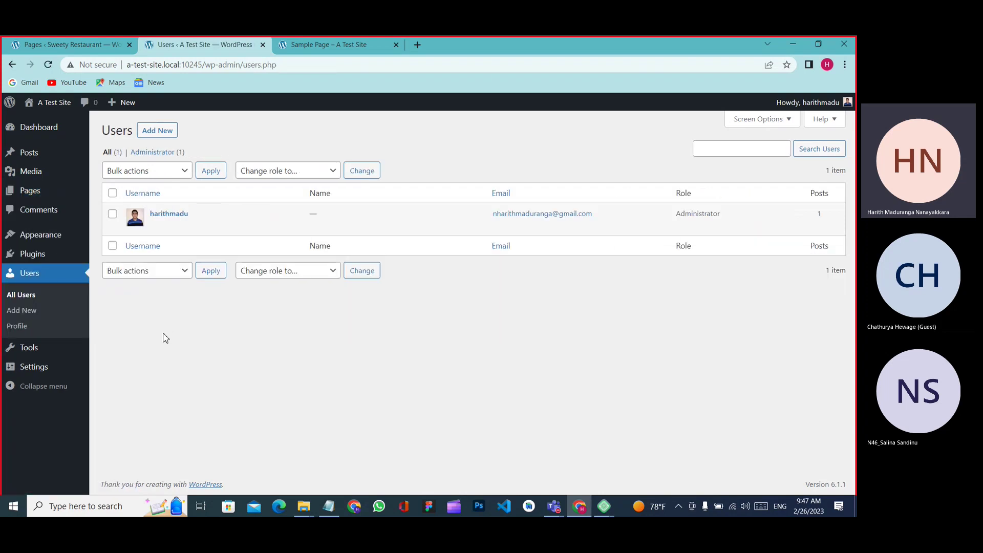
mouse_move(336, 213)
mouse_move(642, 209)
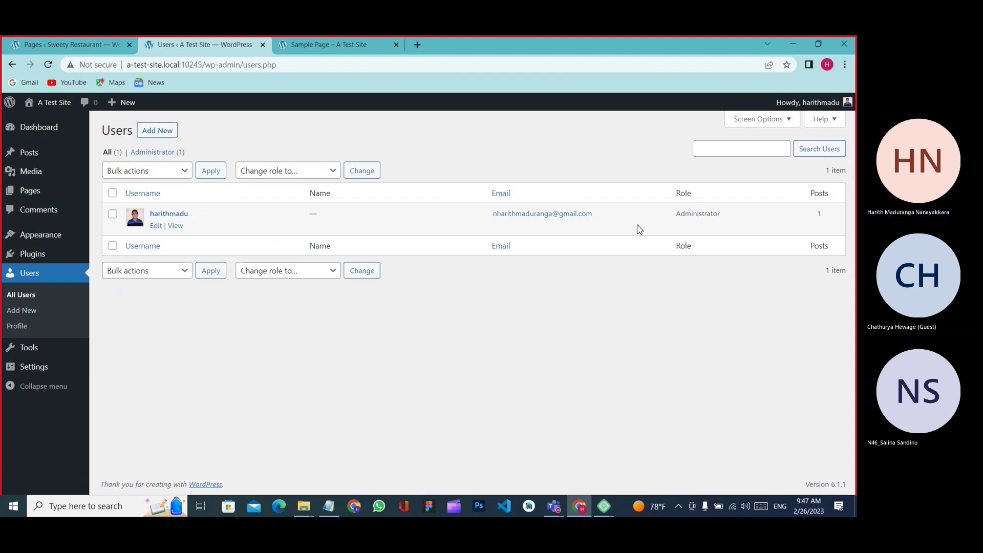
Step: Open Add New User, check the Role dropdown options, and keep Subscriber selected
click(21, 312)
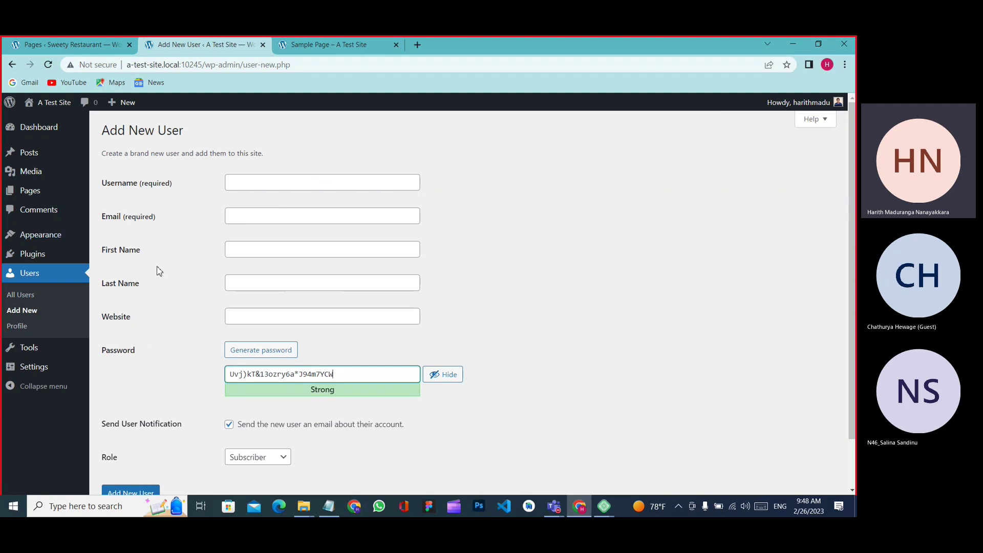
scroll(166, 325, down, 2)
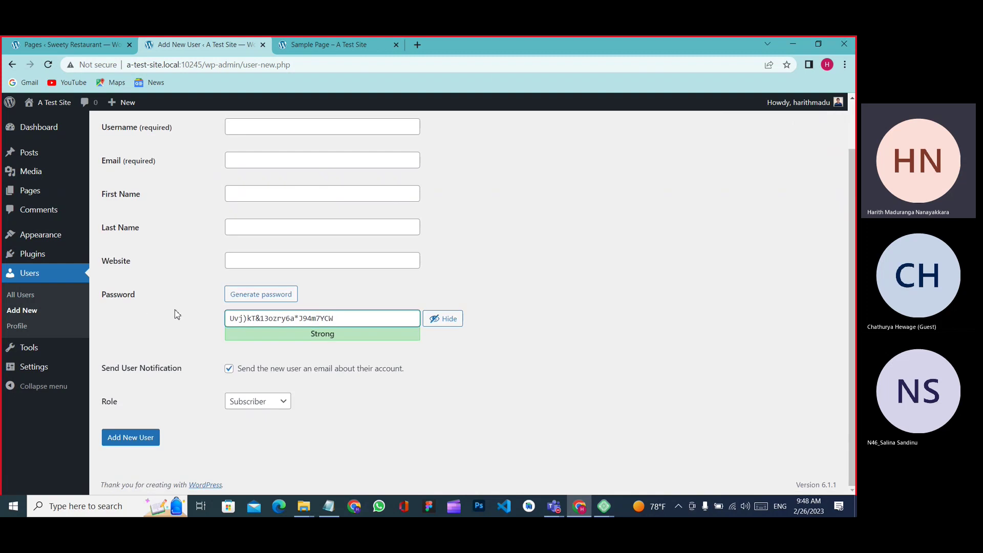
click(266, 405)
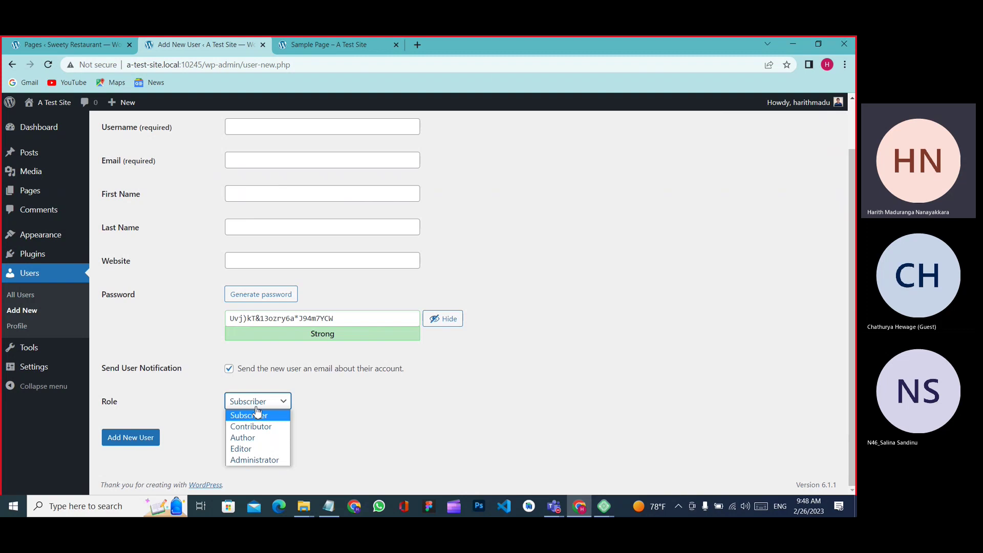
click(295, 448)
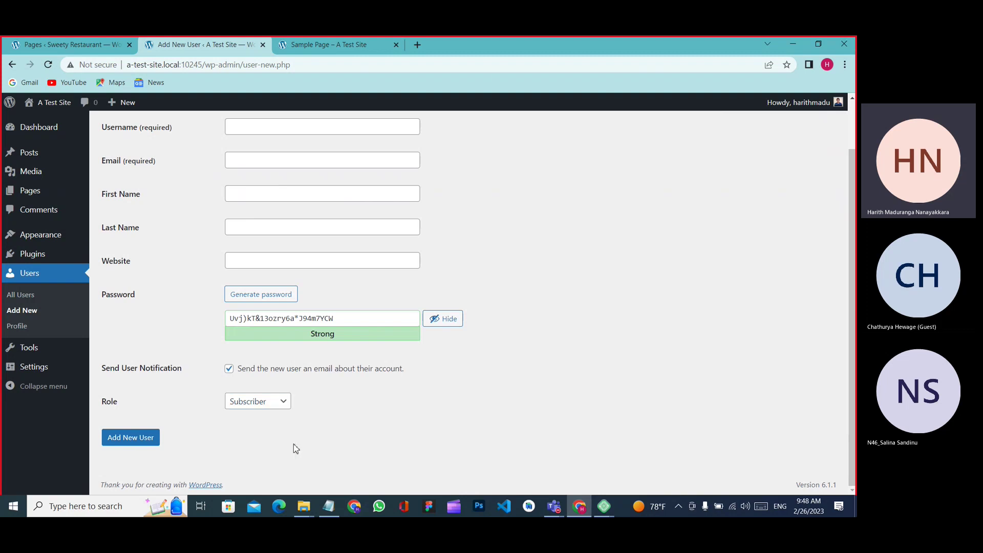
Step: Switch to Sweety Restaurant and open its Add New User form from the Users list
click(84, 38)
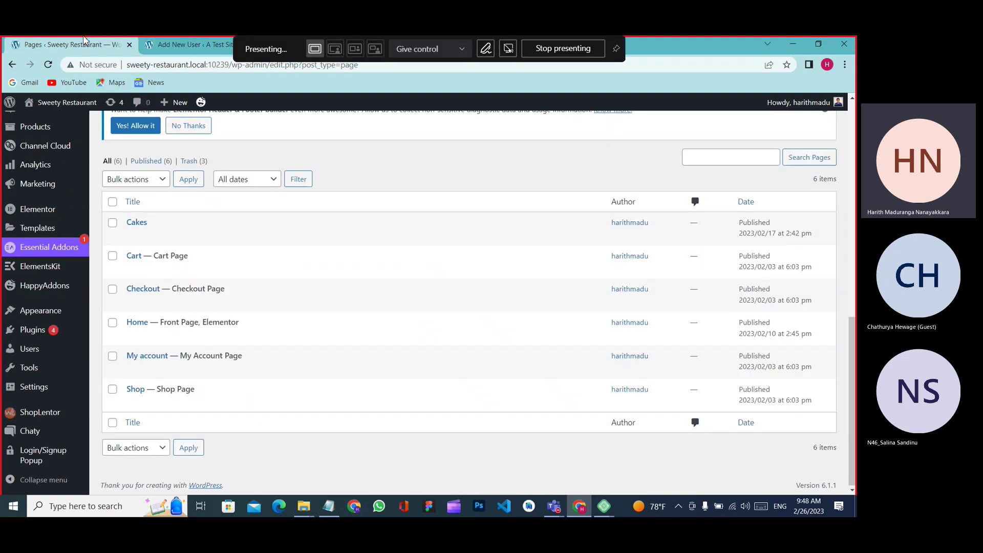
mouse_move(53, 353)
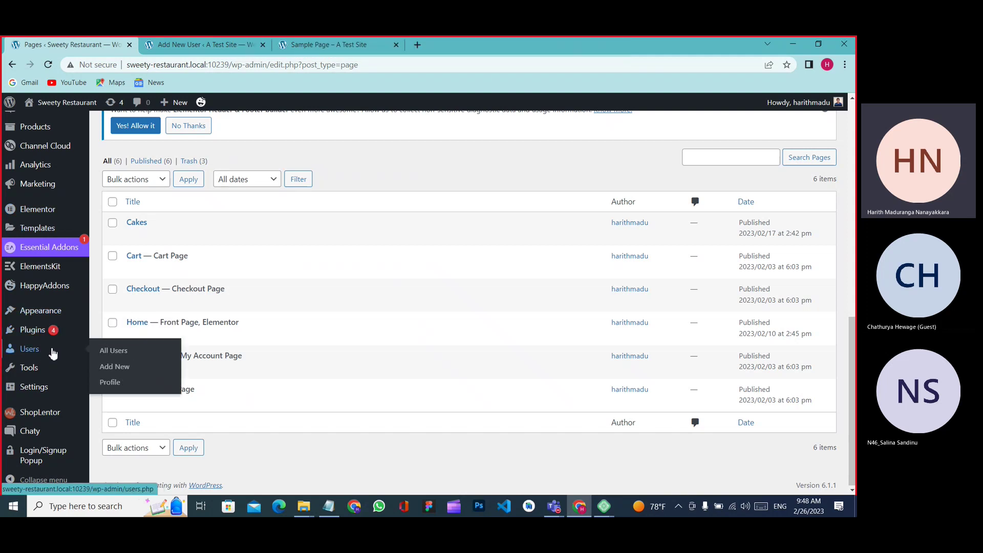
click(114, 352)
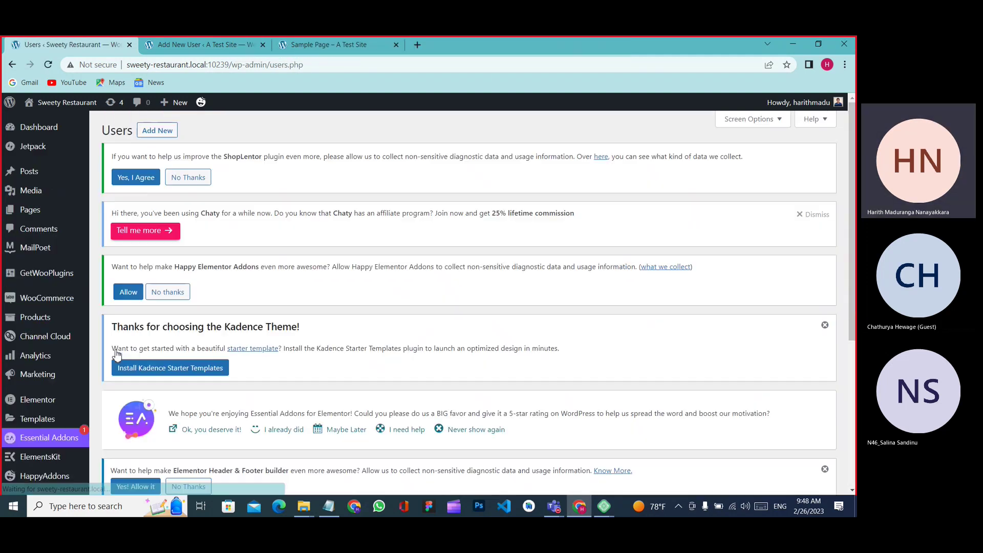
click(152, 128)
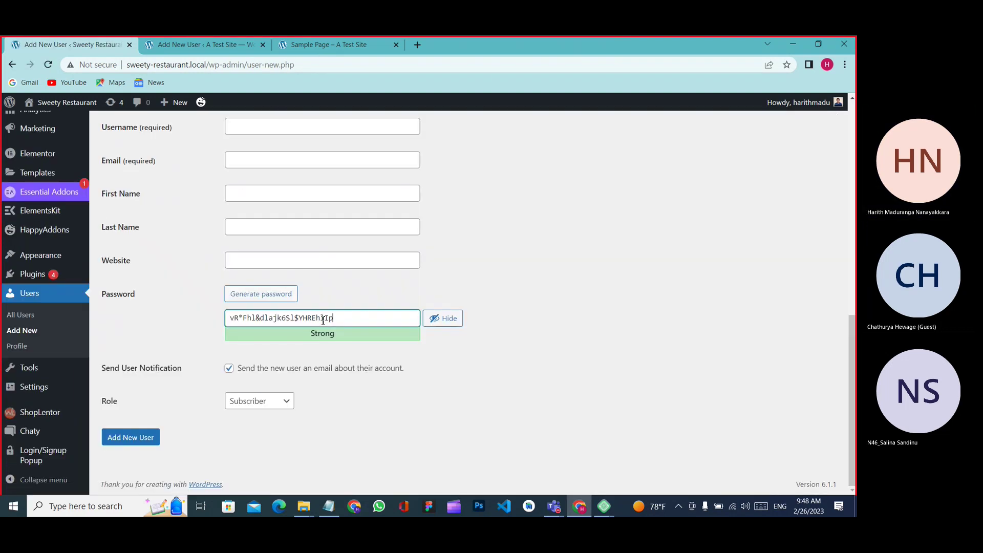
Step: Look over the Role options such as Shop manager and Customer, leaving Subscriber selected
click(266, 406)
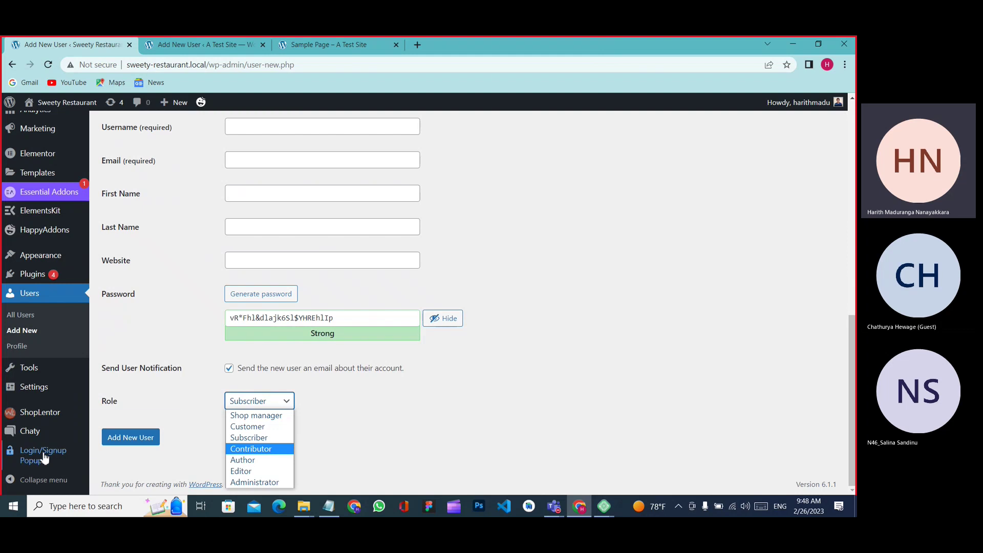
mouse_move(34, 459)
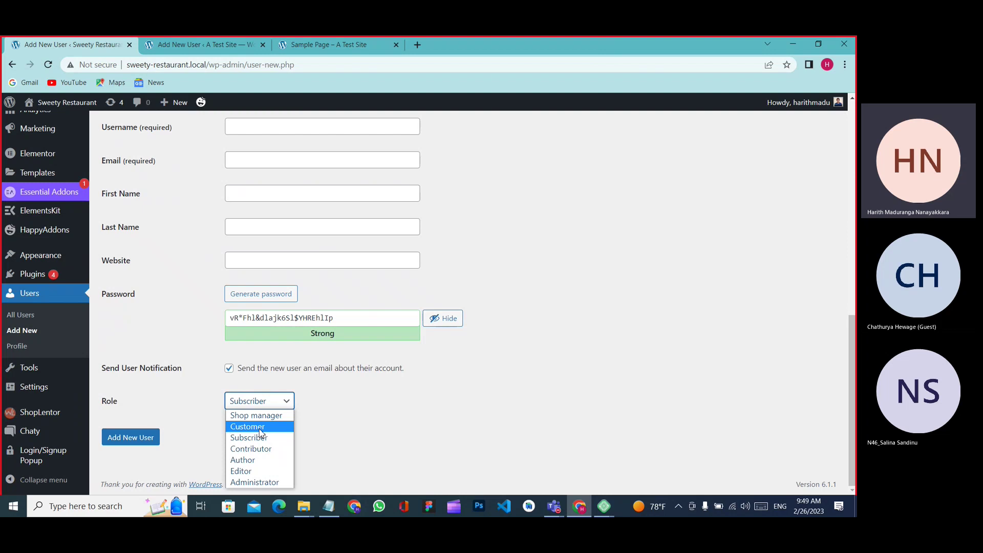
click(189, 271)
click(160, 41)
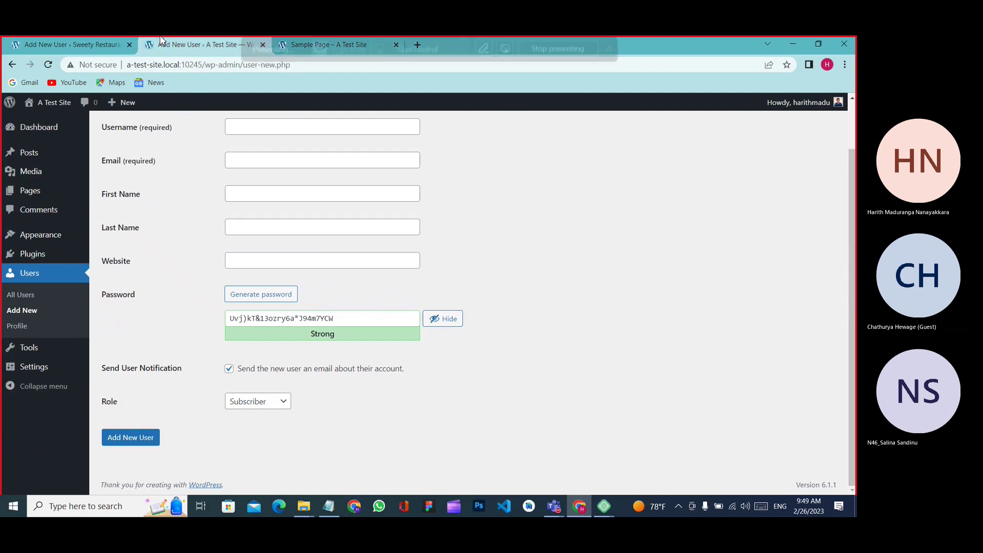
mouse_move(23, 352)
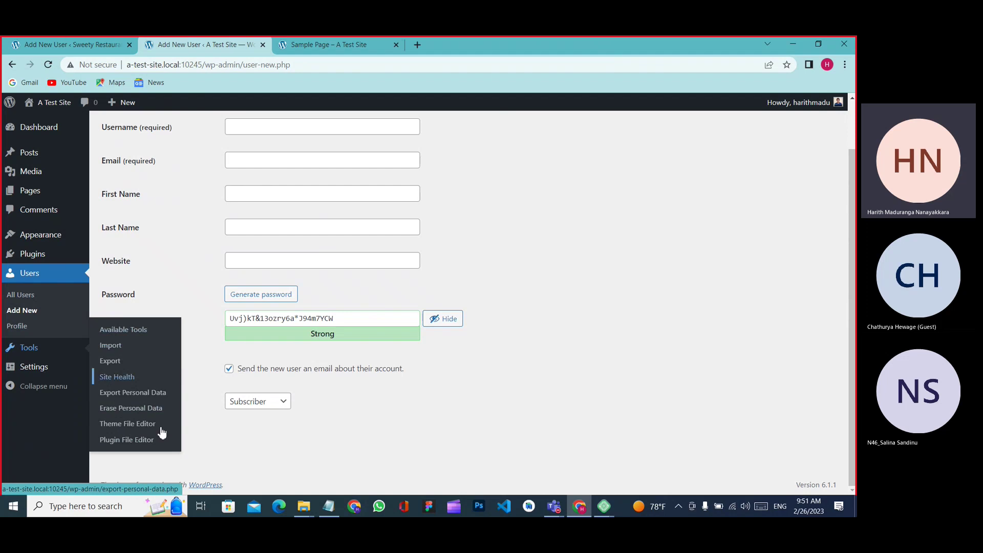
mouse_move(40, 371)
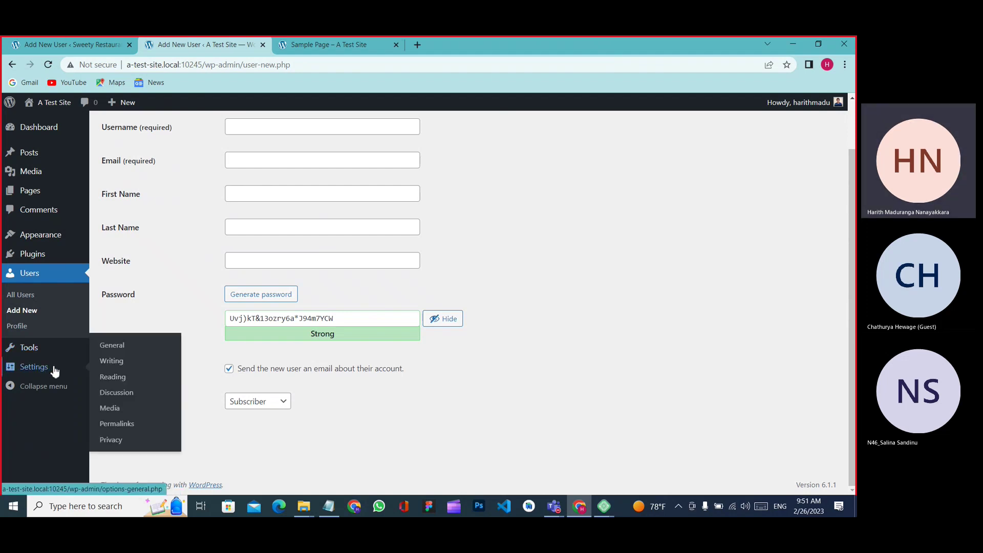
Step: Scroll through A Test Site's General Settings, then bring up Writing Settings
click(113, 346)
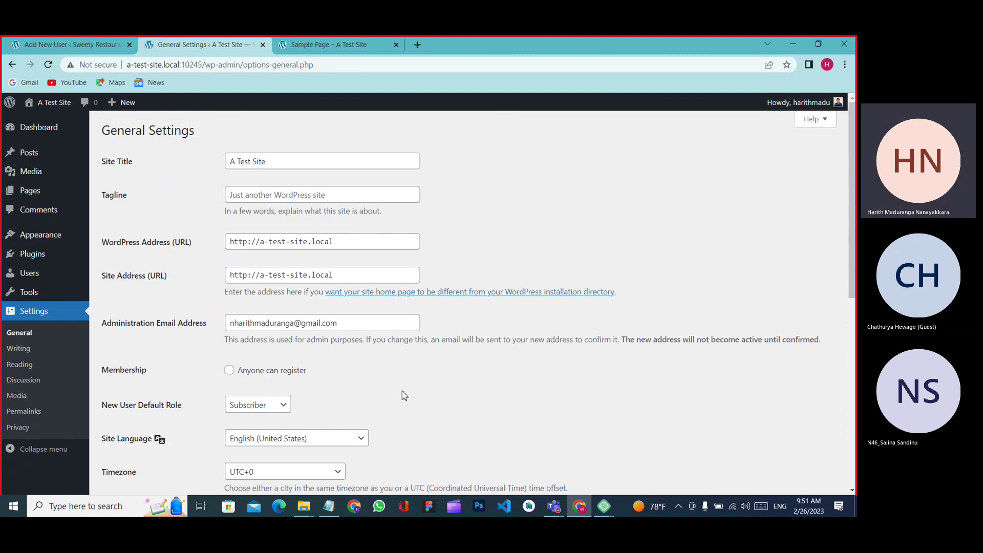
scroll(402, 394, down, 3)
scroll(402, 394, down, 6)
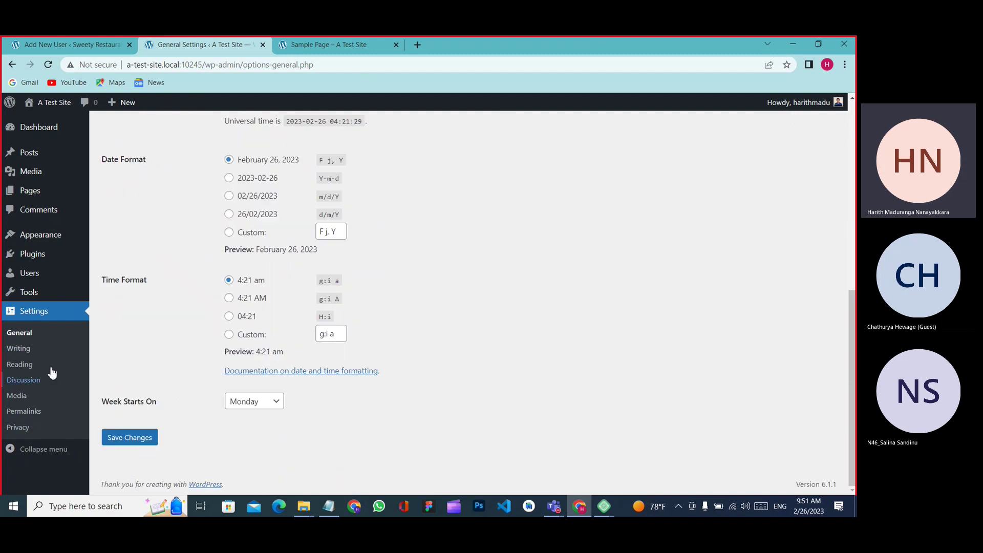
click(24, 350)
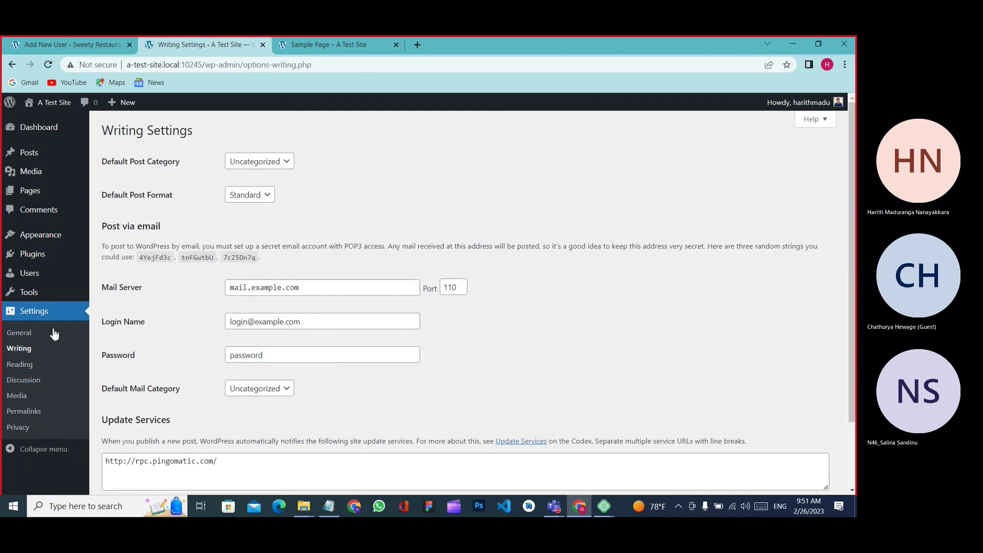
Step: Review Reading Settings: homepage shows latest posts, 10 posts per page, full-text feeds
scroll(252, 405, down, 2)
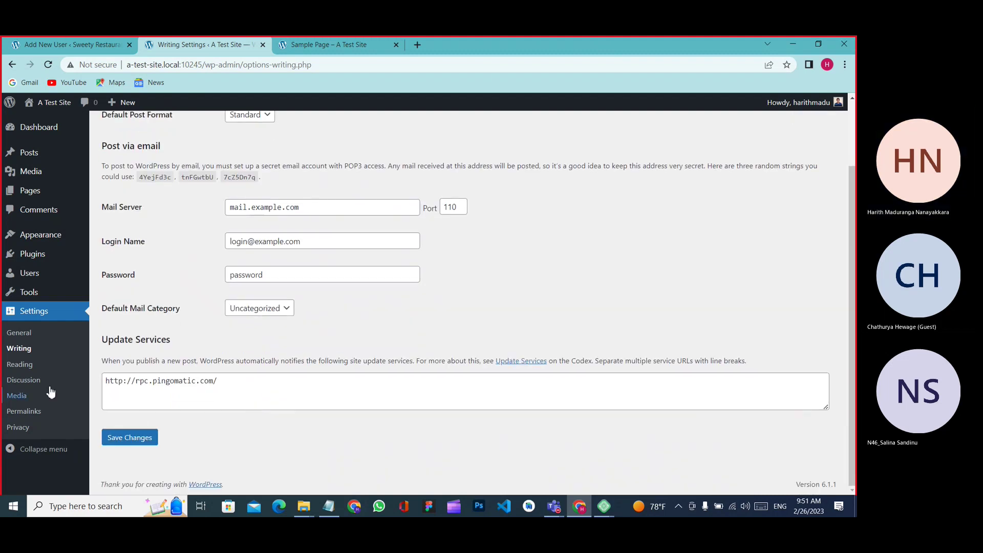
click(19, 364)
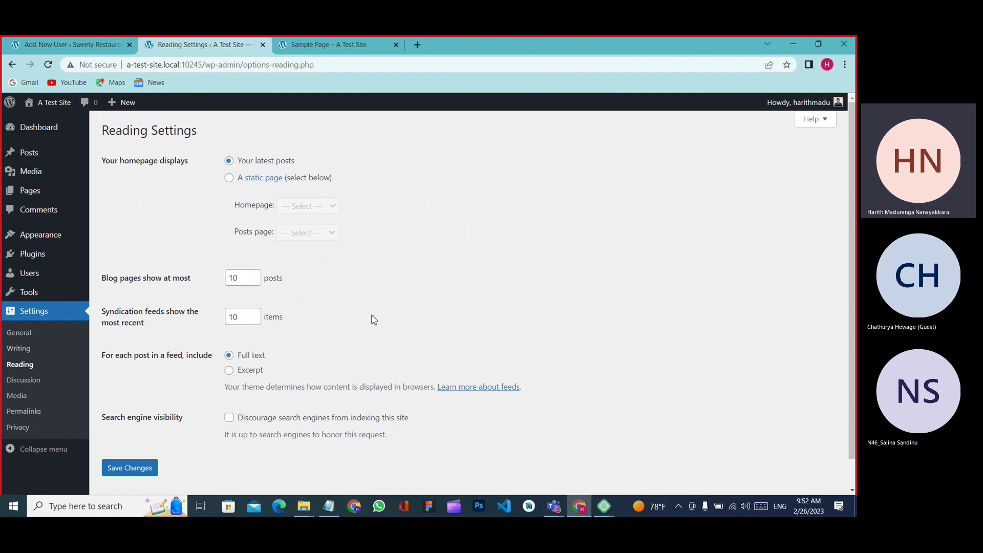
scroll(372, 326, down, 1)
scroll(371, 326, up, 1)
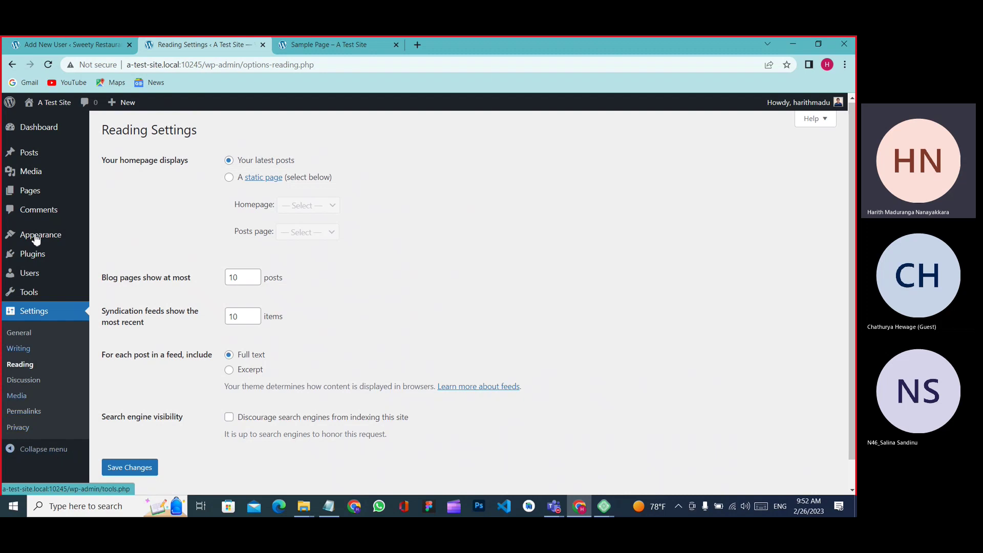
Step: View the installed themes under Appearance > Themes, with Twenty Twenty-Three active
mouse_move(37, 235)
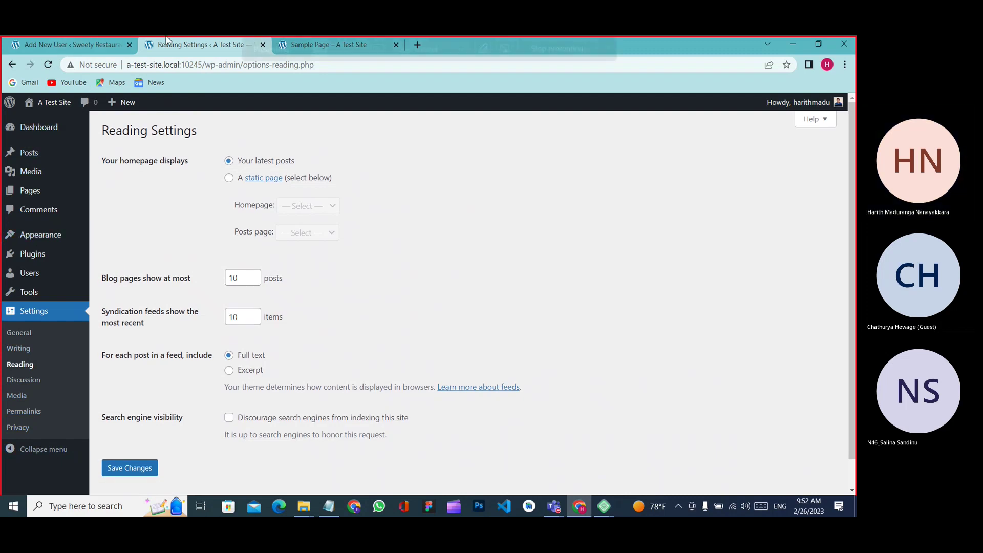
mouse_move(167, 39)
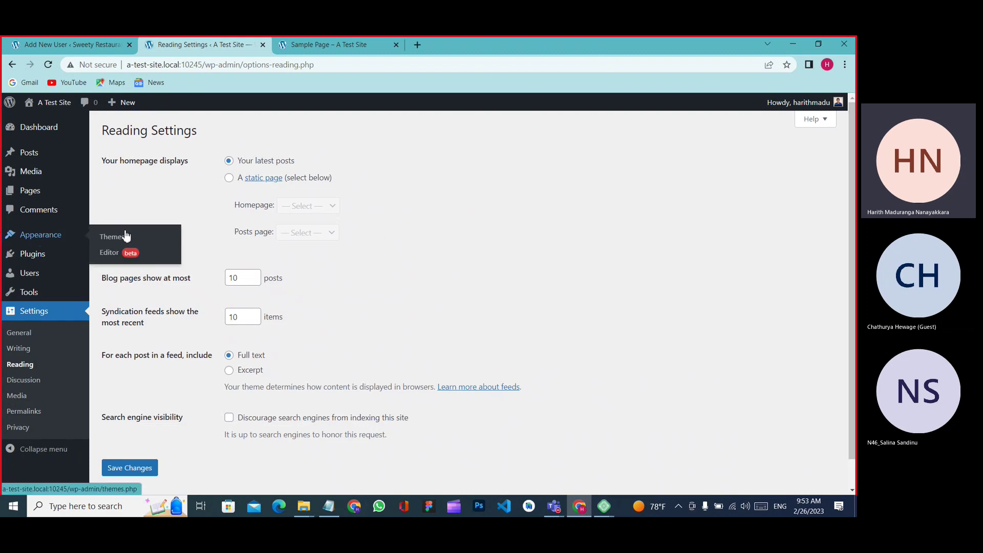
click(116, 241)
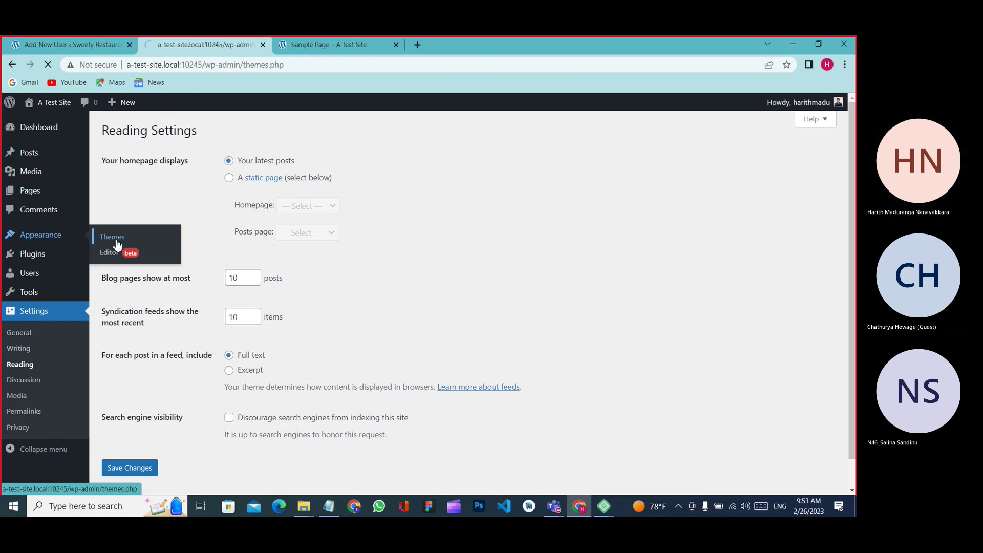
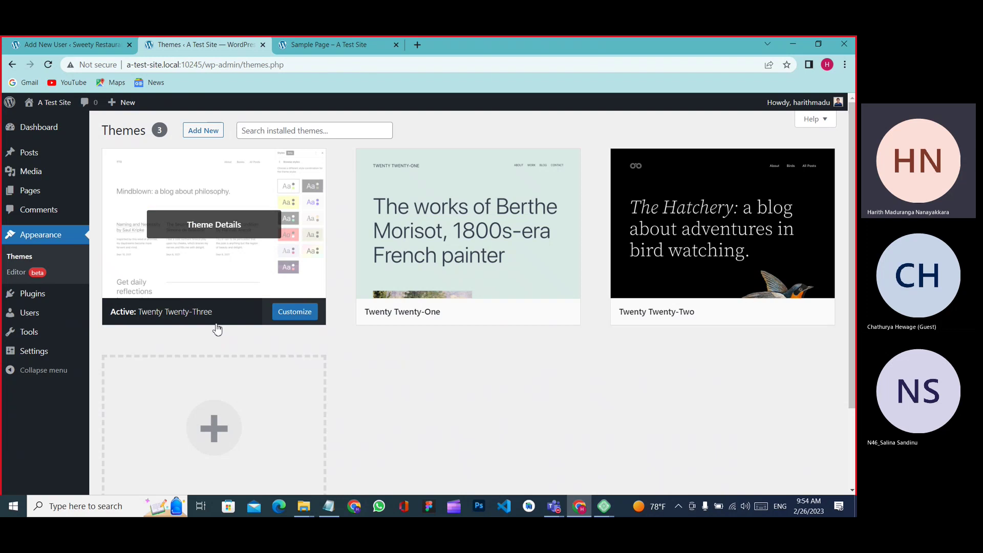
Step: Open Add New themes and scroll through the 5421 Popular themes, then back toward the top
click(209, 133)
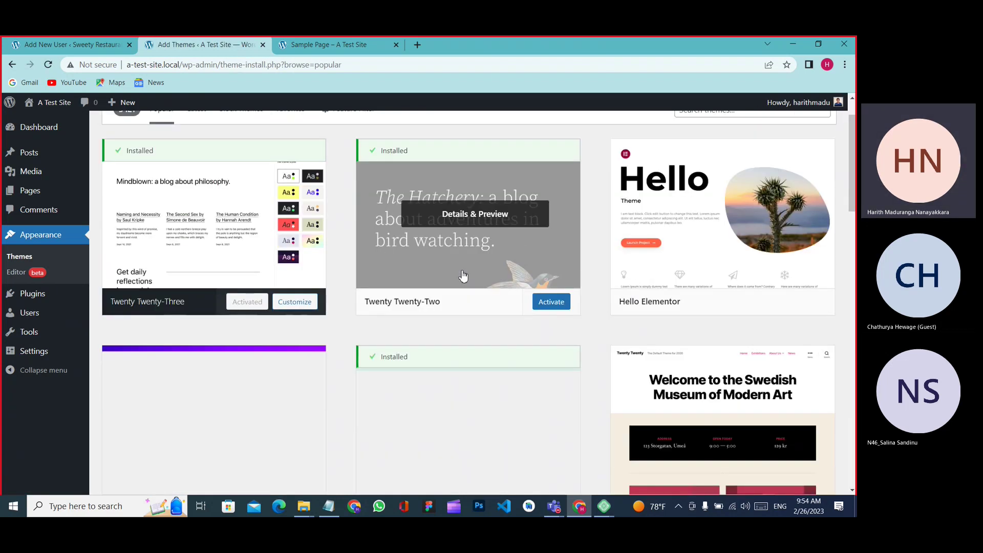
scroll(464, 275, down, 2)
scroll(462, 271, down, 8)
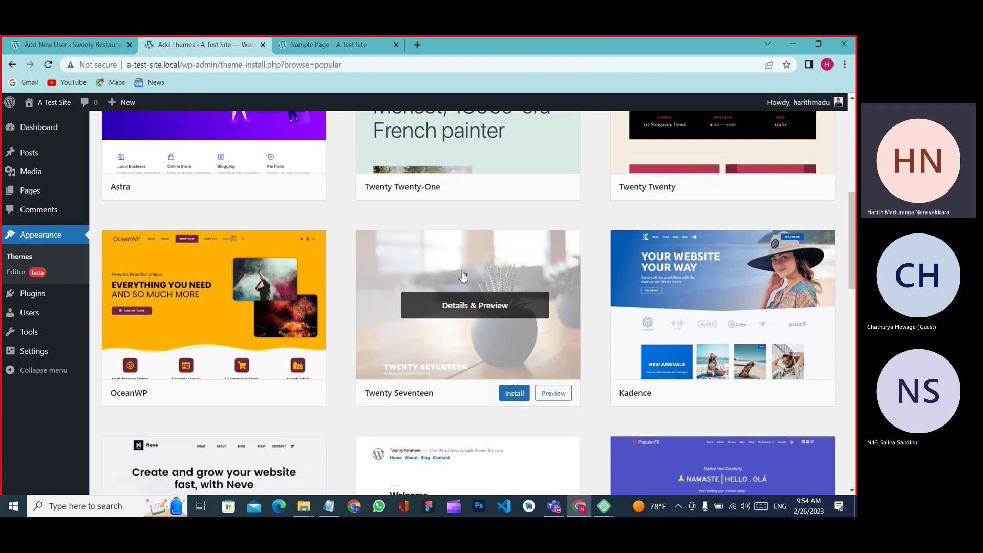
scroll(464, 276, down, 3)
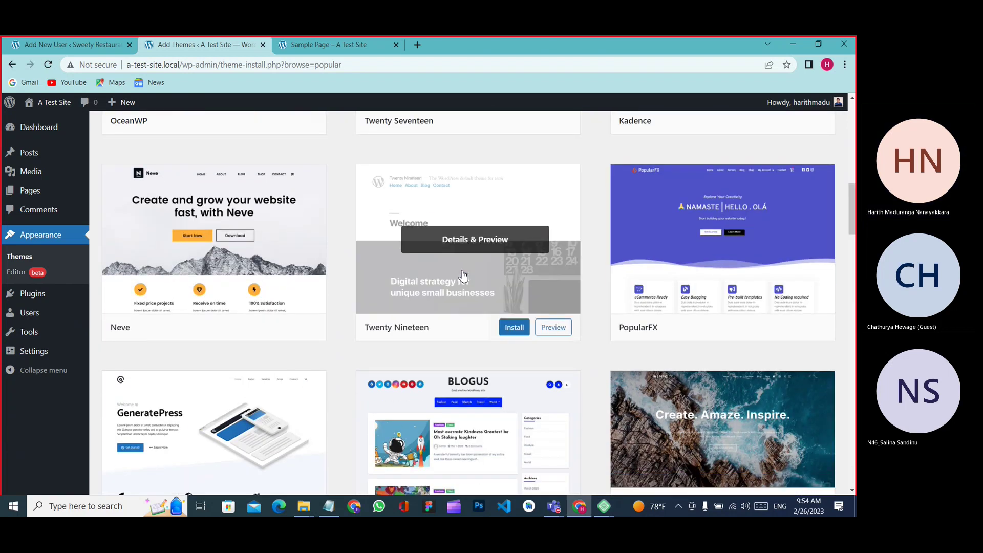
scroll(463, 277, down, 10)
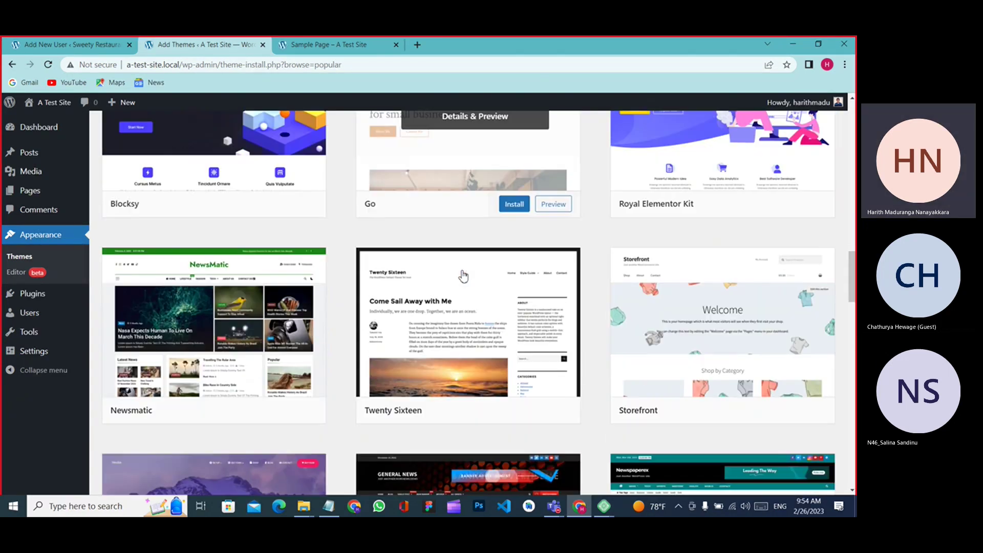
scroll(464, 277, down, 8)
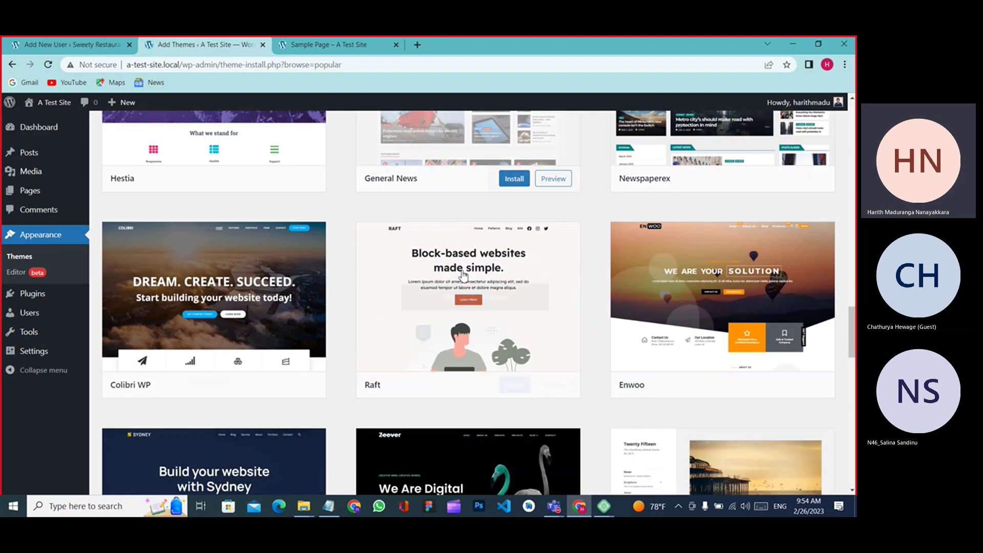
scroll(464, 275, down, 10)
scroll(464, 275, up, 10)
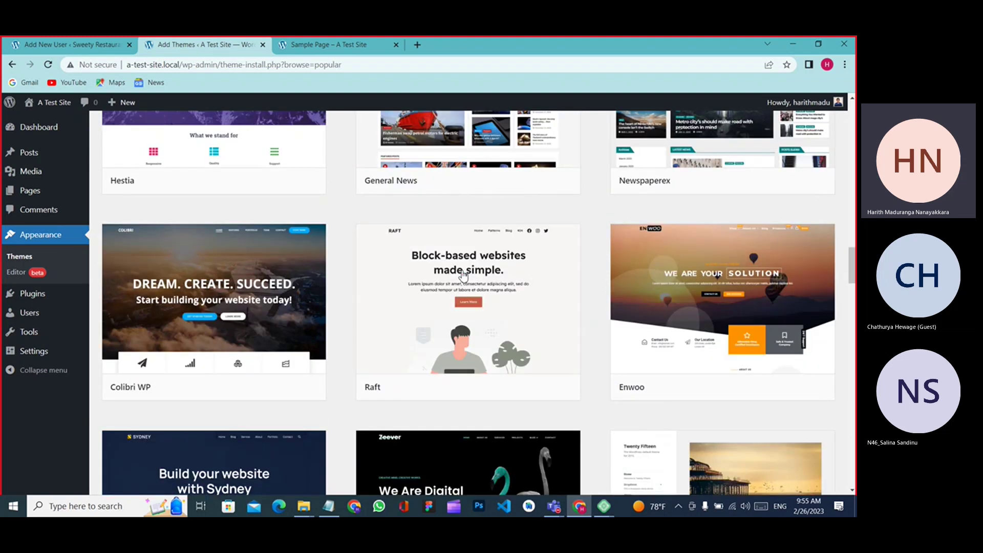
scroll(463, 275, up, 20)
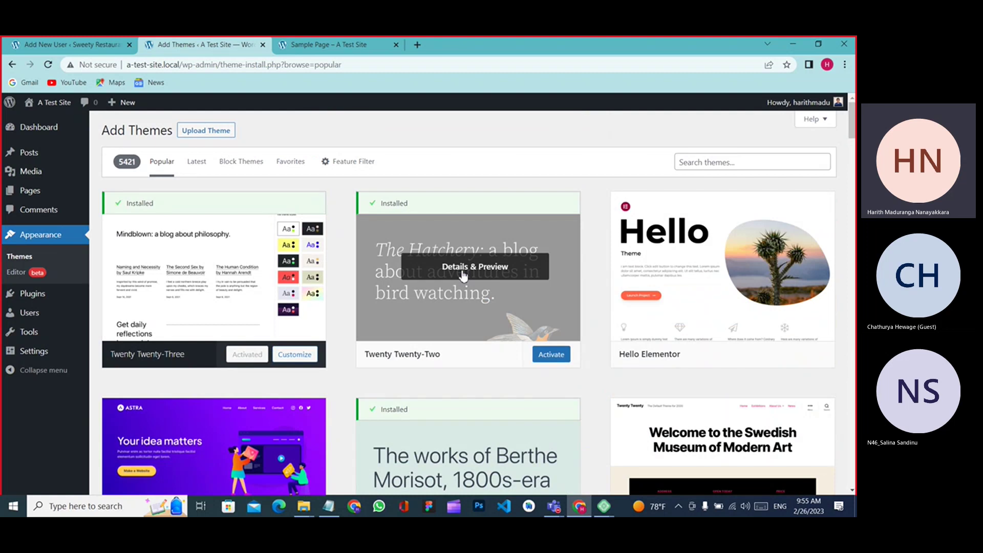
scroll(463, 277, down, 4)
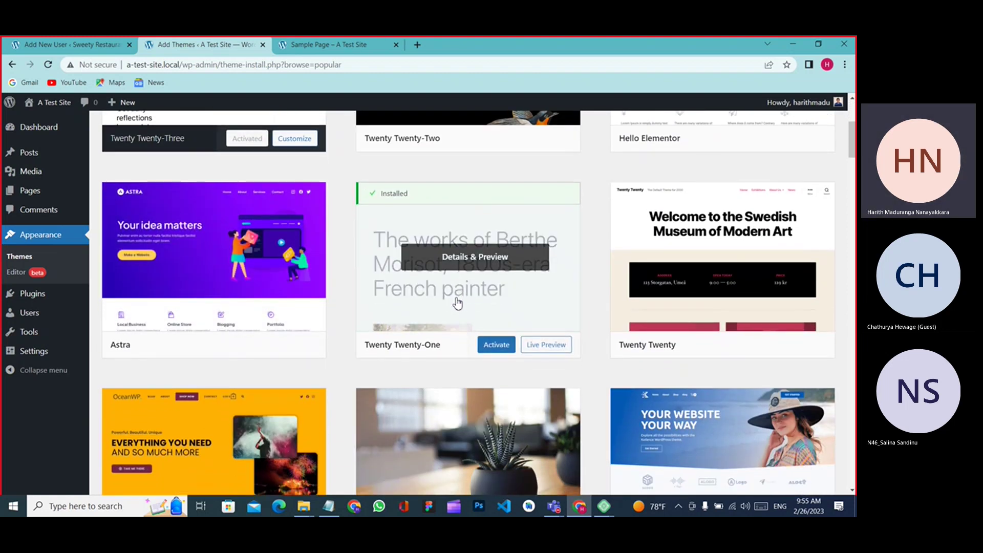
scroll(456, 303, down, 3)
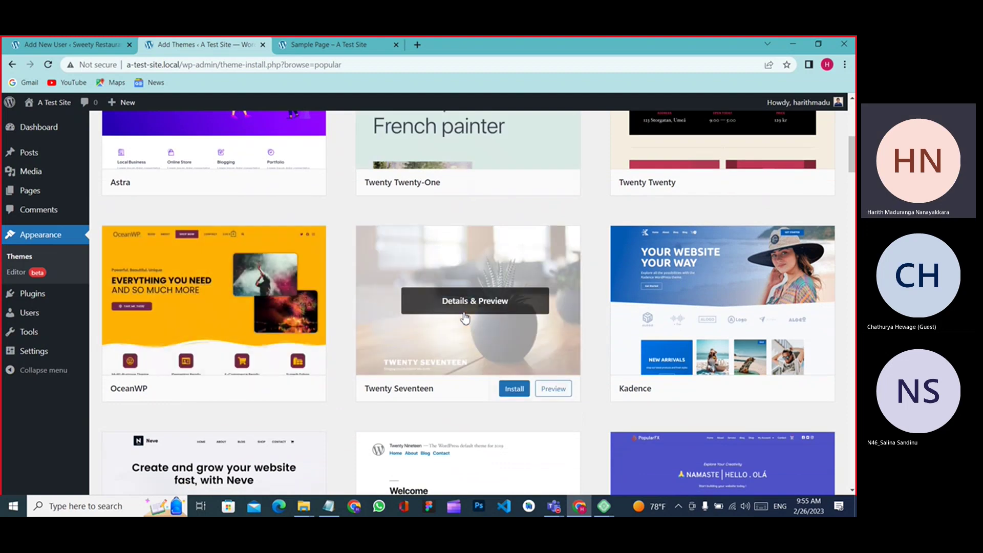
scroll(398, 356, down, 1)
scroll(399, 355, down, 4)
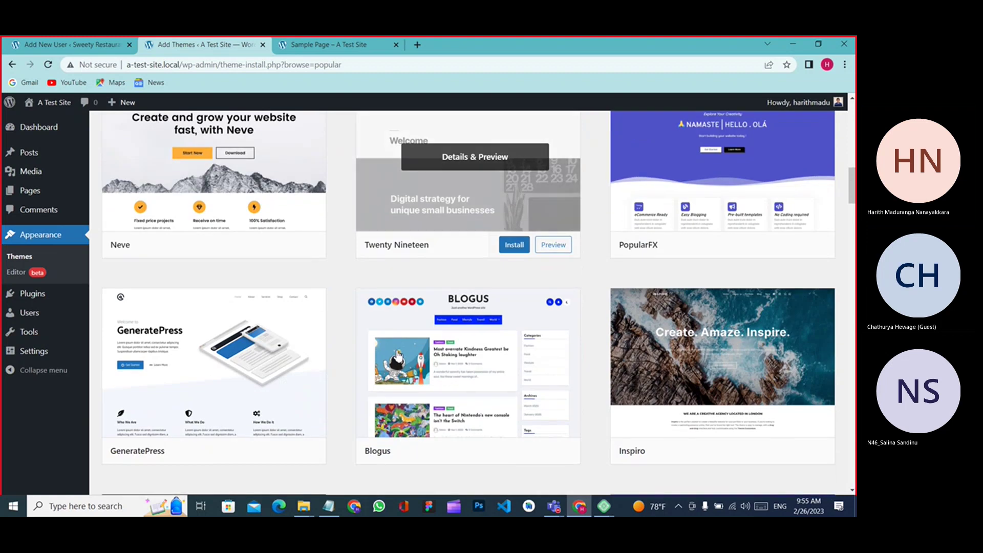
scroll(398, 356, down, 4)
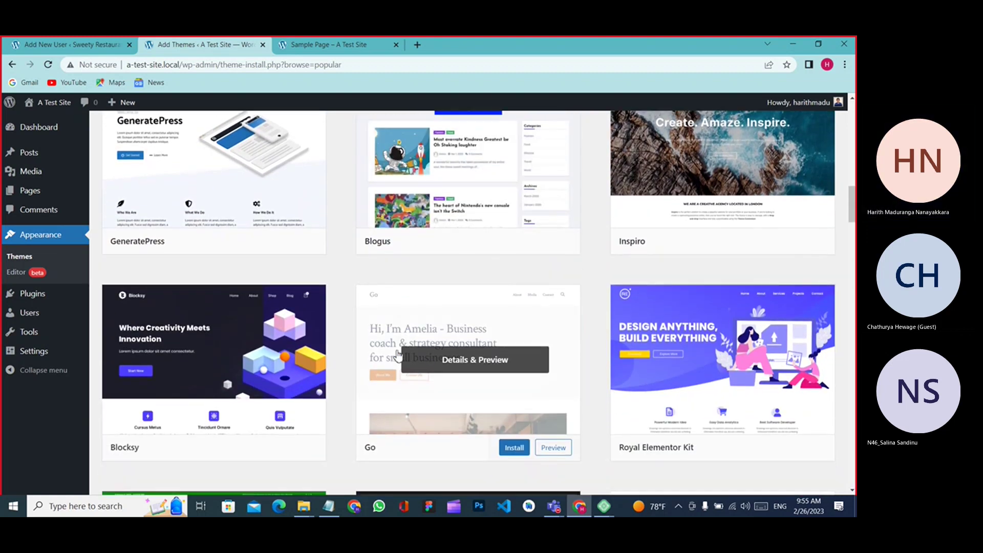
scroll(398, 354, down, 3)
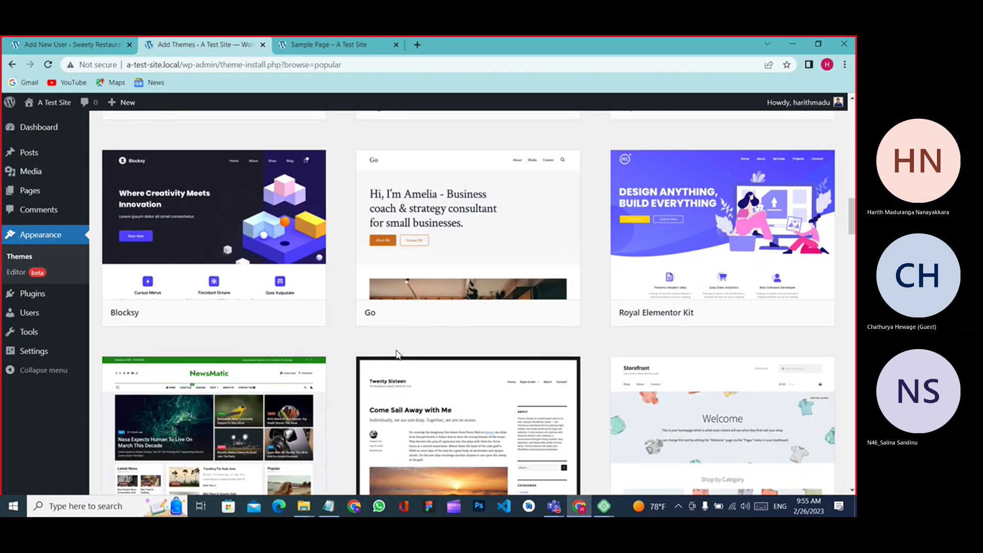
scroll(399, 354, down, 2)
scroll(398, 355, down, 5)
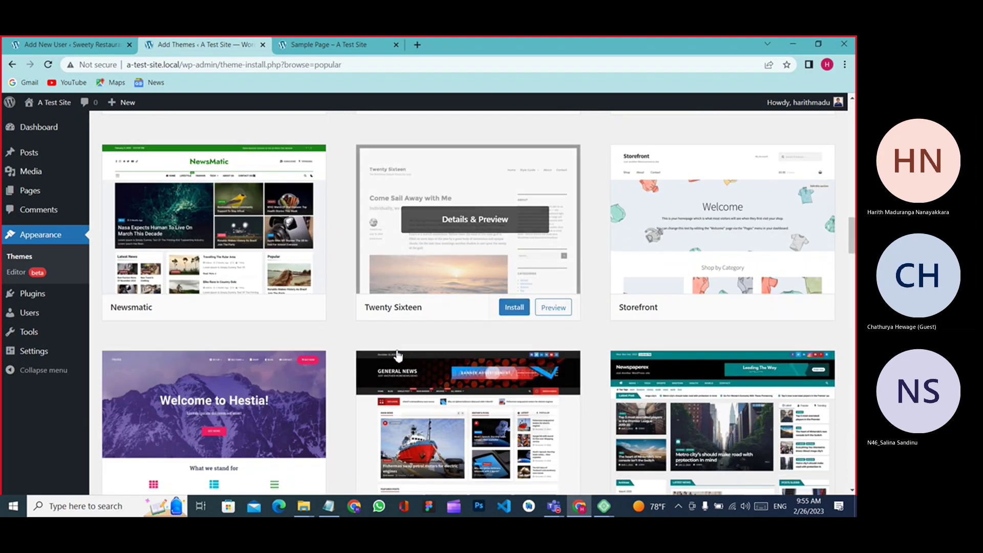
scroll(399, 355, down, 3)
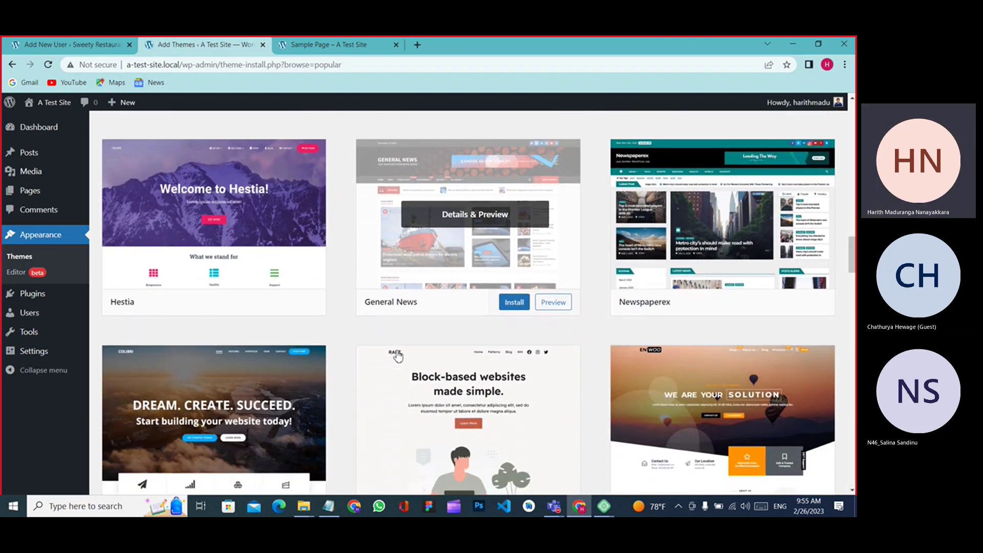
scroll(399, 356, down, 5)
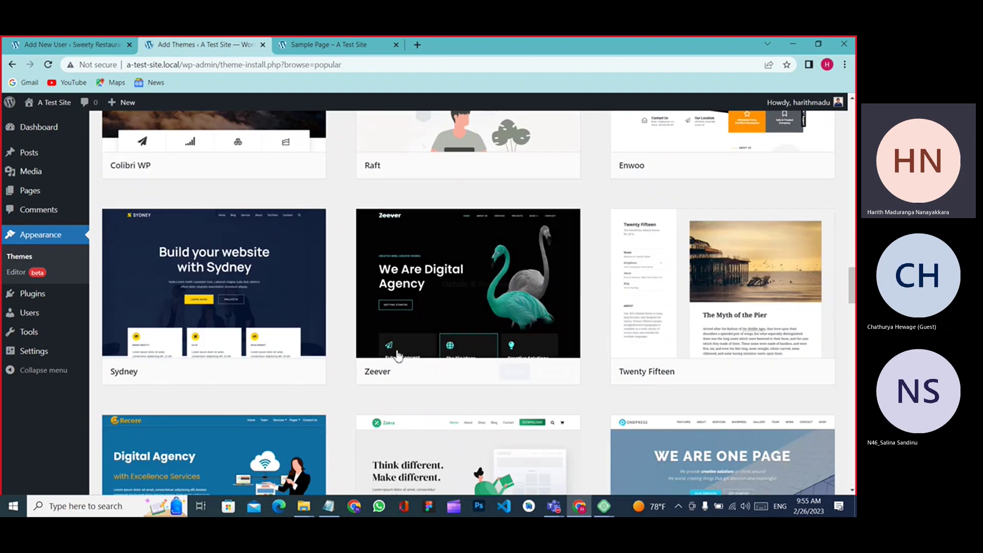
scroll(398, 354, down, 3)
scroll(399, 355, down, 2)
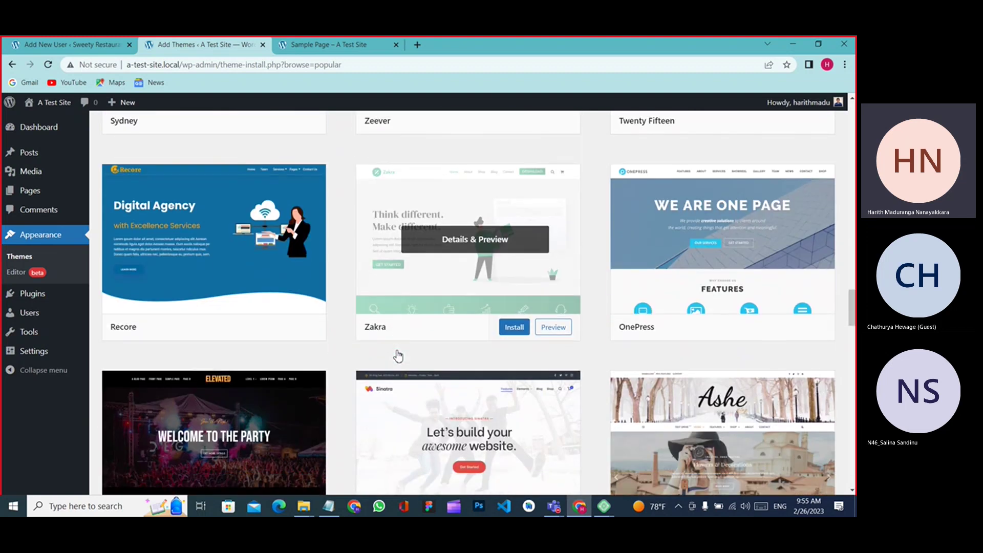
scroll(399, 355, down, 2)
scroll(398, 355, down, 8)
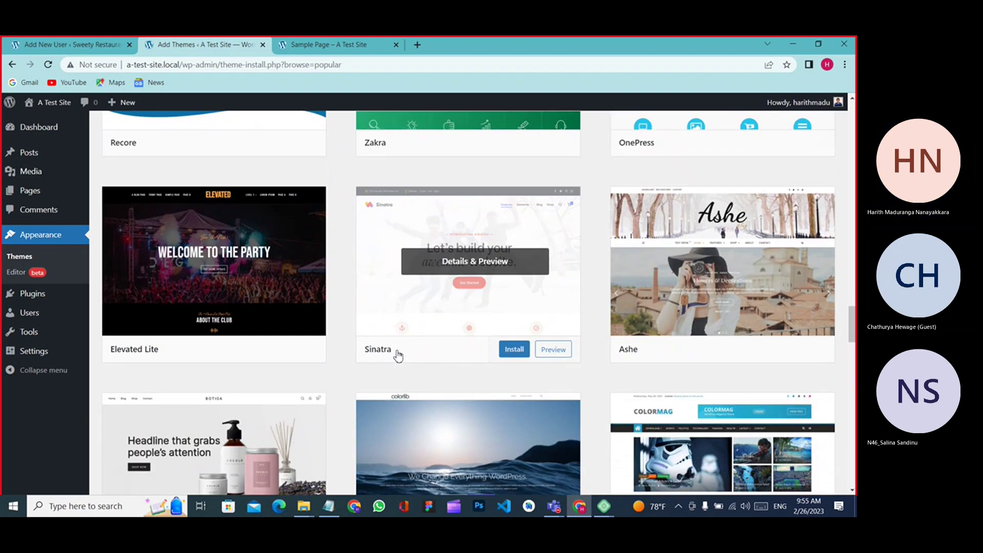
scroll(399, 355, down, 5)
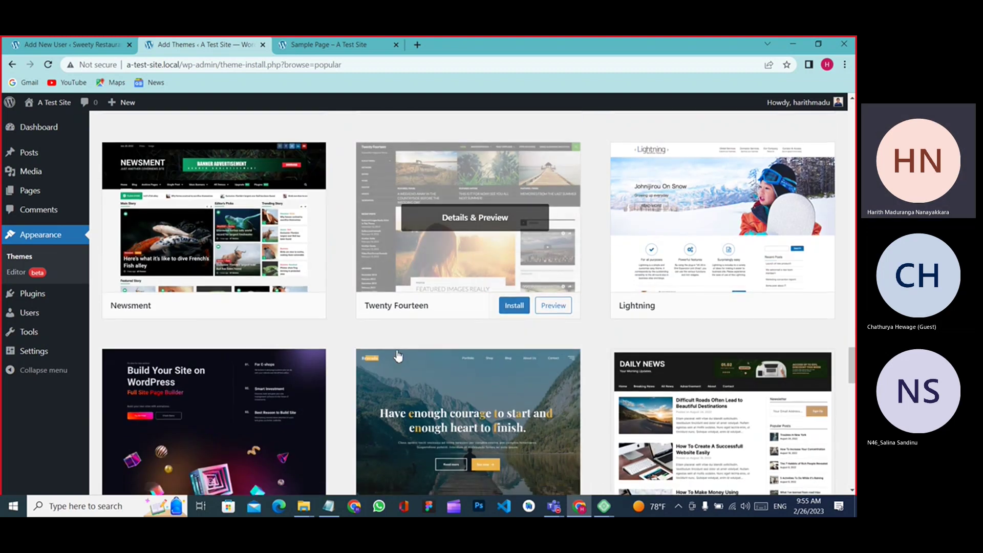
scroll(399, 355, up, 20)
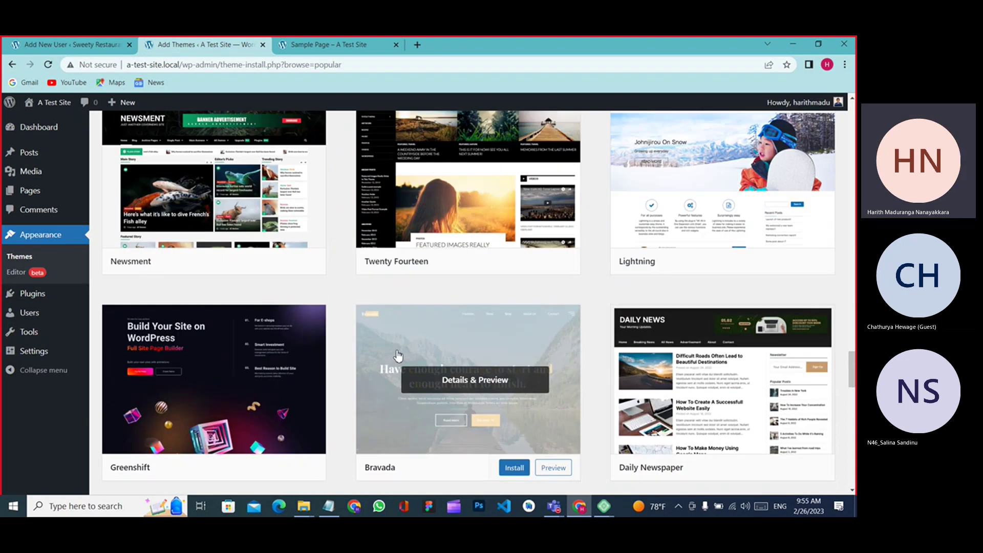
scroll(398, 355, up, 20)
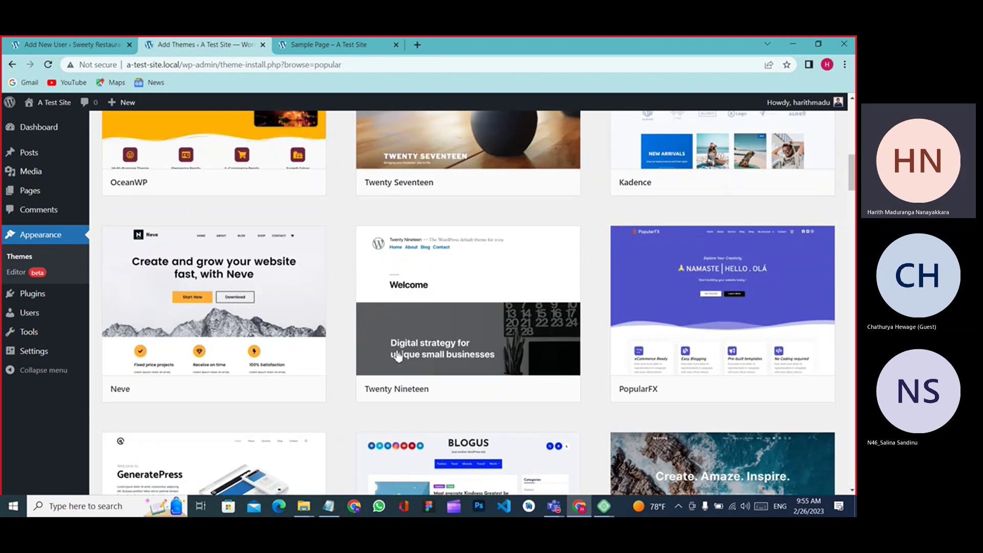
scroll(399, 354, down, 1)
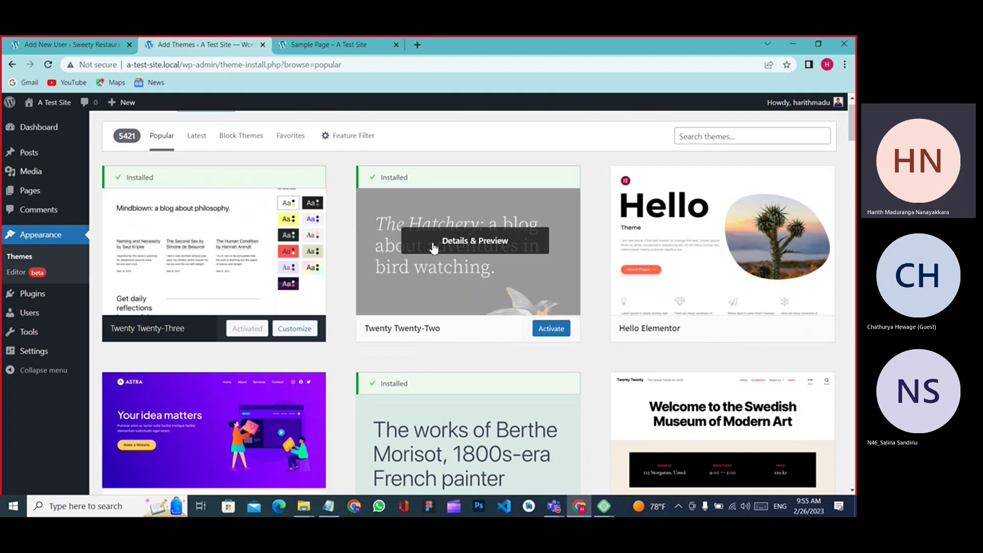
scroll(389, 164, up, 1)
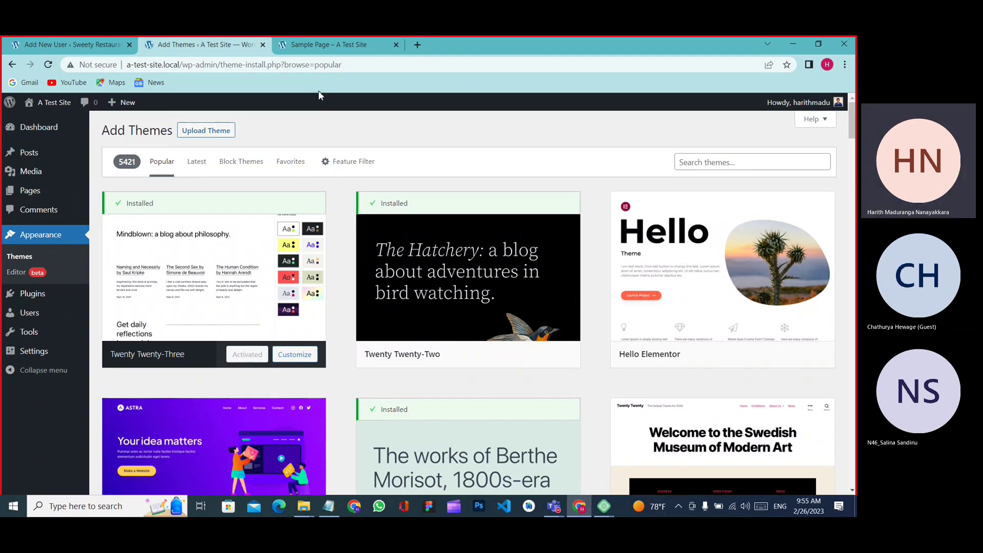
Step: In a new browser tab, search Google for 'divi theme'
click(416, 45)
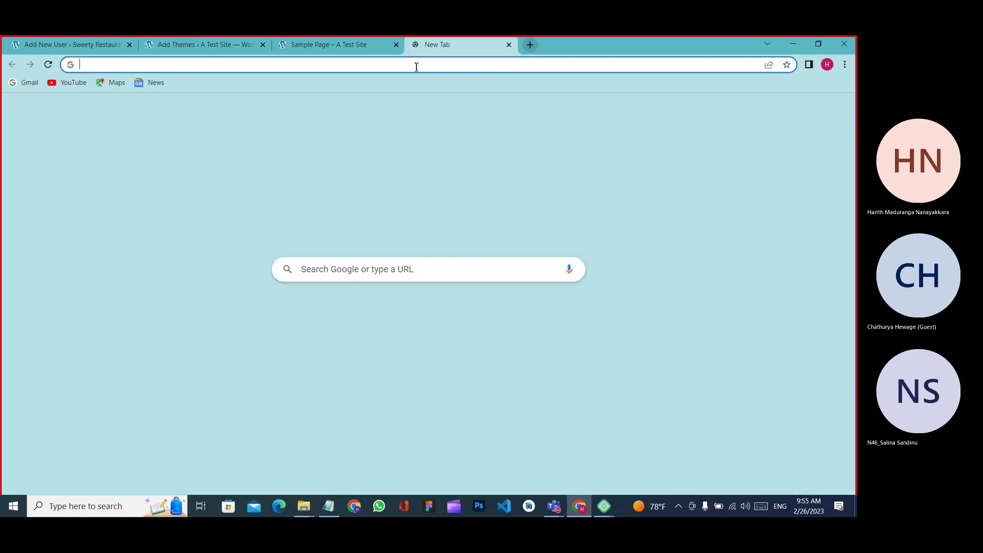
click(417, 67)
text(d)
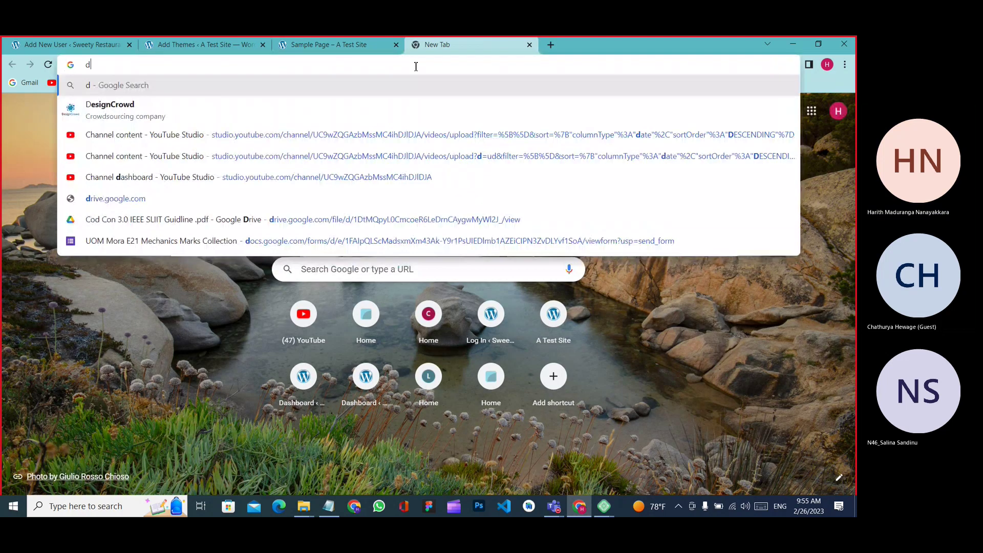
text(ivi y)
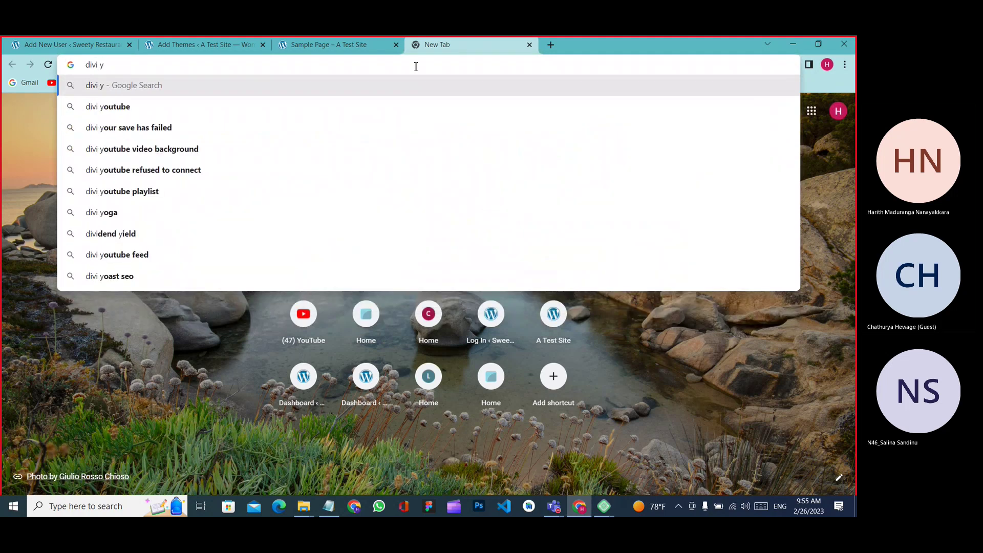
key(BackSpace)
text(the)
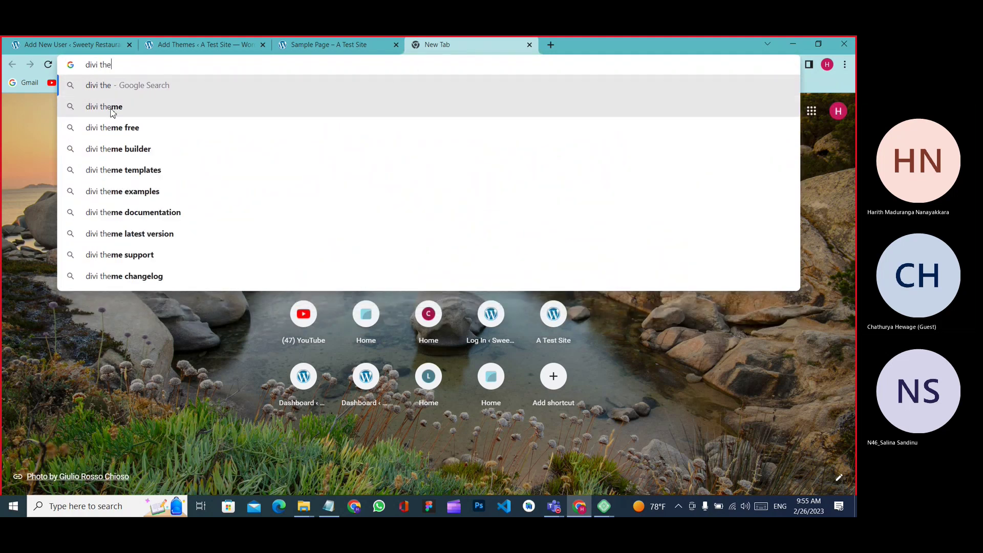
key(Down)
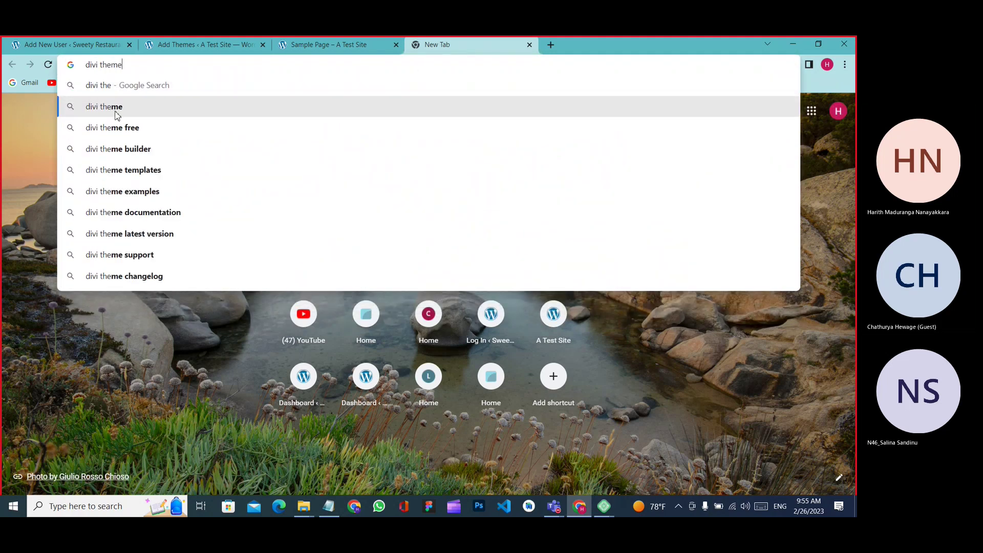
key(Return)
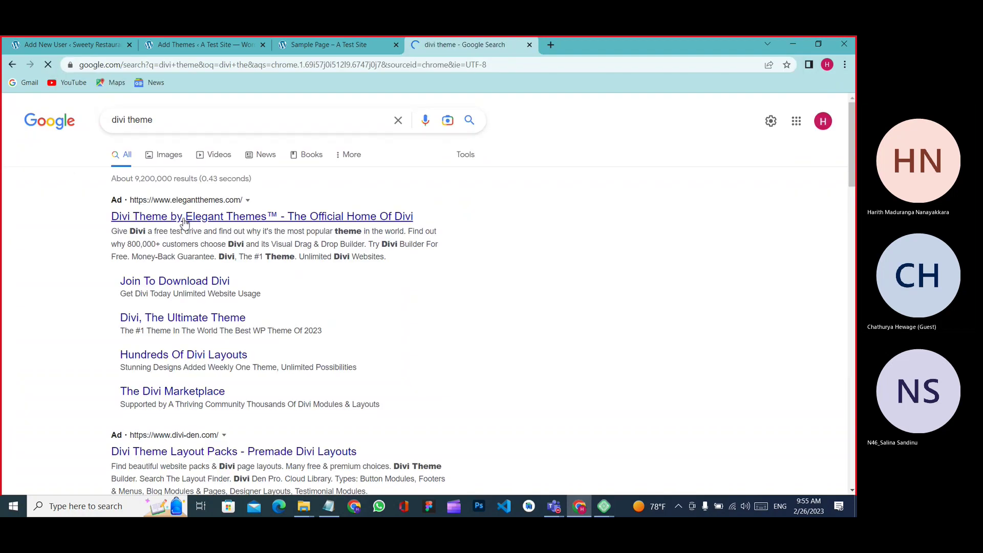
Step: Look over Elegant Themes' official Divi page, then go back to the 'divi theme' results
click(184, 220)
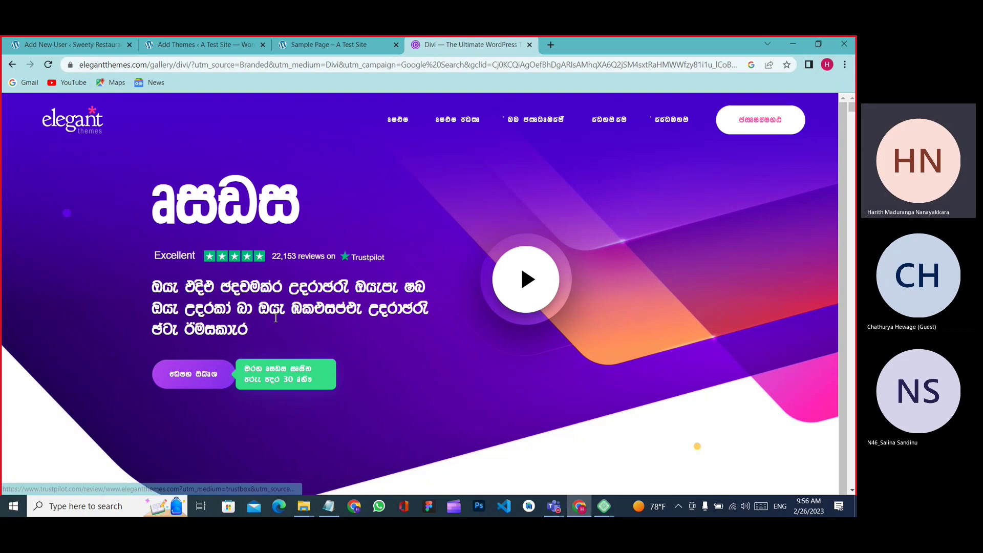
scroll(292, 285, down, 1)
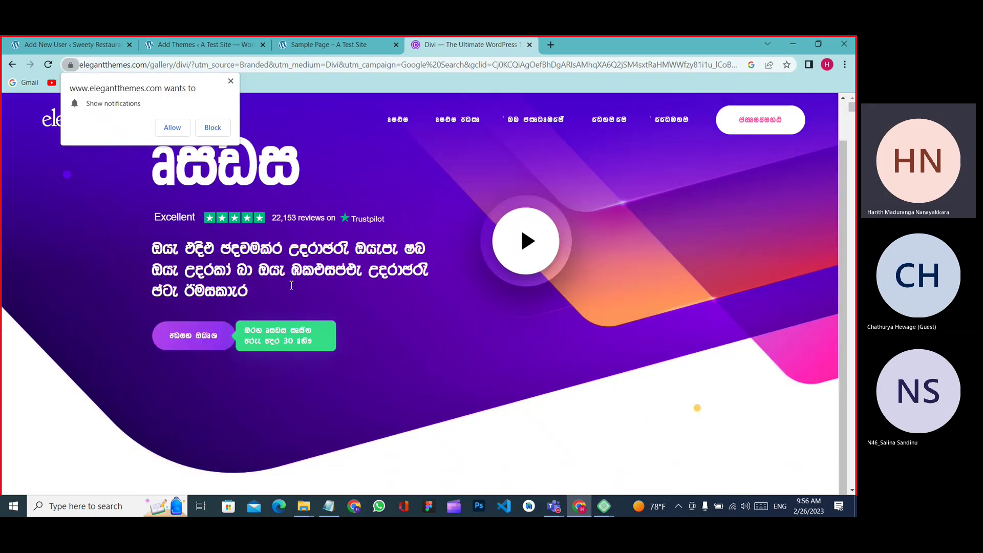
scroll(292, 285, down, 6)
scroll(291, 285, up, 7)
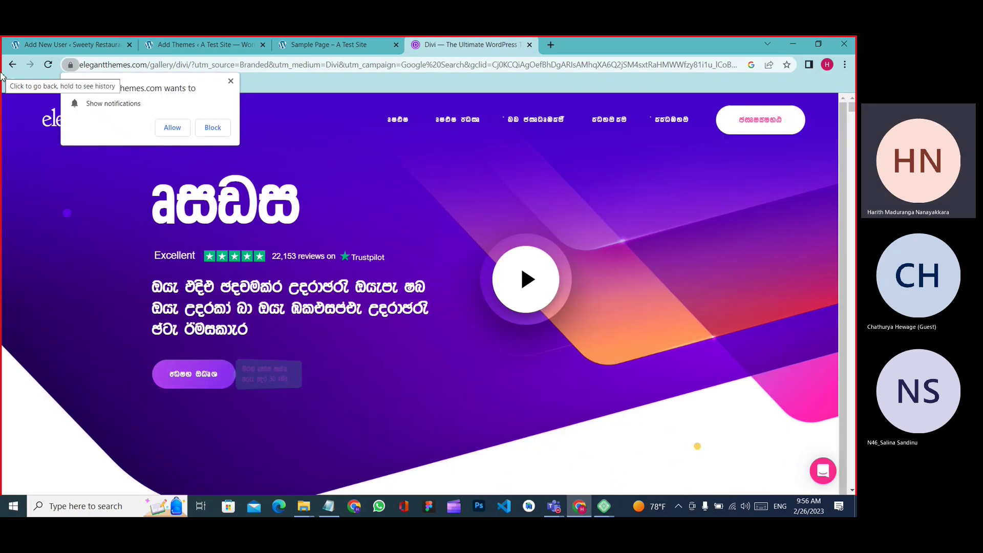
click(12, 65)
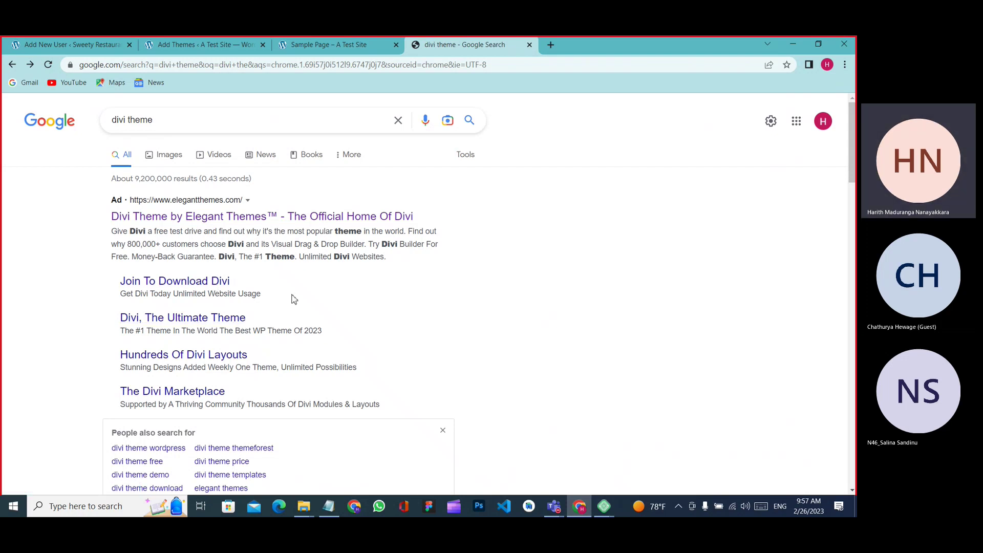
Step: Return to WordPress Add Themes, open Upload Theme, and scroll the Popular grid down to Kadence
click(312, 45)
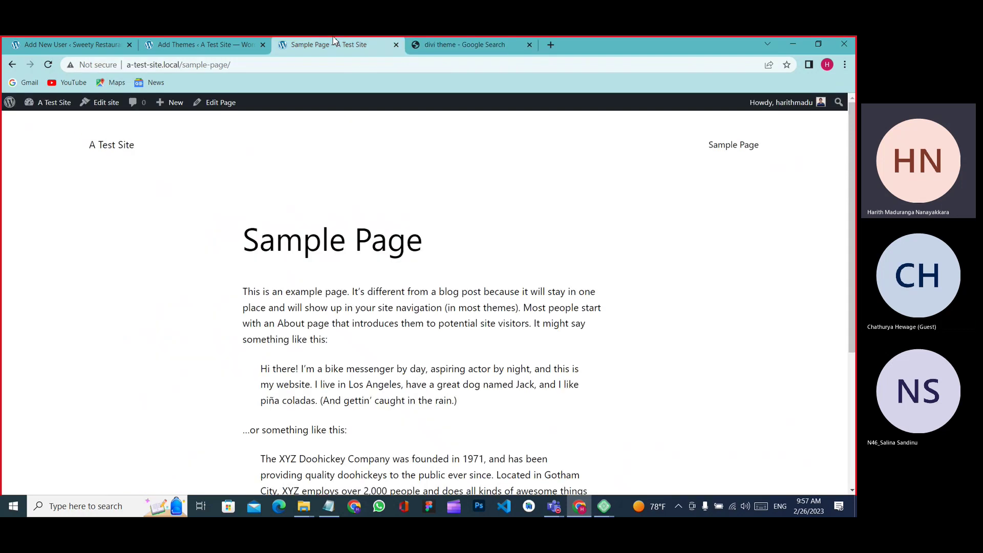
click(196, 44)
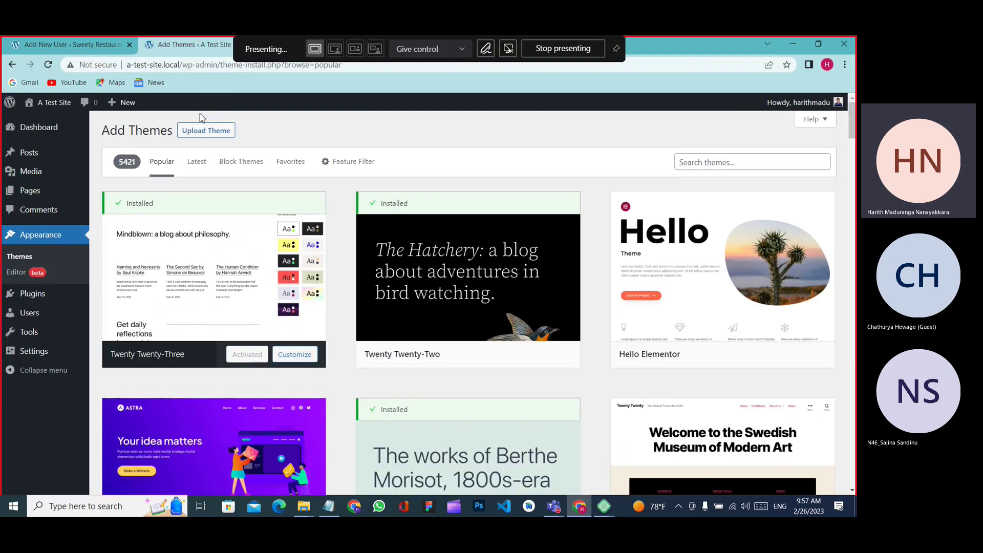
click(219, 132)
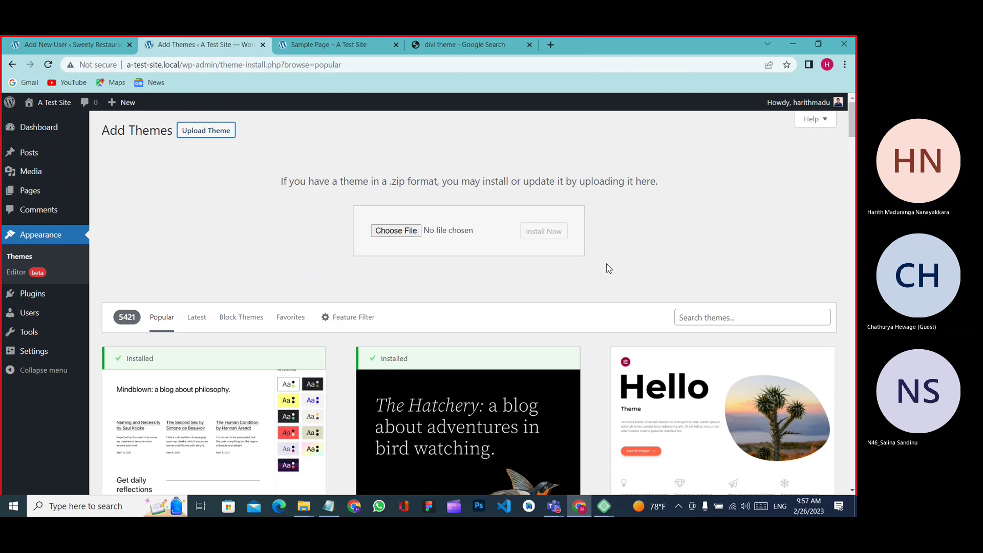
scroll(609, 269, down, 3)
scroll(609, 268, down, 6)
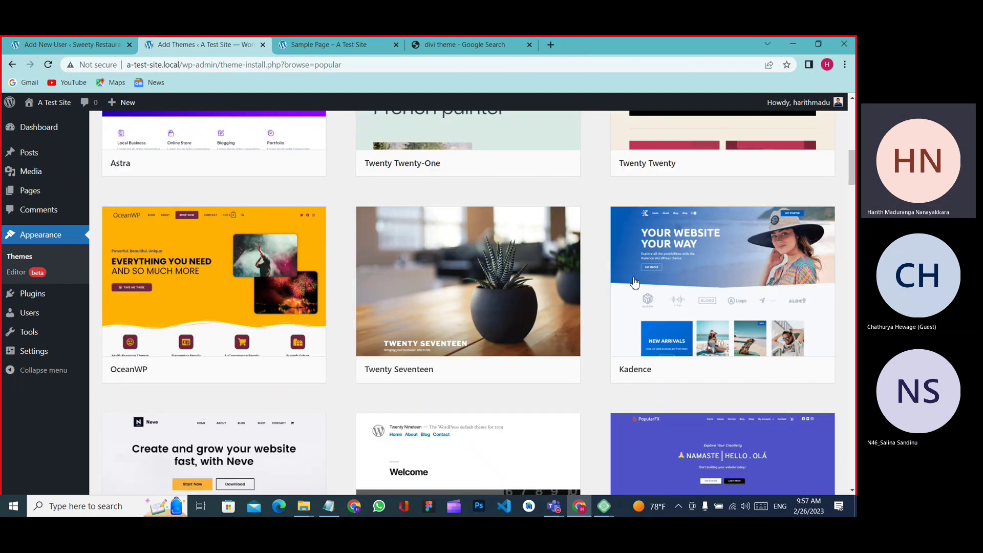
mouse_move(713, 303)
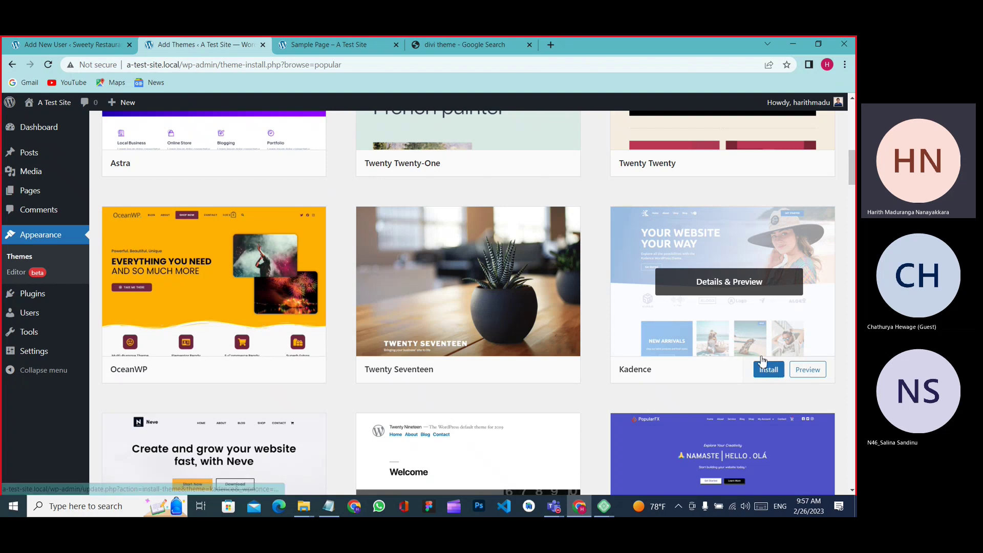
Step: Install the Kadence theme, close the Google Search tab, and activate Kadence
click(769, 370)
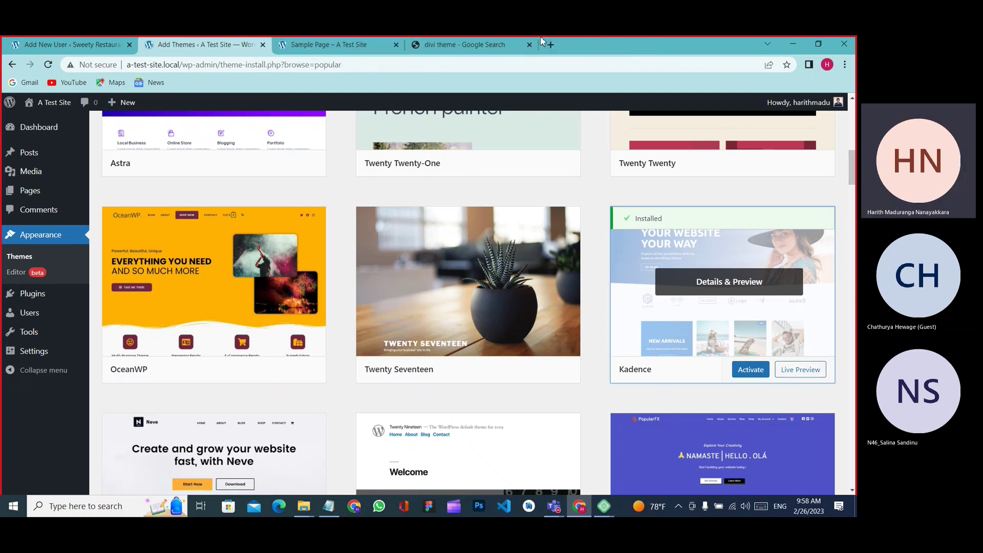
click(530, 47)
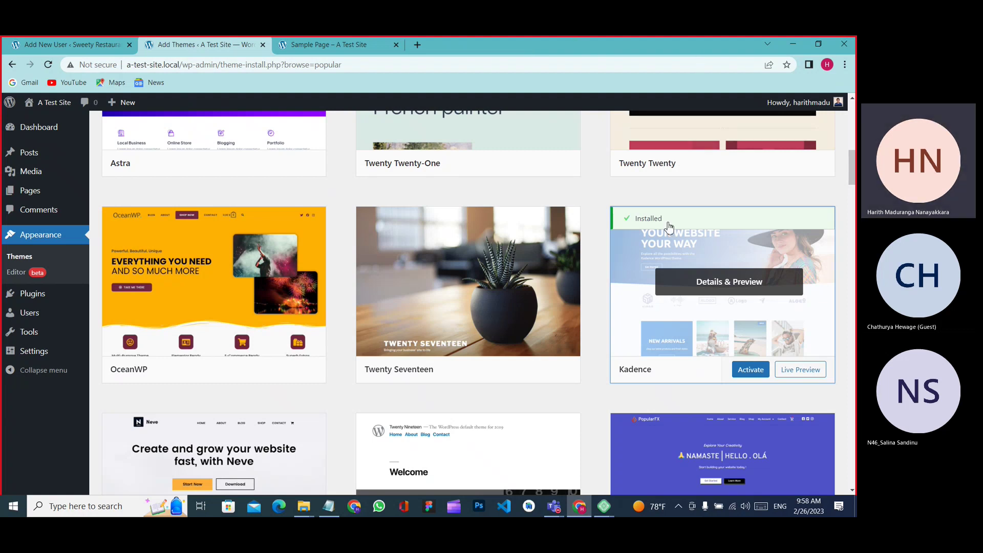
click(749, 372)
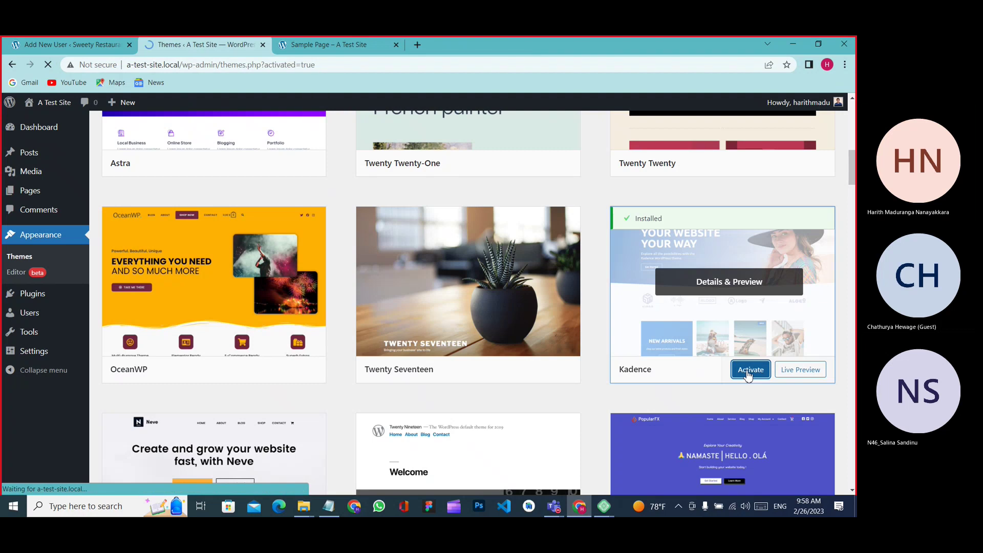
Step: Delete the Twenty Twenty-One theme from its Theme Details, confirming with OK
scroll(507, 361, down, 3)
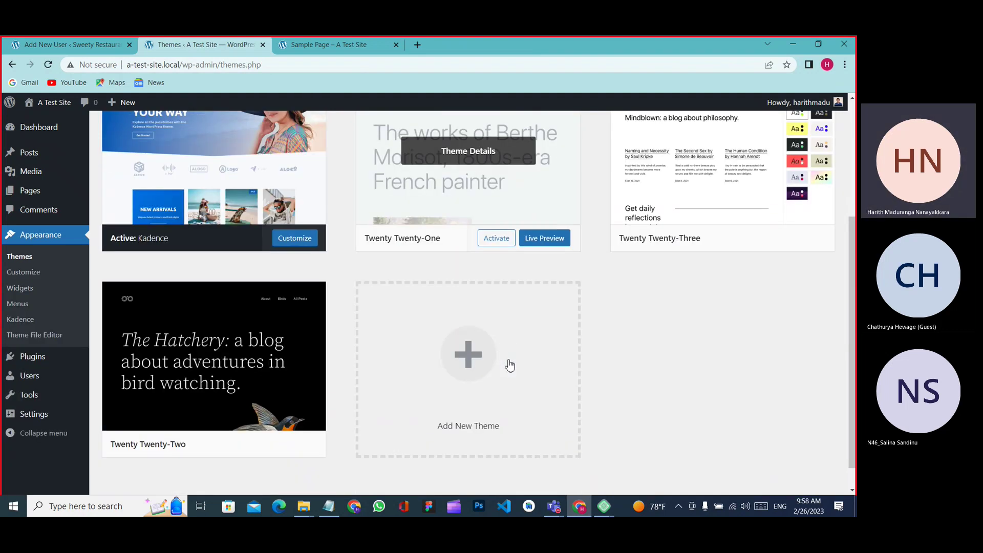
mouse_move(713, 213)
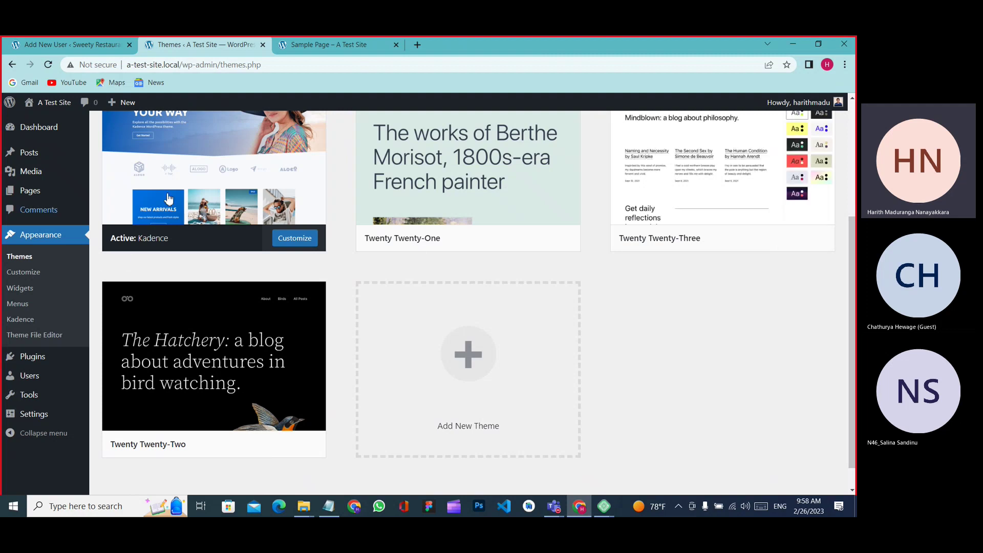
scroll(196, 210, up, 2)
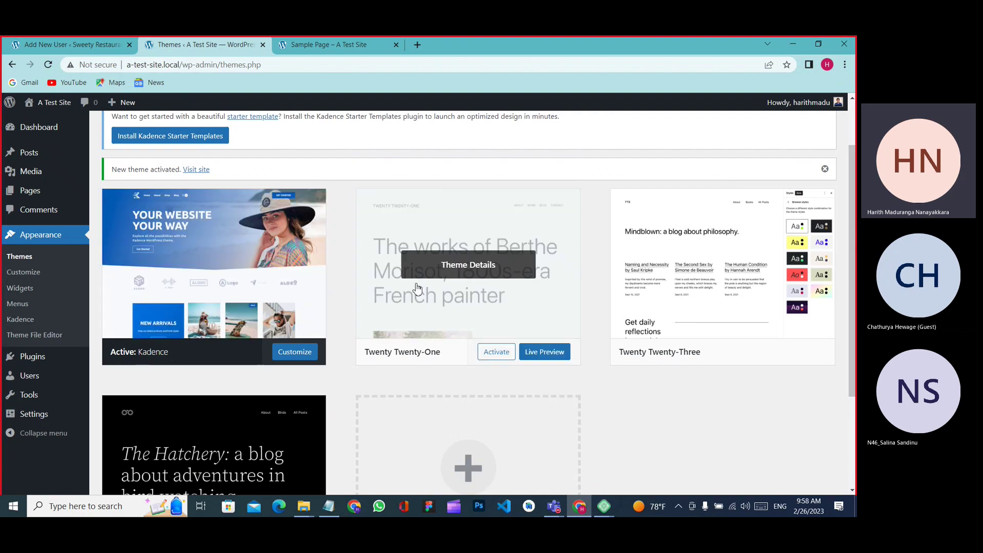
scroll(417, 288, down, 3)
scroll(418, 287, up, 1)
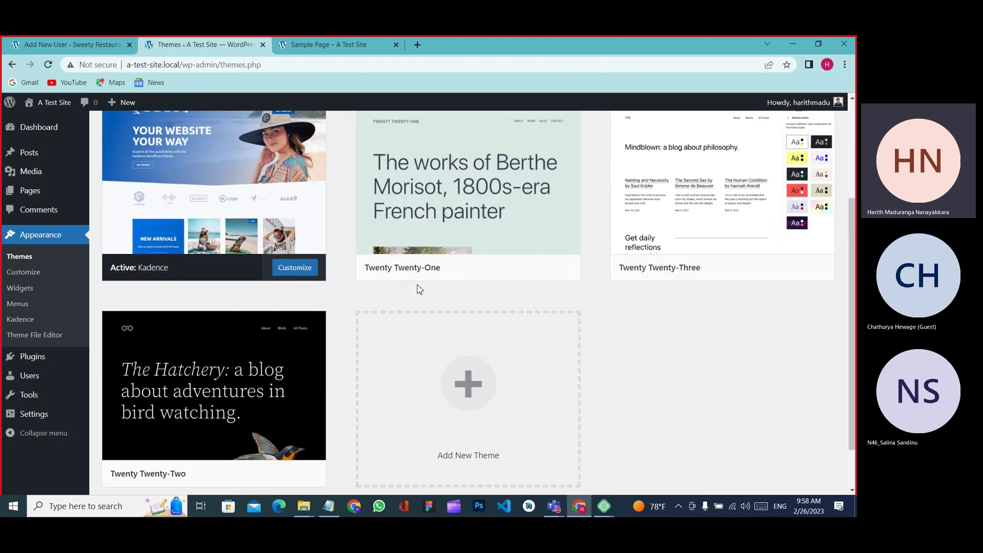
click(504, 228)
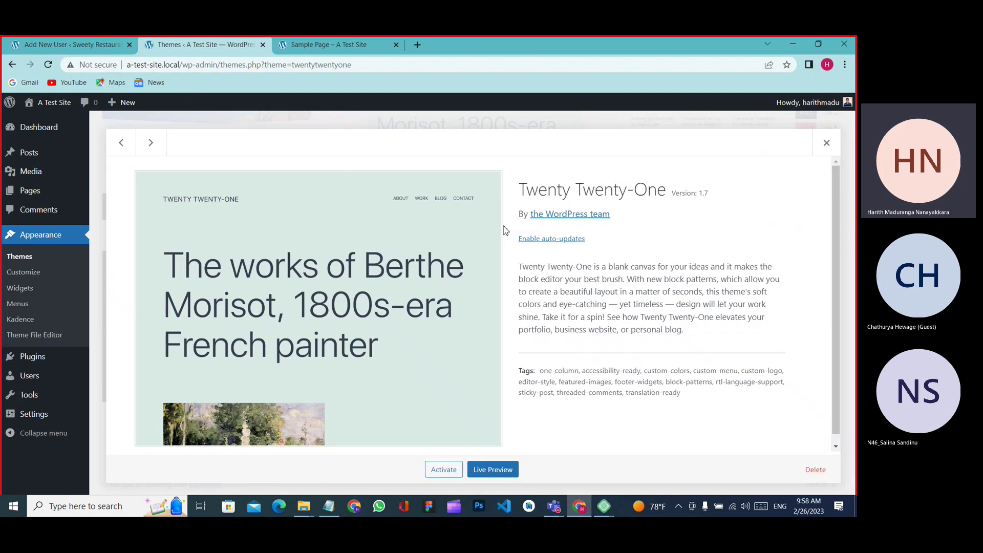
scroll(628, 352, down, 1)
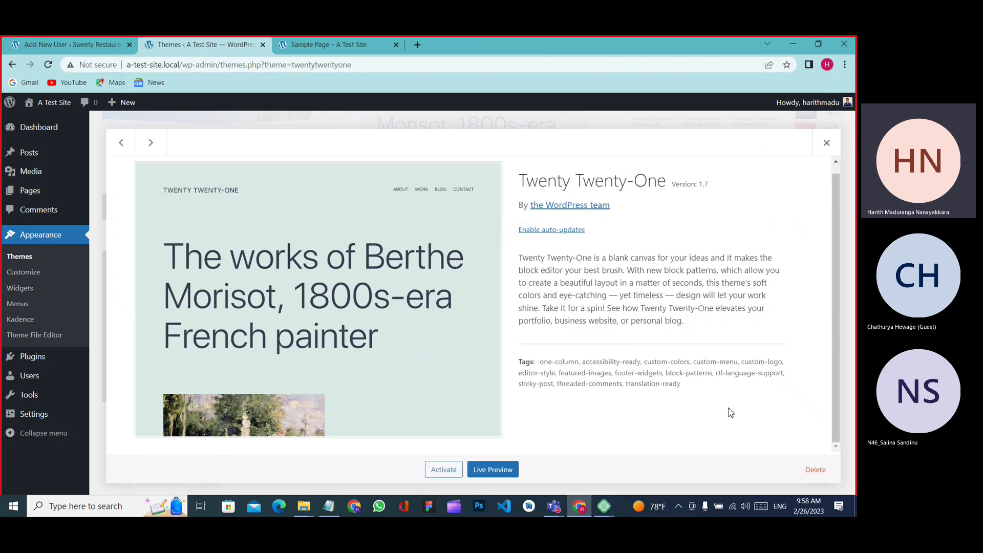
click(815, 470)
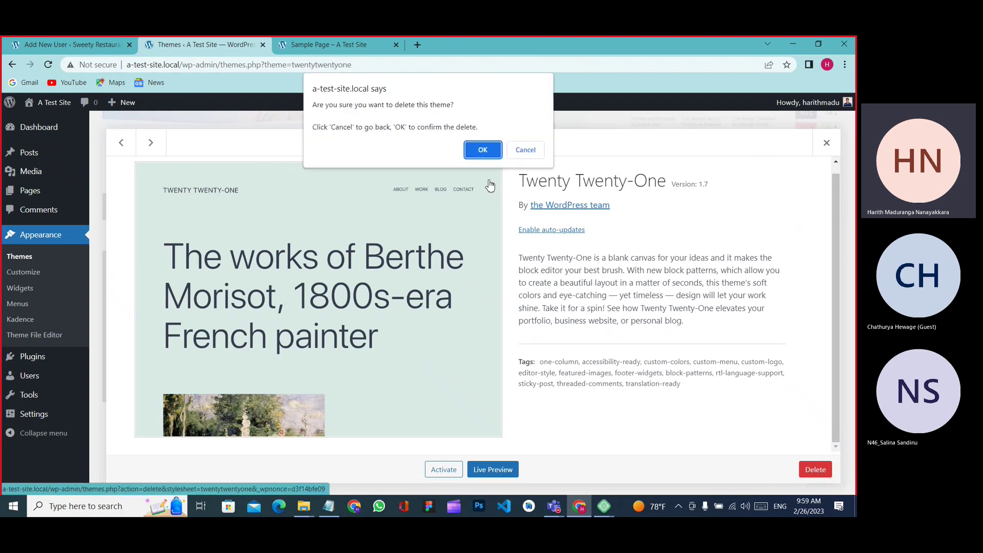
click(480, 150)
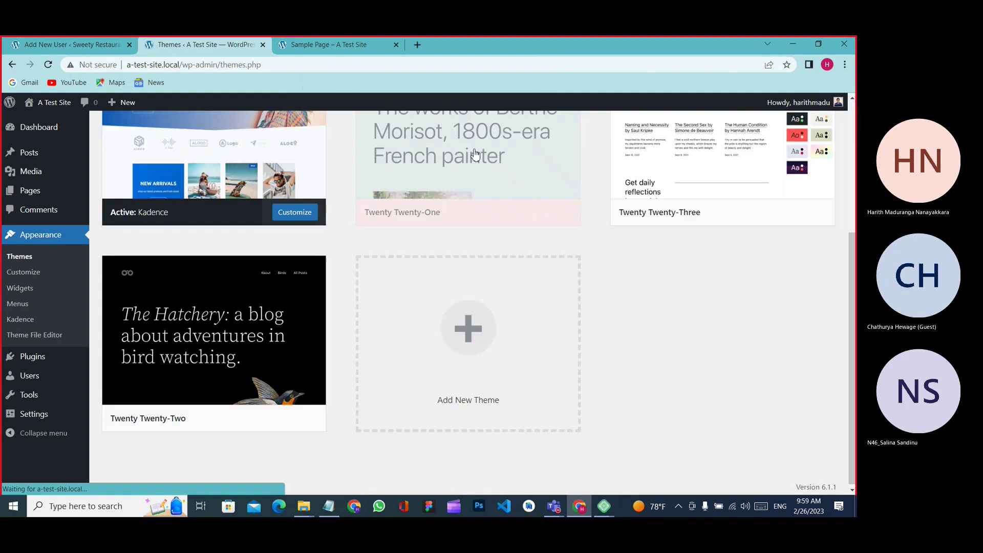
Step: Delete the Twenty Twenty-Three and Twenty Twenty-Two themes, confirming each deletion
click(494, 177)
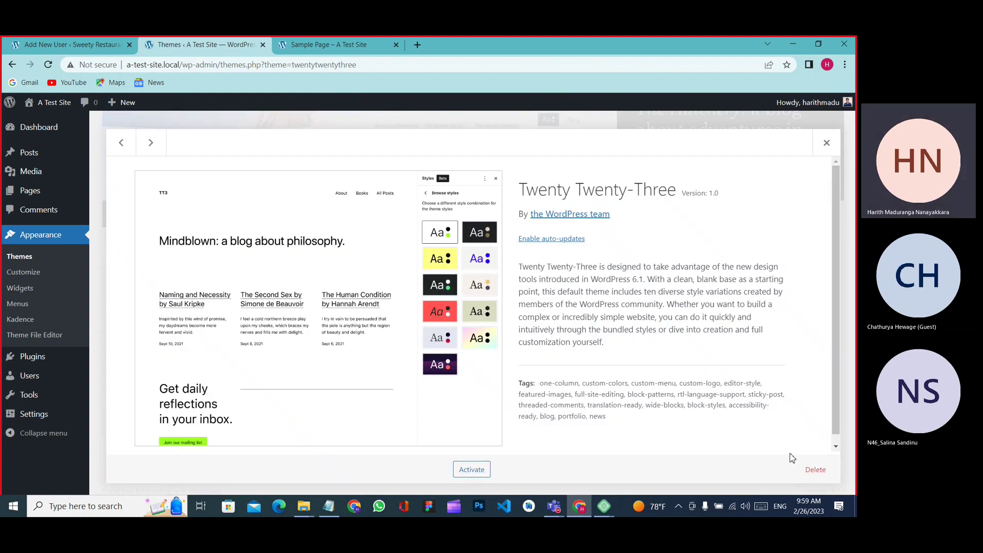
click(830, 472)
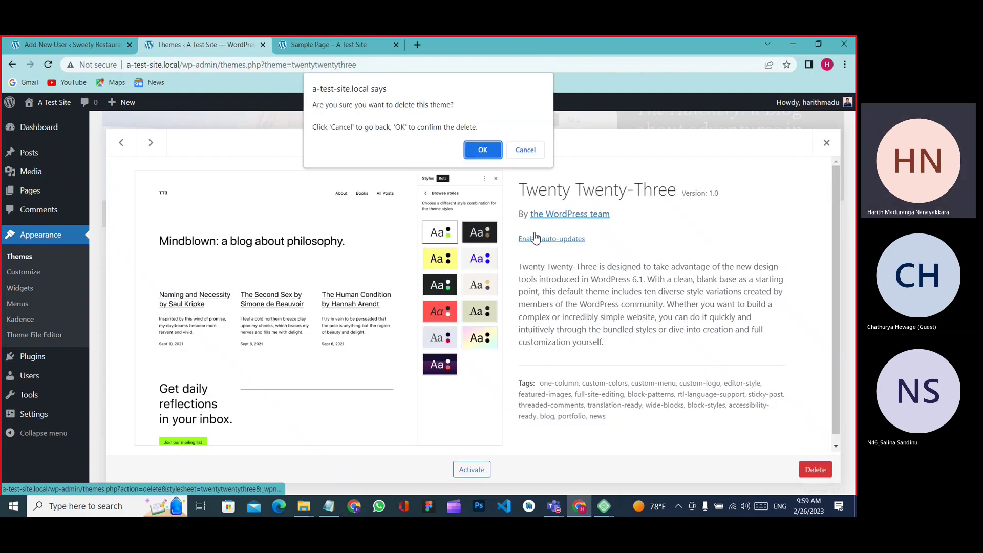
click(484, 147)
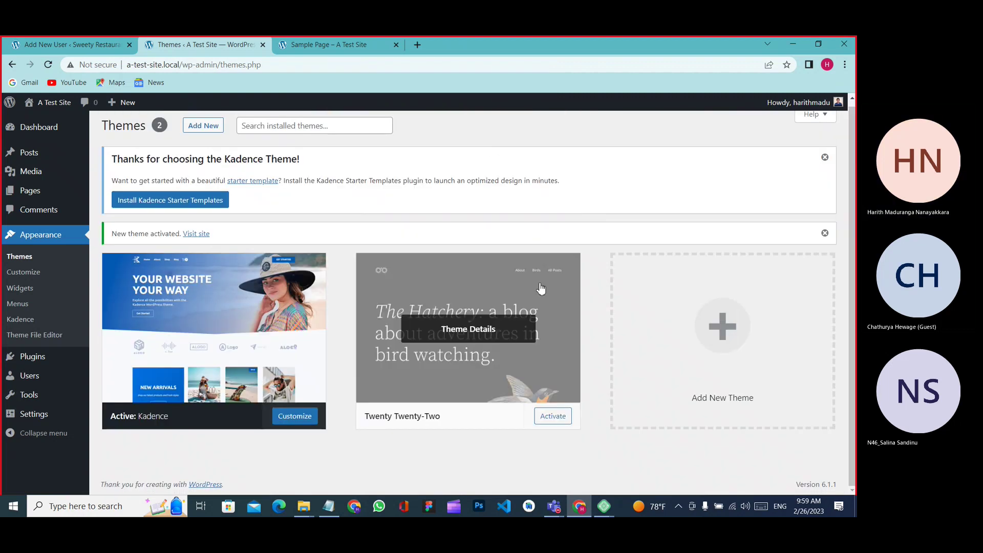
click(542, 313)
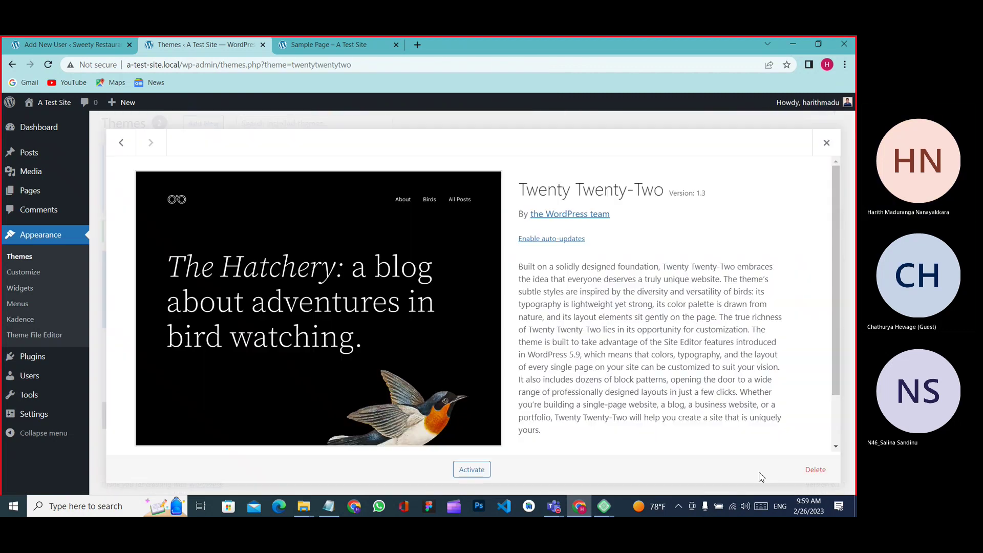
click(816, 470)
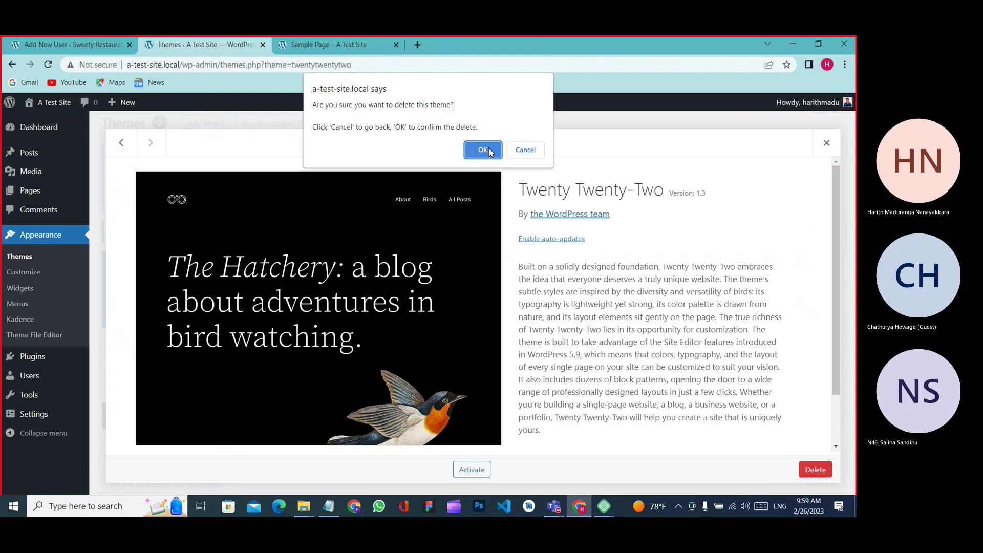
click(489, 149)
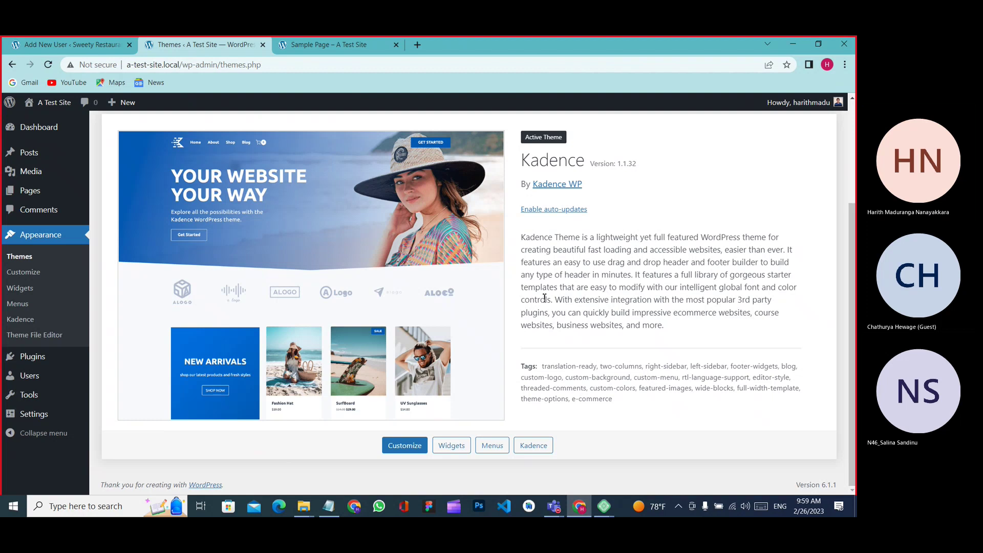
Step: Enable auto-updates for Kadence 1.1.32 in its Theme Details
click(560, 211)
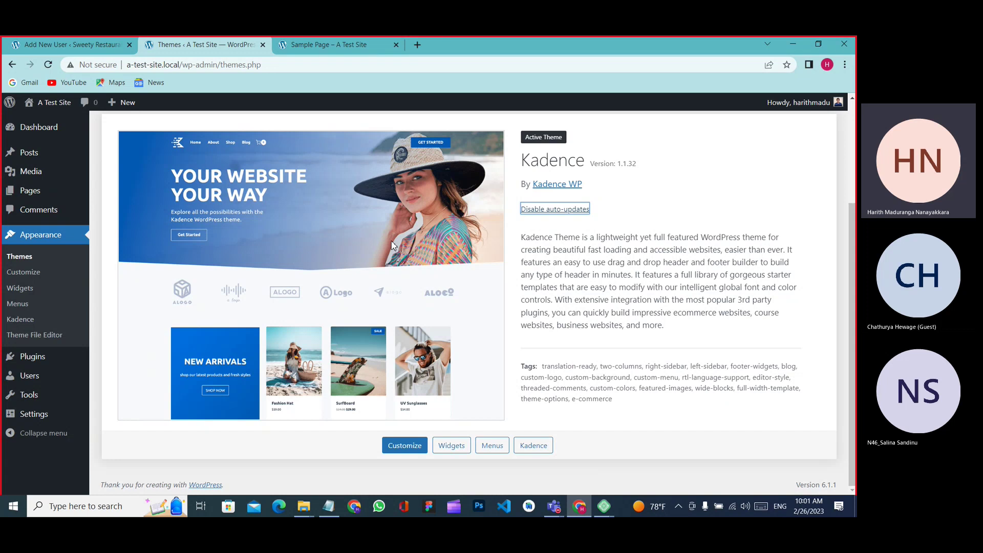
click(603, 516)
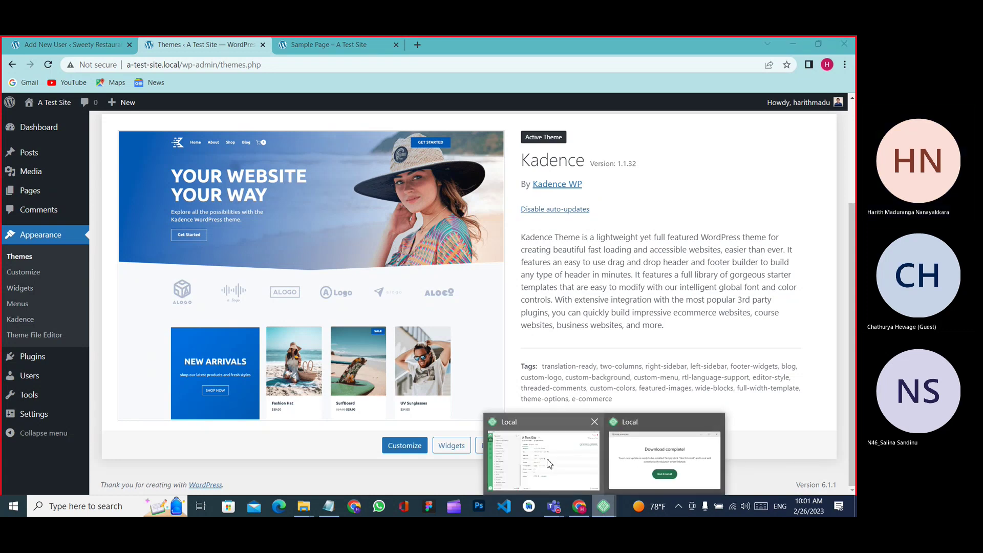
Step: Bring Local forward and view A Test Site's Overview: nginx, PHP 8.1.9, MySQL 8.0.16
click(549, 464)
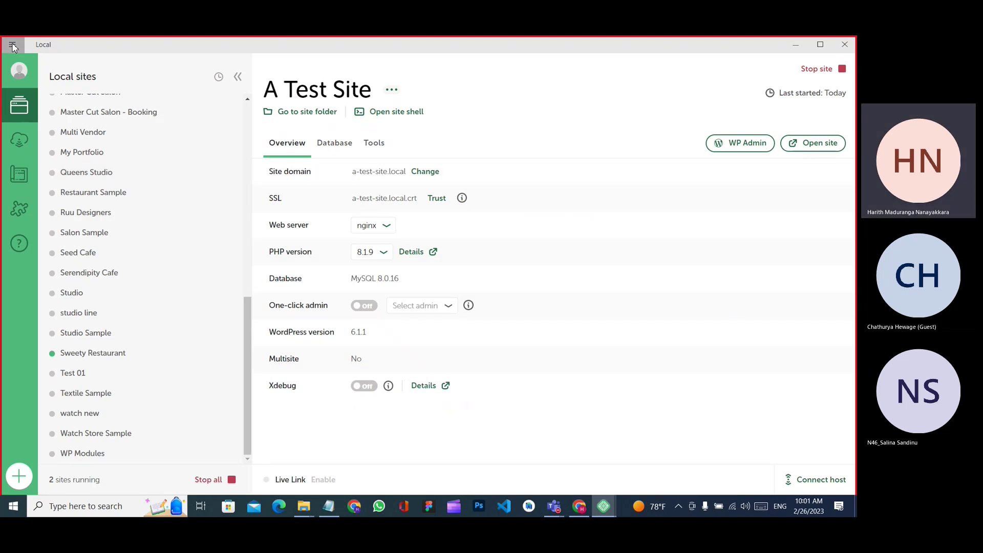
click(13, 46)
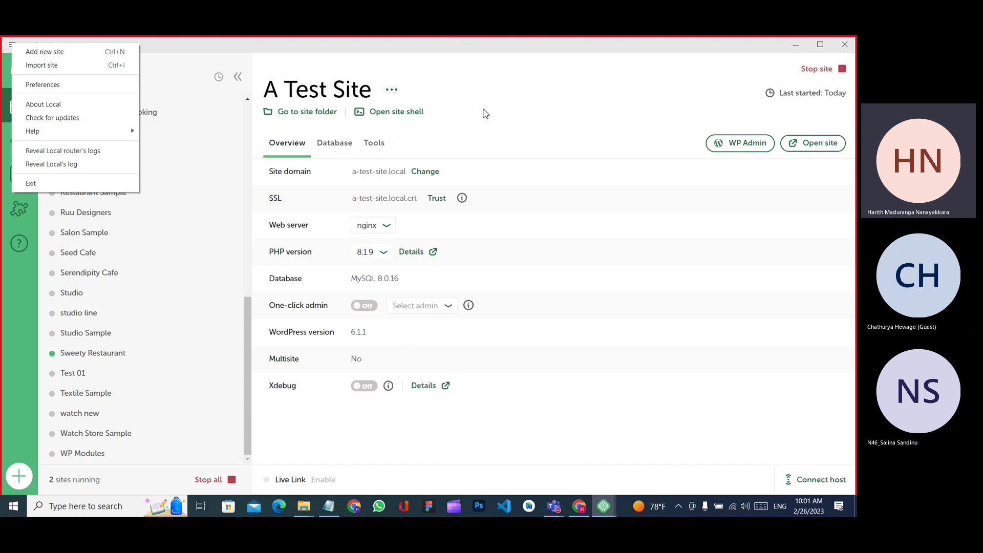
click(524, 169)
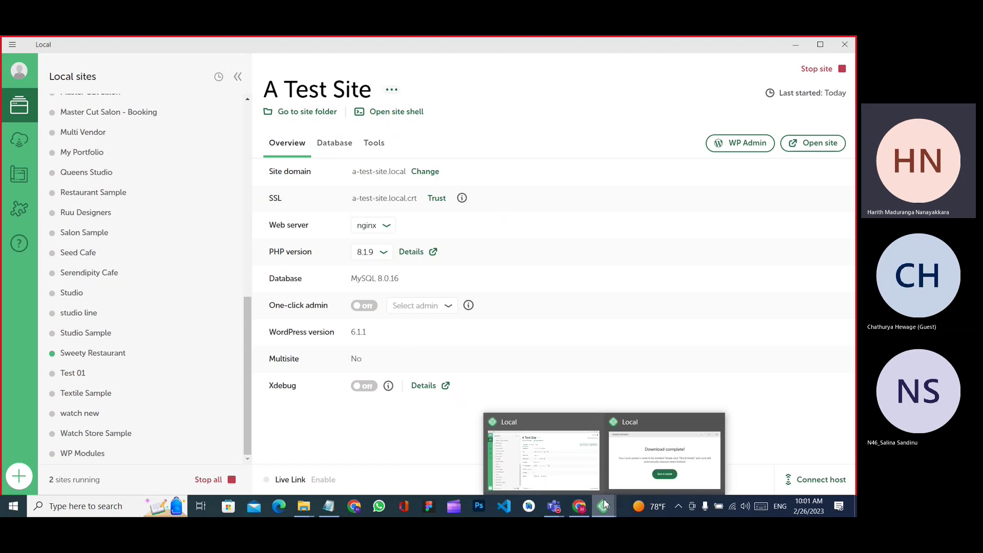
mouse_move(580, 510)
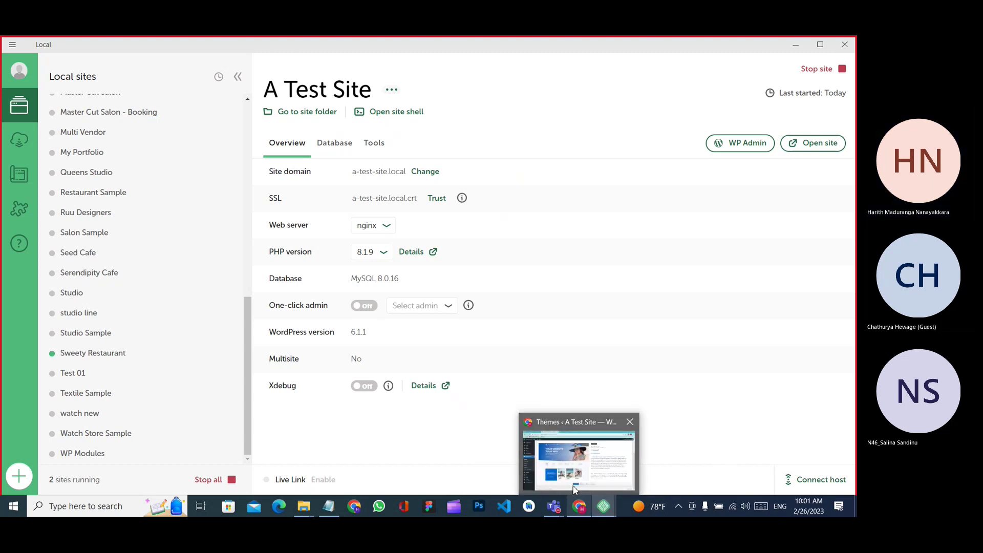
Step: Bring the Chrome window with the WordPress Themes page, Kadence active, to the front
click(575, 490)
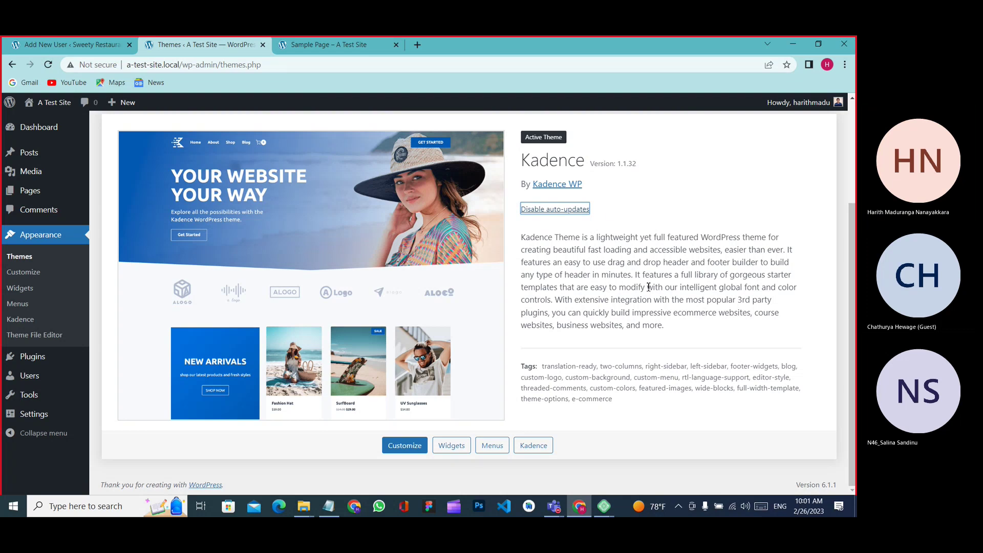
mouse_move(554, 506)
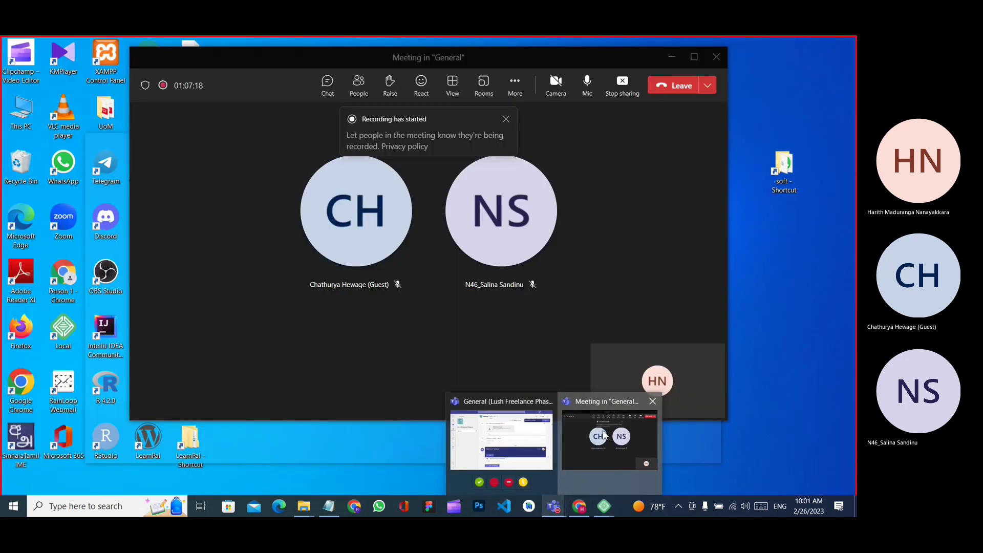
Step: Bring the Teams meeting in General to the front and mute the microphone
click(604, 434)
click(587, 77)
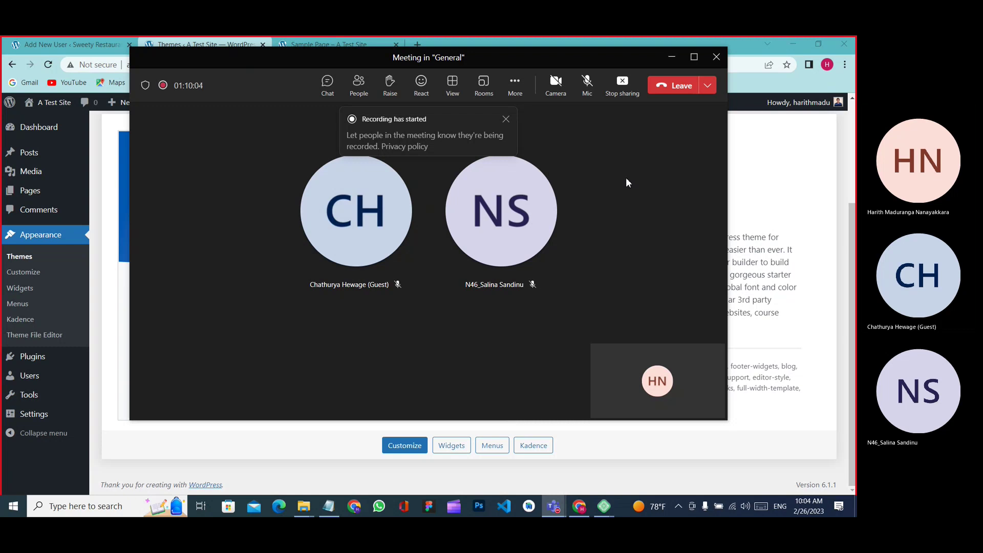
Step: Drag the Teams meeting window down to uncover the Kadence theme details behind it
drag(526, 51, 612, 240)
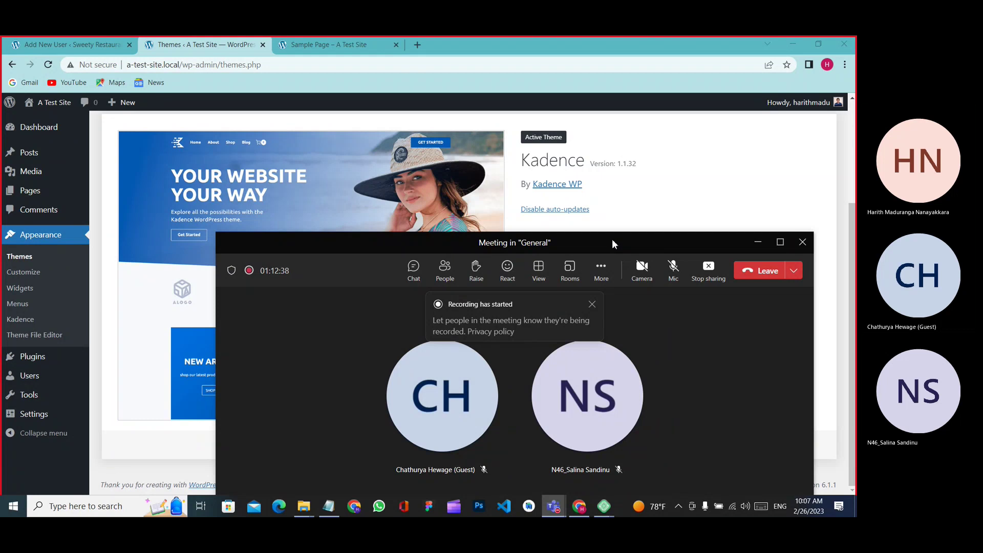
Step: Restore the Privacy Policy page from the Pages Trash and return to the full pages list
click(673, 271)
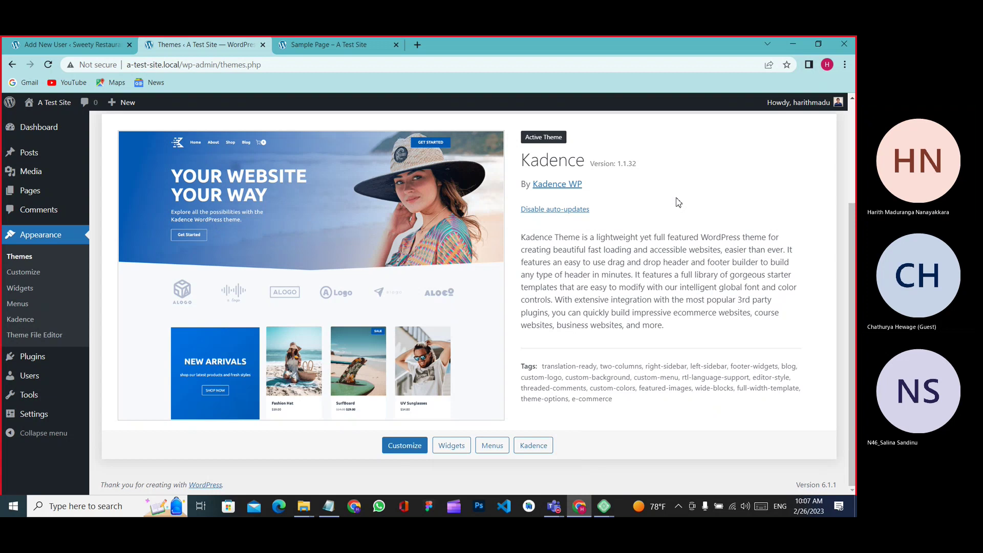
mouse_move(29, 192)
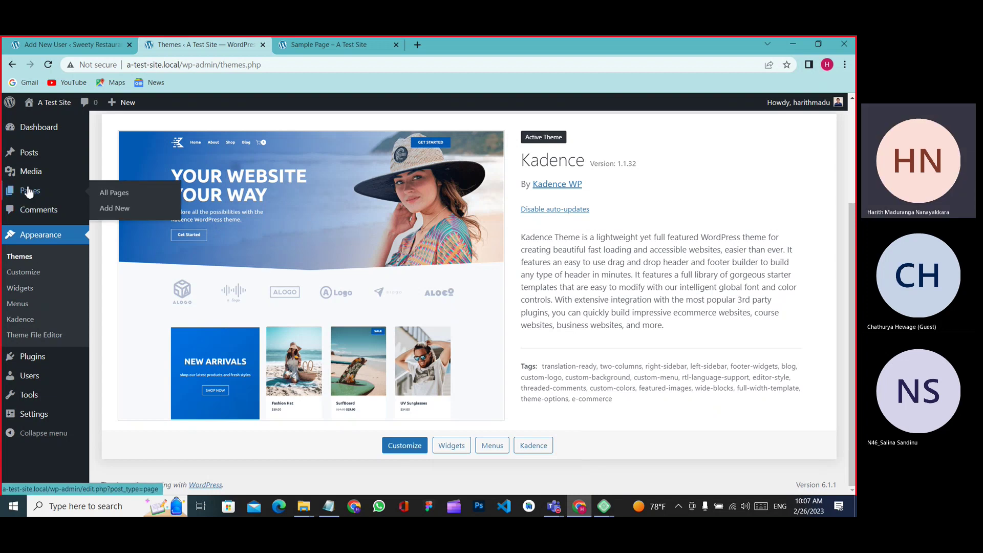
click(111, 197)
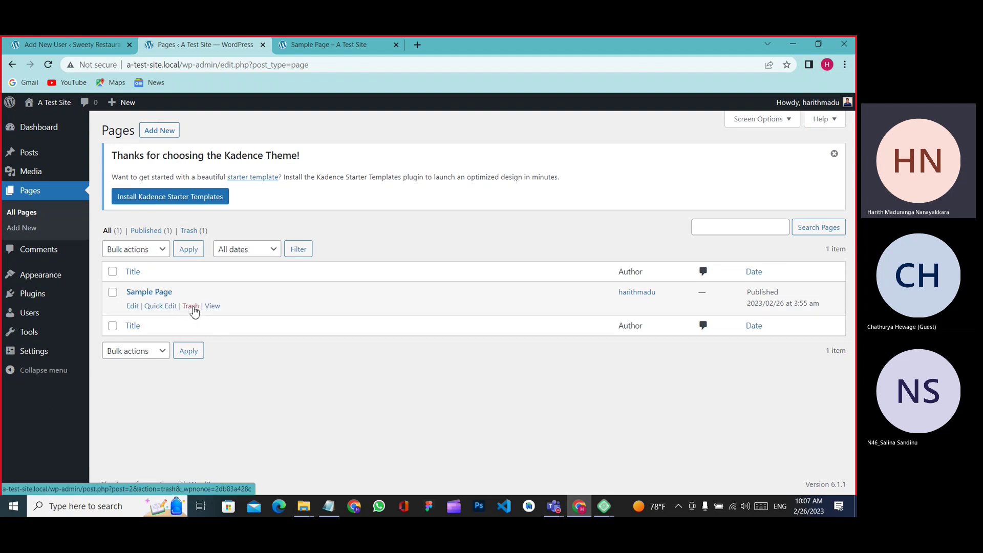
click(194, 232)
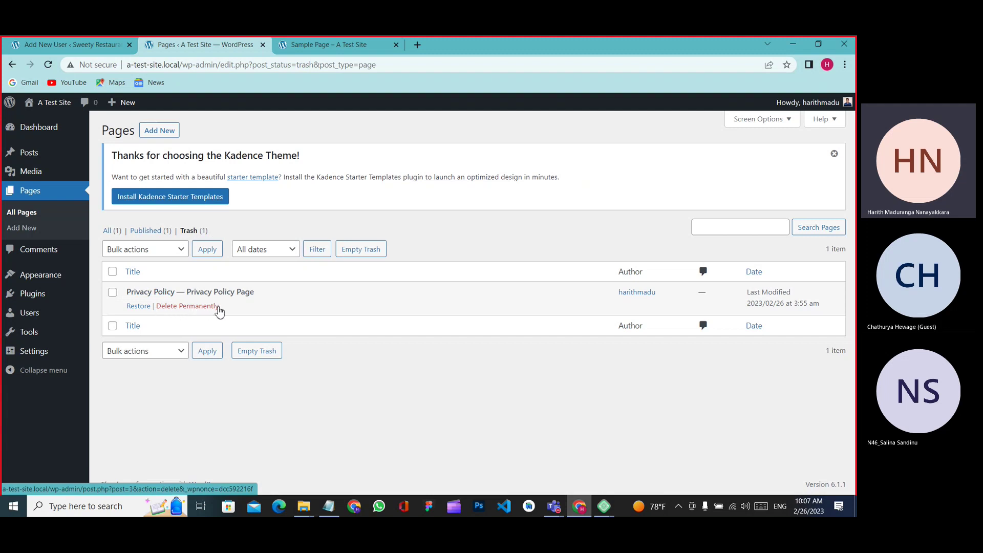
click(139, 307)
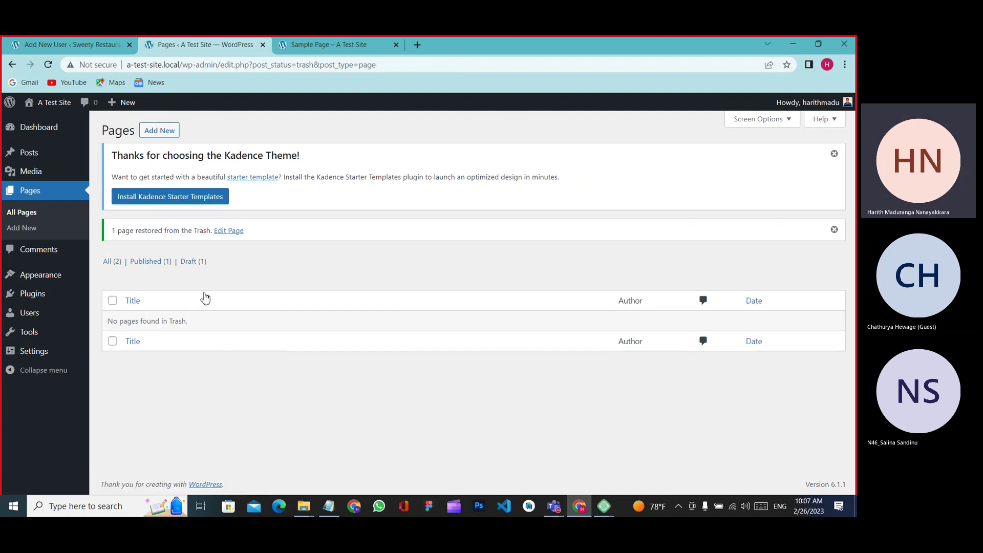
click(113, 262)
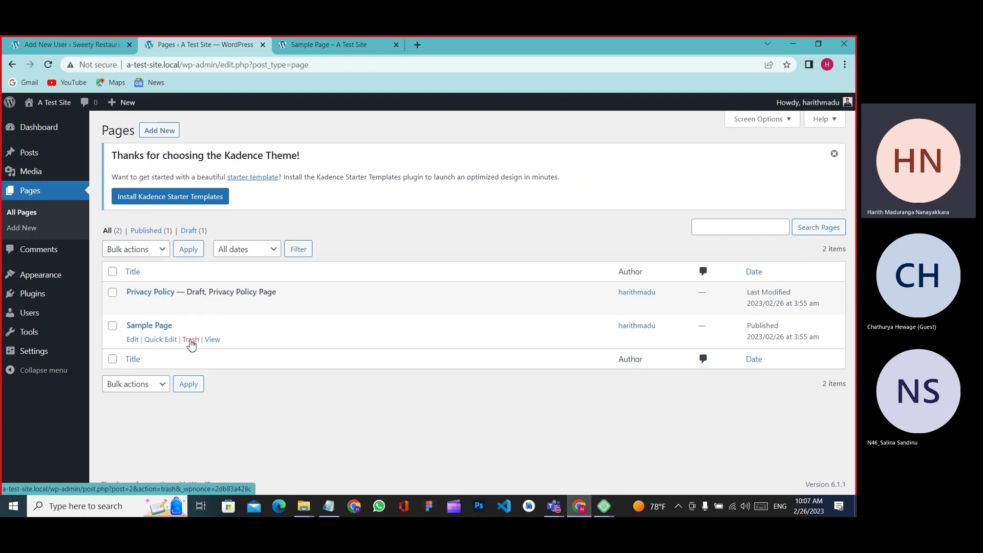
click(133, 340)
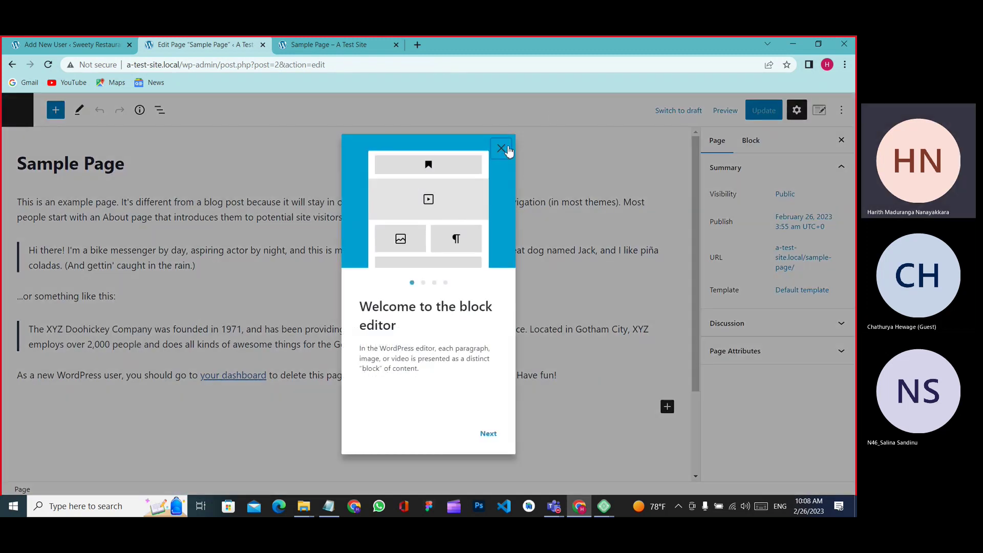
click(502, 149)
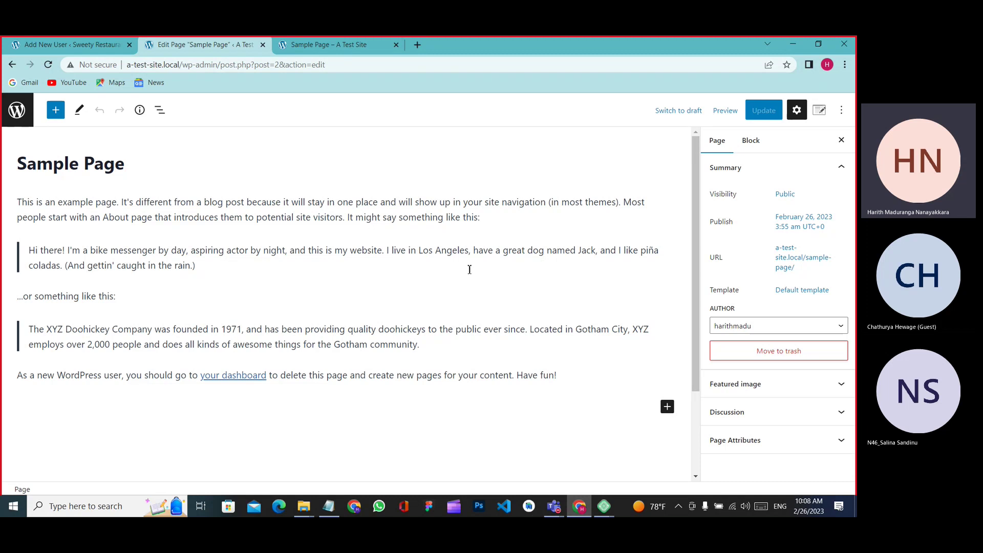
click(57, 111)
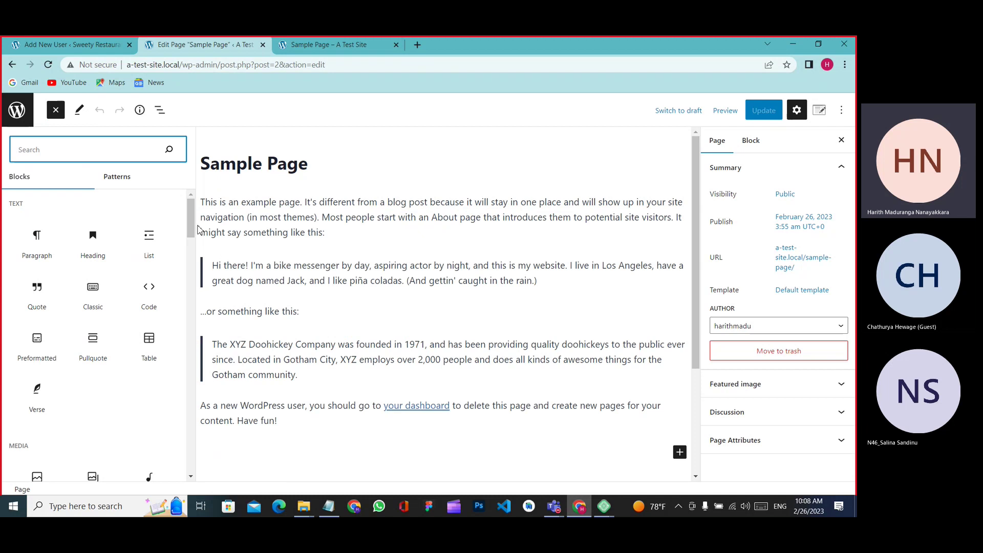
mouse_move(87, 237)
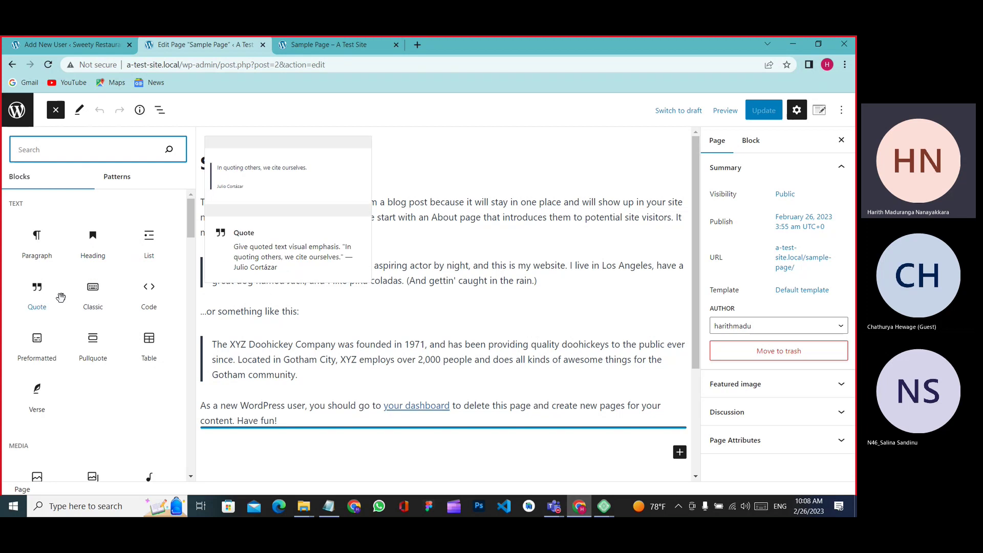
mouse_move(115, 297)
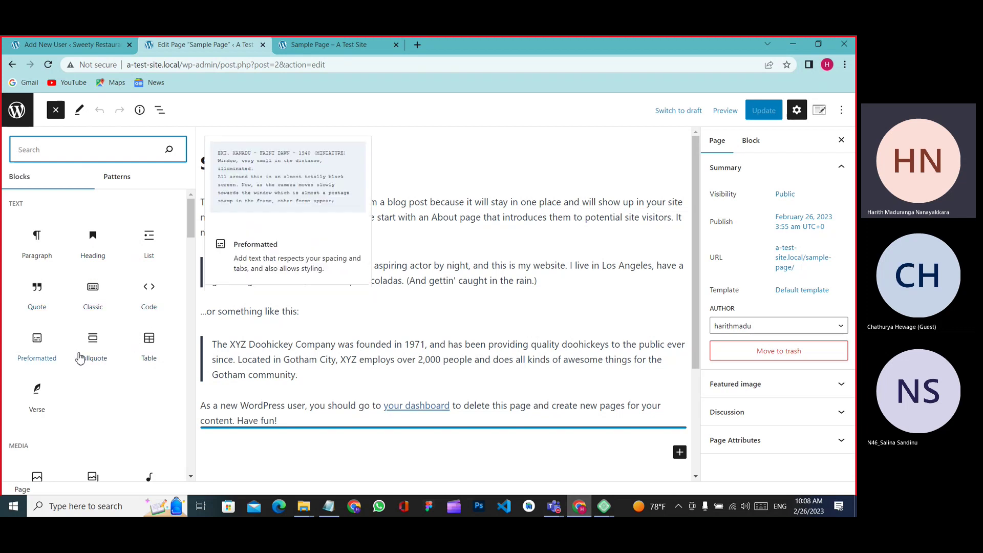
mouse_move(148, 357)
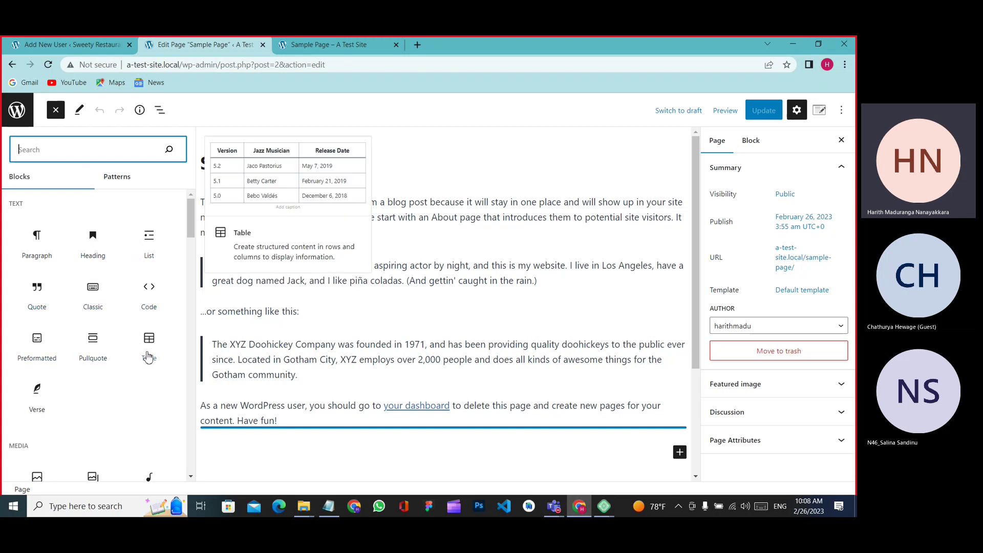
click(191, 229)
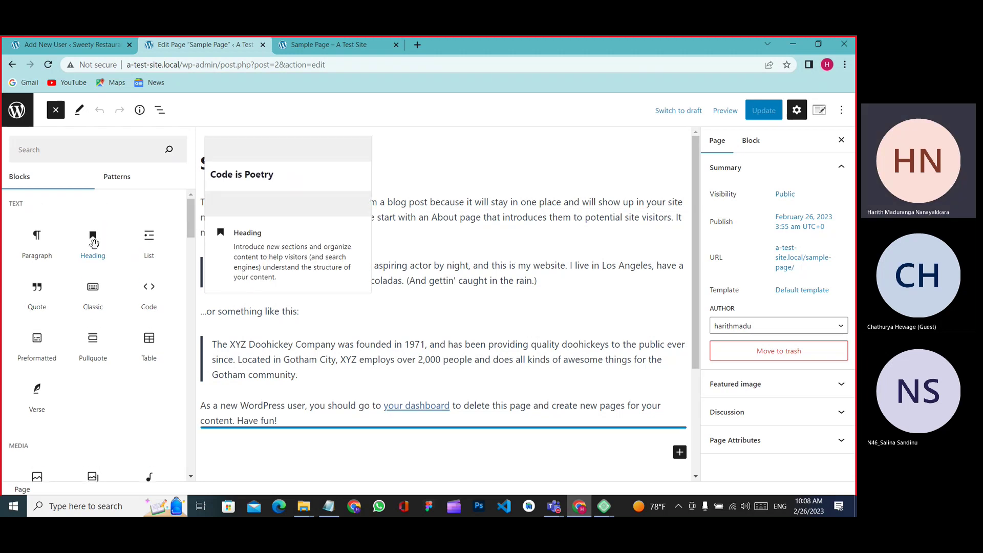
mouse_move(43, 234)
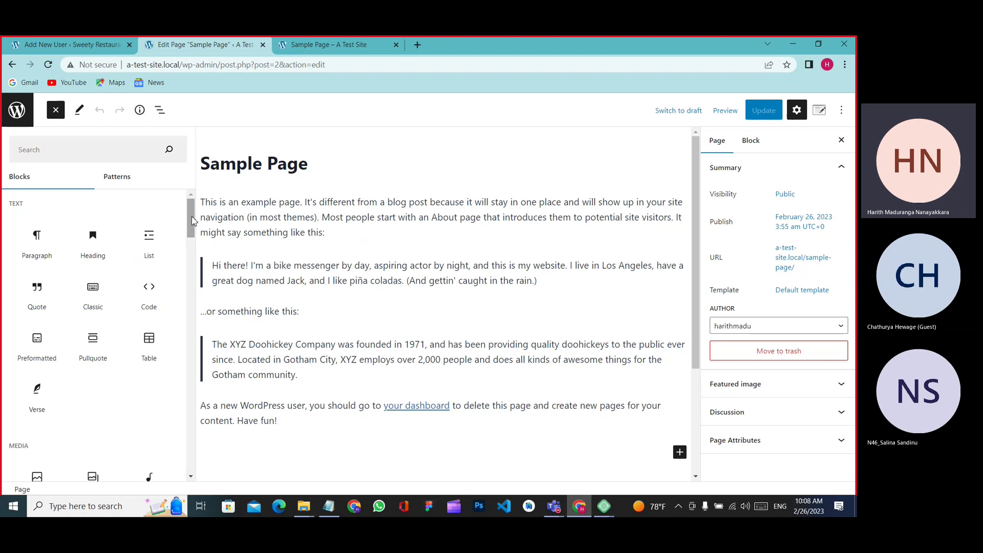
drag(192, 221, 192, 250)
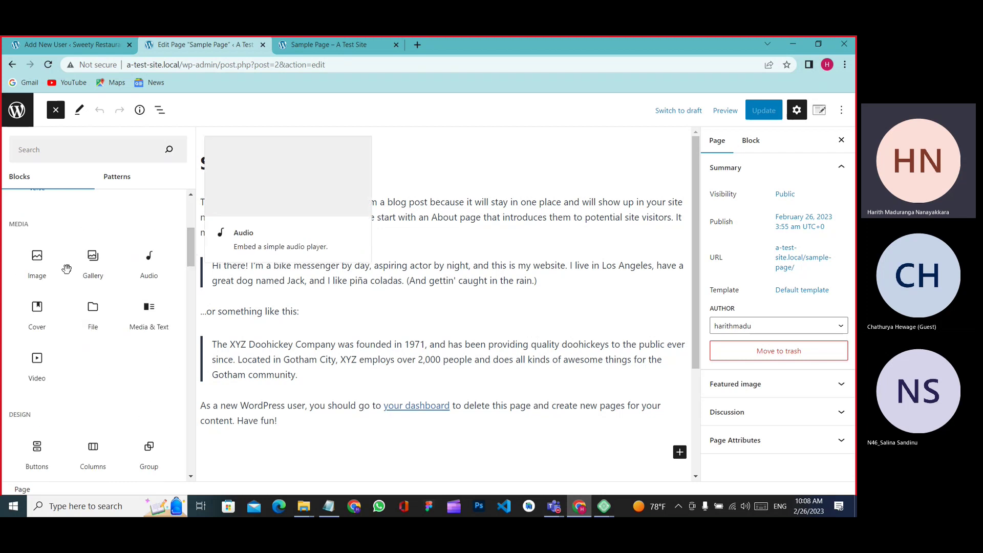
mouse_move(97, 268)
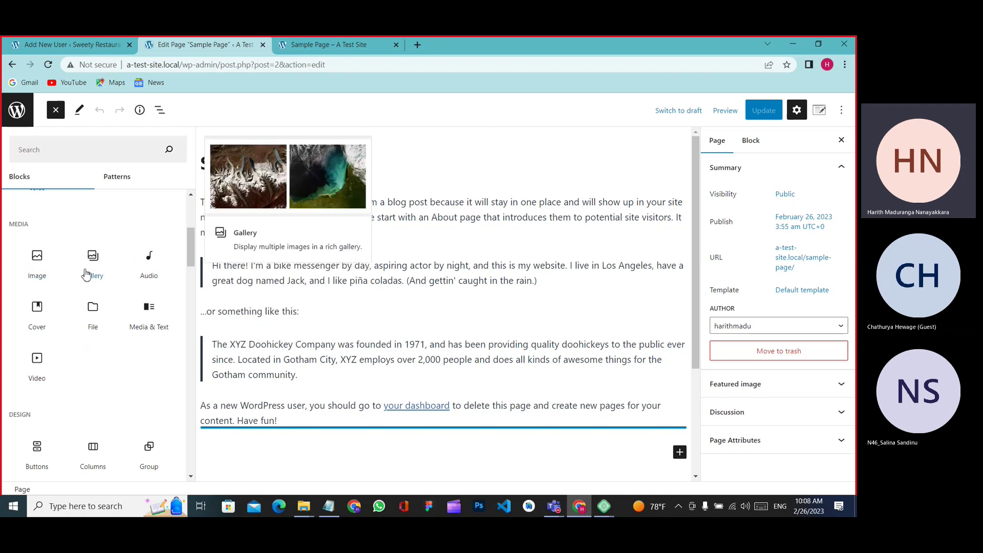
mouse_move(148, 273)
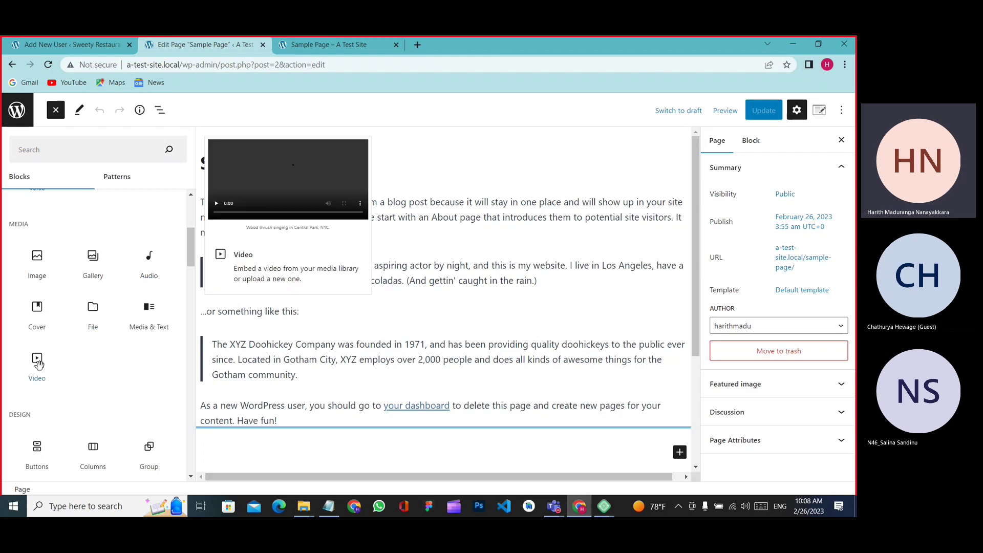
mouse_move(39, 335)
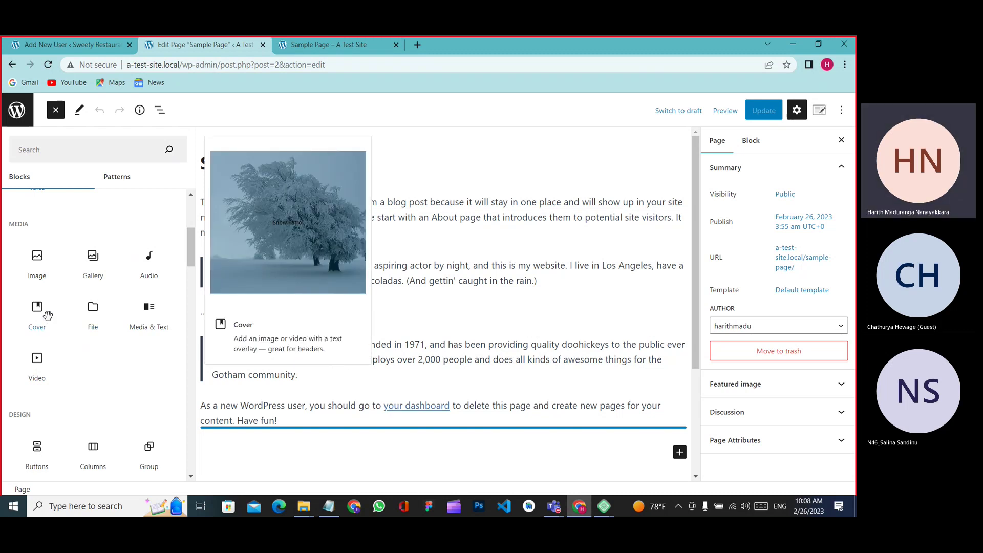
mouse_move(150, 319)
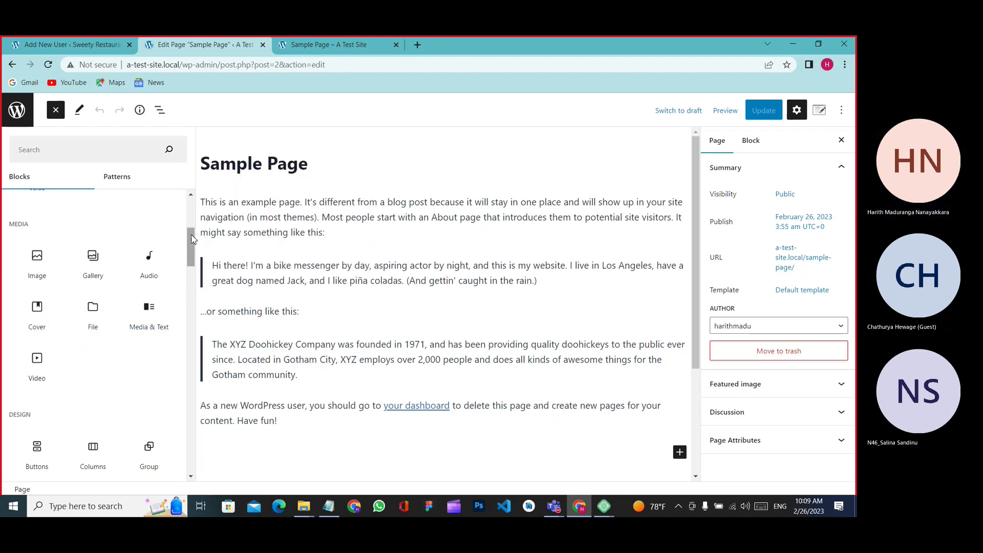
drag(192, 241, 192, 269)
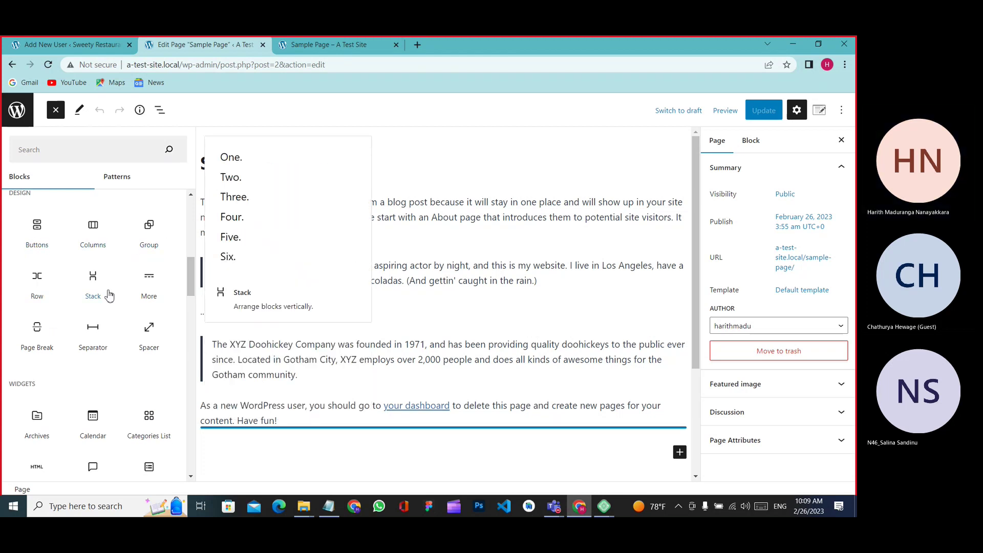
mouse_move(152, 354)
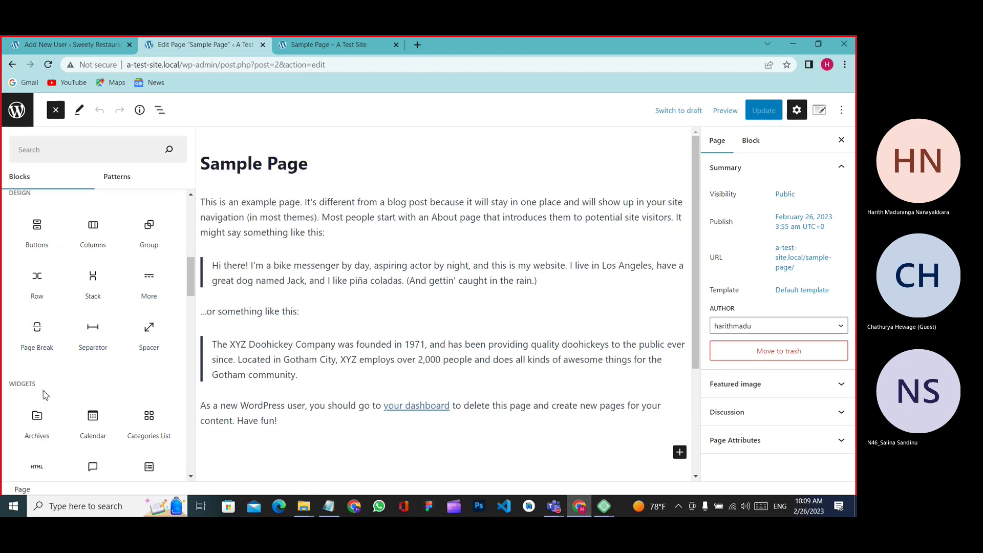
scroll(43, 390, down, 2)
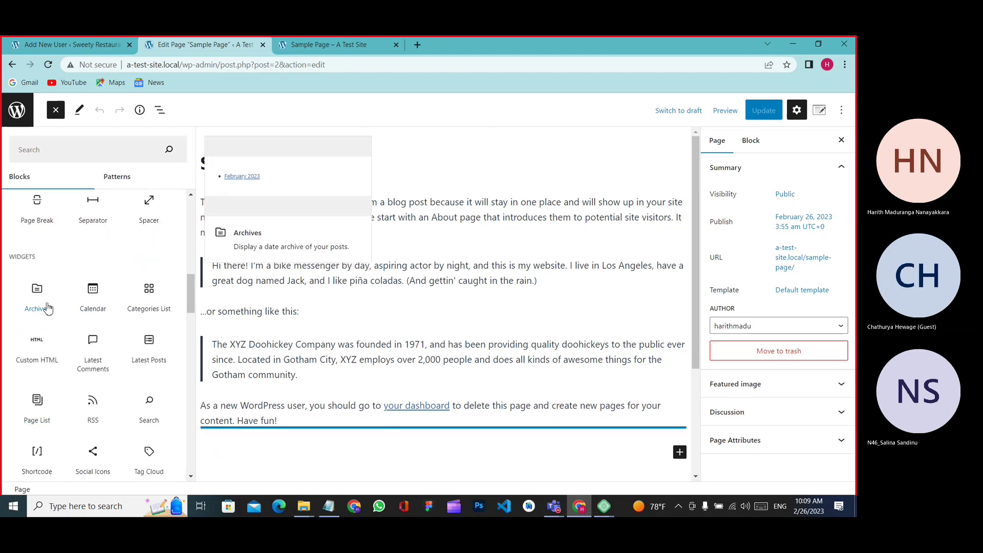
mouse_move(97, 300)
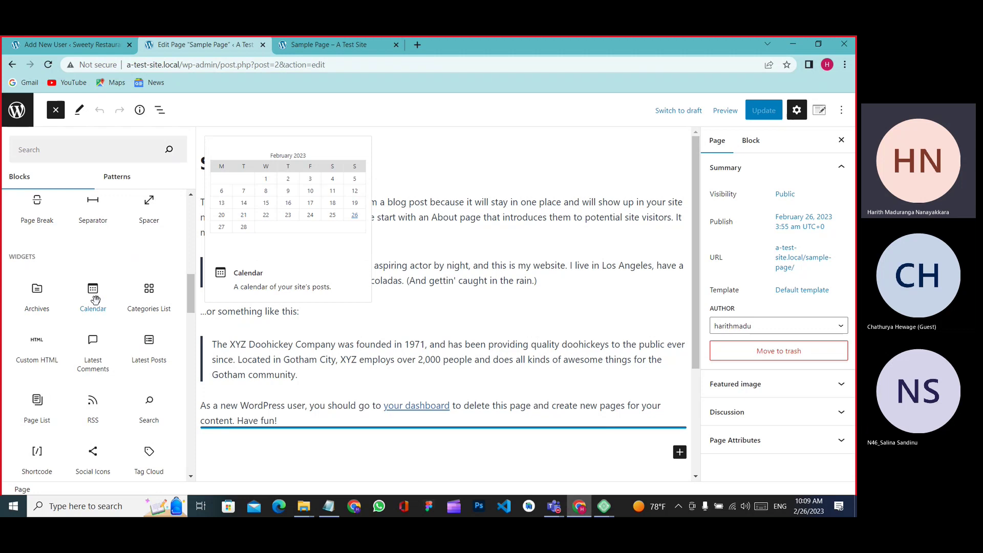
mouse_move(147, 296)
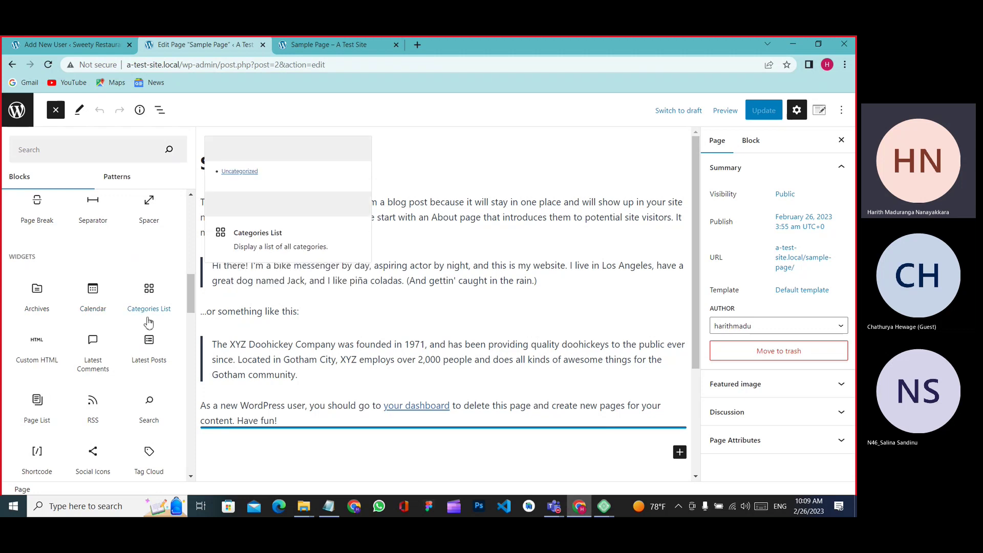
scroll(143, 386, down, 3)
scroll(143, 389, down, 5)
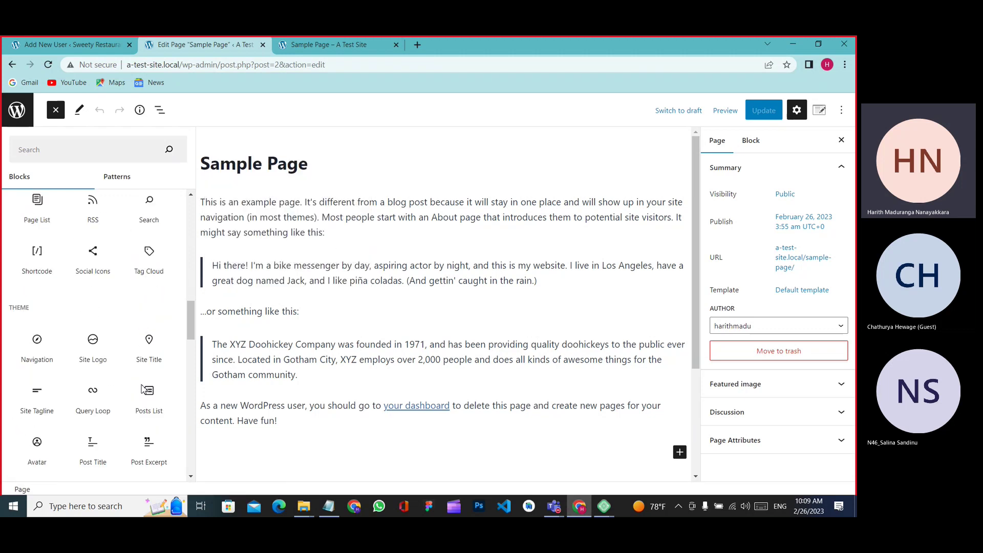
mouse_move(142, 385)
scroll(143, 386, down, 7)
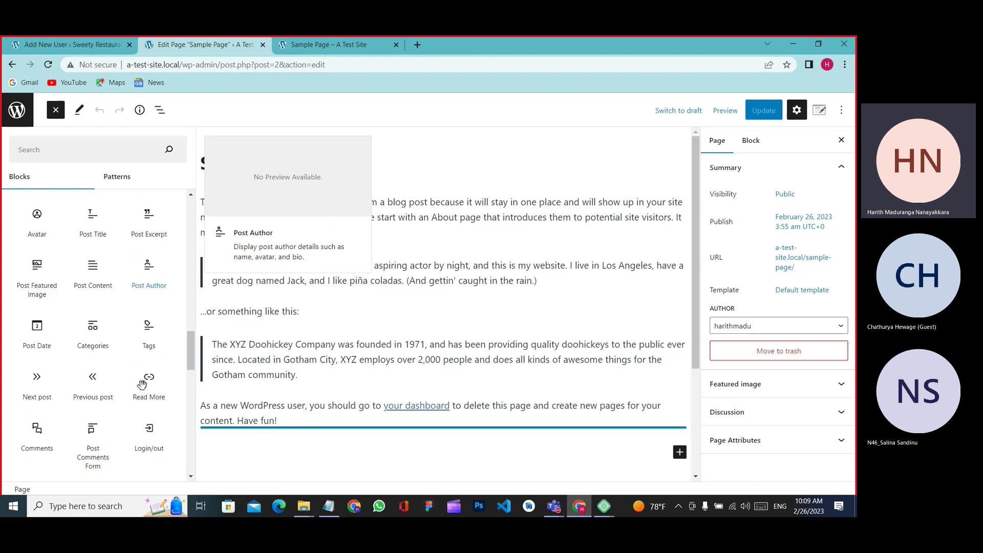
scroll(143, 389, down, 9)
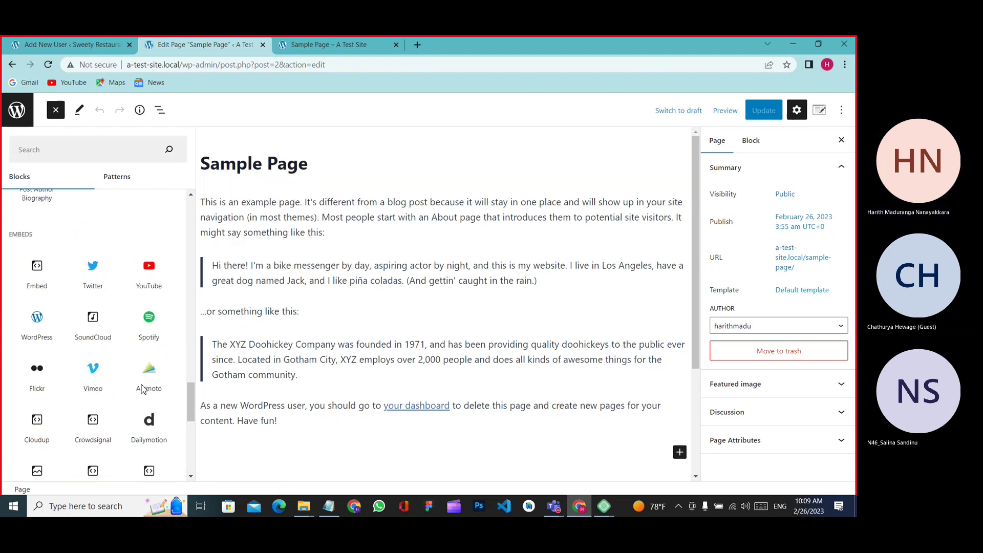
scroll(143, 390, down, 3)
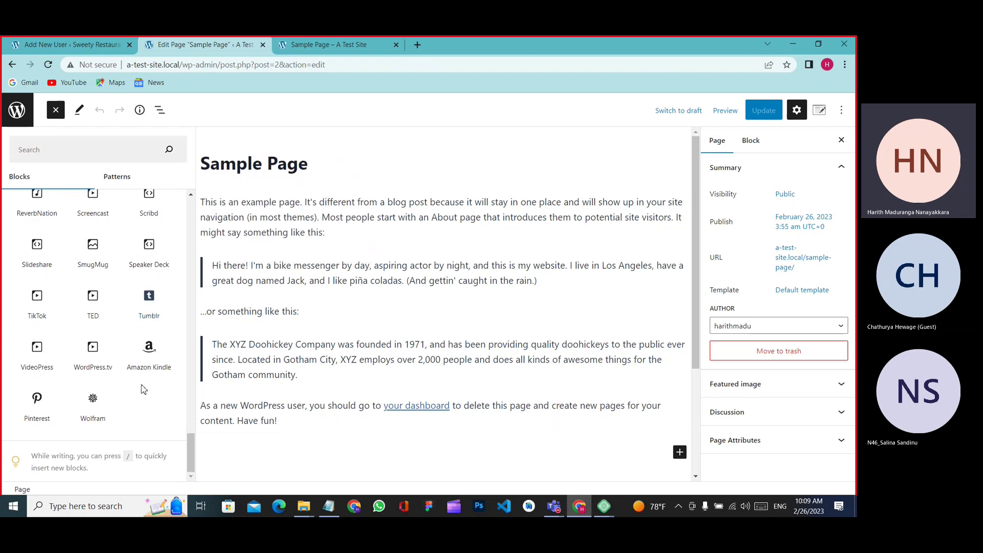
scroll(144, 389, up, 8)
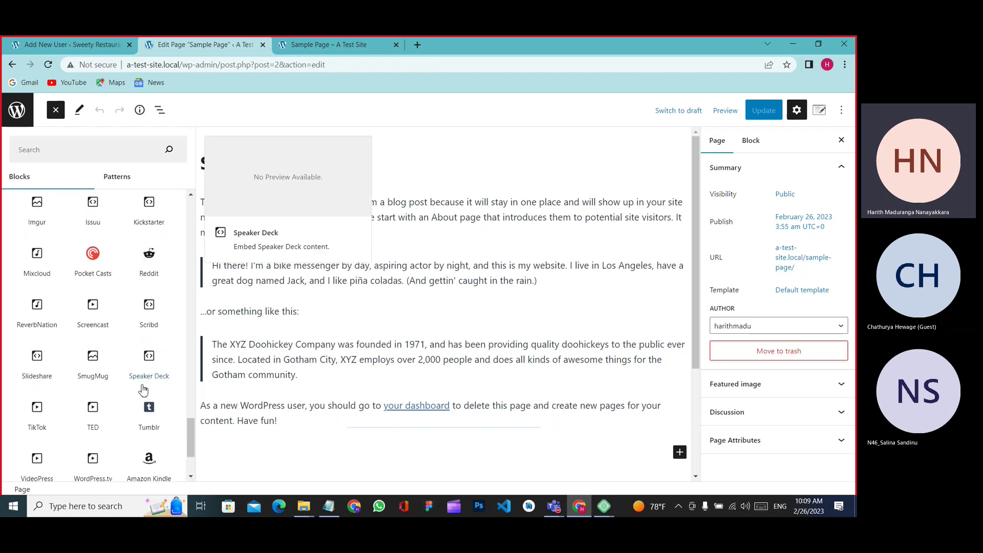
scroll(142, 385, up, 10)
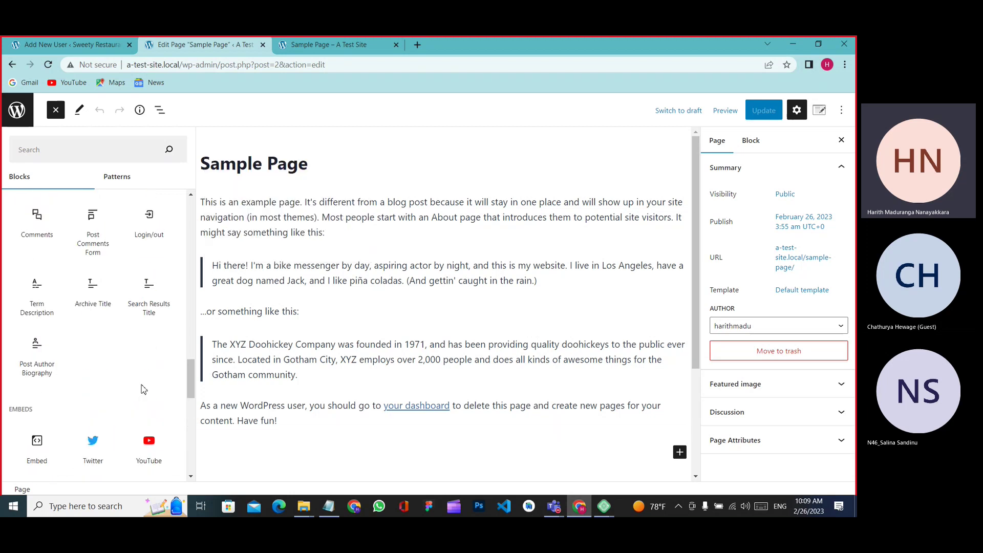
scroll(143, 384, up, 8)
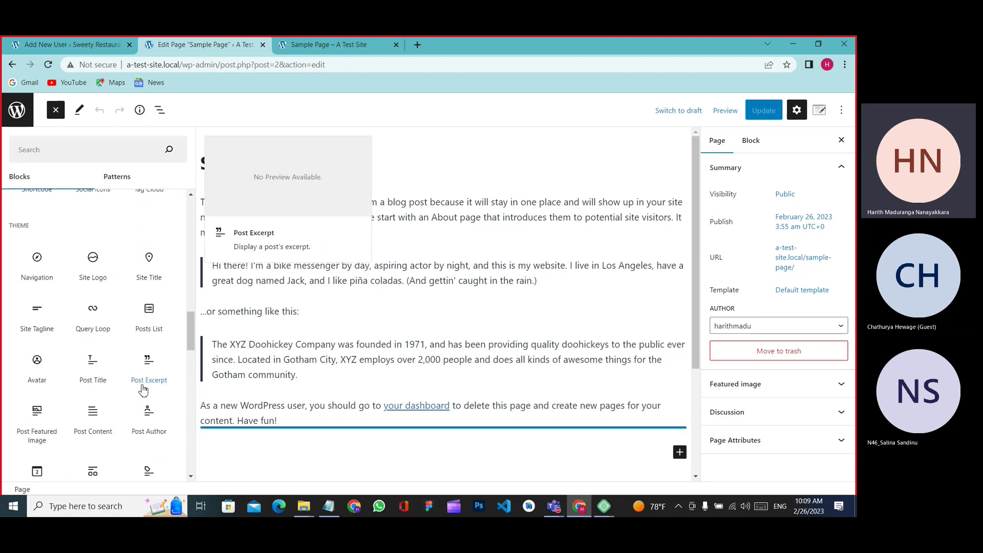
scroll(142, 387, up, 8)
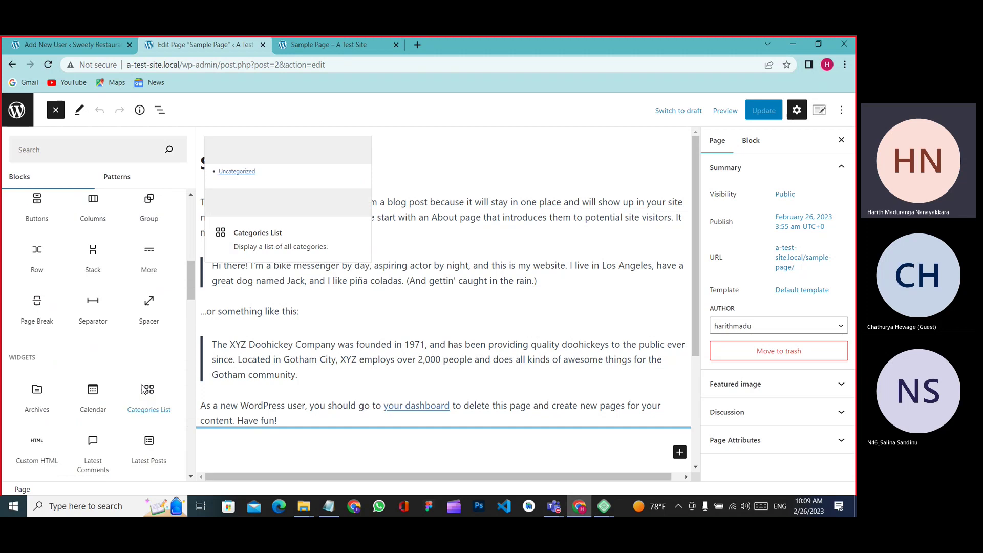
scroll(142, 389, up, 8)
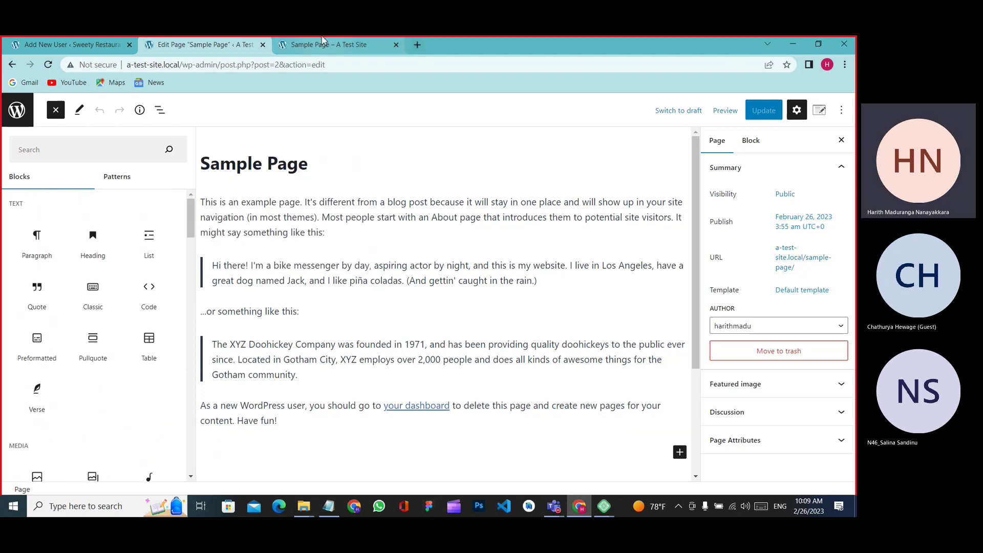
mouse_move(430, 41)
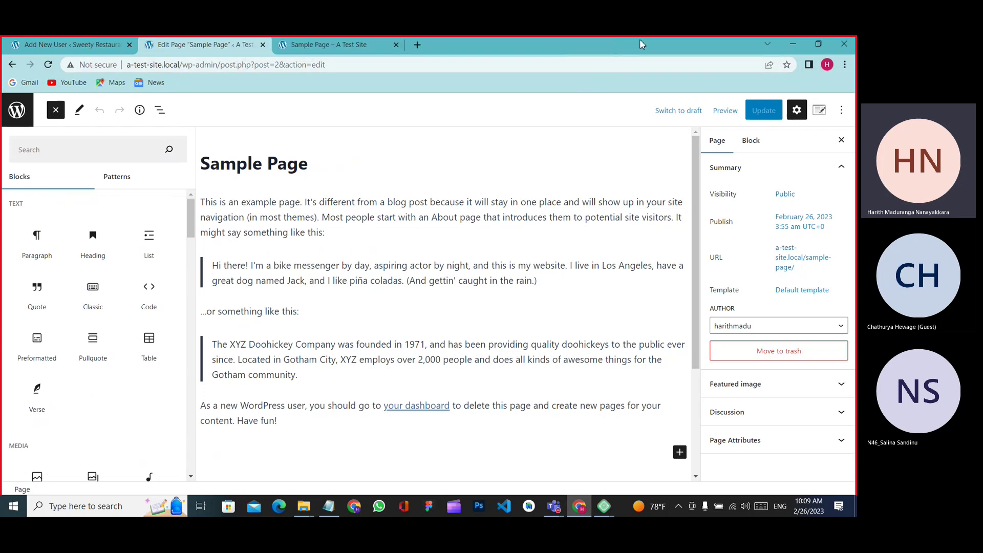
Step: Load ceylonwayproducts.store in a new browser tab
click(411, 45)
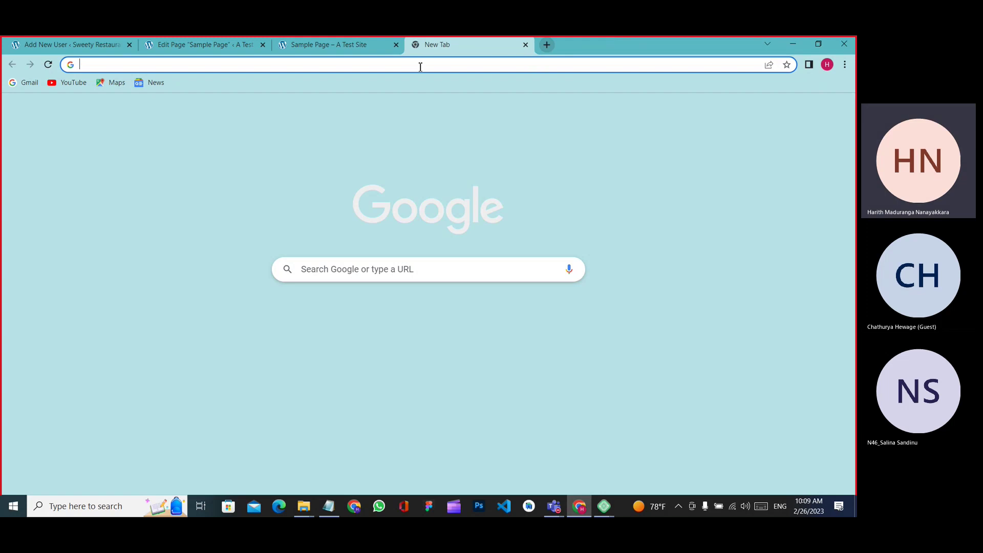
text(ce)
key(Return)
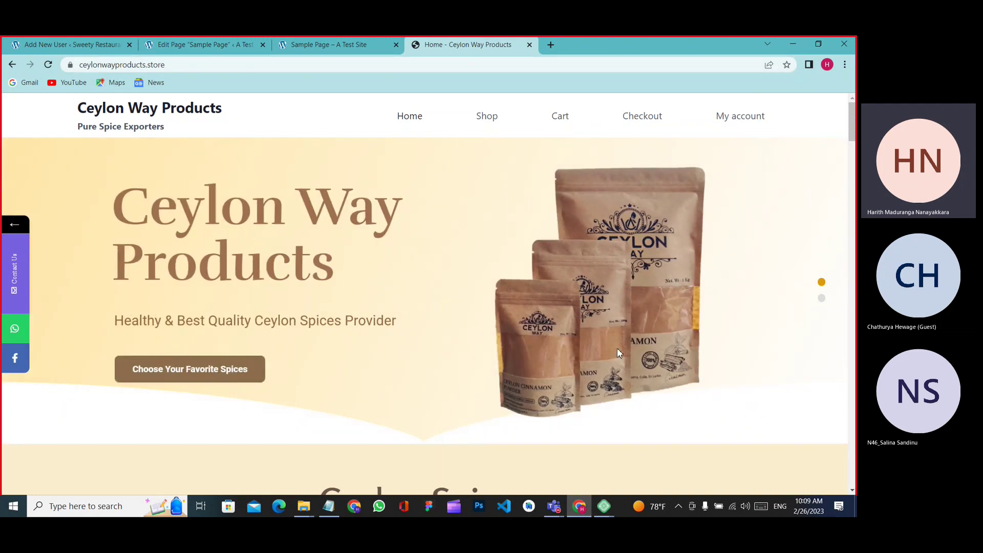
Step: Scroll through the Ceylon Way Products storefront, then return to the Edit Page 'Sample Page' tab
scroll(617, 352, down, 3)
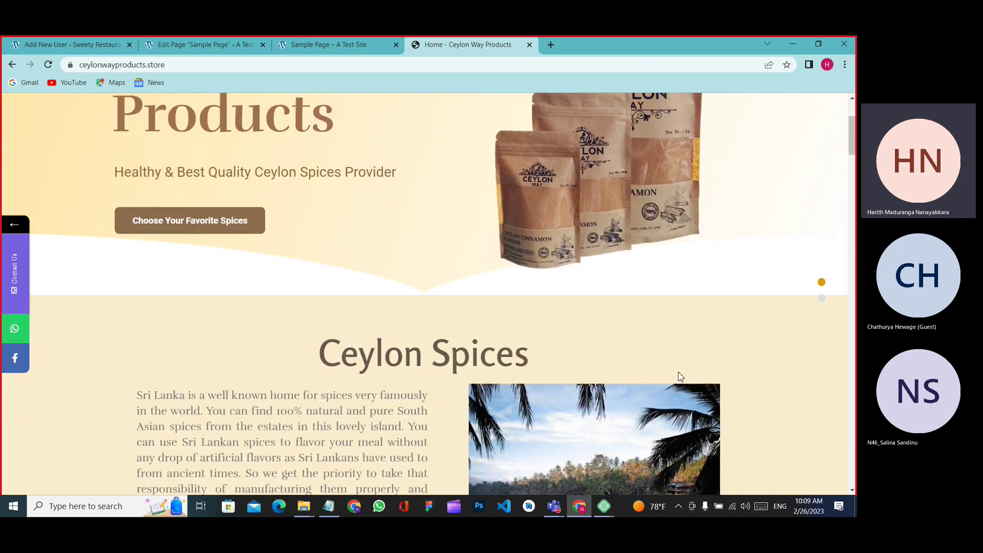
scroll(680, 376, down, 15)
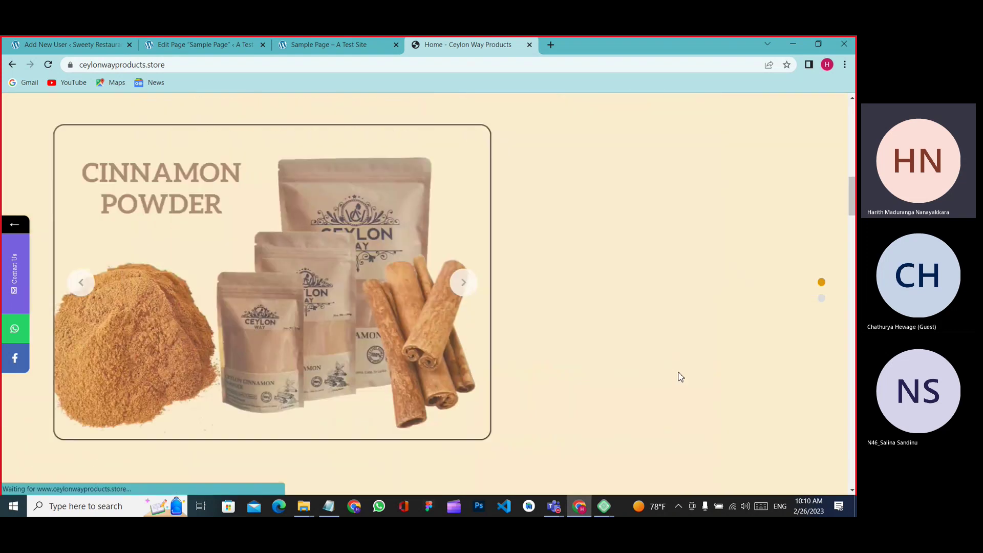
scroll(563, 405, down, 5)
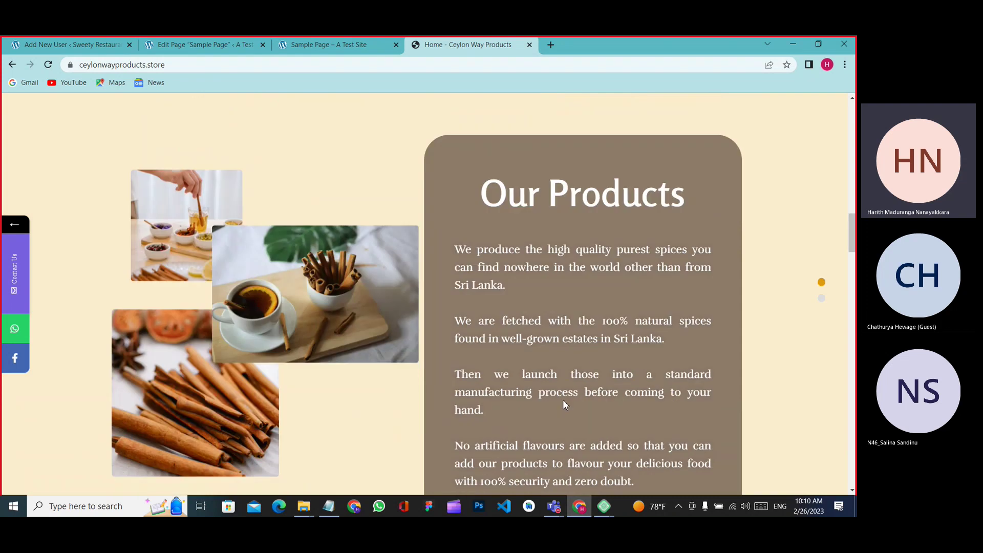
scroll(553, 369, down, 12)
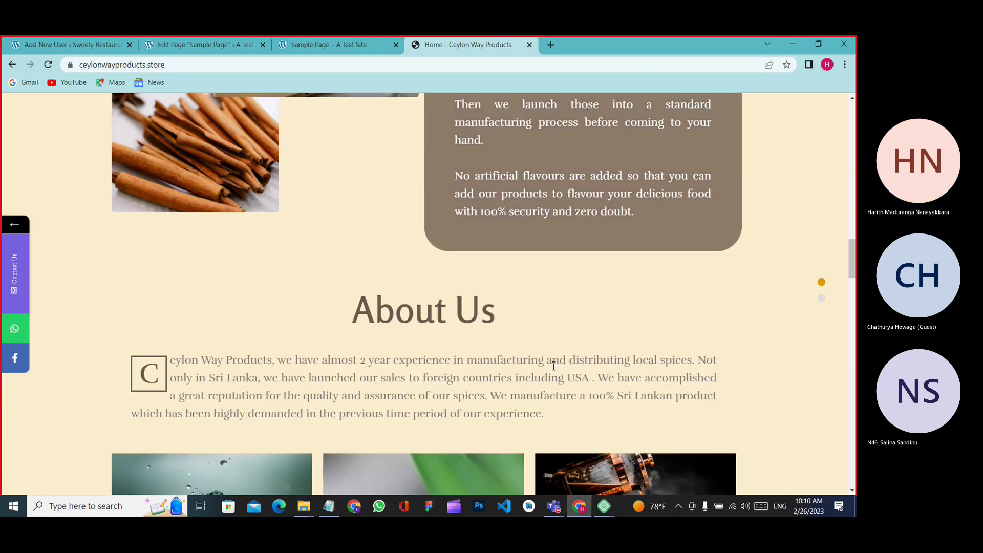
scroll(552, 368, down, 15)
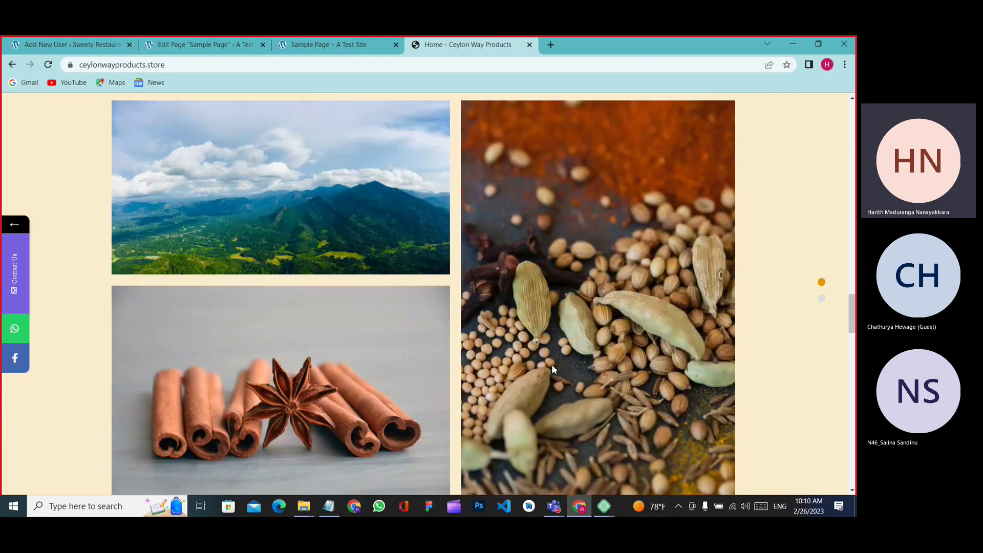
scroll(794, 213, down, 3)
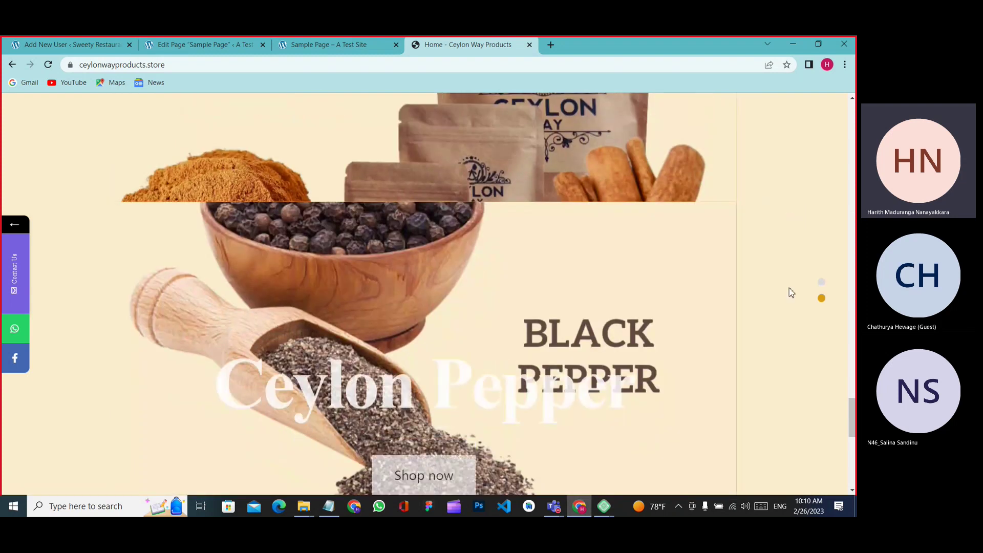
scroll(790, 293, down, 3)
scroll(789, 293, down, 2)
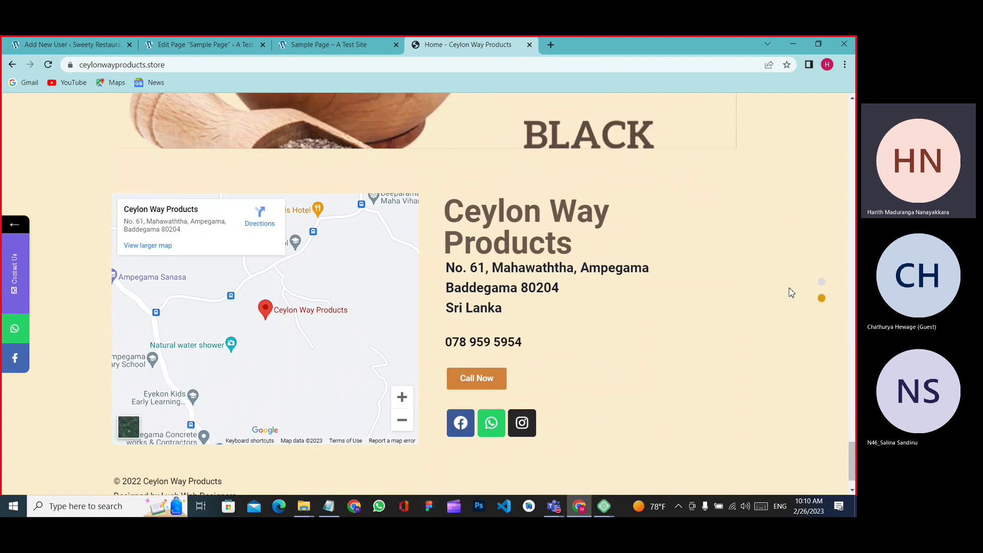
scroll(789, 293, up, 5)
scroll(791, 292, up, 20)
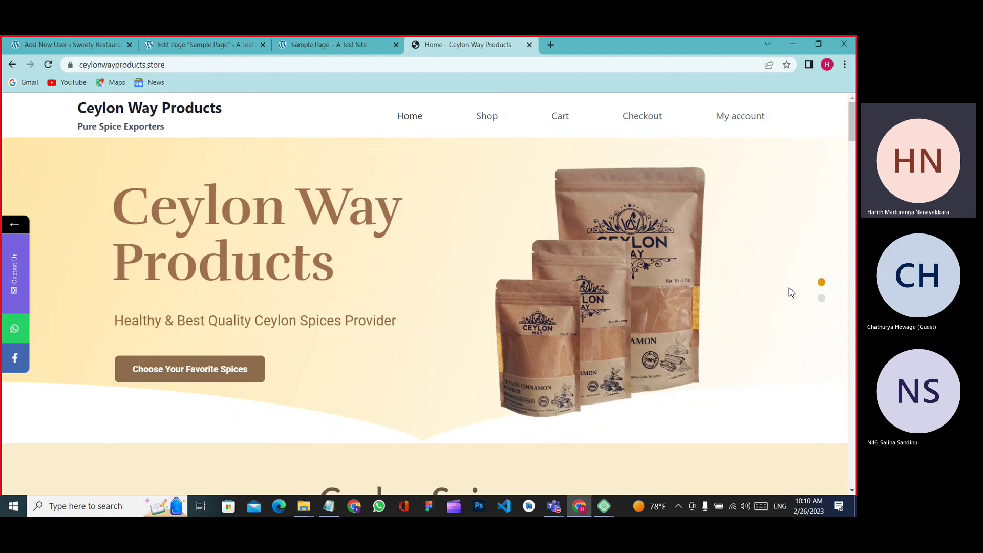
click(292, 46)
click(215, 45)
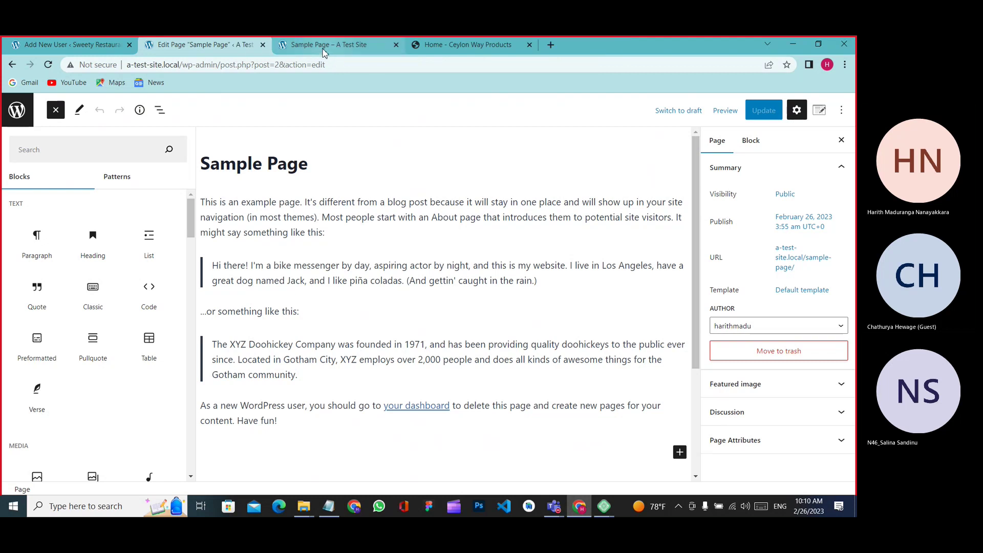
Step: View the Sample Page, visit A Test Site's dashboard and front page, then switch to Sweety Restaurant's Add New User
click(325, 47)
mouse_move(50, 102)
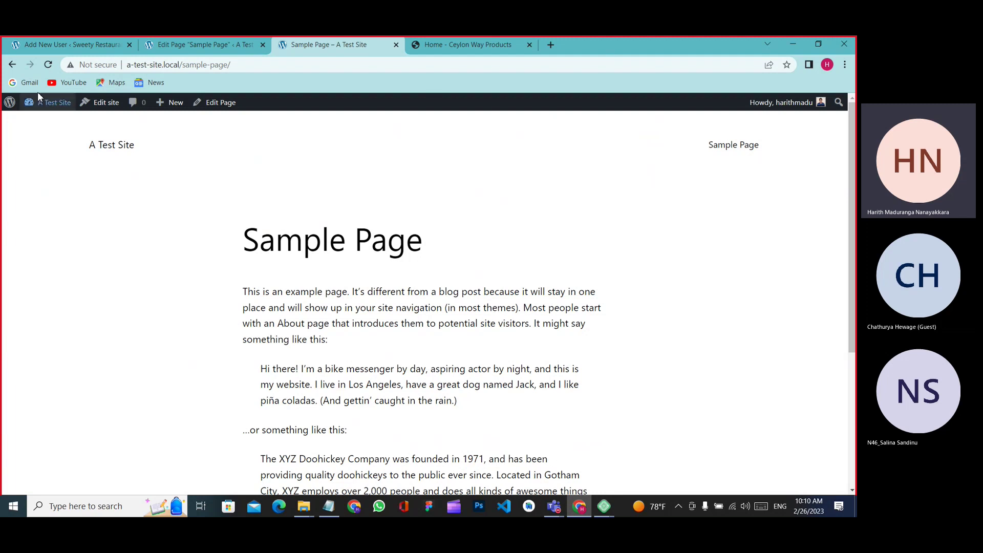
click(46, 122)
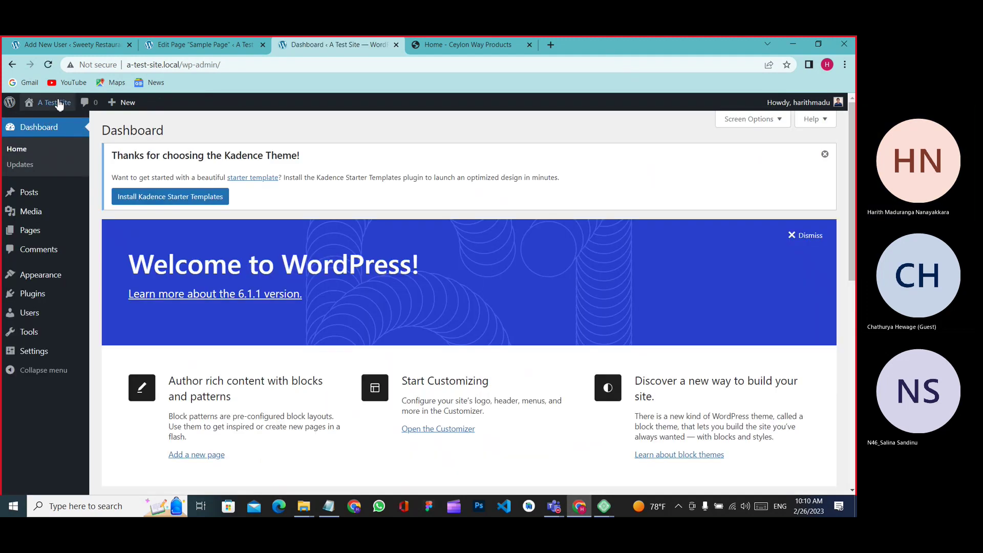
mouse_move(58, 98)
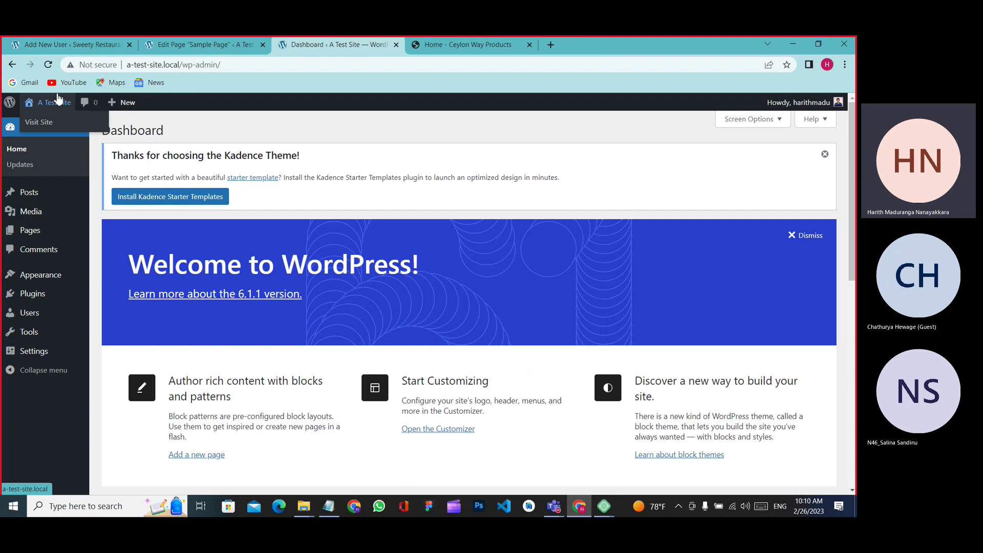
click(43, 123)
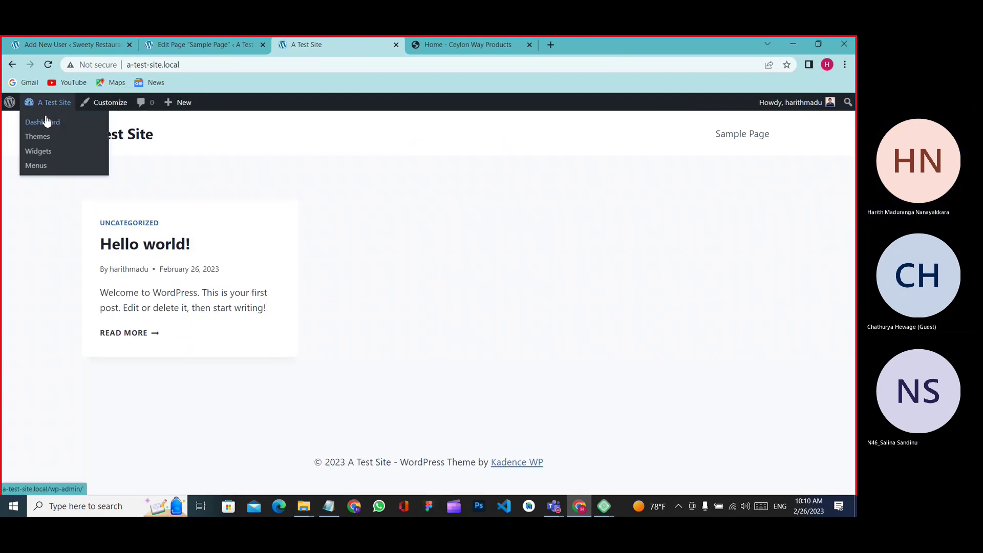
click(45, 123)
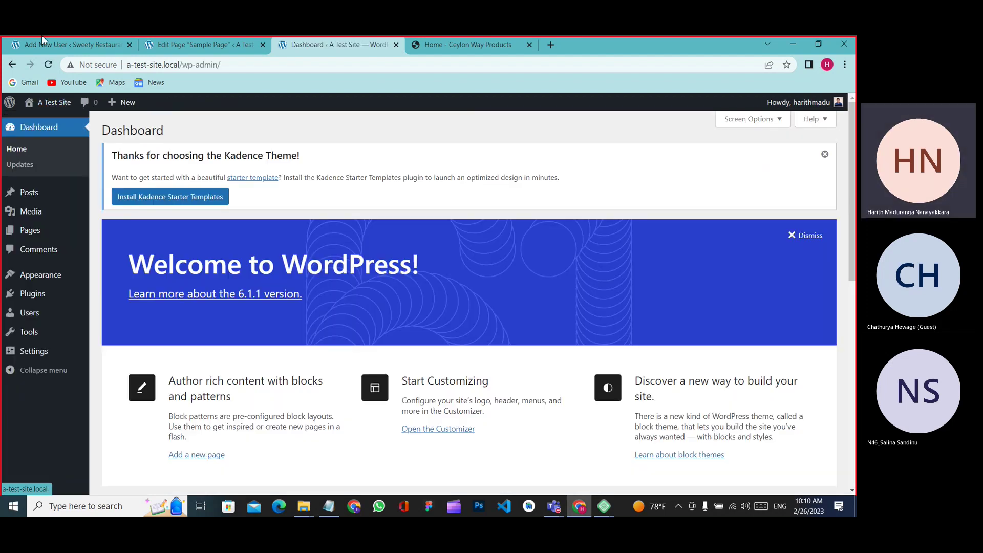
click(71, 45)
Step: Open Sweety Restaurant's Choose & Eat shop page and jump to its product listing
mouse_move(73, 108)
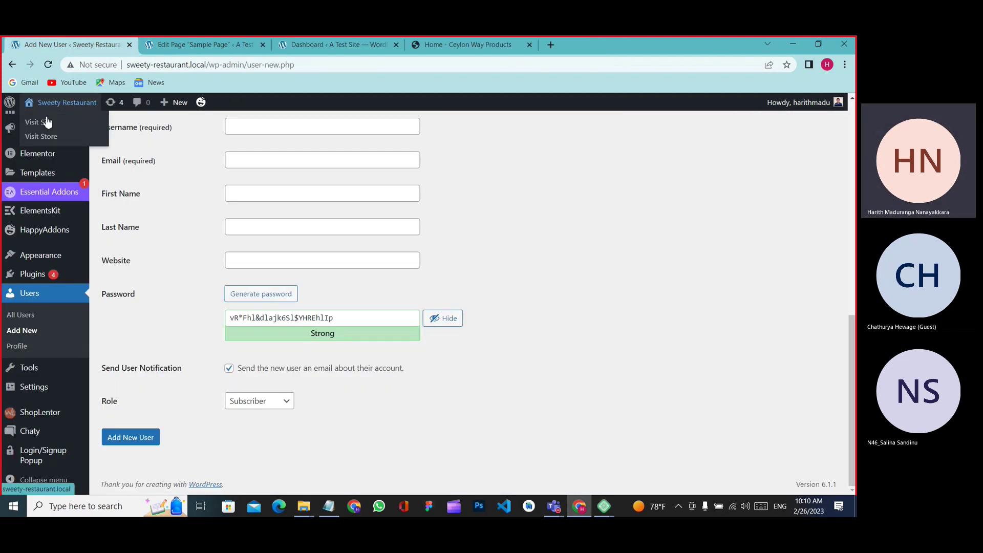
click(44, 136)
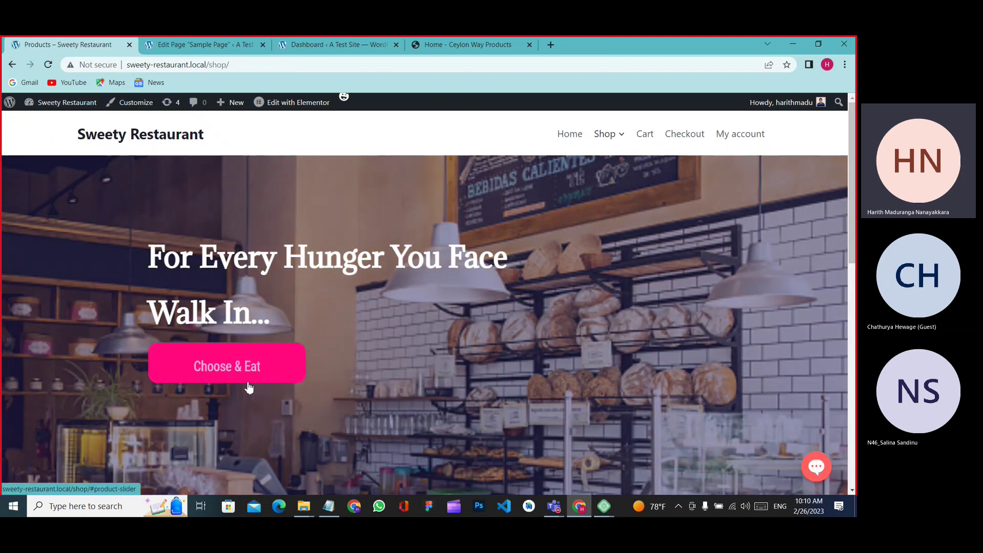
click(247, 381)
scroll(247, 381, down, 5)
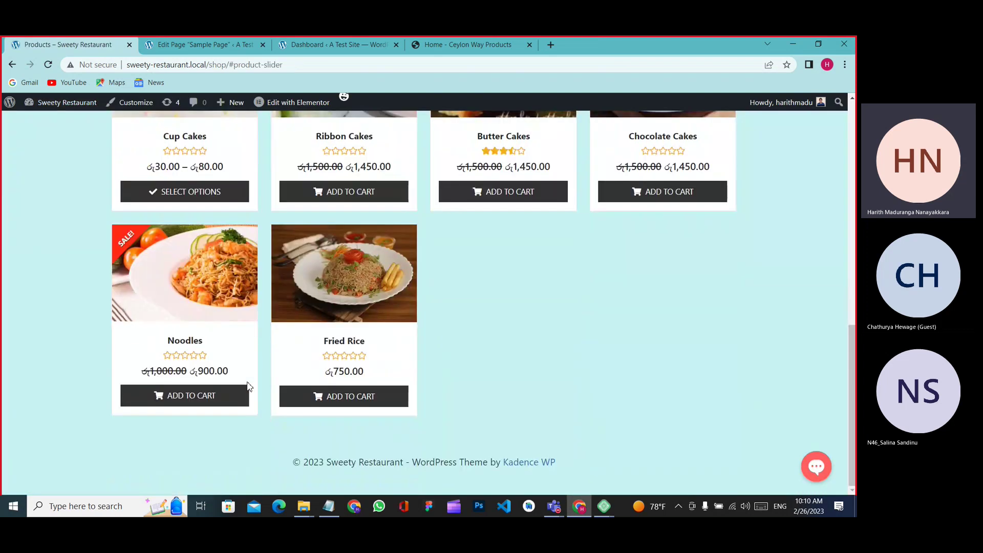
scroll(169, 241, up, 10)
Step: Go to the Sweety Restaurant Dashboard, then visit the site's public home page
mouse_move(94, 99)
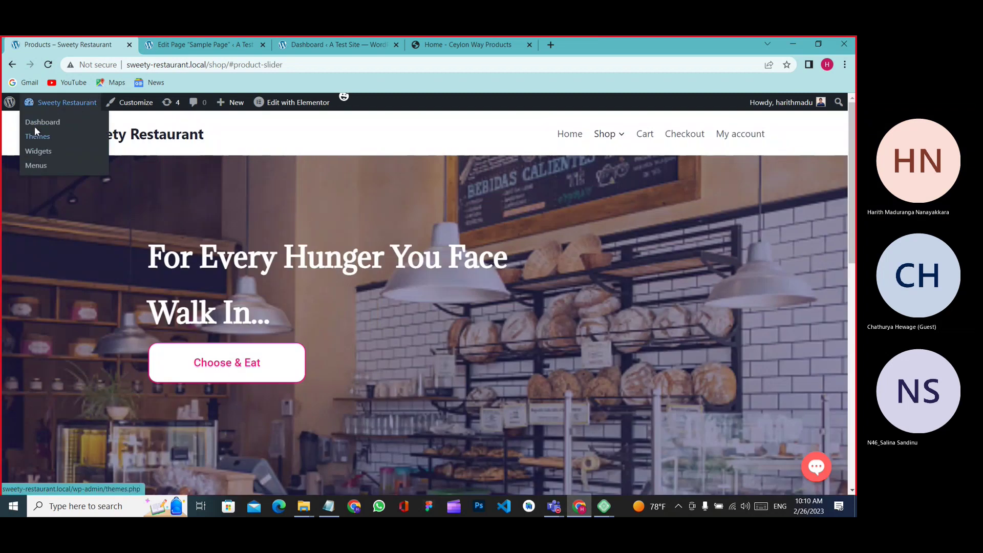
click(44, 124)
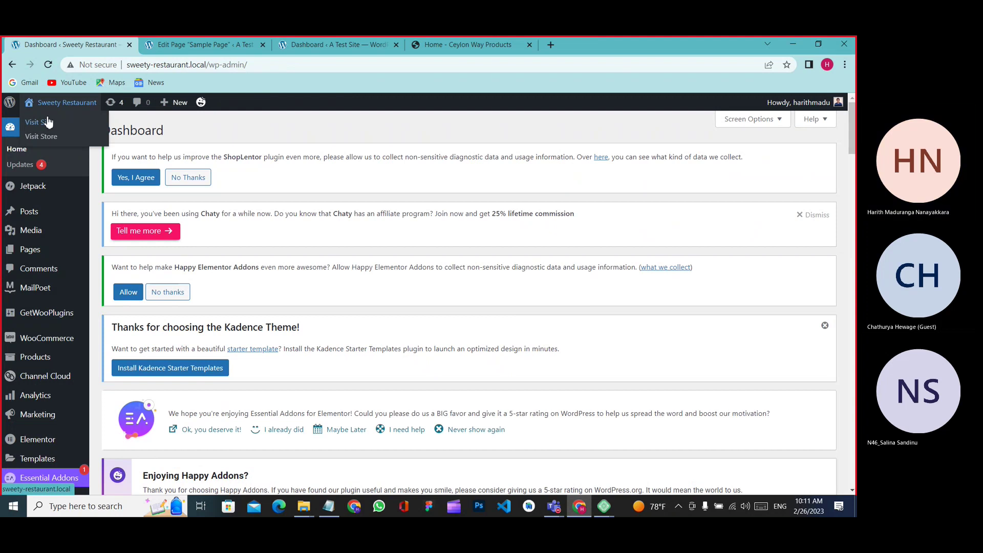
click(47, 122)
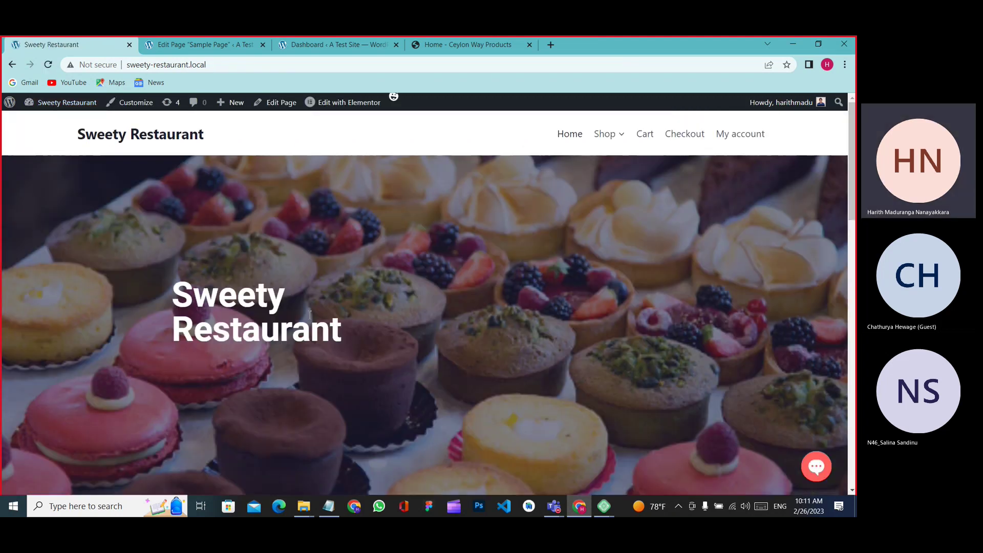
scroll(308, 314, down, 10)
scroll(308, 314, up, 10)
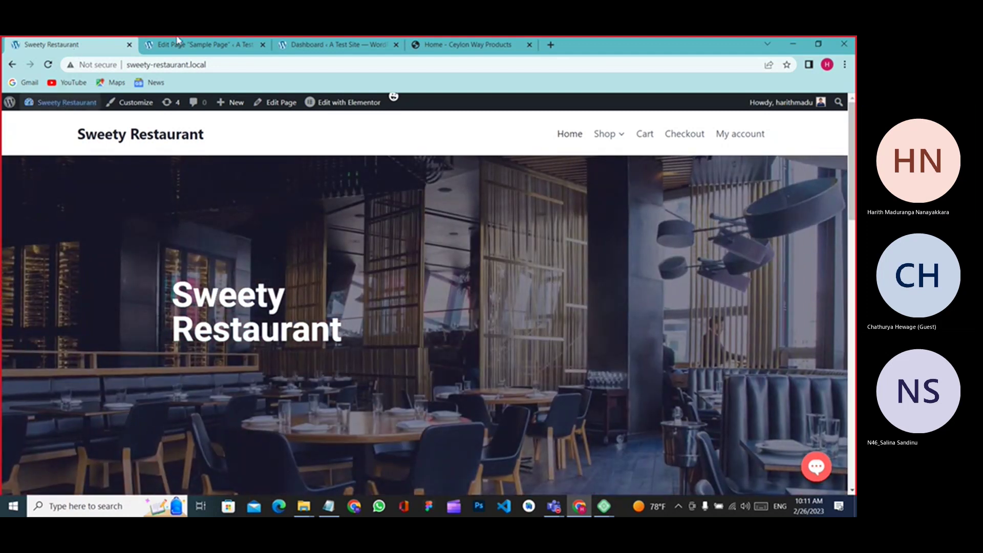
mouse_move(59, 109)
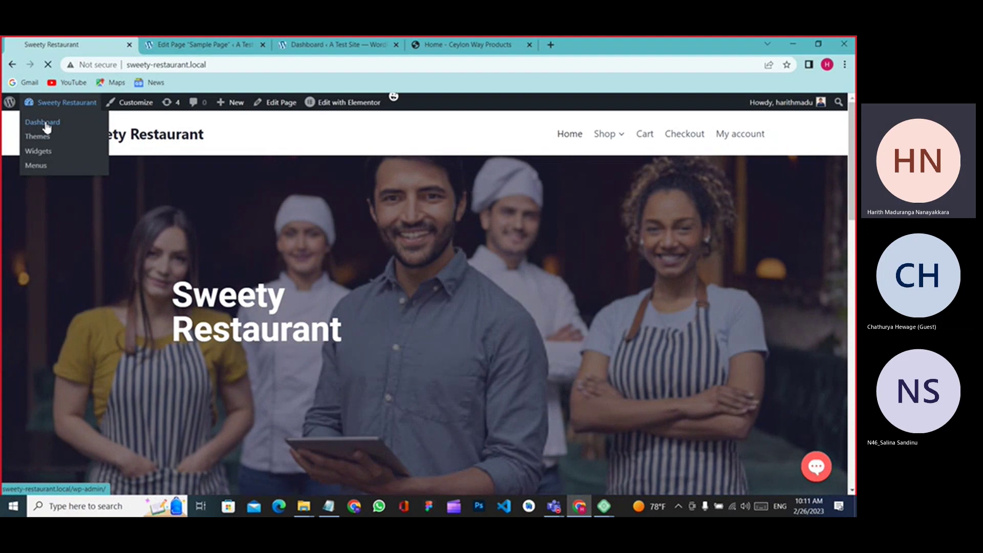
Step: Open Sweety Restaurant's Dashboard and browse the WooCommerce, Products and ElementsKit sidebar submenus
click(45, 123)
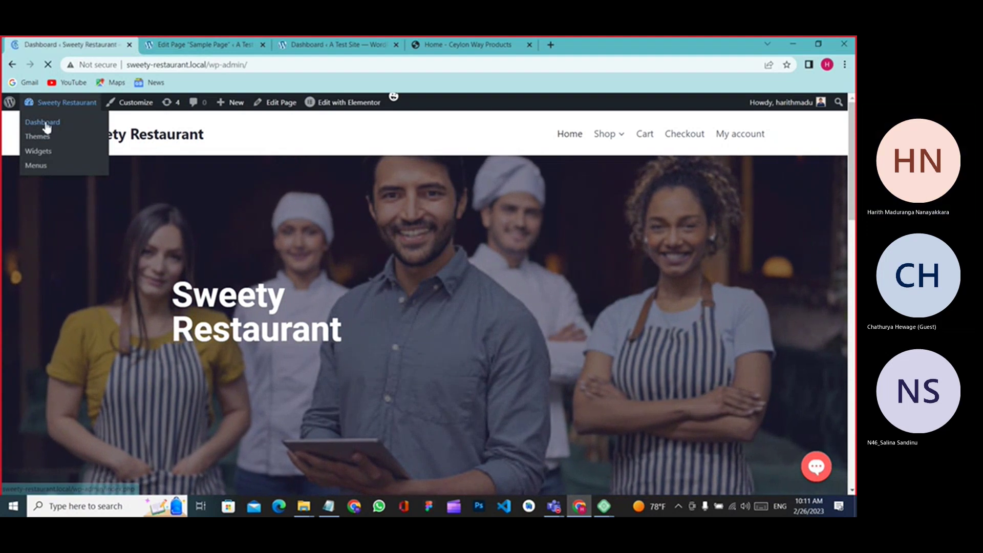
scroll(40, 337, down, 4)
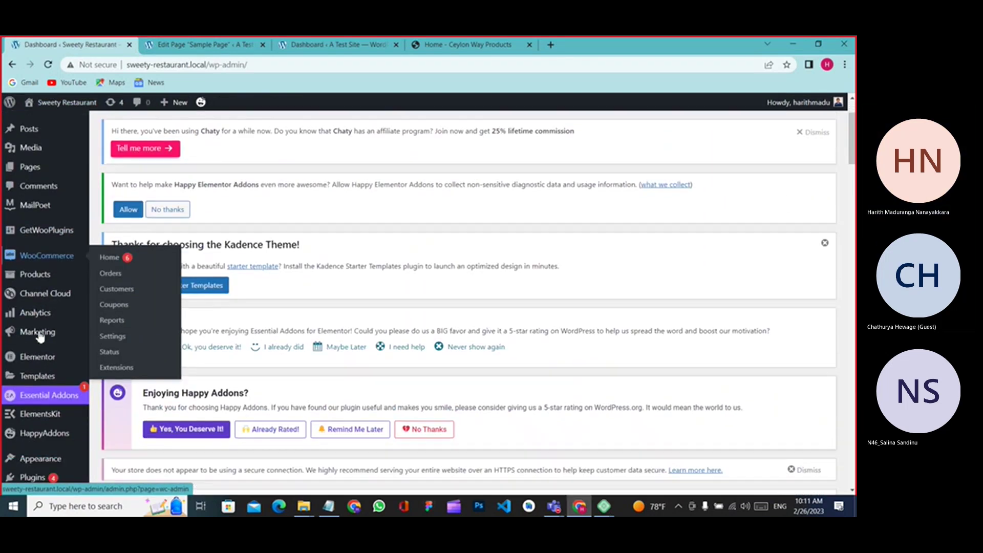
scroll(40, 337, down, 1)
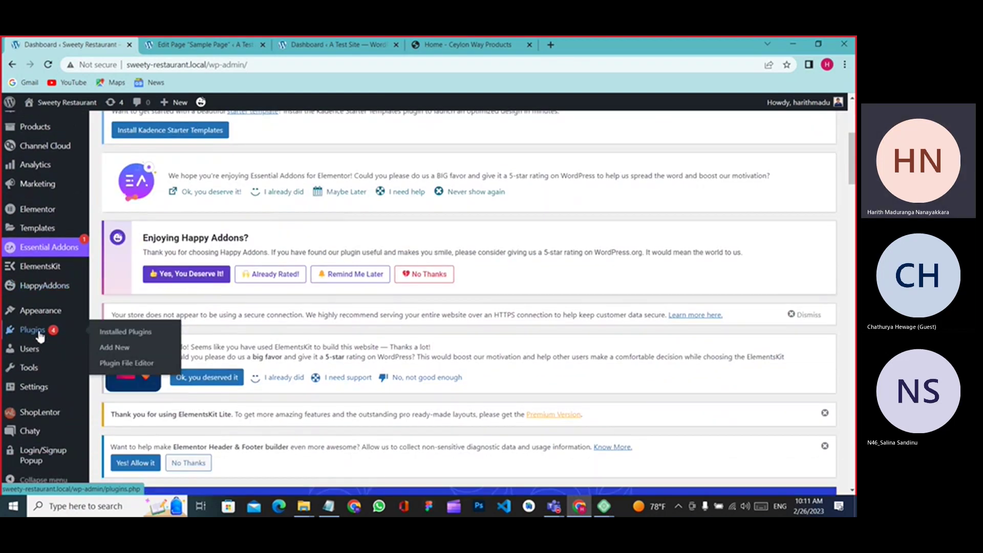
scroll(40, 337, up, 4)
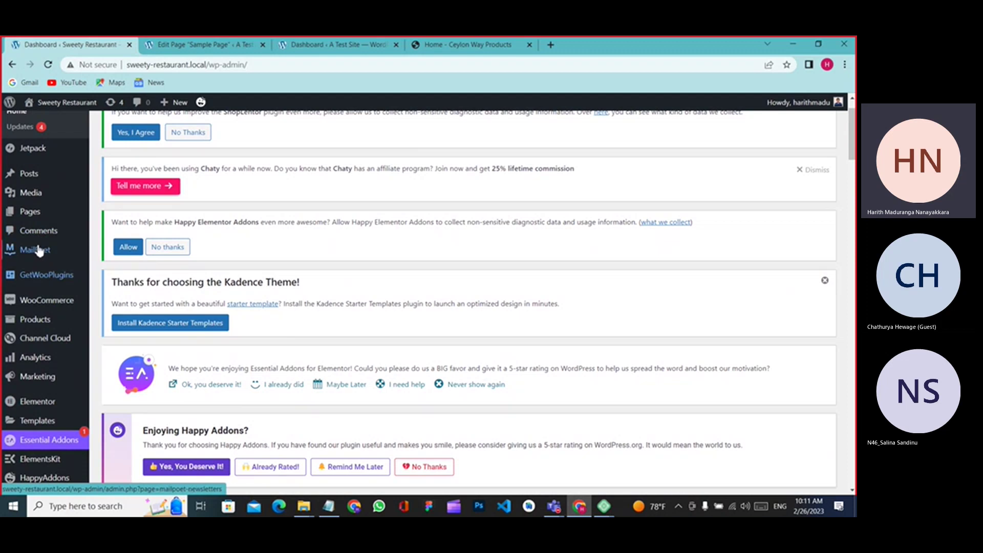
mouse_move(35, 280)
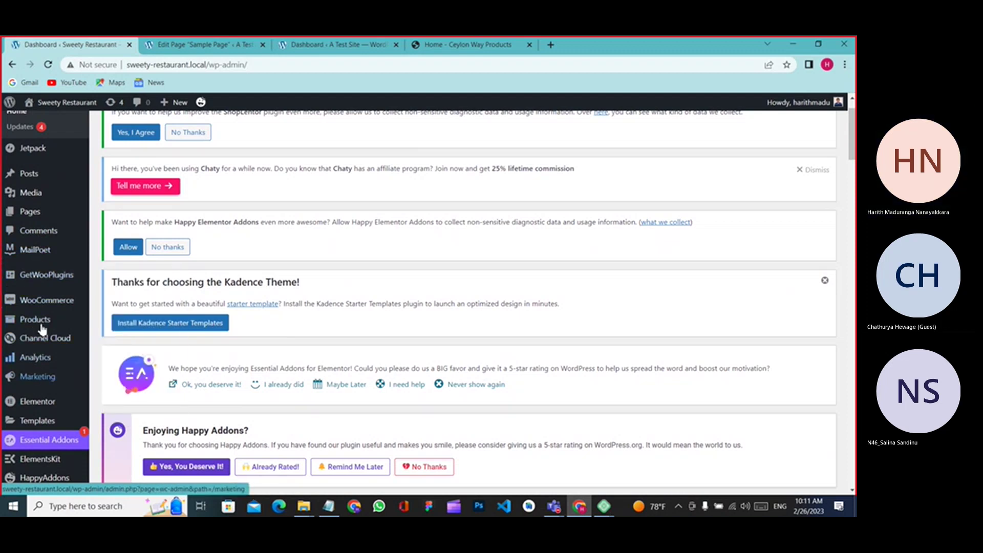
mouse_move(38, 299)
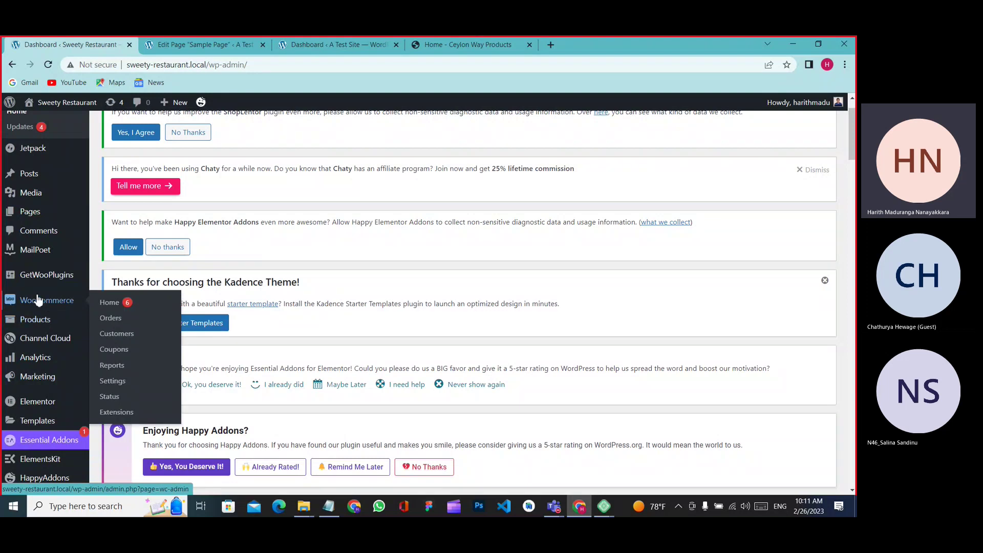
scroll(38, 299, down, 3)
mouse_move(41, 153)
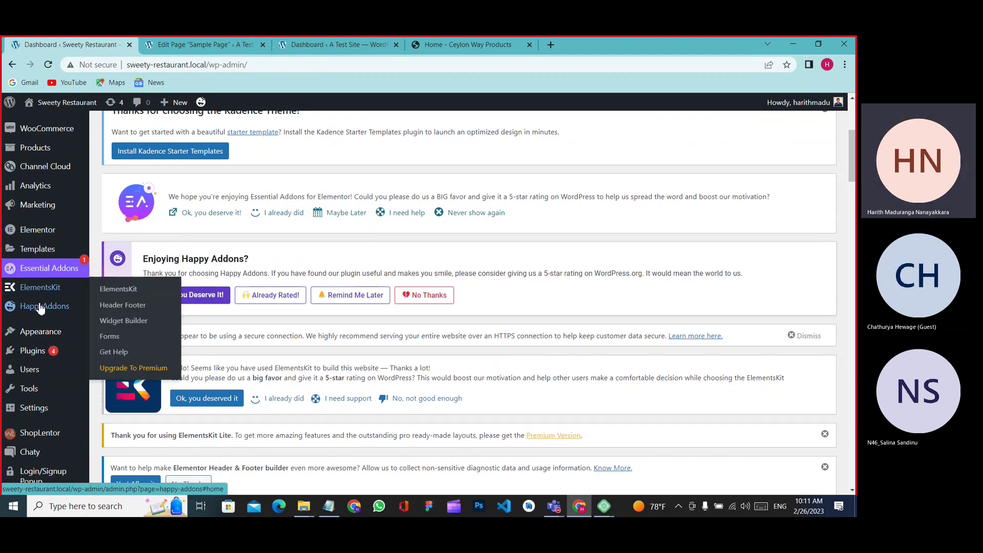
scroll(39, 361, down, 3)
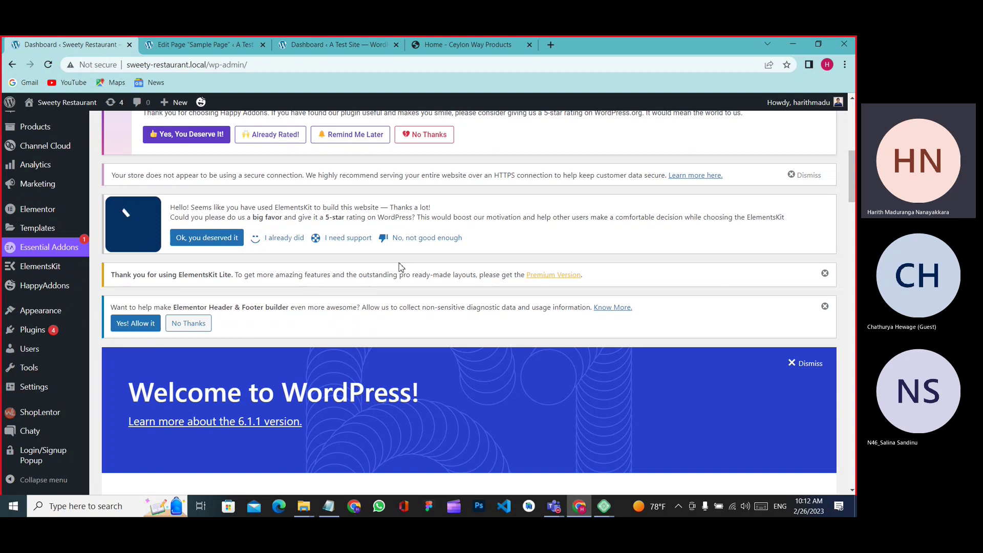
Step: Scroll the Ceylon Way Products homepage, then switch to the 'Dashboard ‹ A Test Site' tab
click(454, 43)
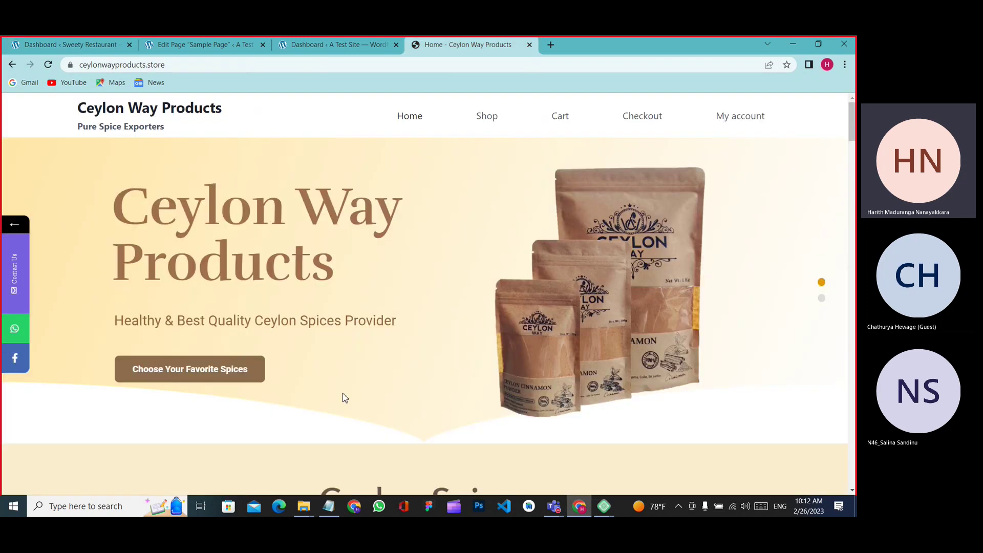
scroll(390, 364, down, 10)
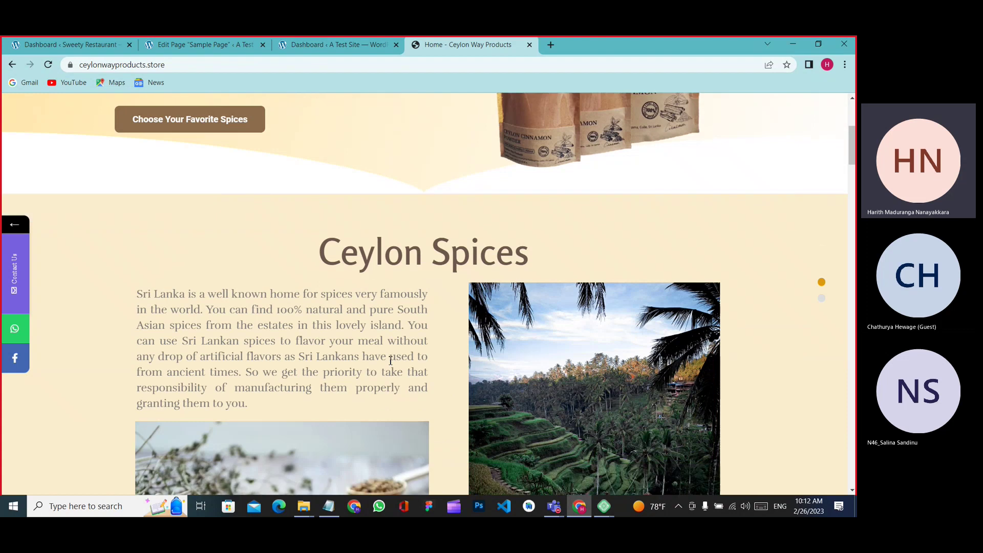
scroll(390, 364, down, 3)
scroll(391, 364, up, 15)
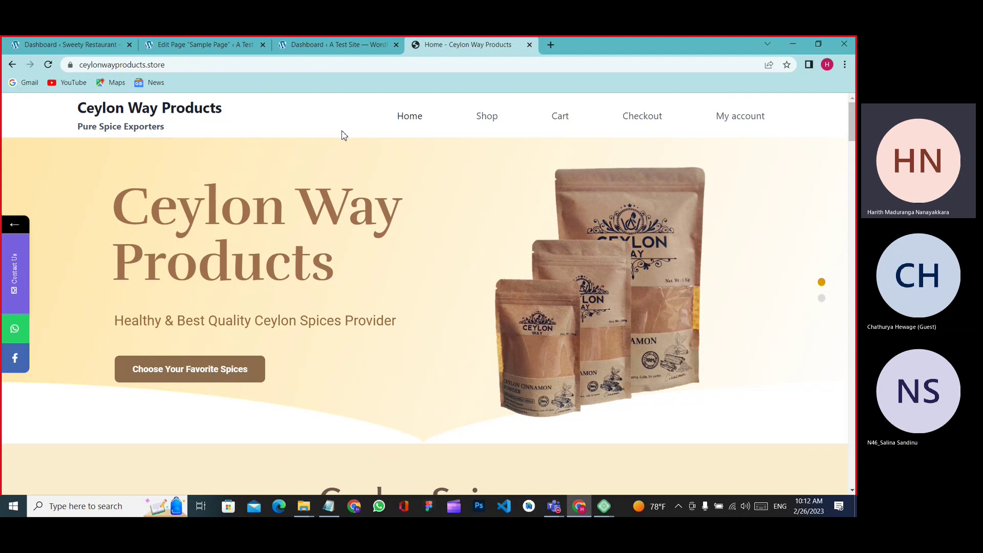
click(311, 48)
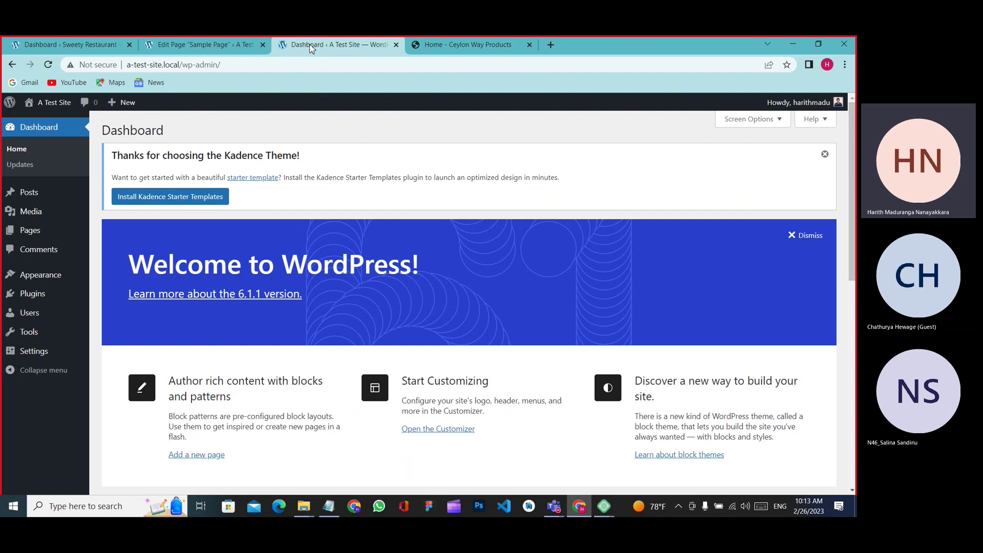
Step: Open Plugins > Installed Plugins for A Test Site
mouse_move(35, 299)
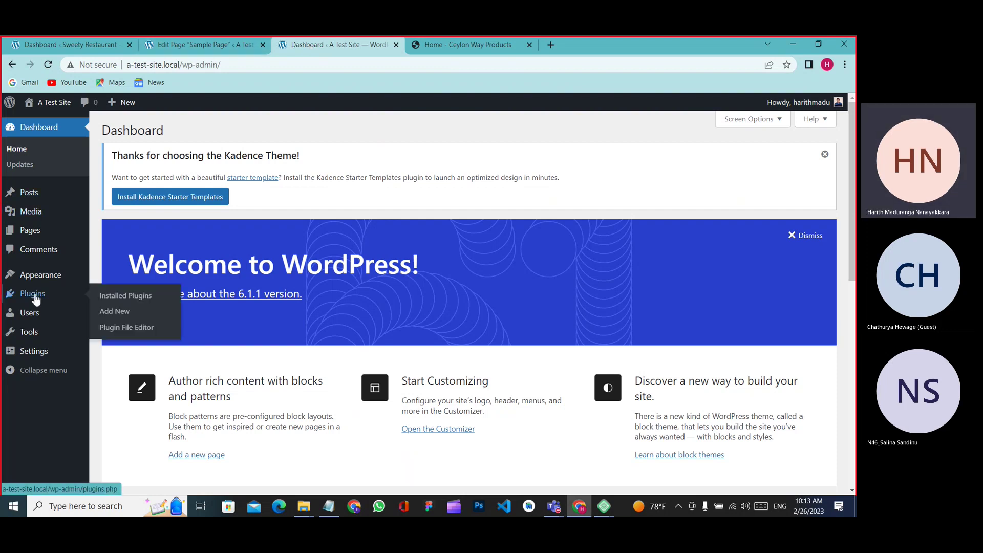
click(121, 298)
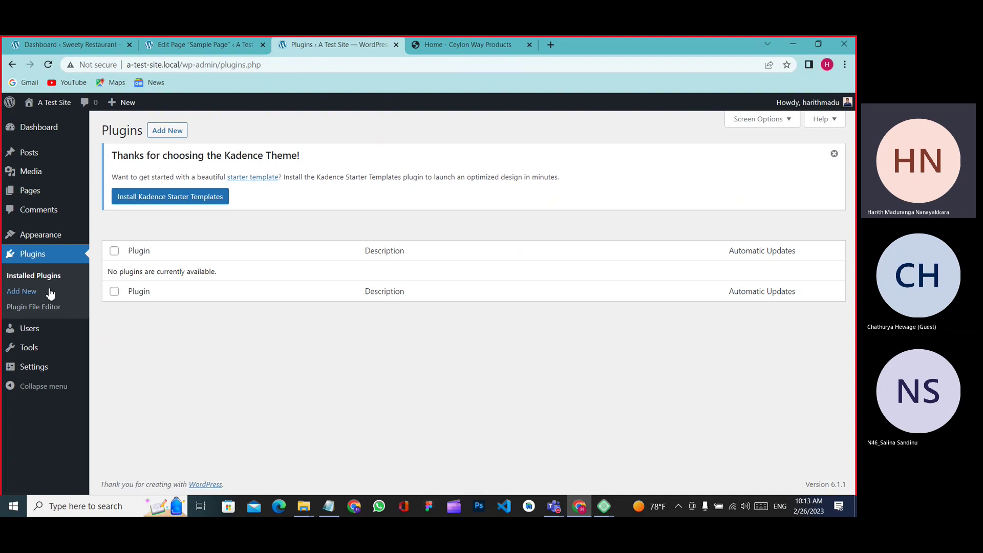
Step: Open Plugins > Add New, scroll through the Featured plugins, and click into the Search plugins box
click(25, 291)
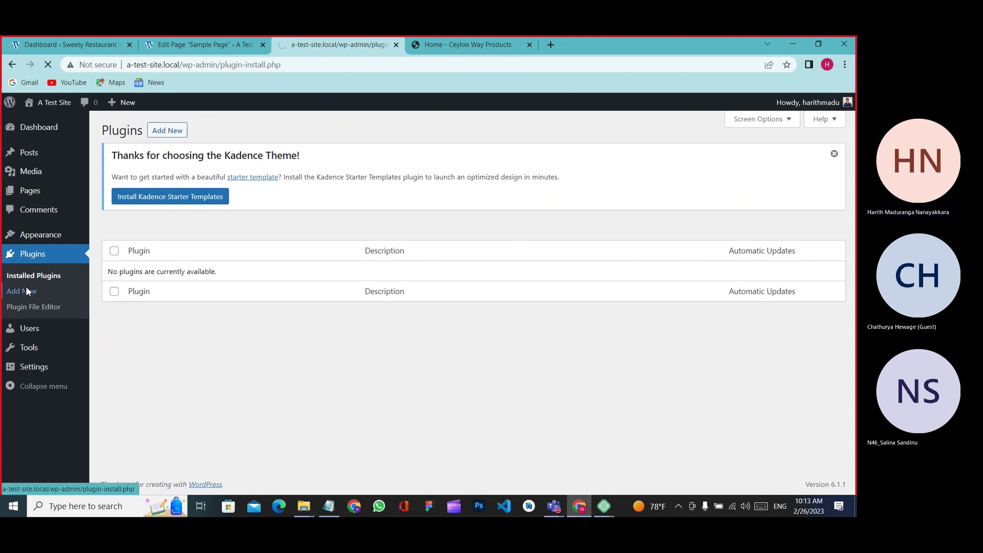
scroll(316, 342, down, 1)
scroll(316, 342, down, 12)
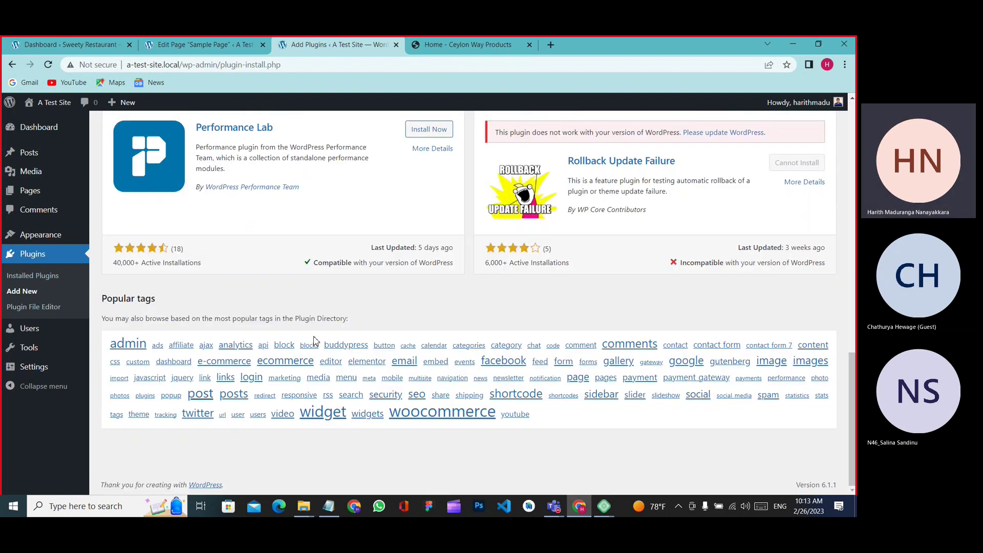
scroll(316, 341, up, 2)
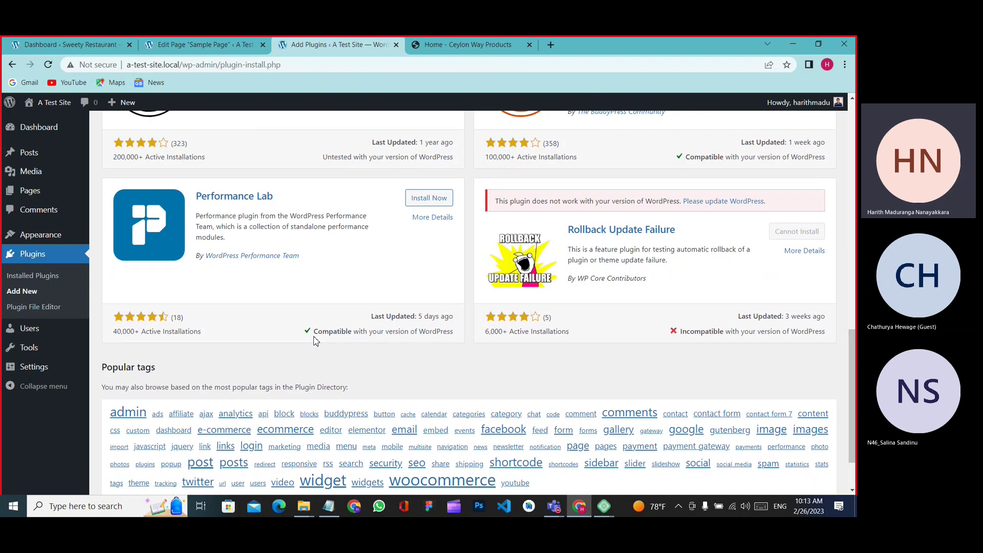
scroll(316, 341, up, 6)
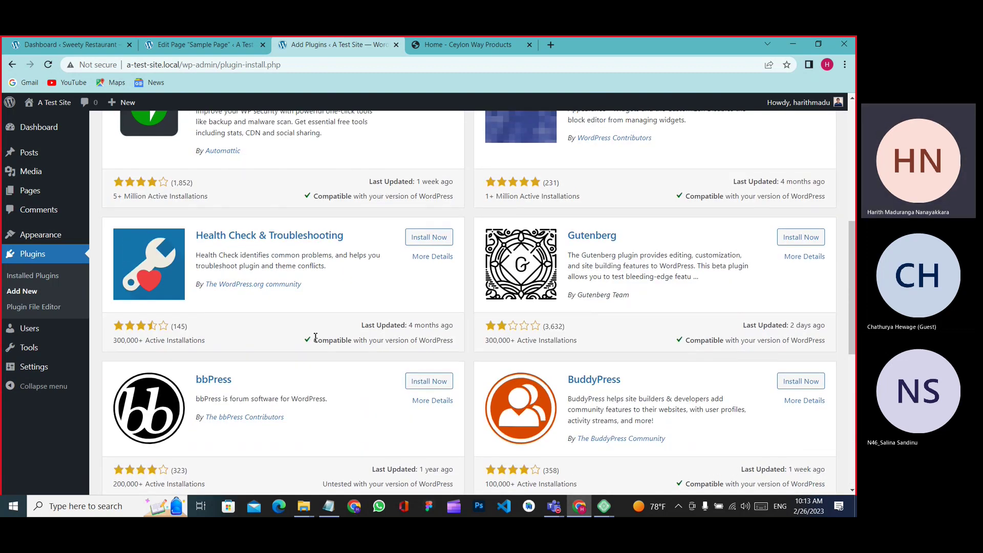
scroll(316, 339, up, 3)
scroll(316, 341, up, 4)
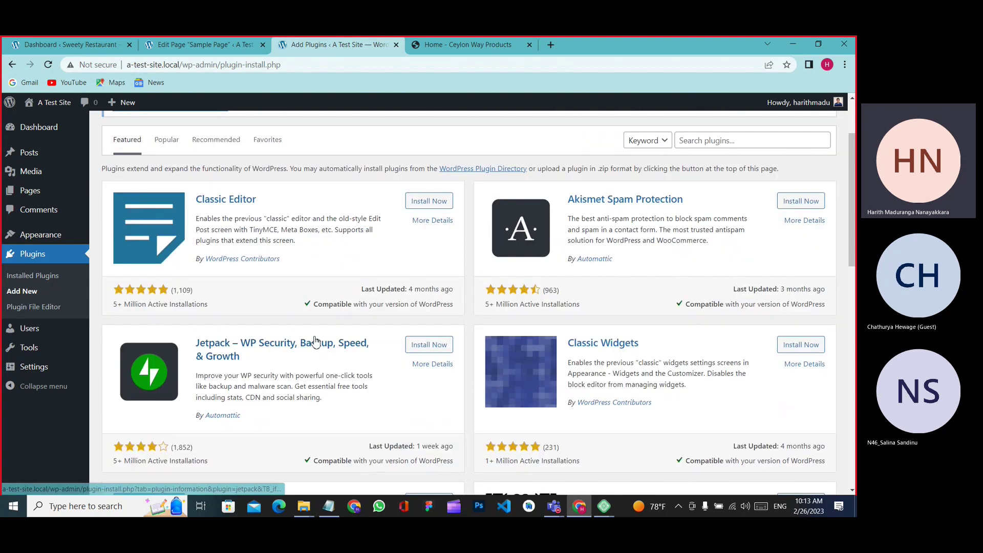
scroll(316, 341, down, 1)
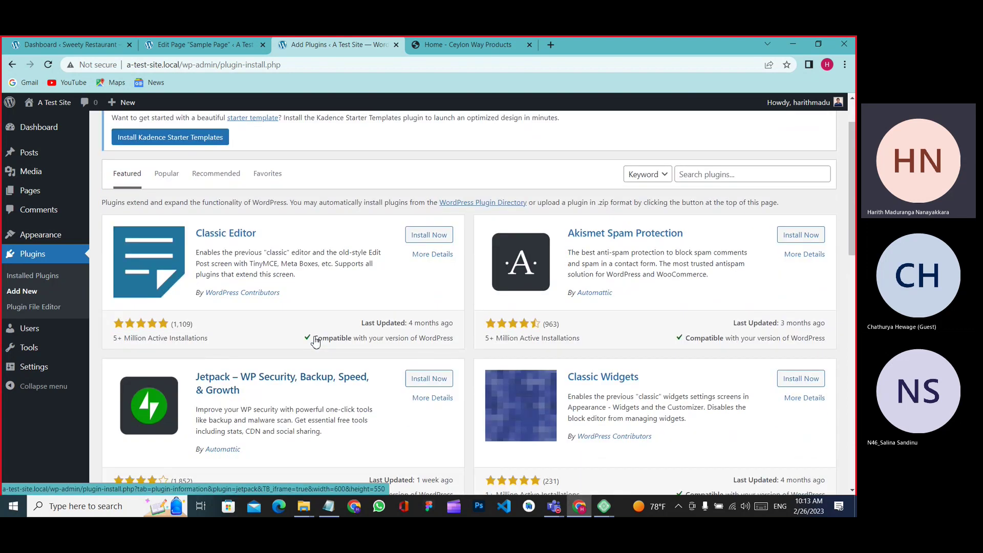
scroll(316, 342, down, 1)
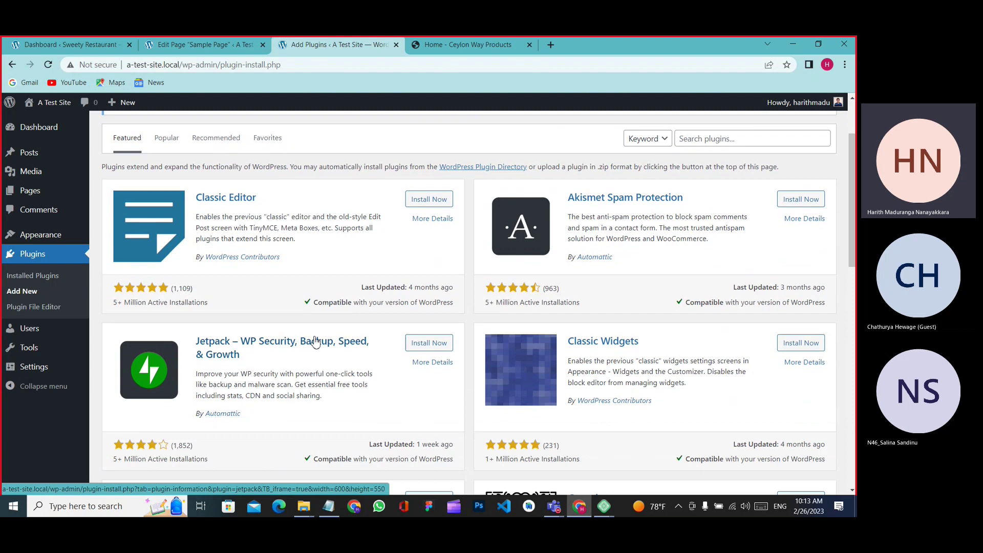
scroll(315, 342, down, 2)
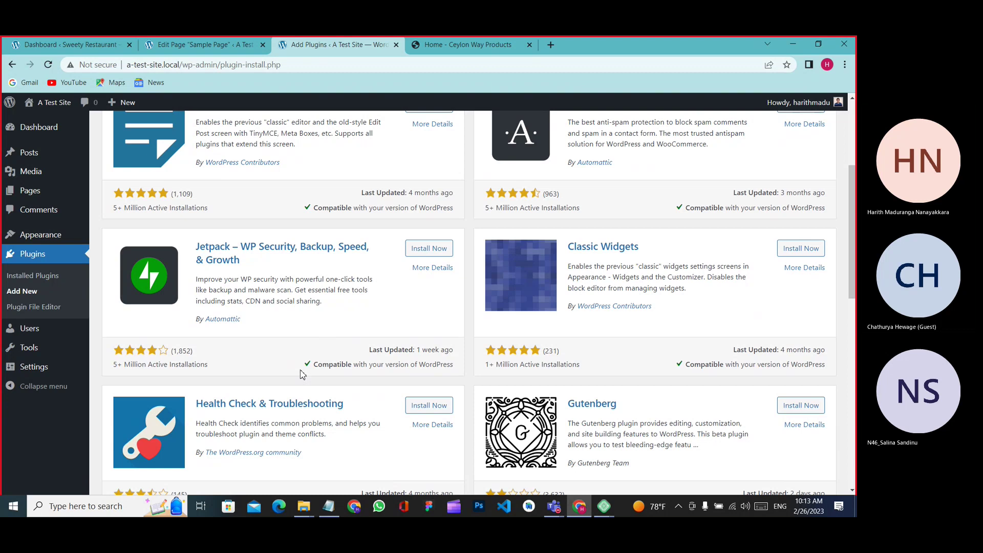
scroll(301, 374, up, 4)
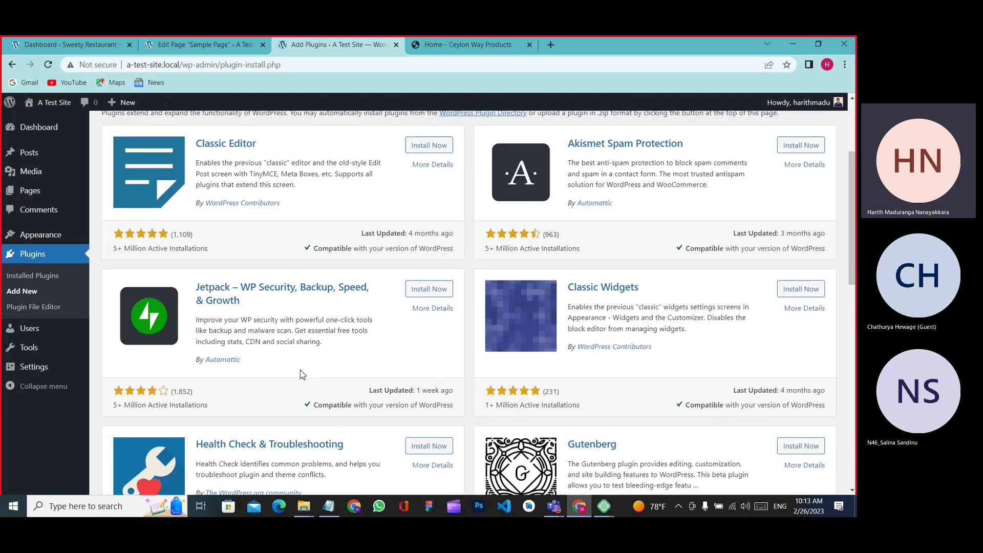
click(697, 233)
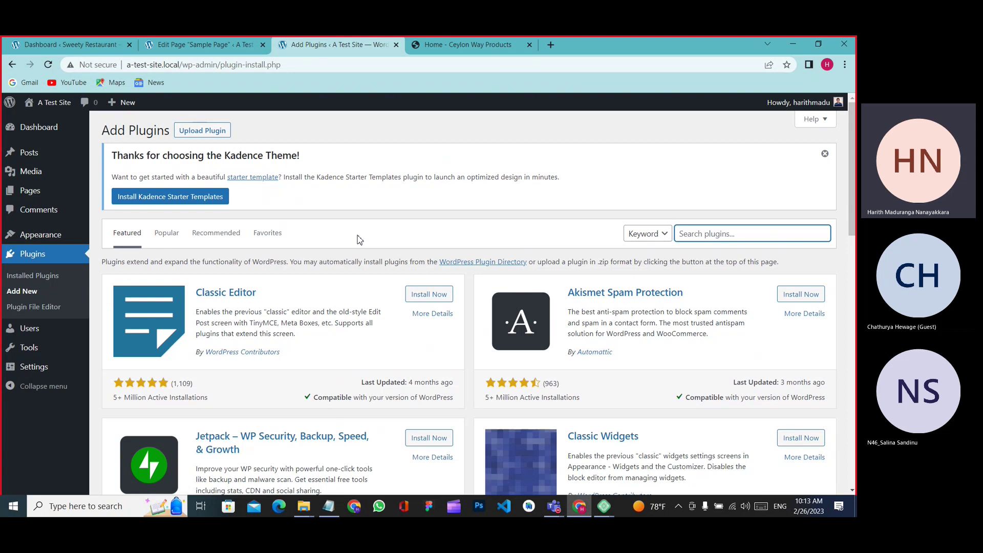
click(192, 45)
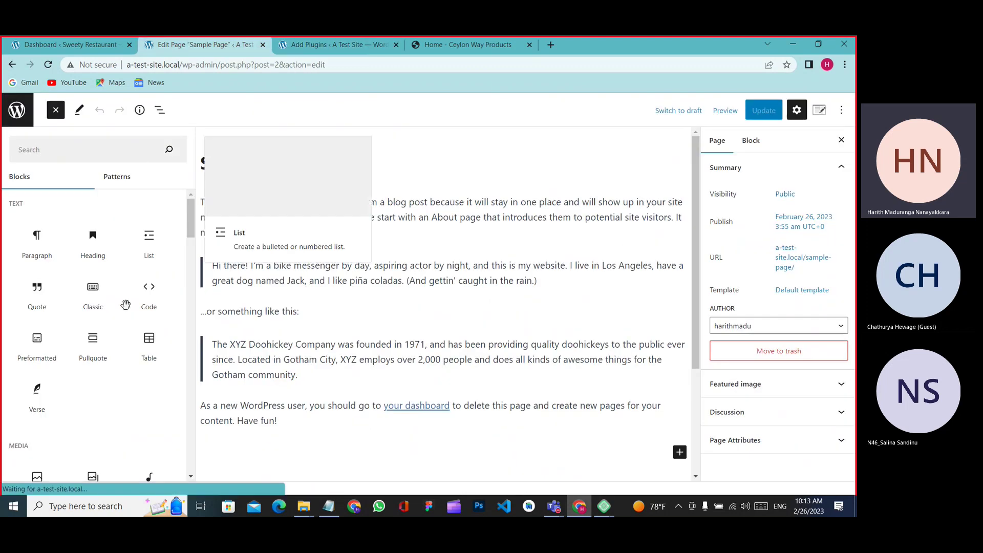
scroll(113, 355, down, 5)
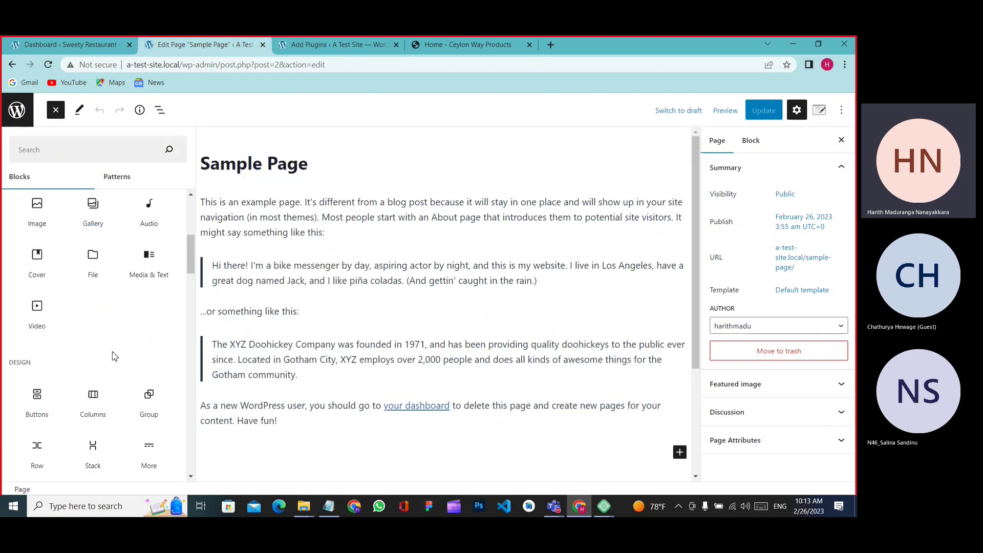
scroll(114, 357, down, 8)
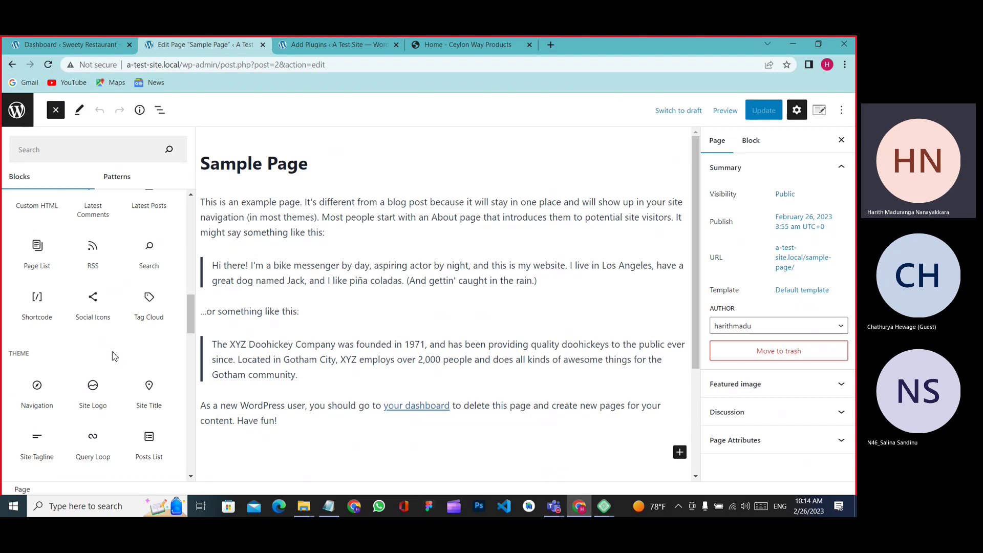
scroll(114, 357, down, 6)
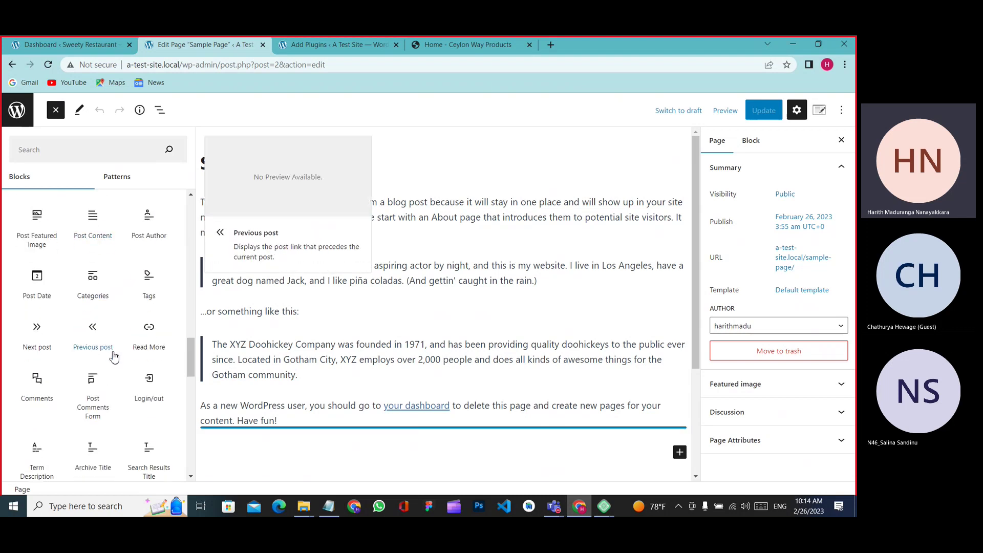
scroll(113, 357, down, 6)
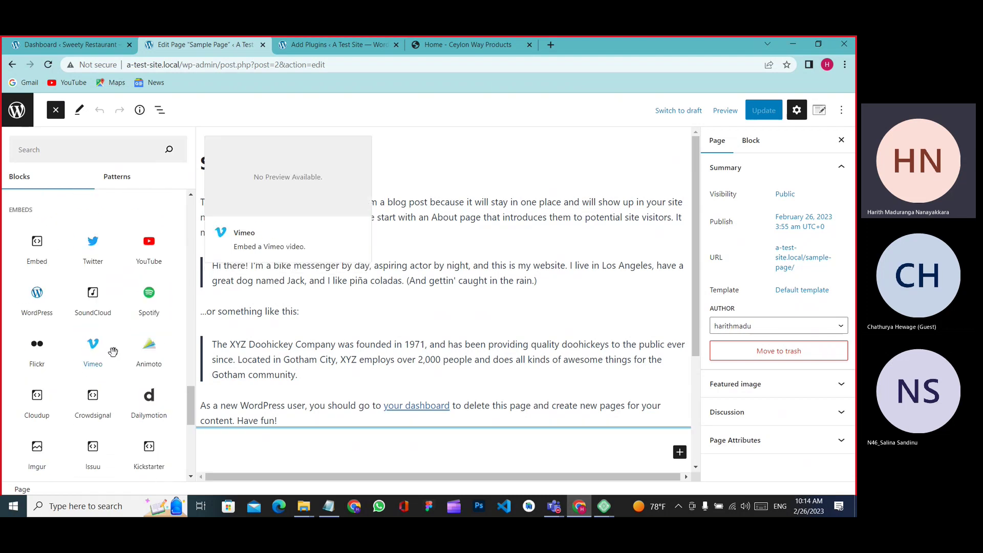
scroll(113, 351, up, 12)
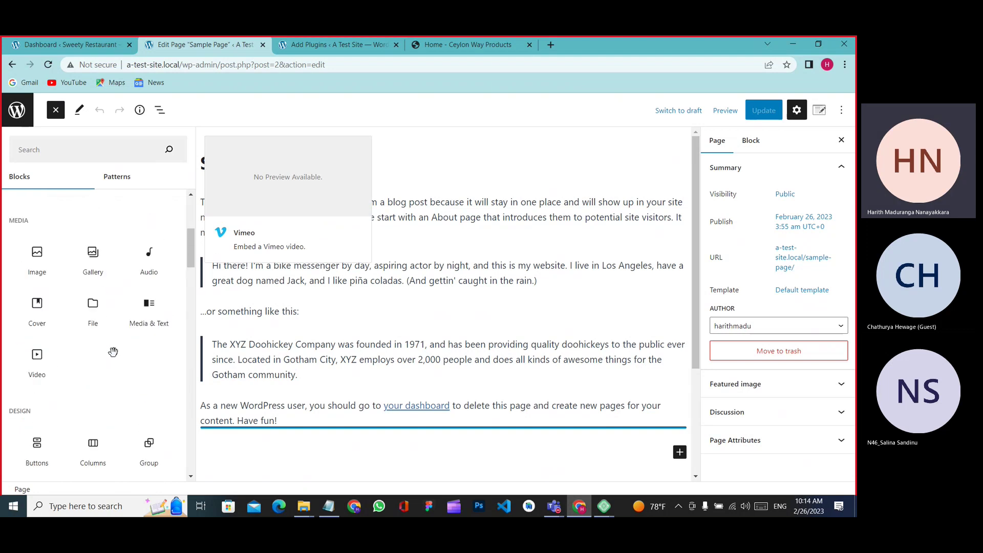
scroll(113, 351, up, 4)
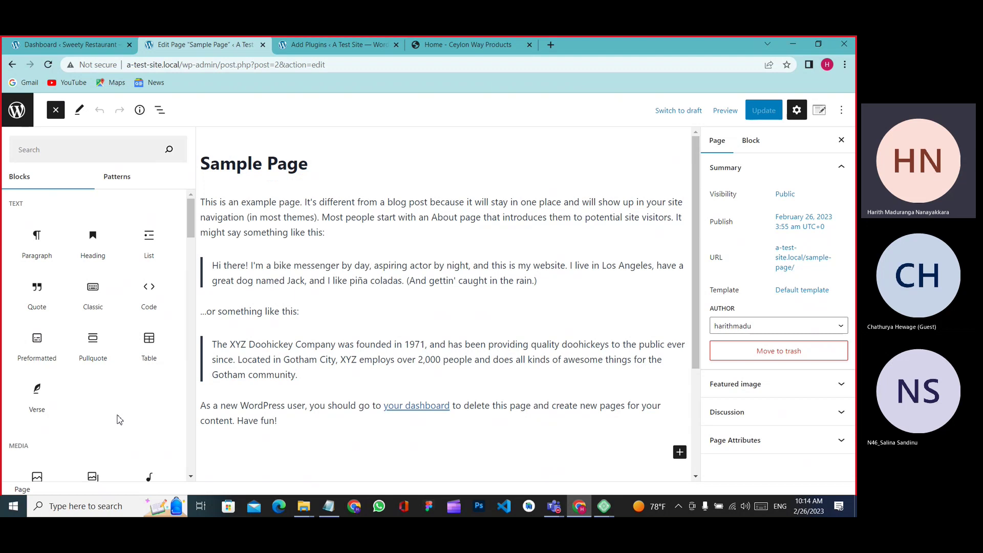
click(337, 46)
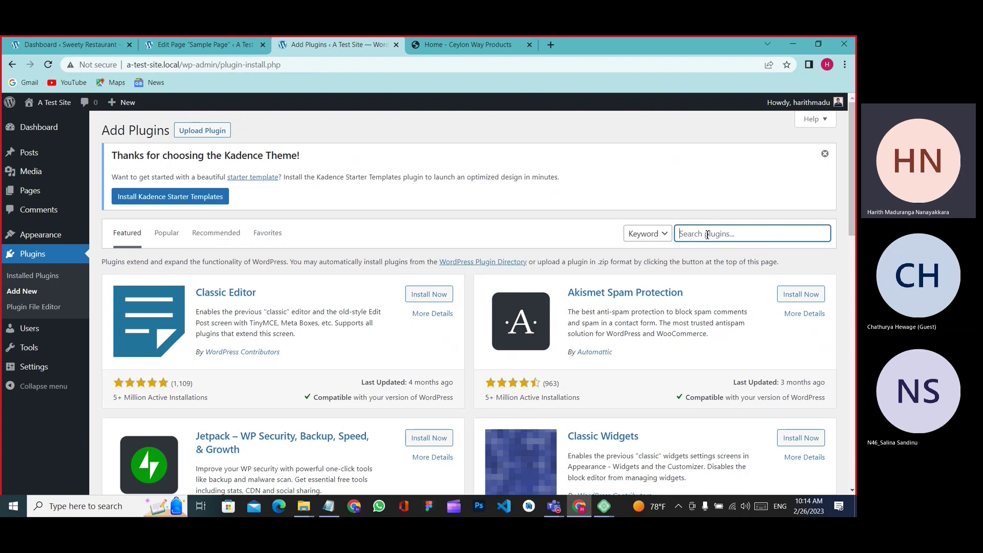
Step: Search the plugin directory for 'elementor'
text(ele)
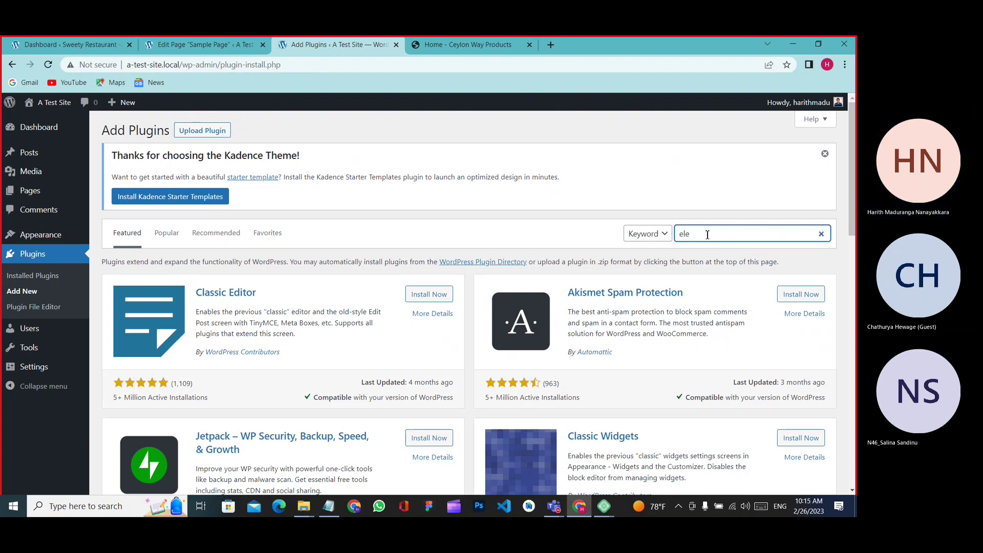
text(mentor)
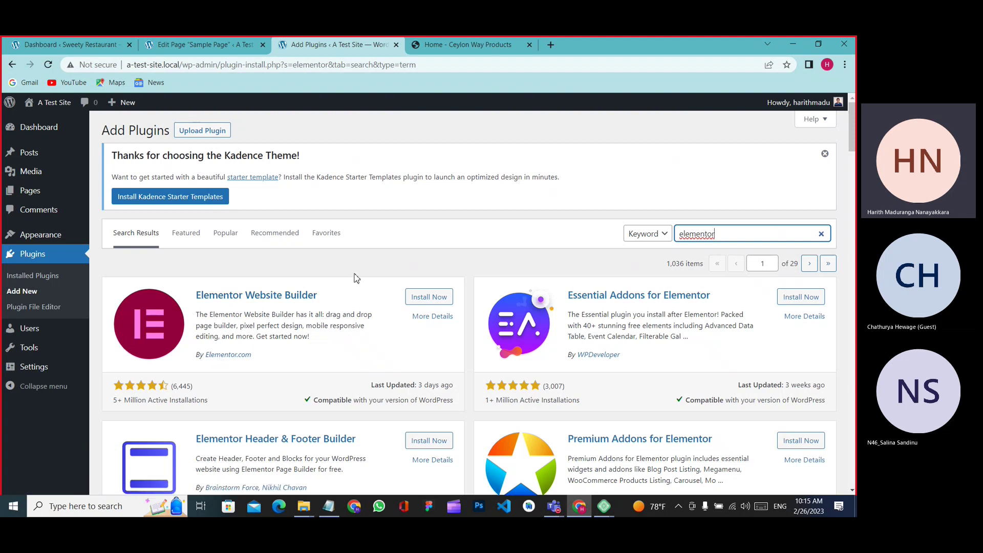
Step: Install the Elementor Website Builder plugin and activate it, bringing up its Getting Started wizard
click(423, 302)
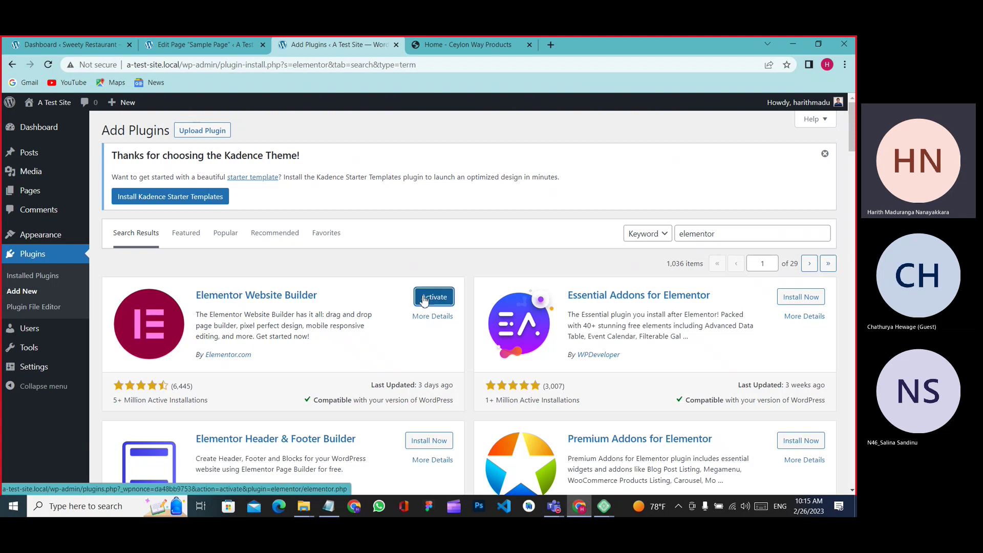
click(424, 300)
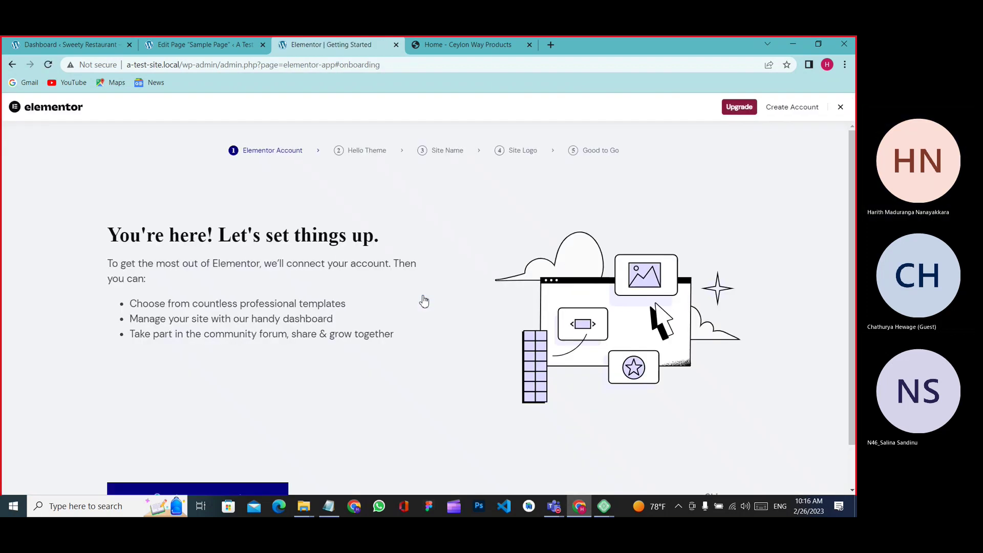
scroll(409, 312, down, 1)
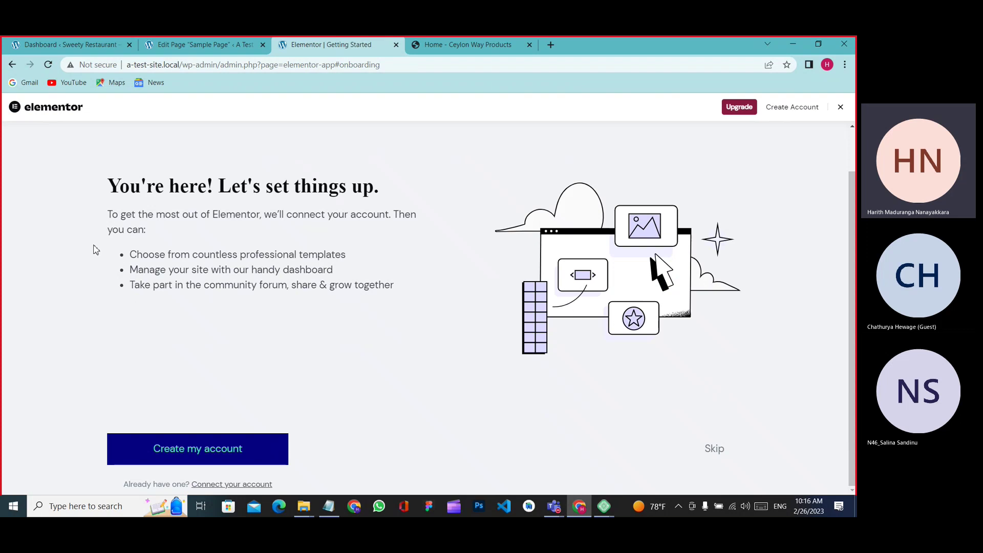
click(12, 65)
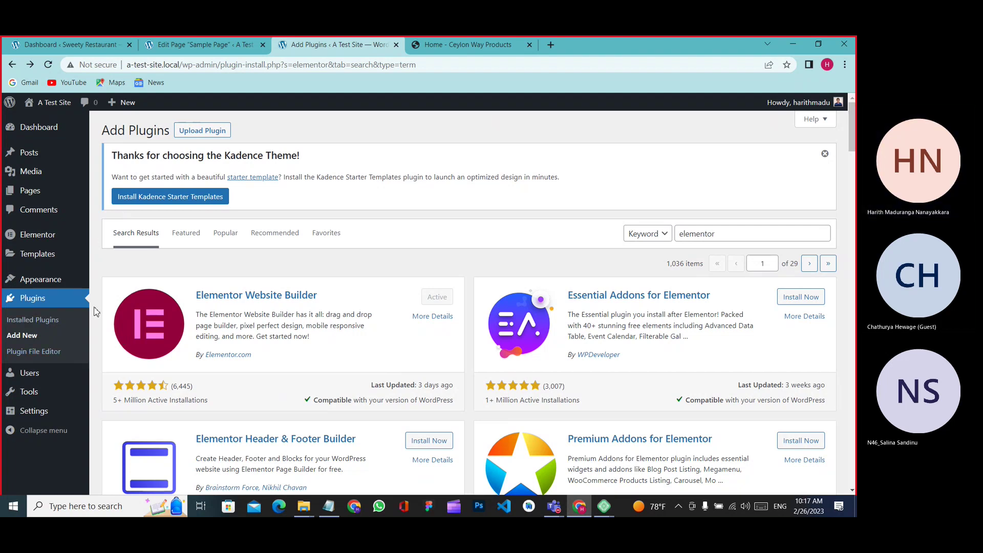
mouse_move(37, 235)
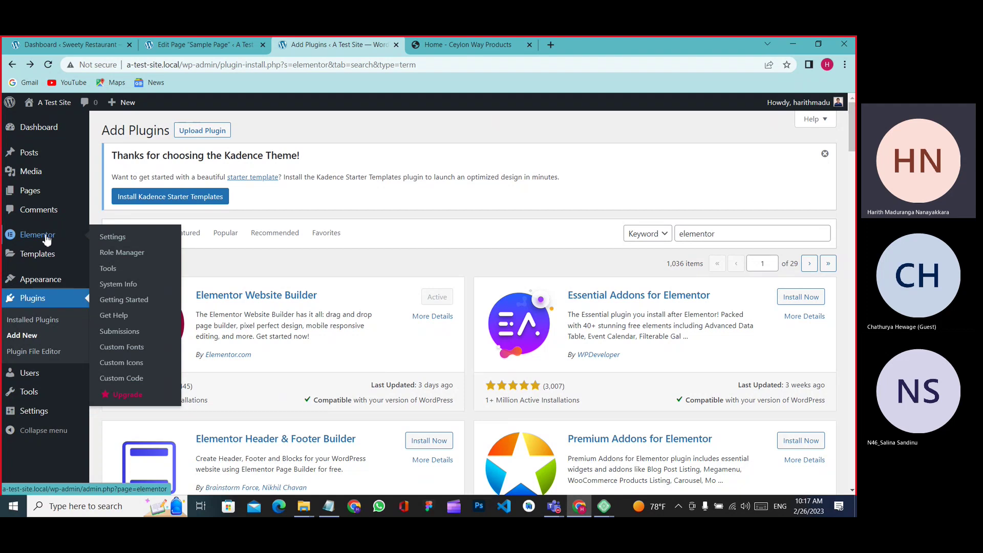
mouse_move(41, 192)
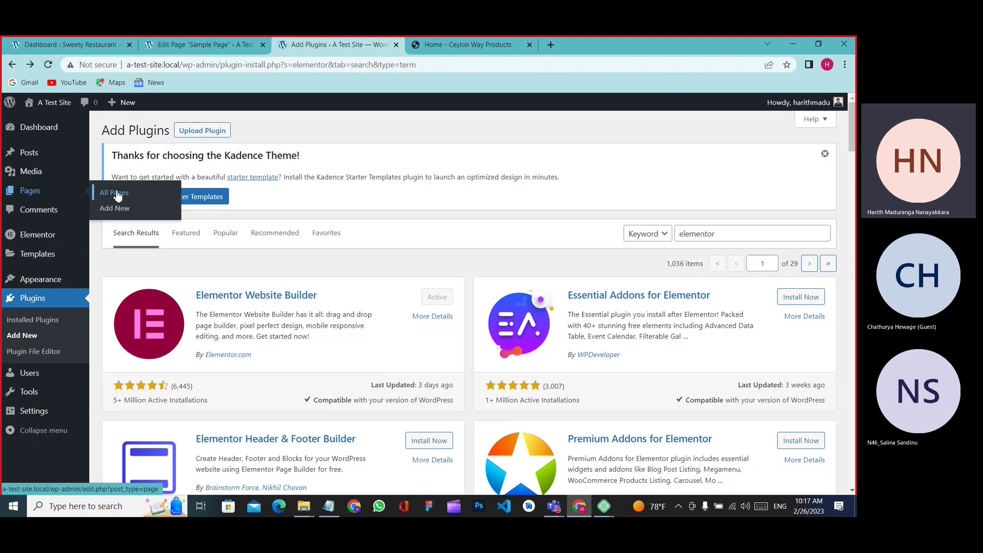
Step: Create a new page titled 'Home' in the block editor
click(115, 209)
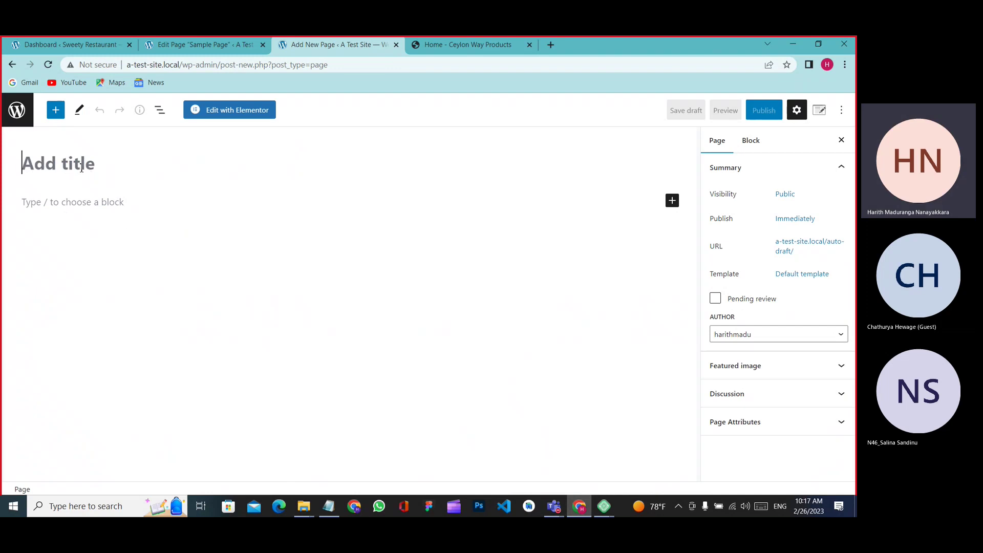
text(Home)
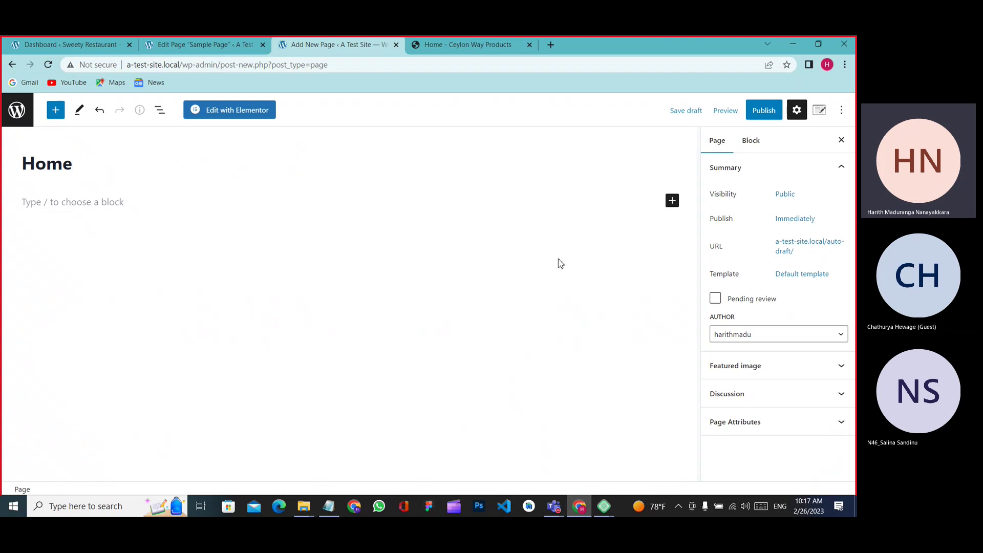
Step: Publish the Home page, confirming in the pre-publish panel
click(764, 112)
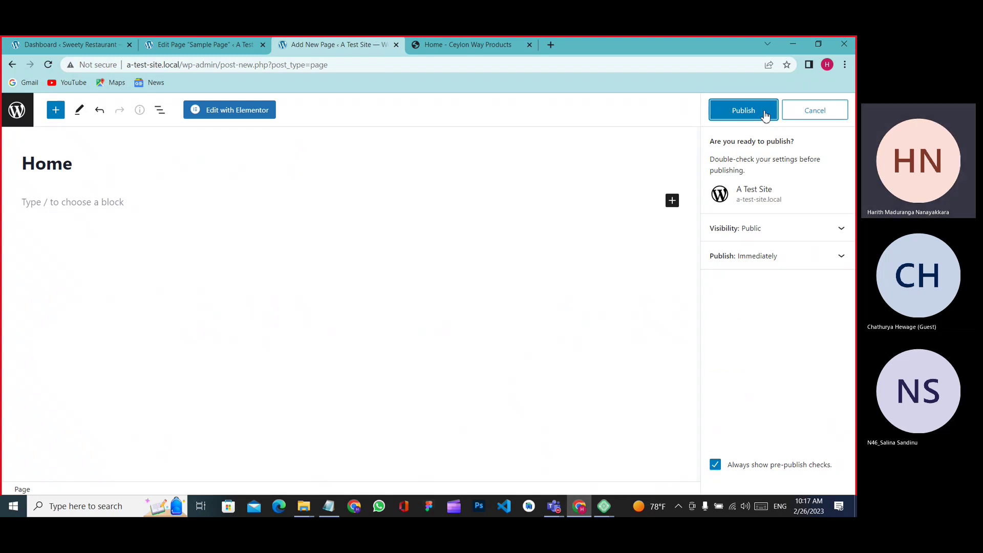
click(765, 114)
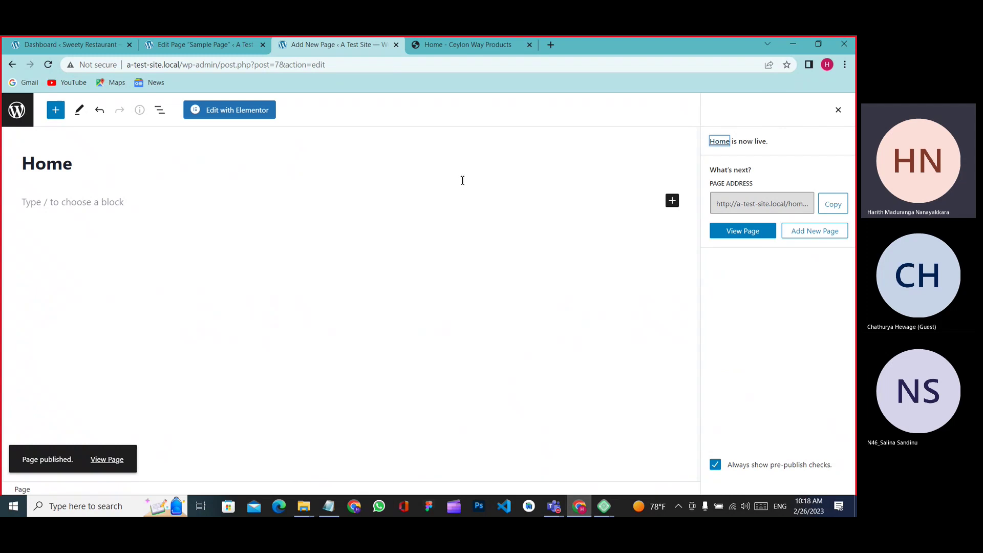
Step: Browse the list of available blocks in the block inserter, then close it
click(54, 113)
scroll(76, 277, down, 3)
scroll(75, 277, down, 7)
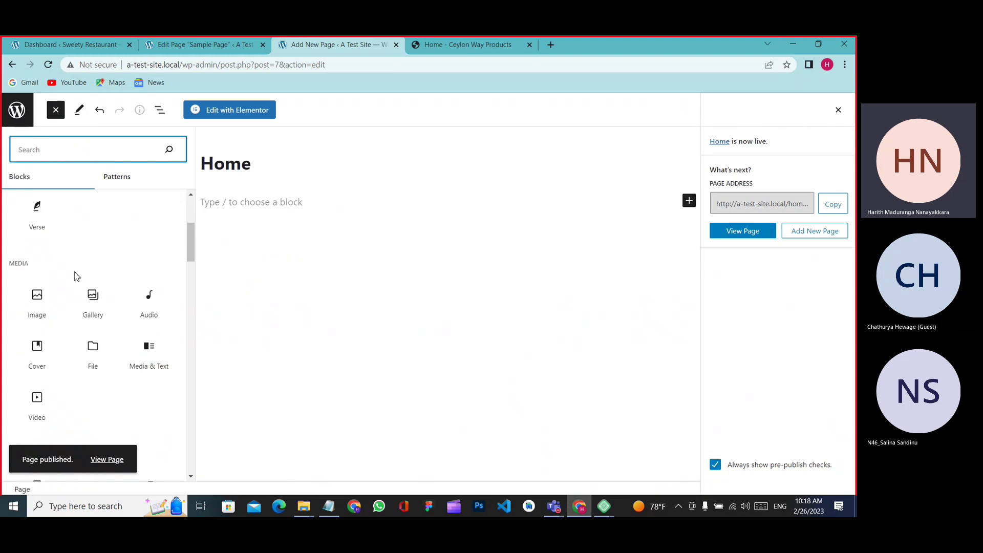
scroll(76, 277, down, 10)
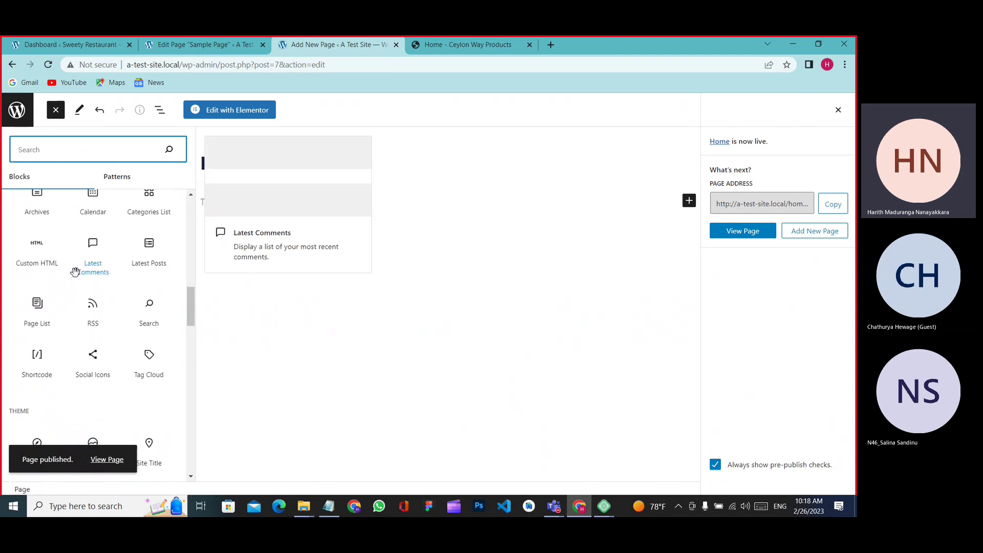
scroll(76, 277, down, 8)
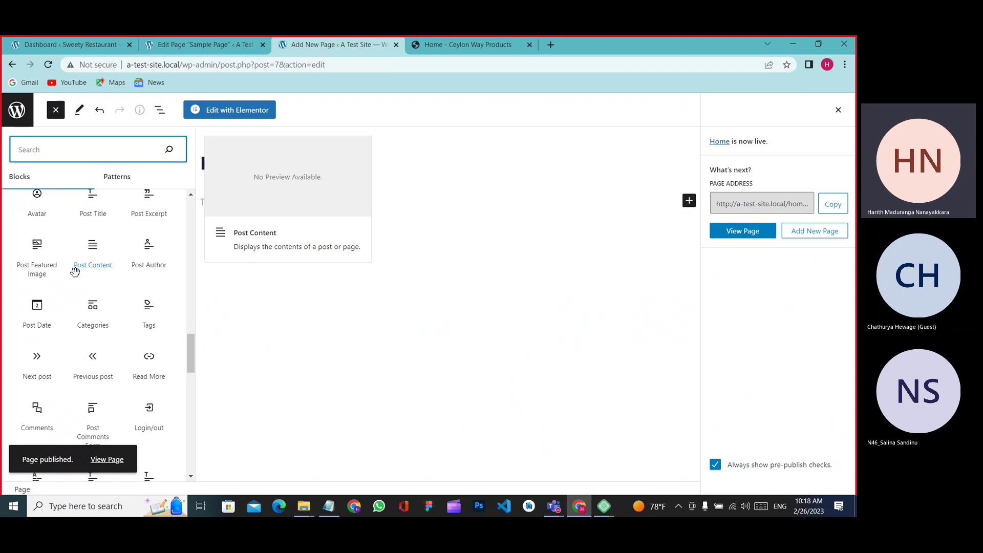
scroll(76, 277, up, 10)
scroll(75, 277, up, 15)
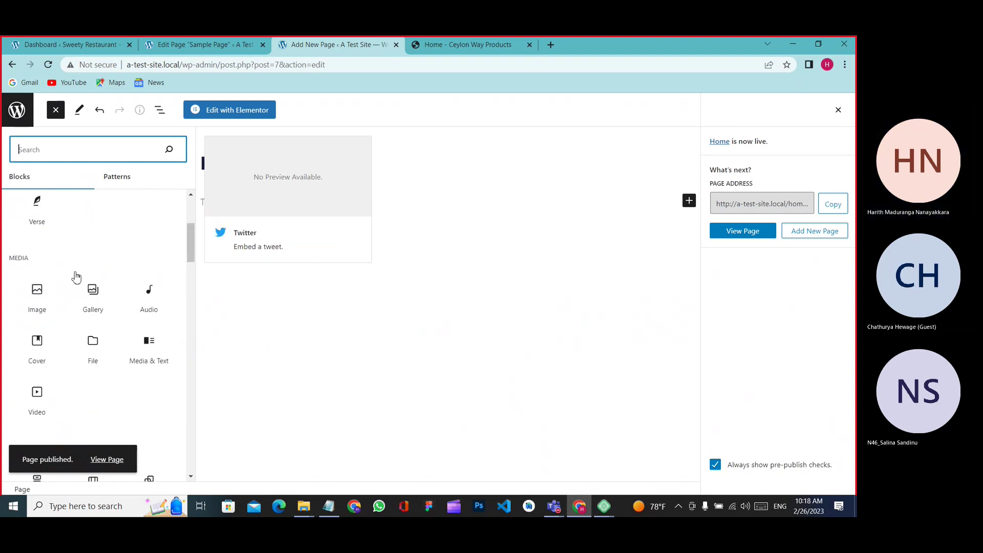
click(309, 321)
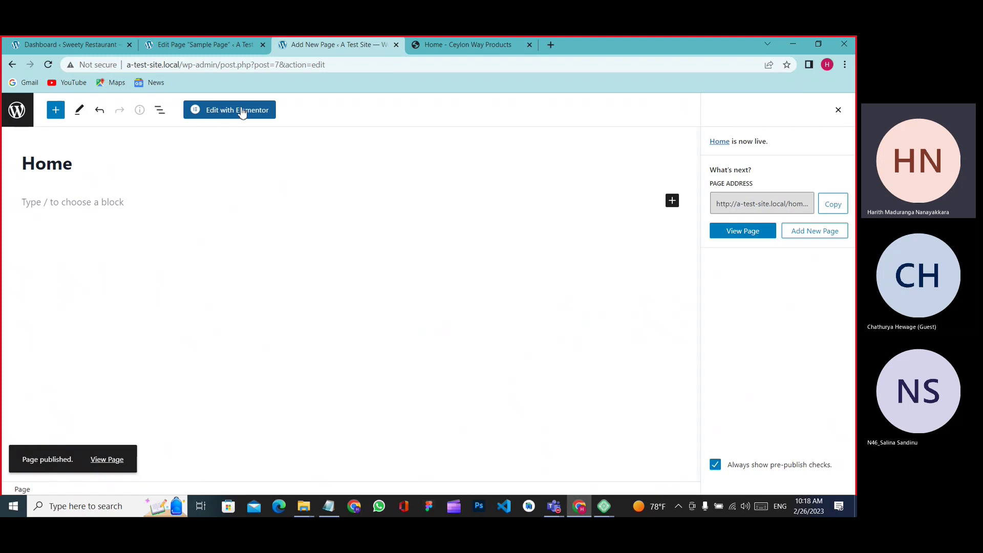
Step: Return to the Home page editor and launch it with Edit with Elementor
click(179, 41)
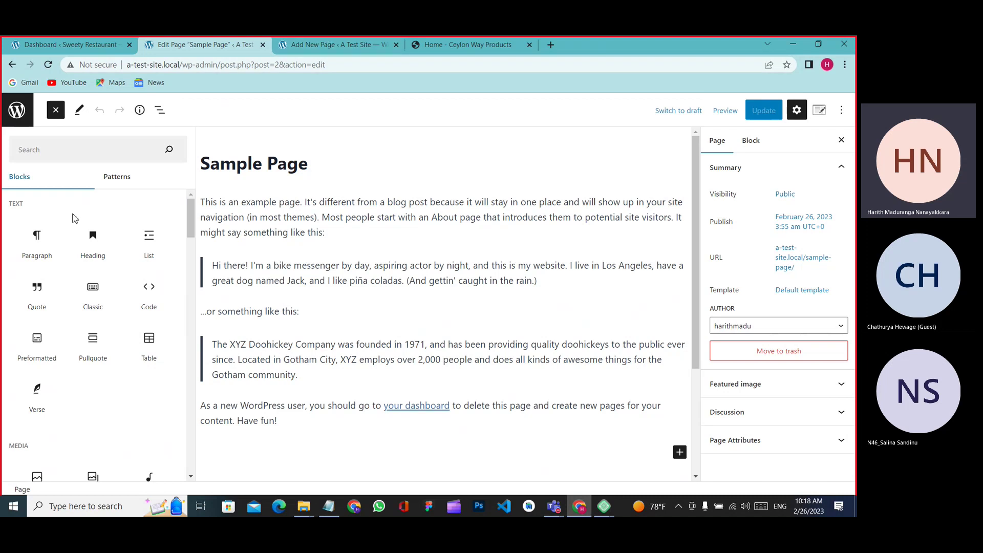
click(333, 45)
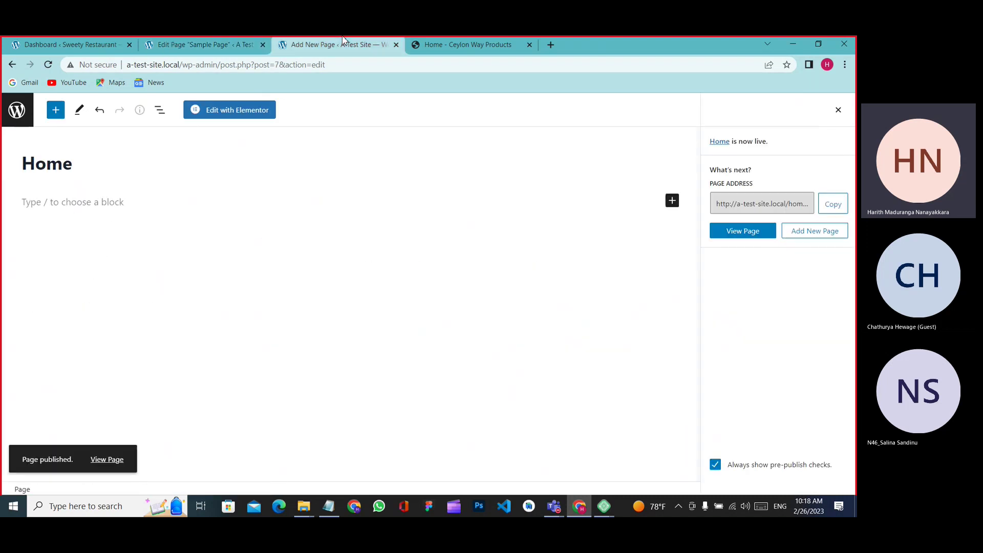
click(244, 112)
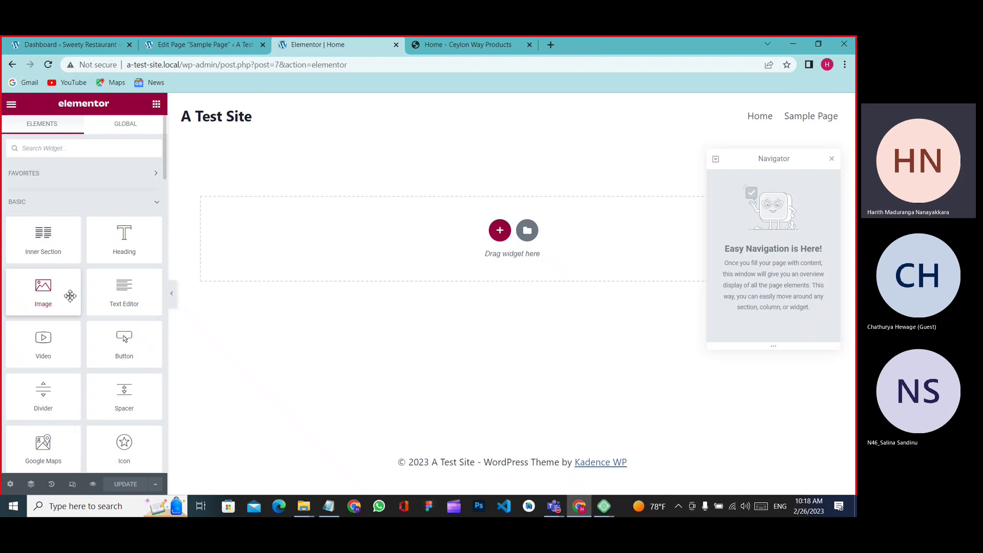
Step: Scroll to the bottom of the Elements panel and expand the WORDPRESS widget category
scroll(72, 333, down, 9)
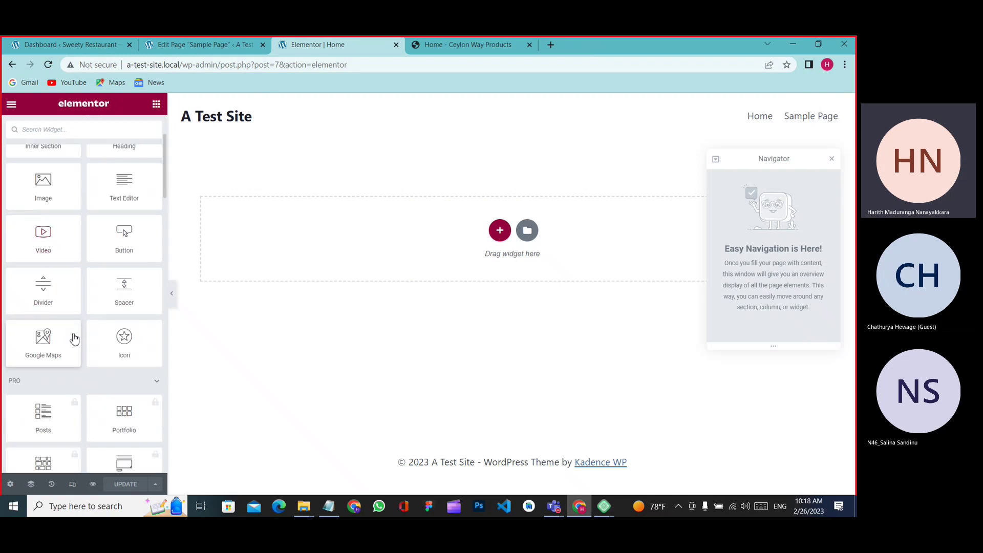
scroll(74, 336, down, 15)
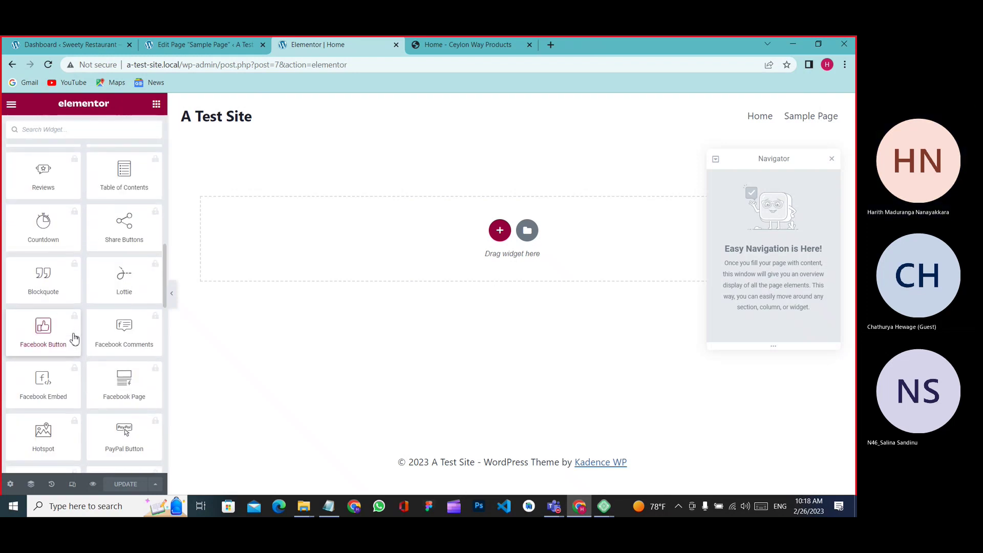
scroll(74, 334, down, 3)
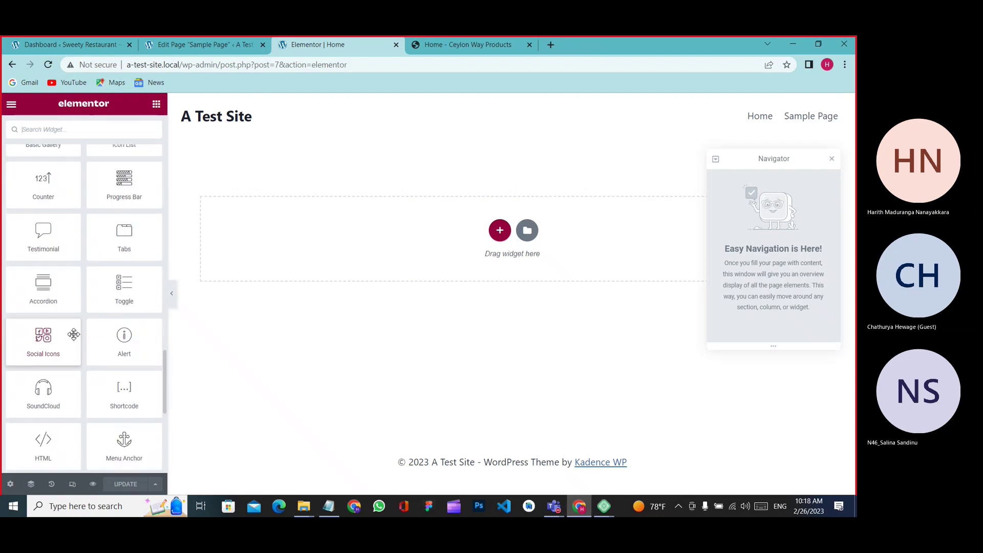
scroll(73, 336, down, 7)
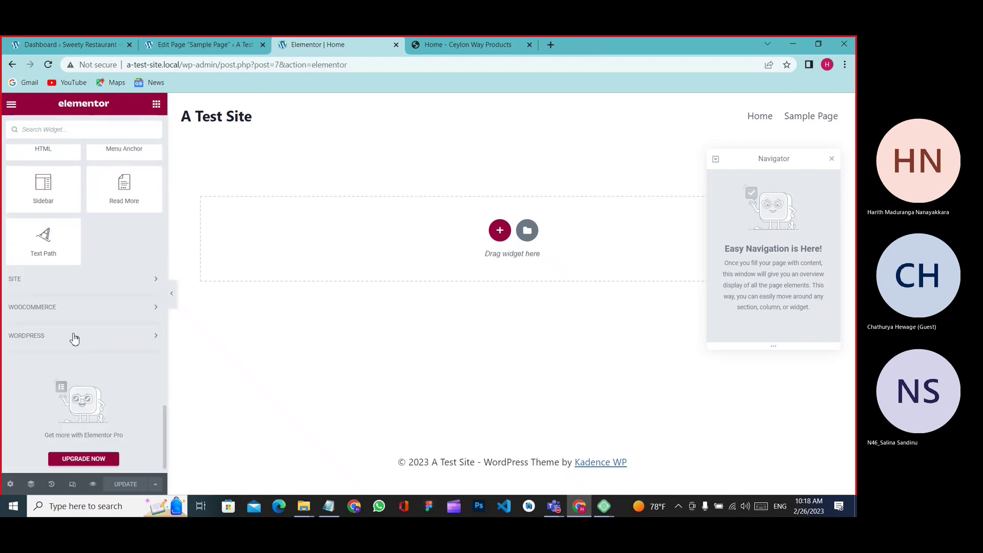
scroll(73, 338, up, 2)
scroll(72, 338, down, 2)
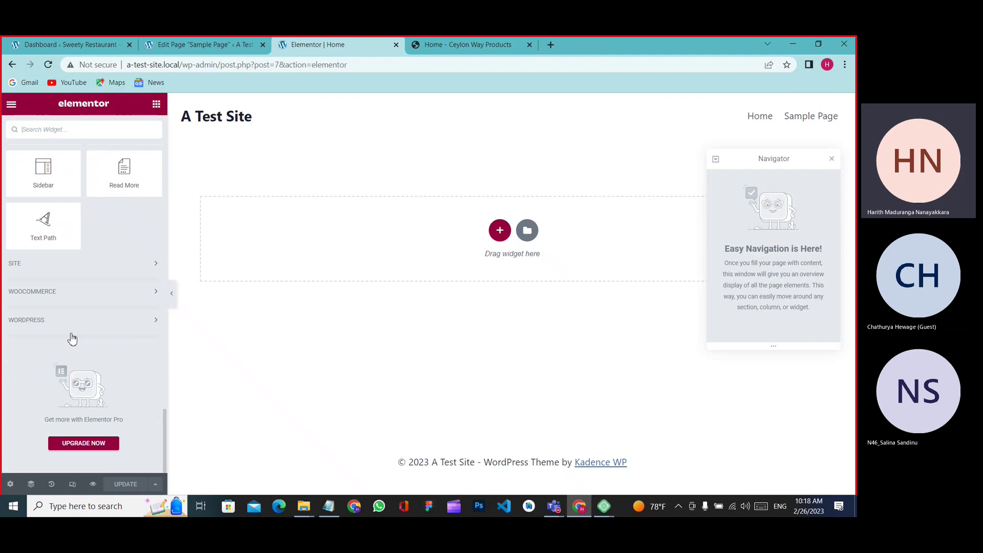
click(43, 324)
Step: Look through the WordPress widgets such as Archives, Search and Navigation Menu
scroll(44, 321, down, 5)
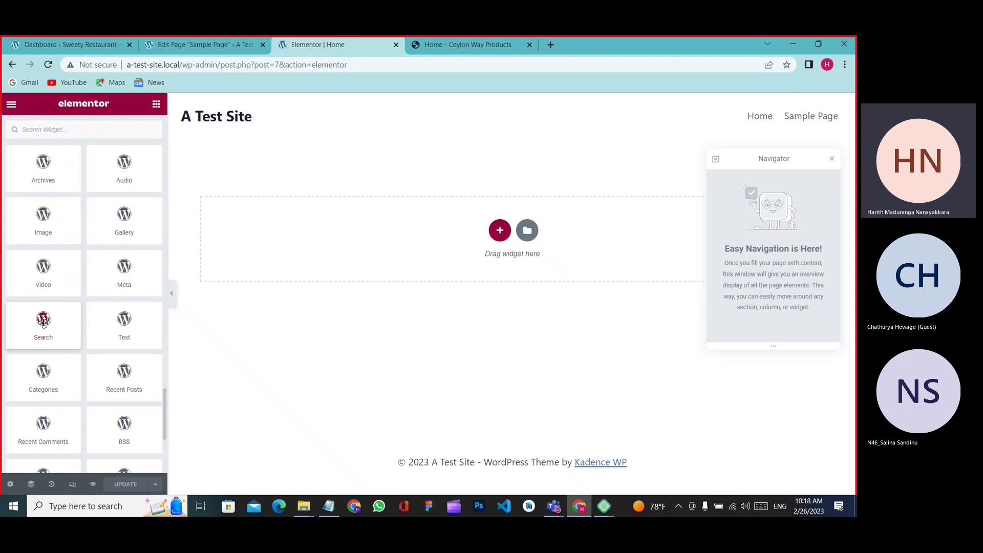
scroll(106, 348, down, 3)
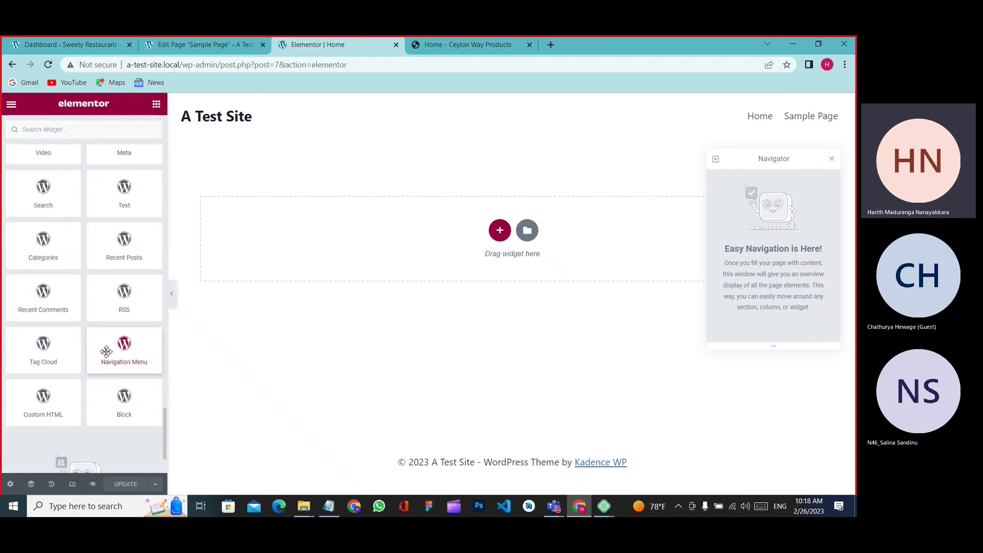
scroll(106, 351, up, 4)
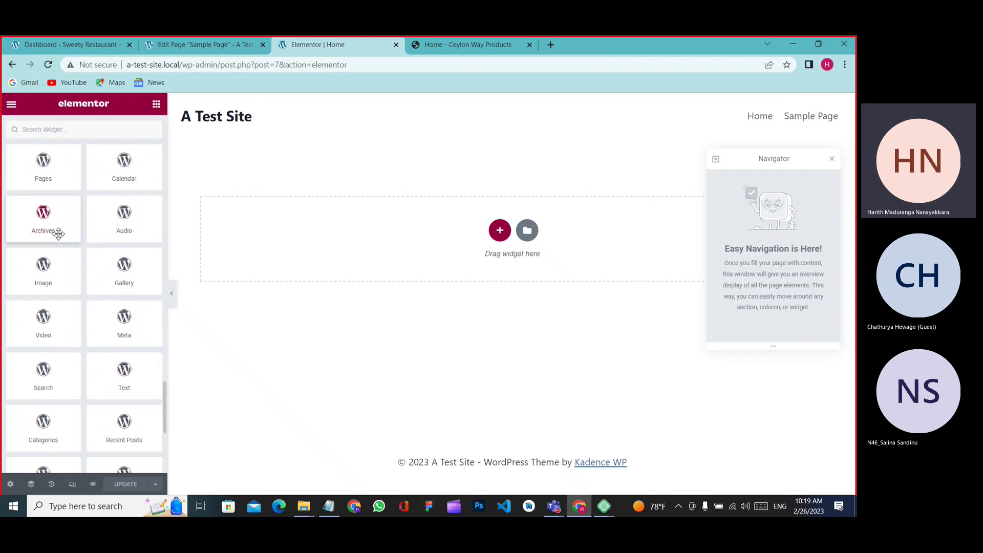
scroll(56, 230, up, 2)
scroll(124, 307, down, 4)
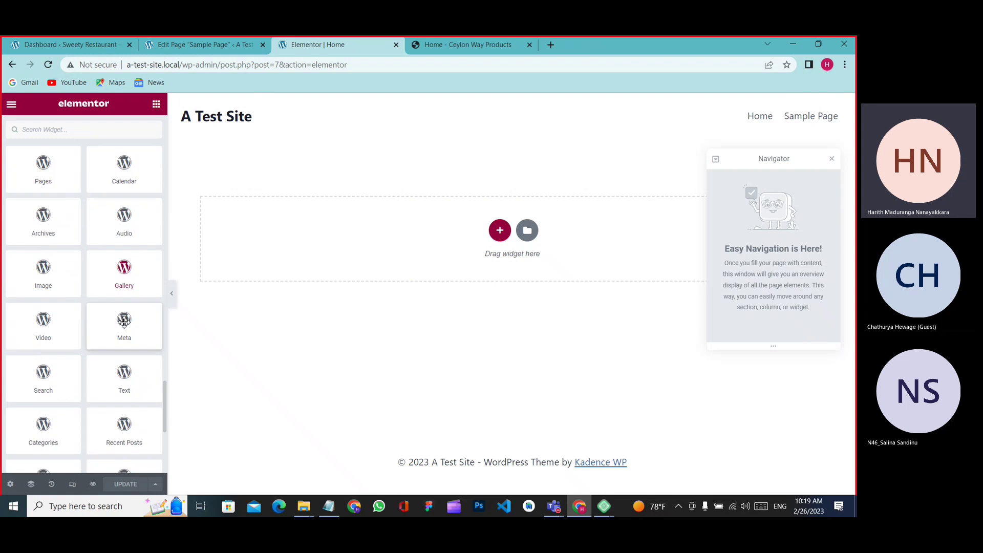
scroll(124, 322, down, 3)
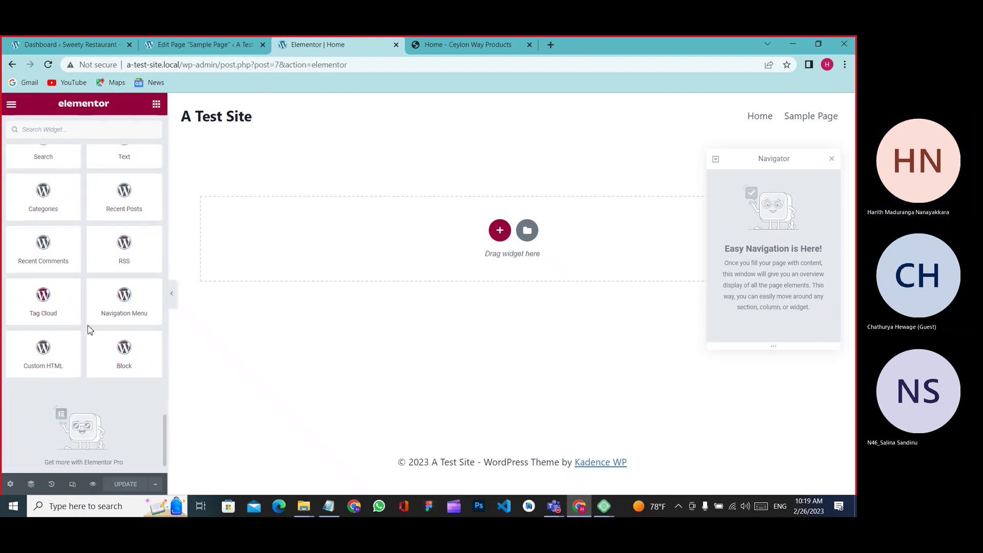
scroll(108, 201, up, 5)
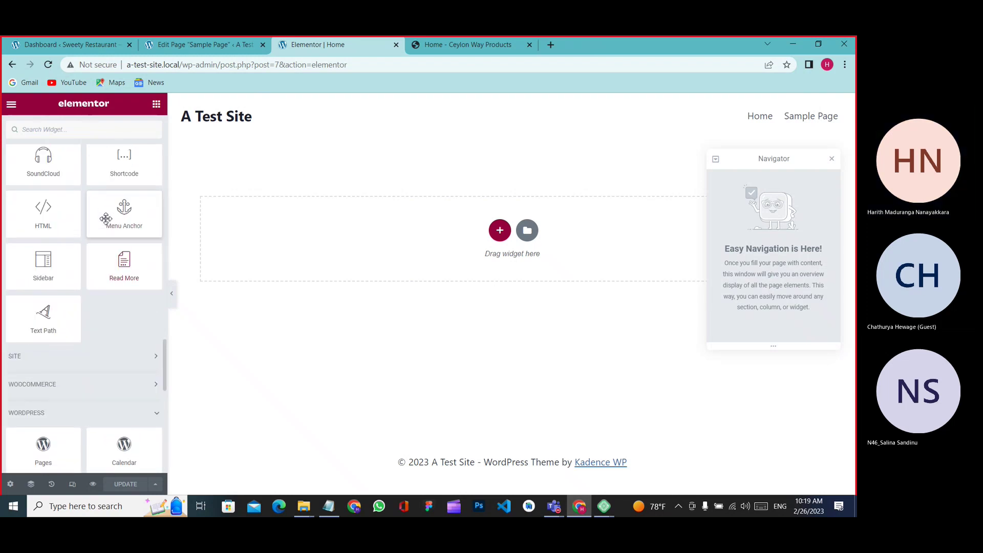
scroll(105, 220, down, 2)
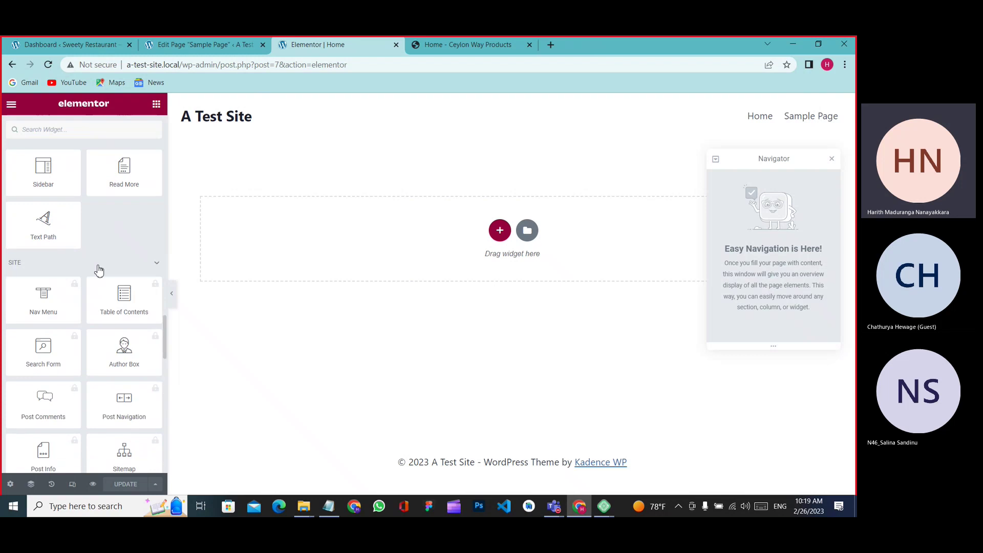
Step: Scroll up and down the Elements panel to browse the WOOCOMMERCE product widgets
scroll(99, 270, down, 8)
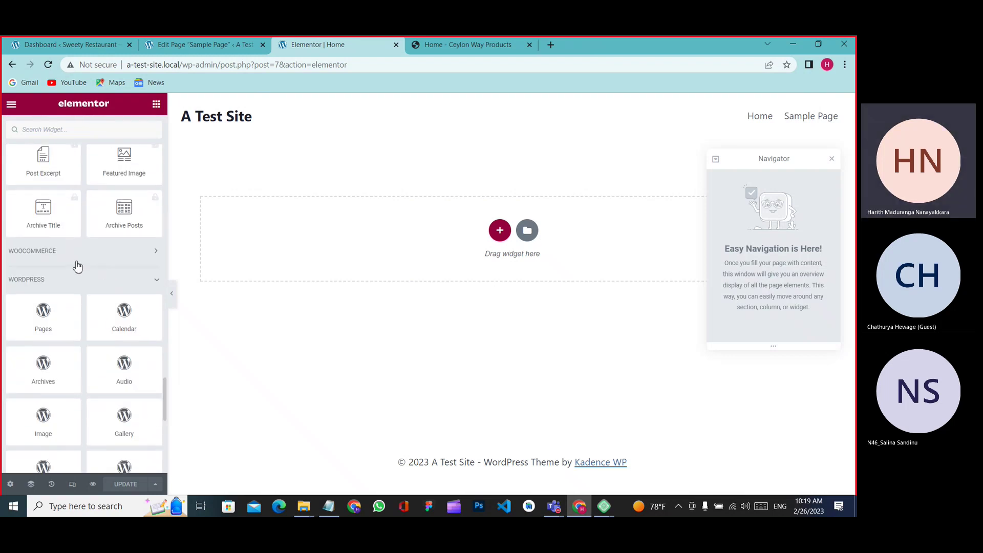
scroll(59, 261, down, 5)
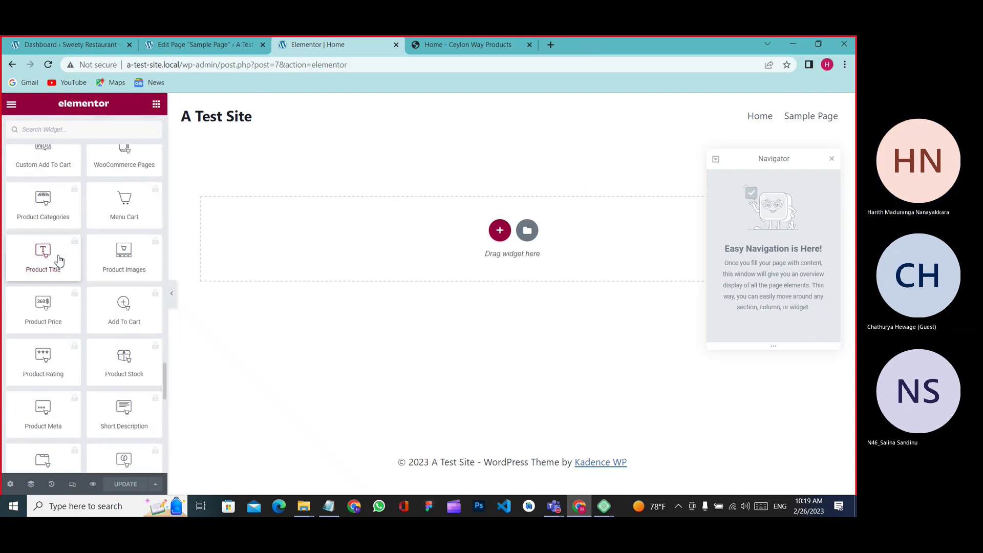
scroll(59, 261, down, 7)
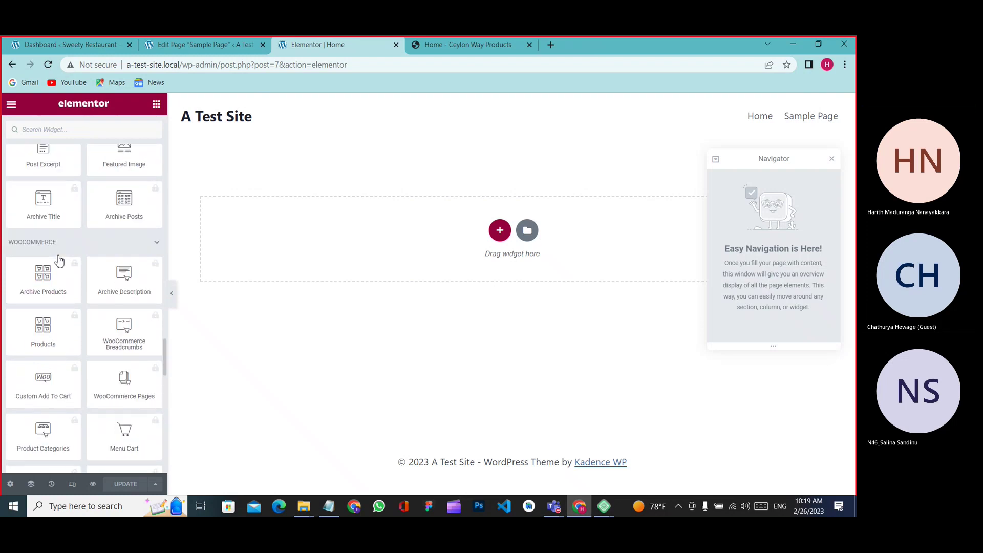
scroll(59, 261, up, 3)
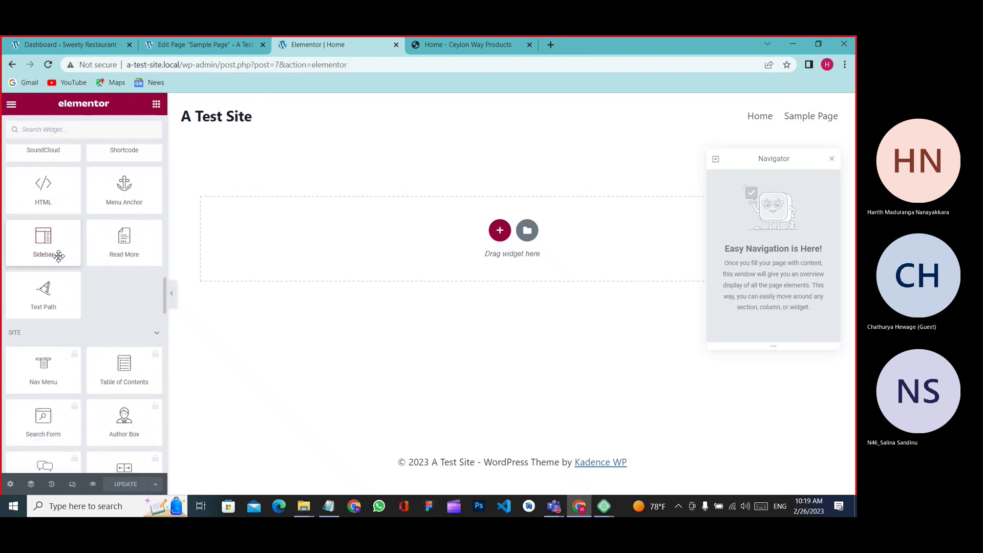
scroll(59, 256, up, 10)
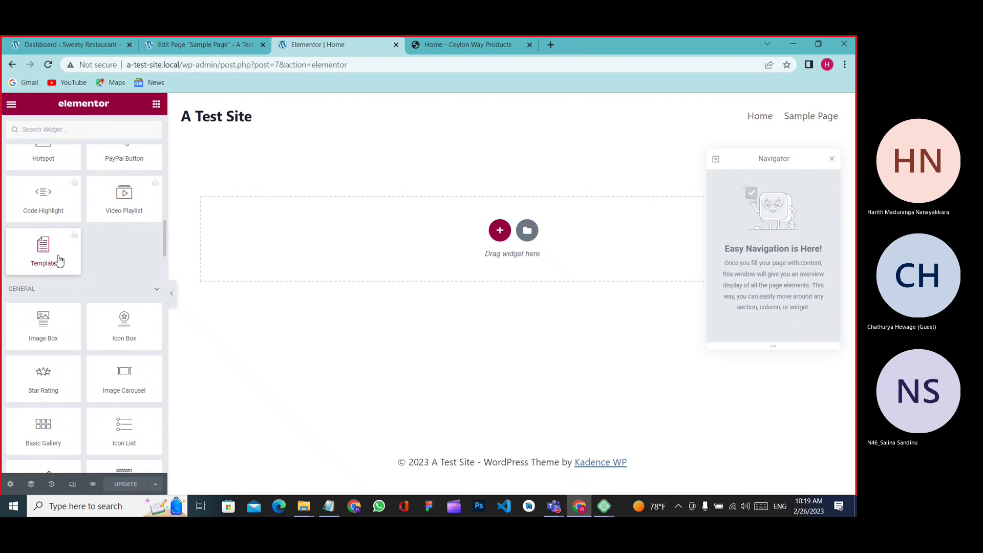
scroll(59, 261, down, 6)
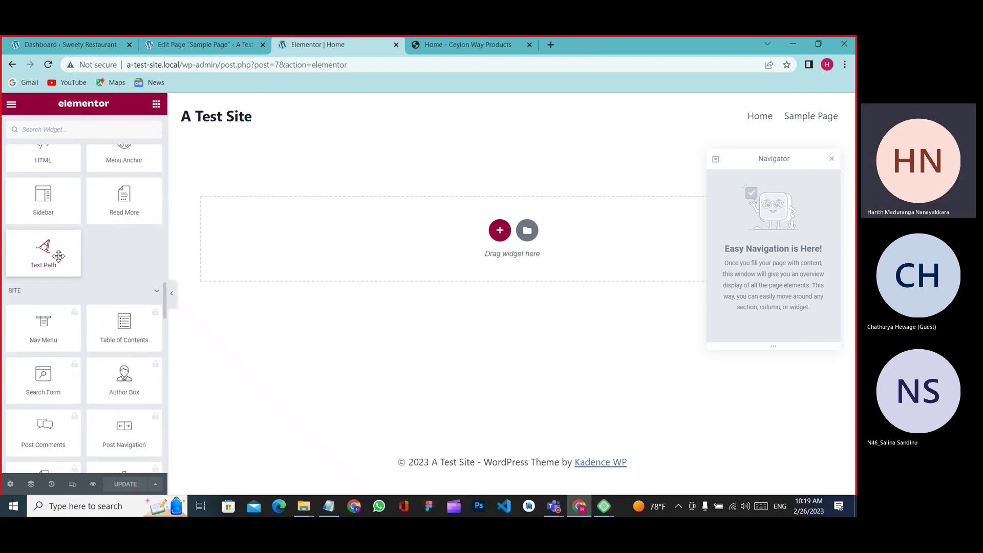
scroll(59, 256, up, 15)
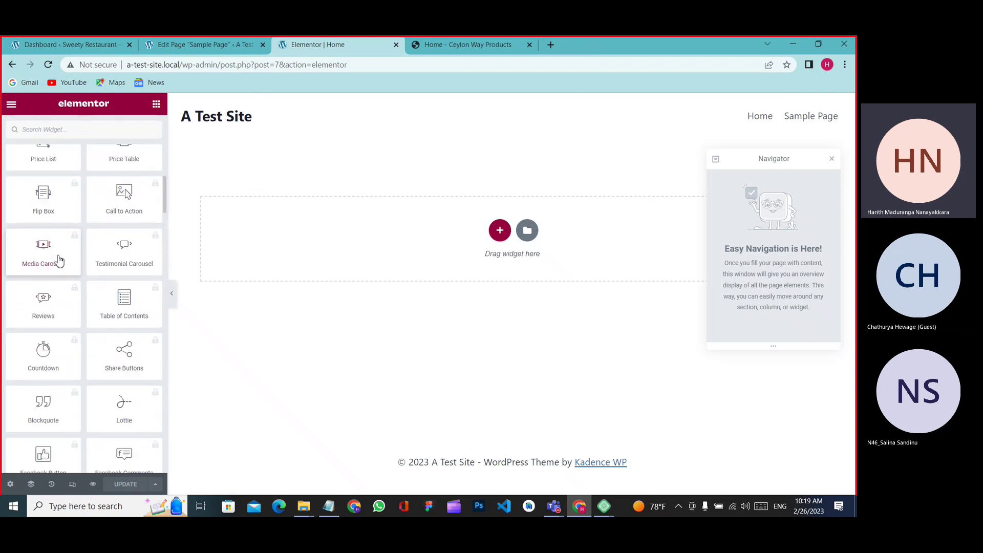
scroll(59, 259, up, 8)
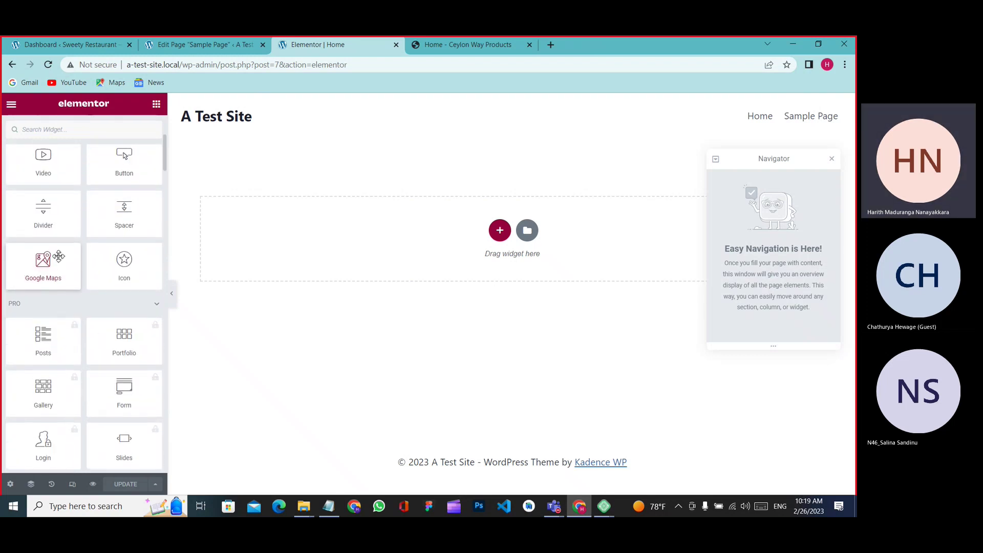
scroll(59, 259, down, 6)
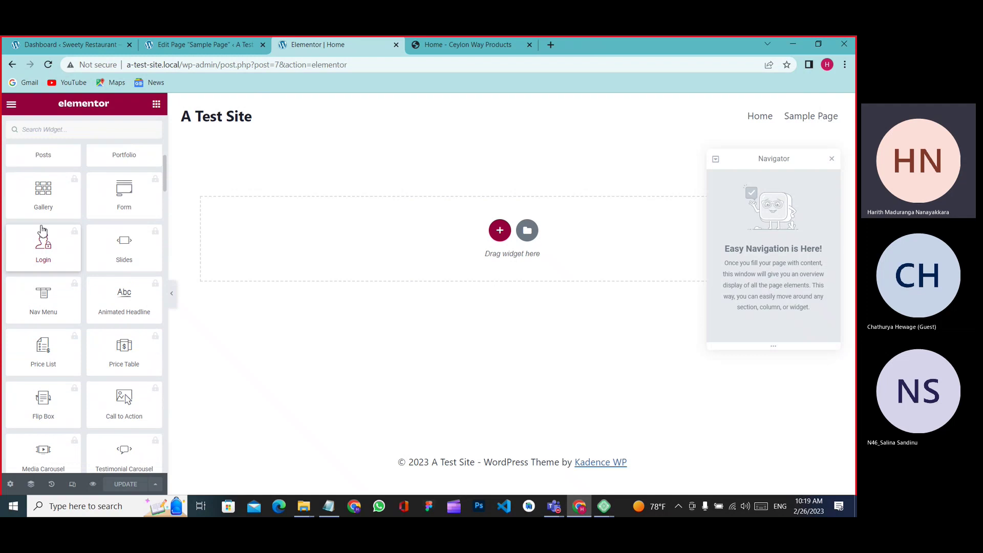
scroll(51, 220, up, 2)
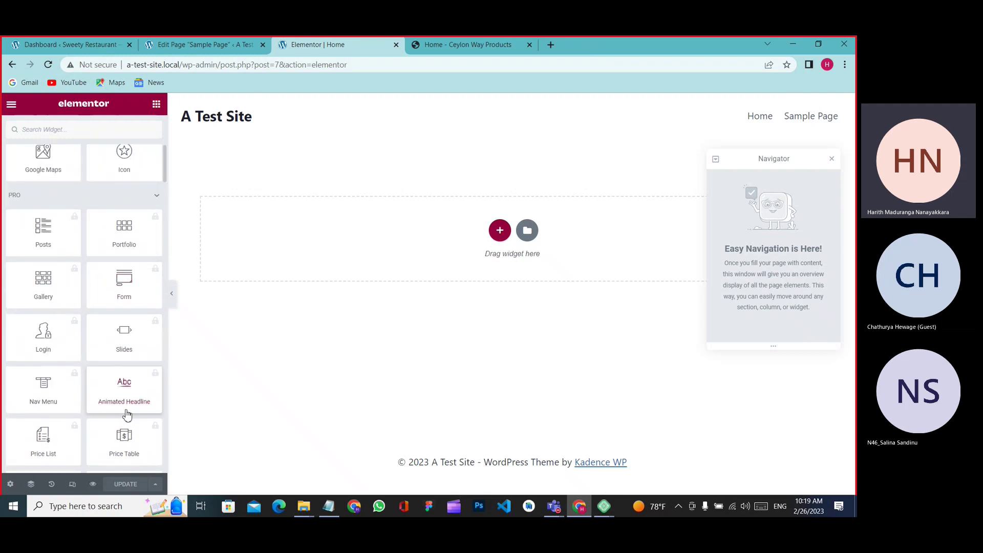
scroll(127, 415, up, 3)
scroll(134, 397, down, 2)
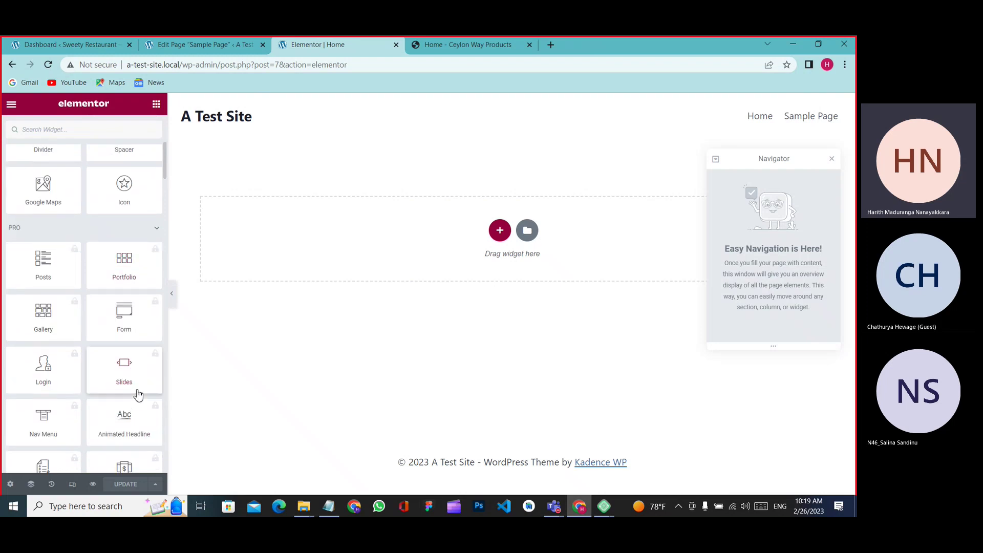
scroll(97, 327, down, 2)
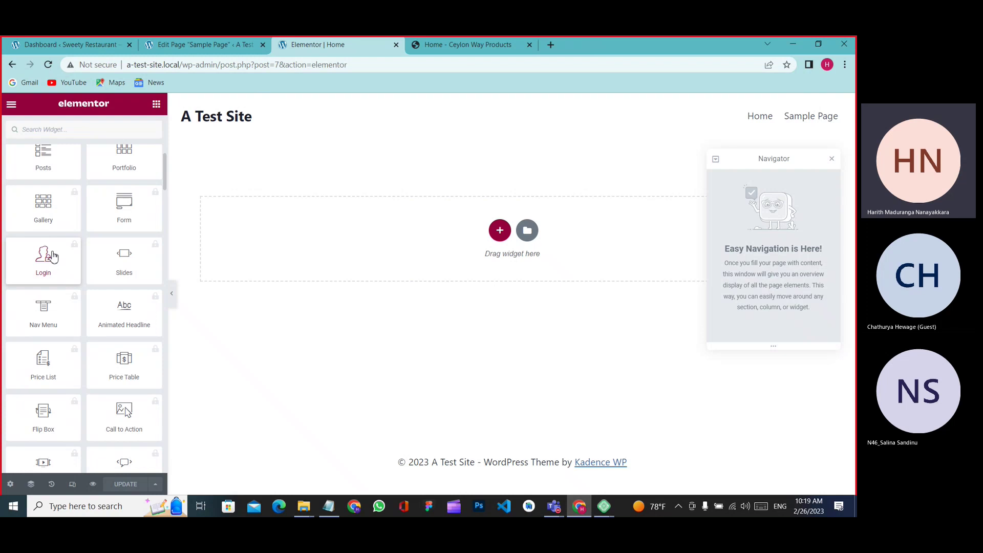
click(46, 39)
mouse_move(45, 454)
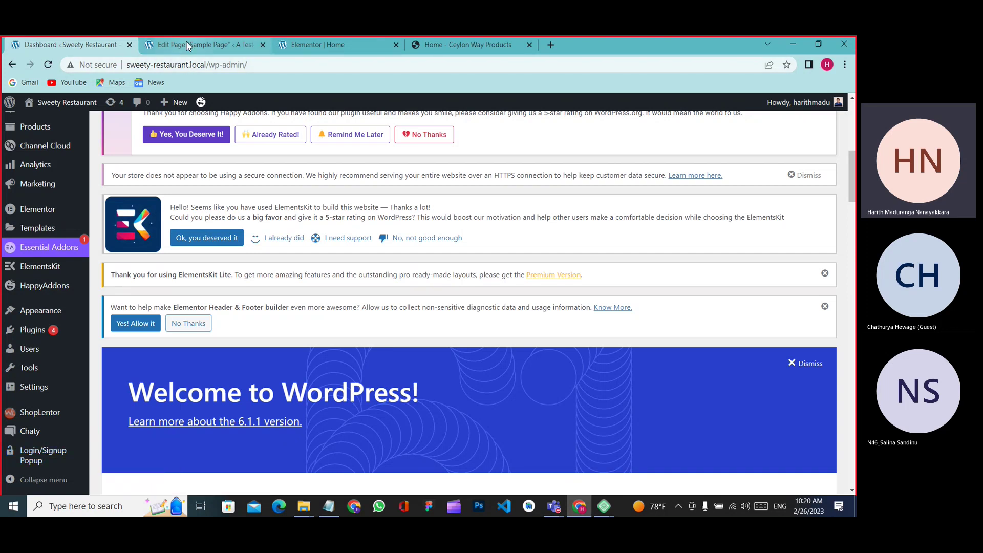
click(205, 45)
key(ctrl+Tab)
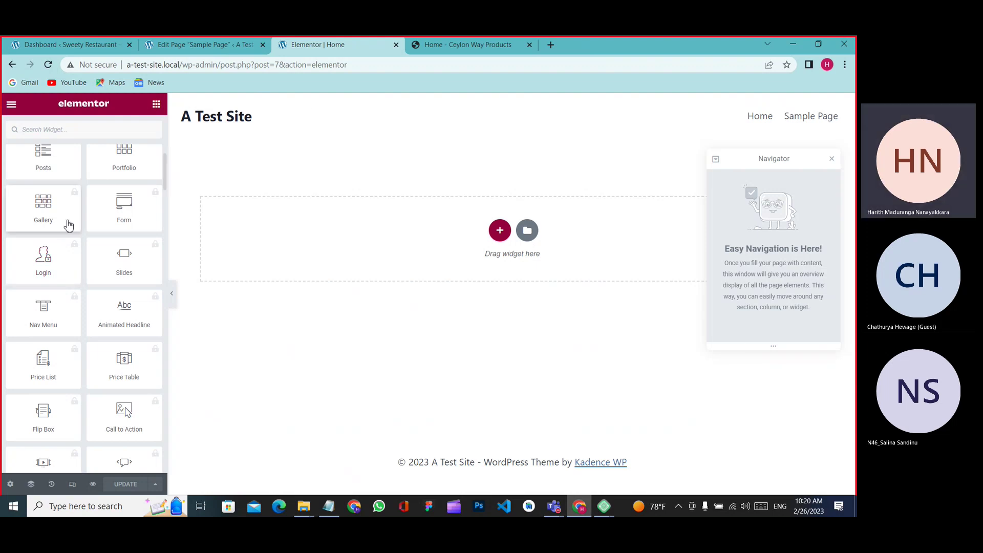
scroll(68, 221, up, 10)
scroll(68, 221, down, 2)
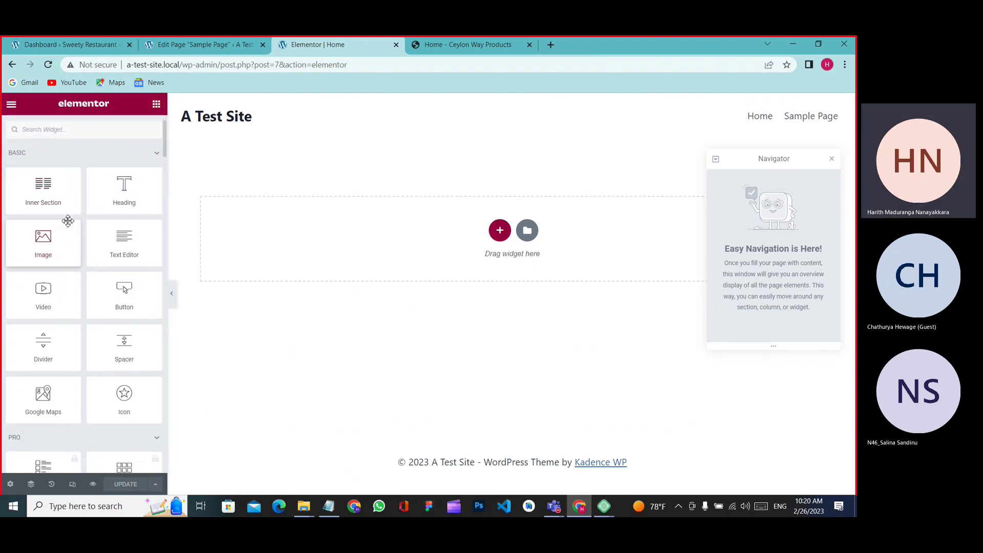
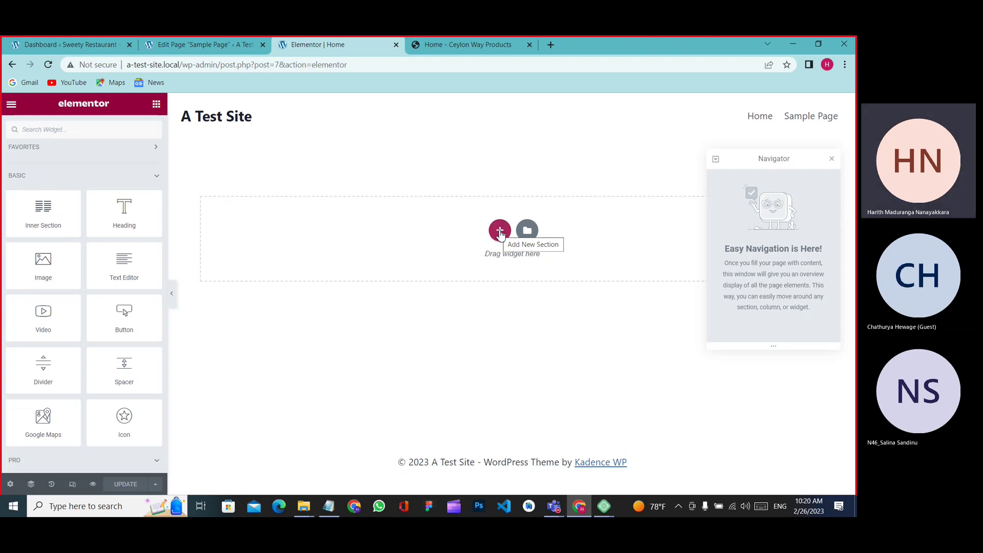
Step: Add an empty one-column section and a two-column section, then close the Ceylon Way Products tab
click(501, 231)
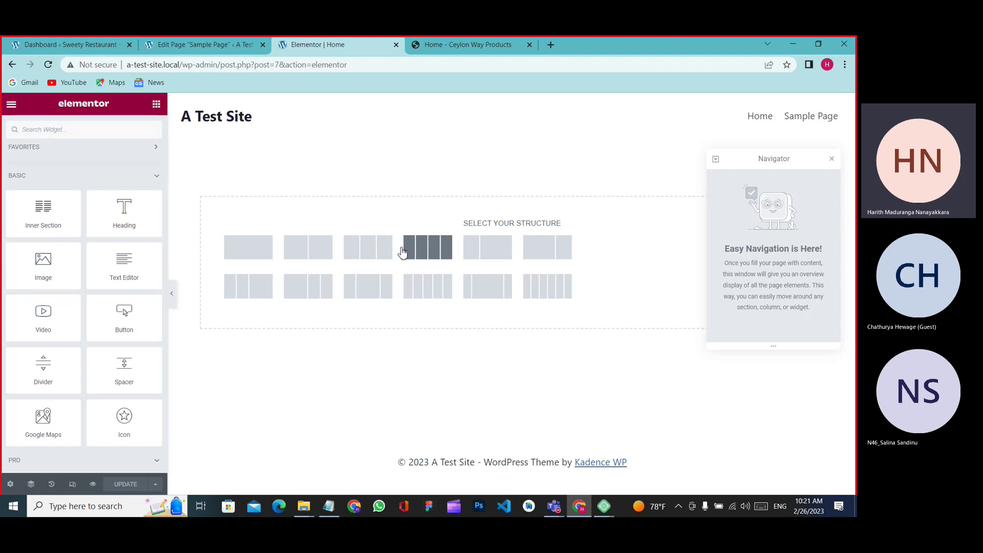
click(259, 249)
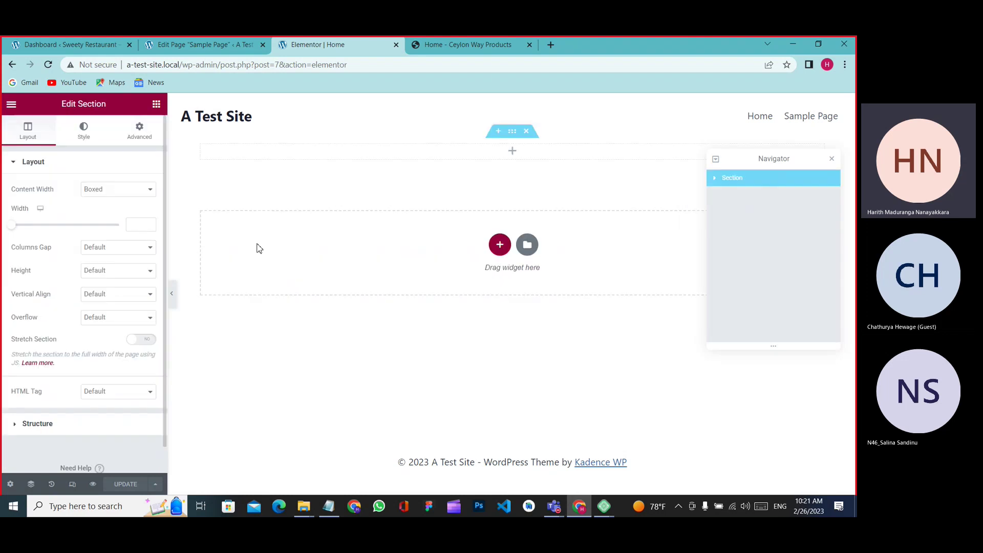
click(501, 247)
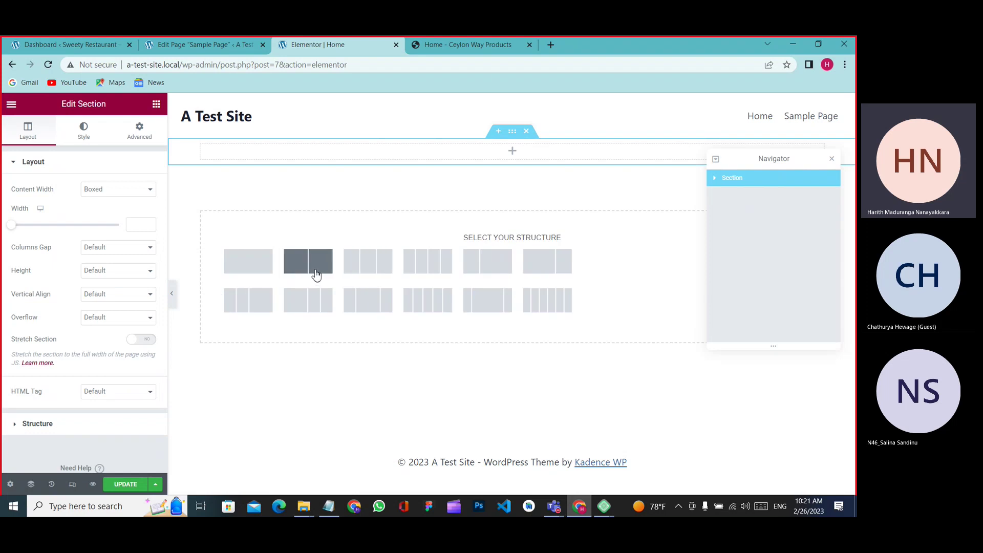
click(314, 270)
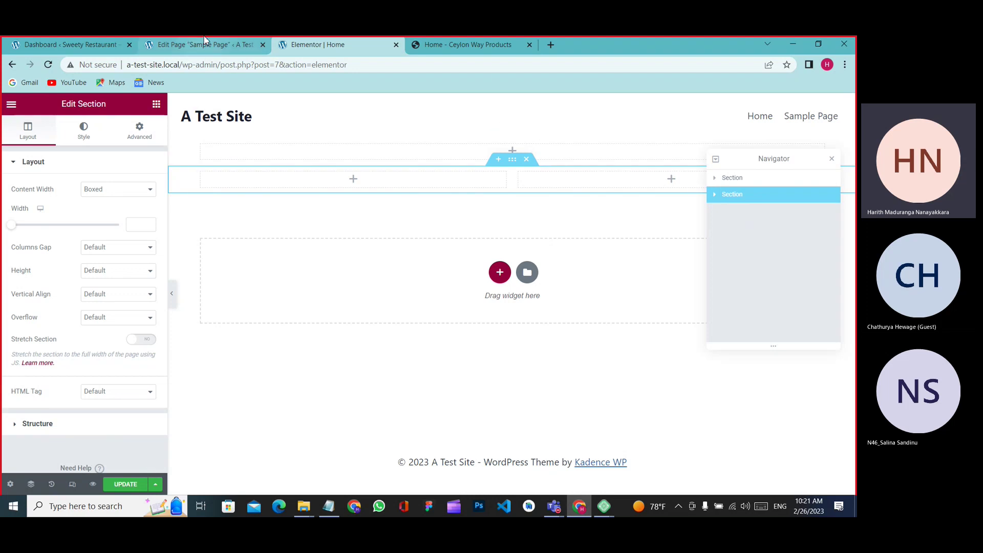
click(530, 49)
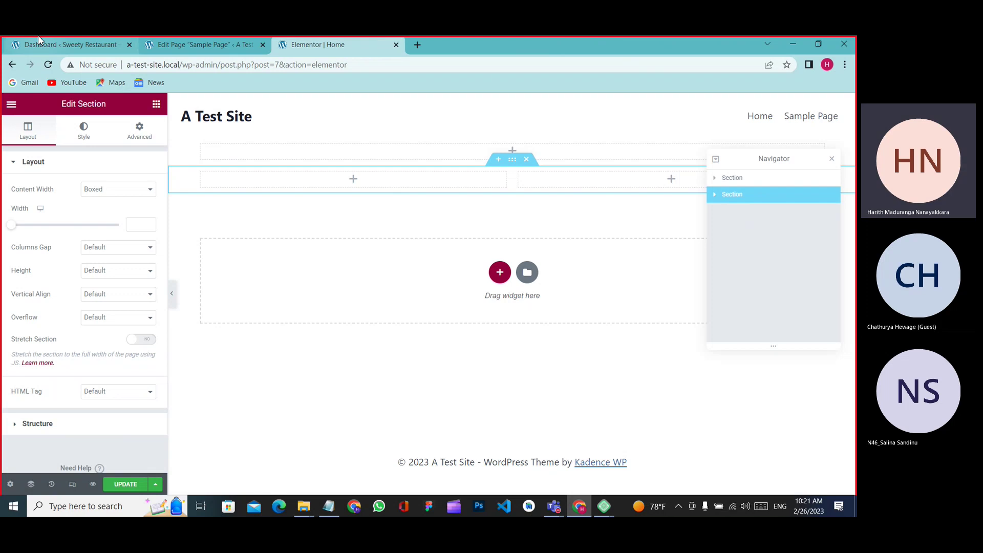
Step: Go from the Sweety Restaurant dashboard's All Pages list to edit Home with Elementor
click(67, 44)
mouse_move(46, 350)
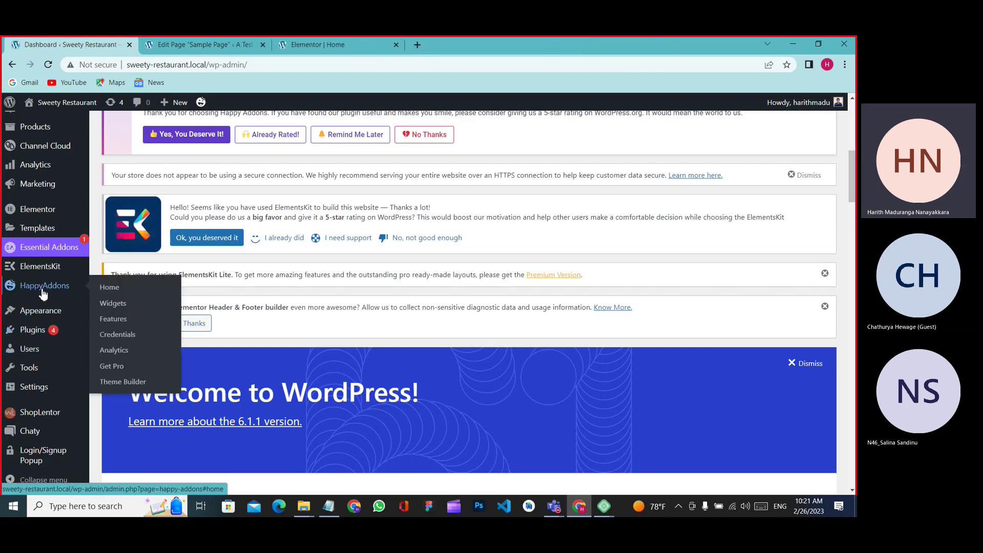
scroll(43, 292, up, 3)
scroll(44, 292, up, 5)
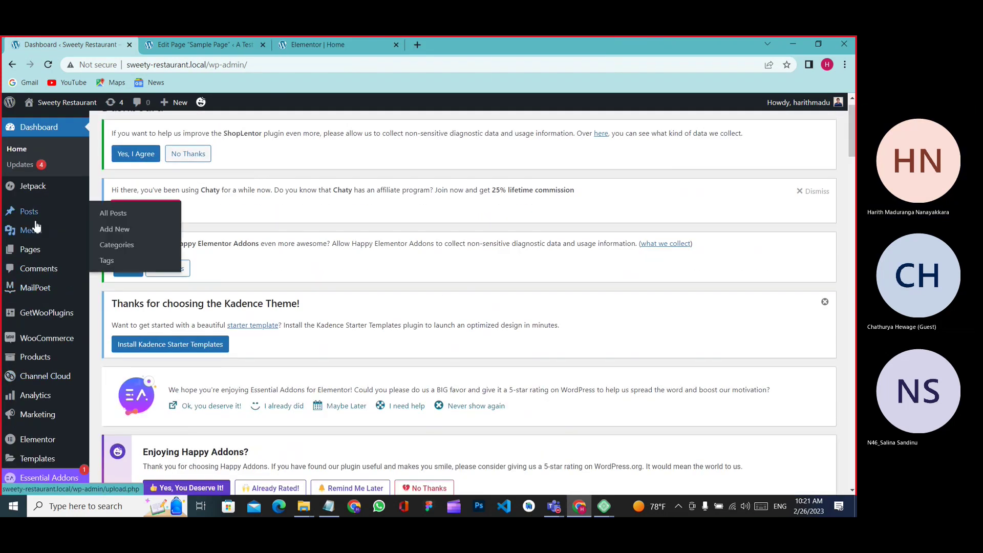
mouse_move(39, 231)
scroll(39, 230, down, 5)
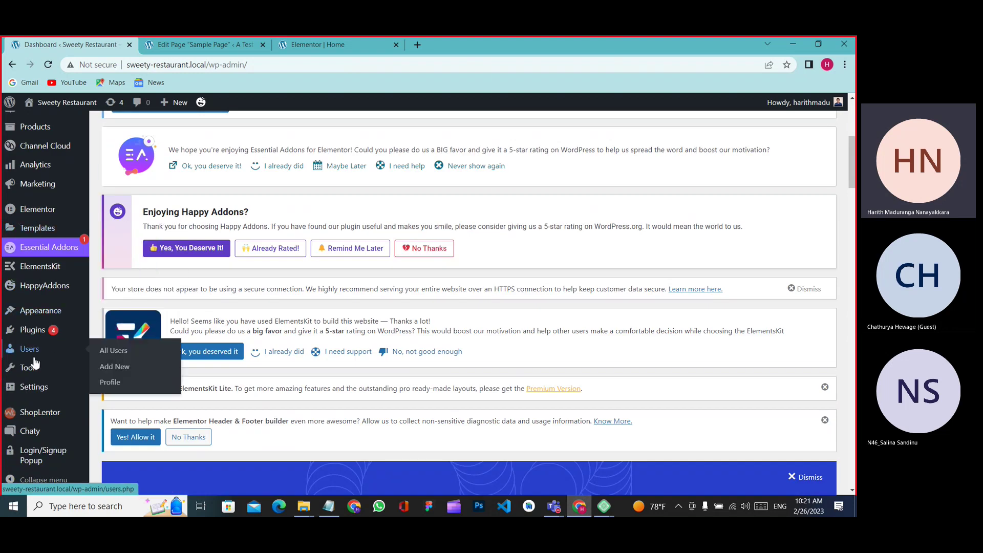
scroll(34, 360, up, 4)
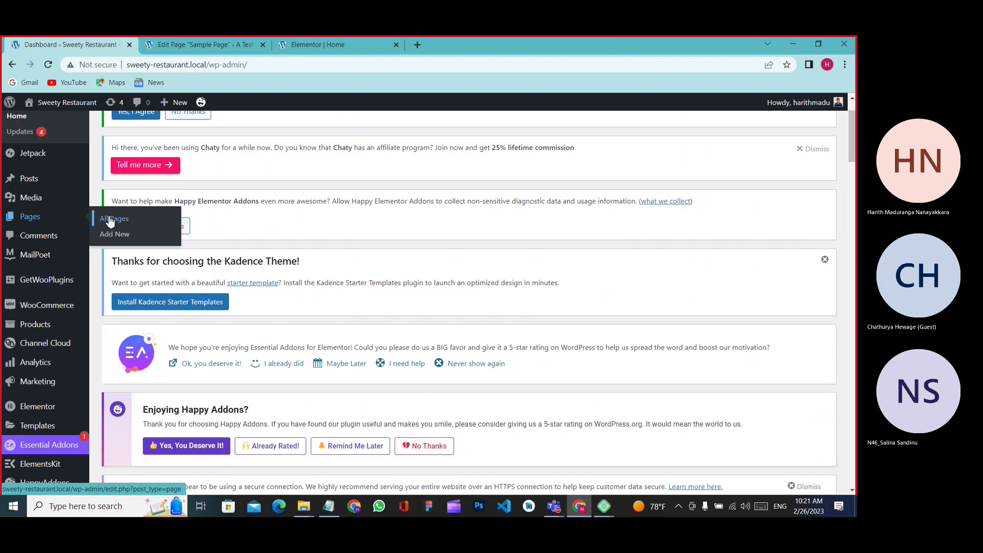
click(110, 220)
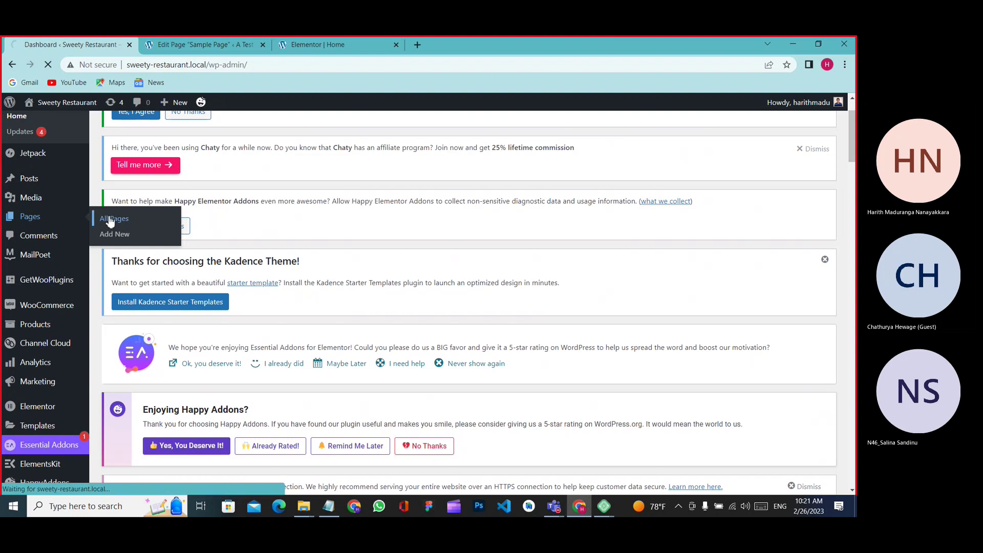
scroll(260, 379, down, 10)
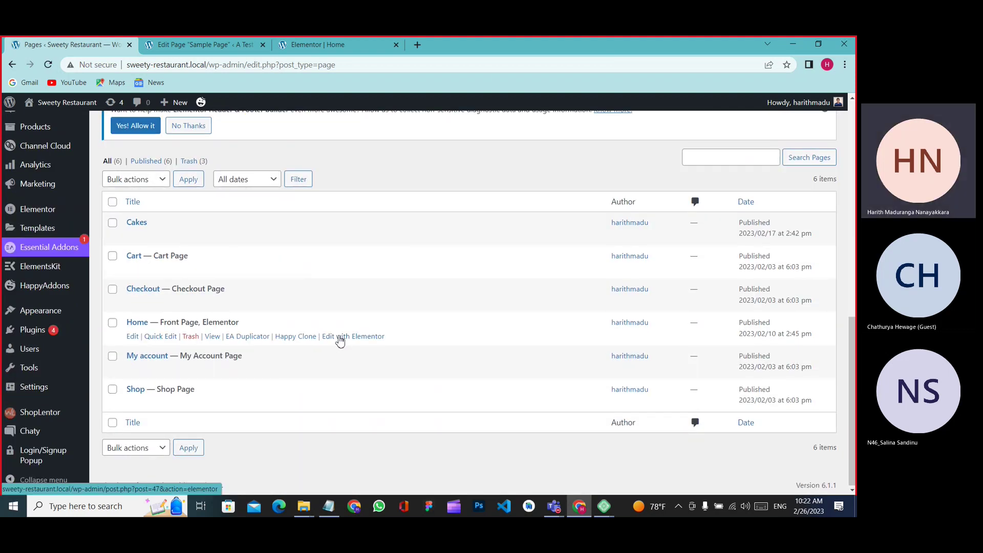
click(340, 337)
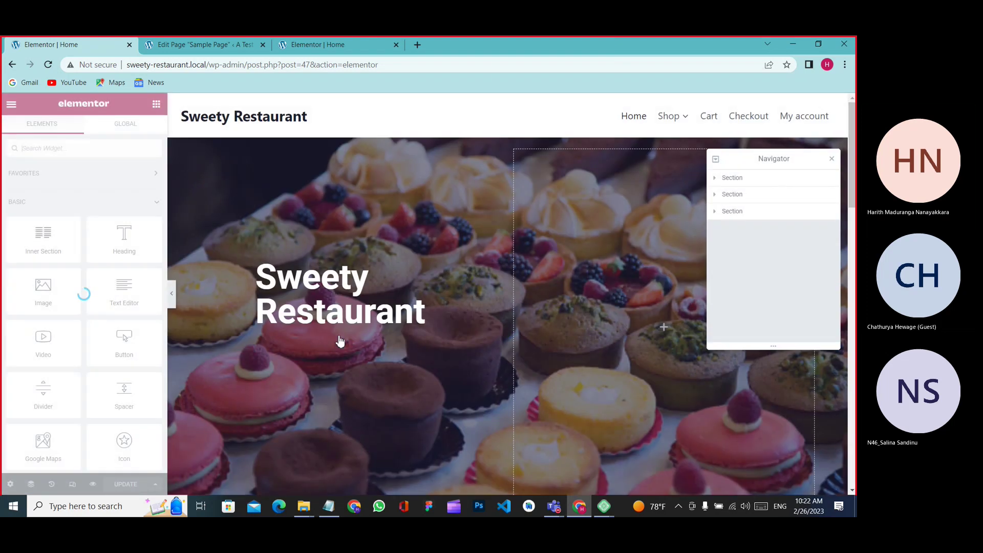
Step: Expand the top section's column, inner section and both inner columns in the Navigator
click(719, 181)
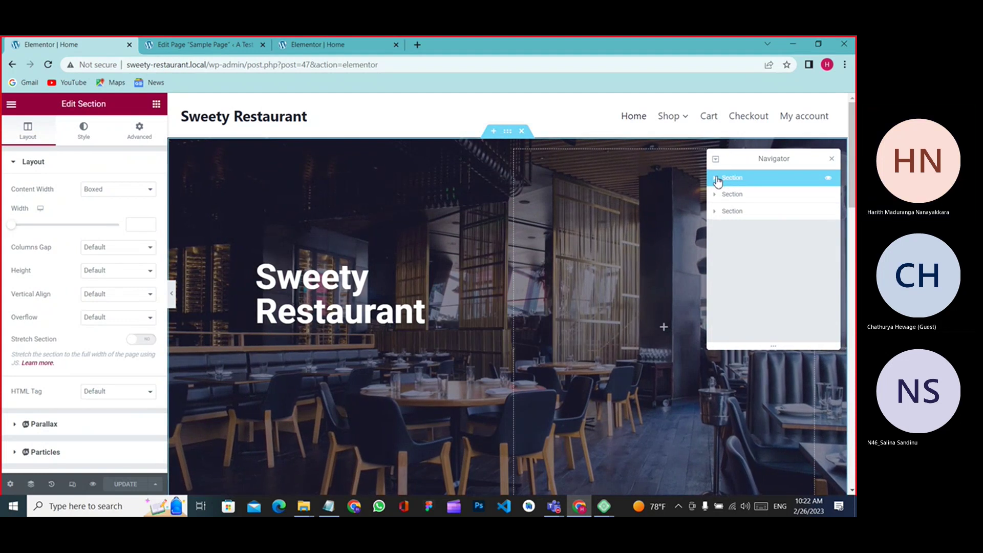
click(716, 178)
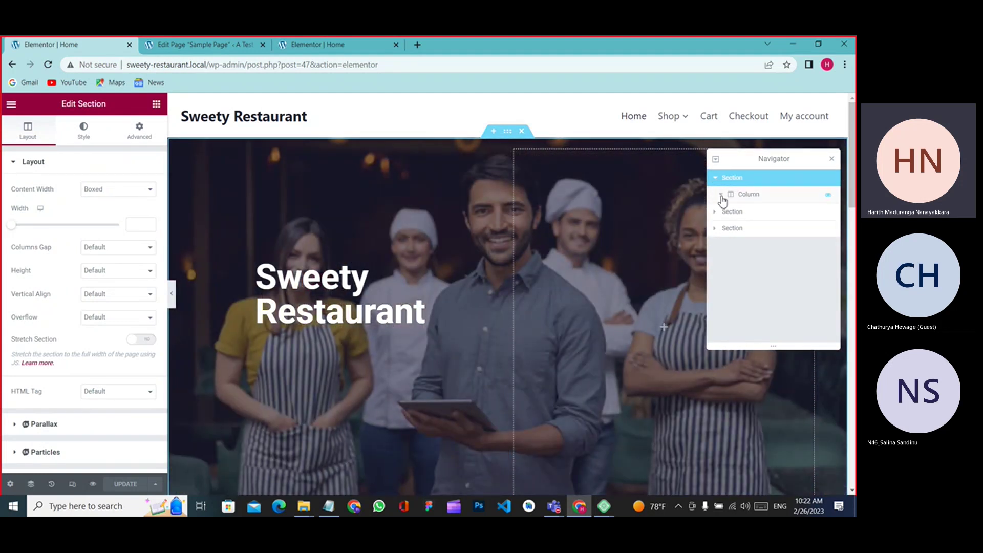
click(722, 196)
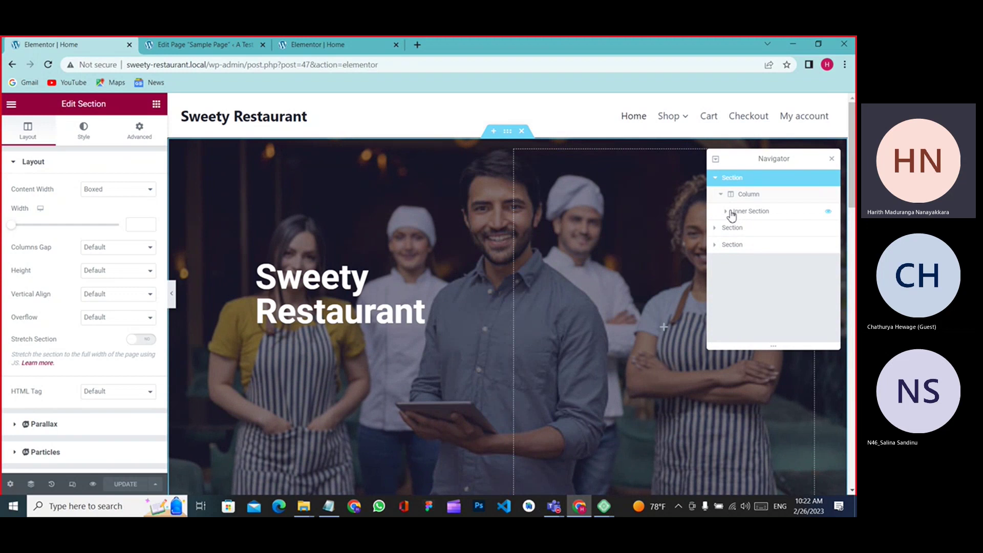
click(727, 212)
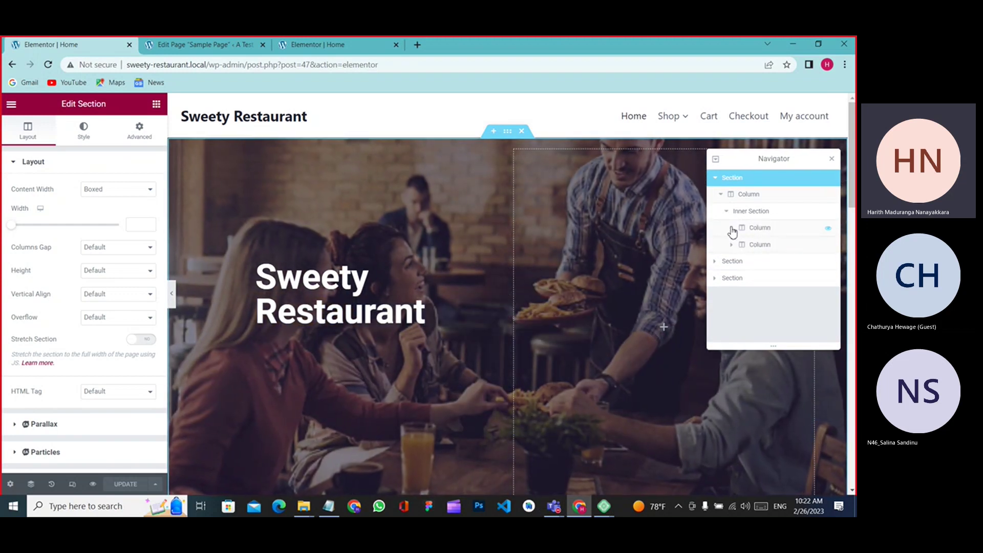
click(732, 229)
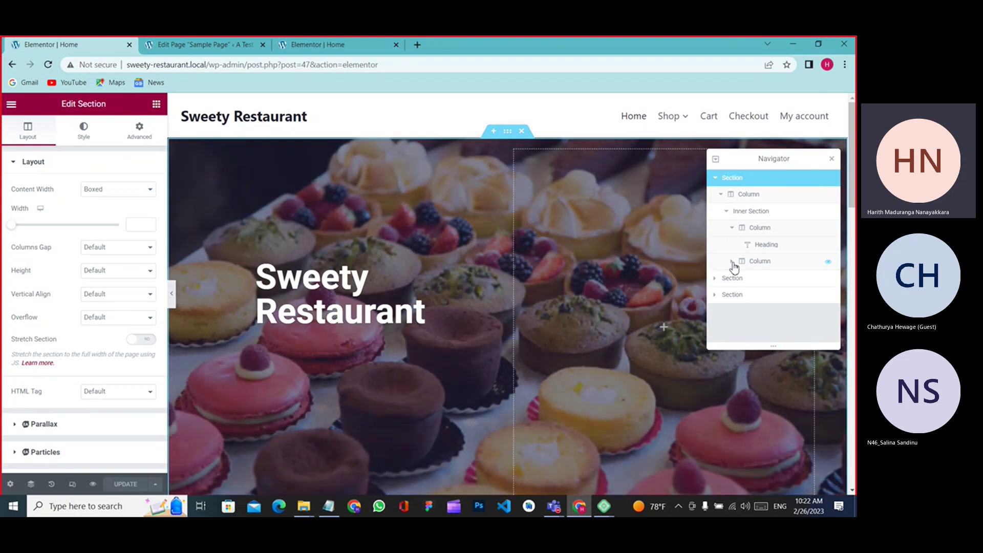
click(732, 262)
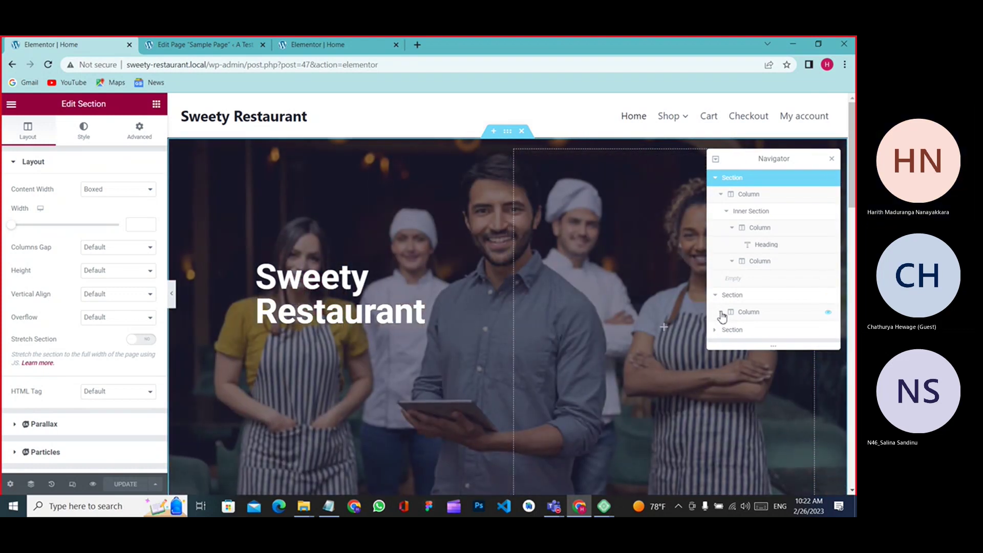
Step: Expand the Woo Product Carousel section and third section, then select the Welcome heading
click(721, 313)
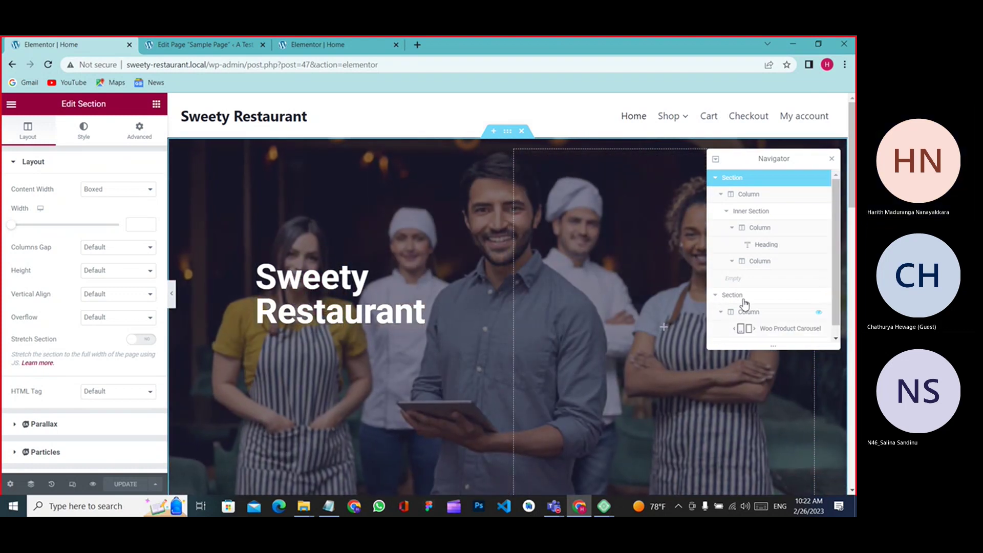
scroll(750, 301, down, 1)
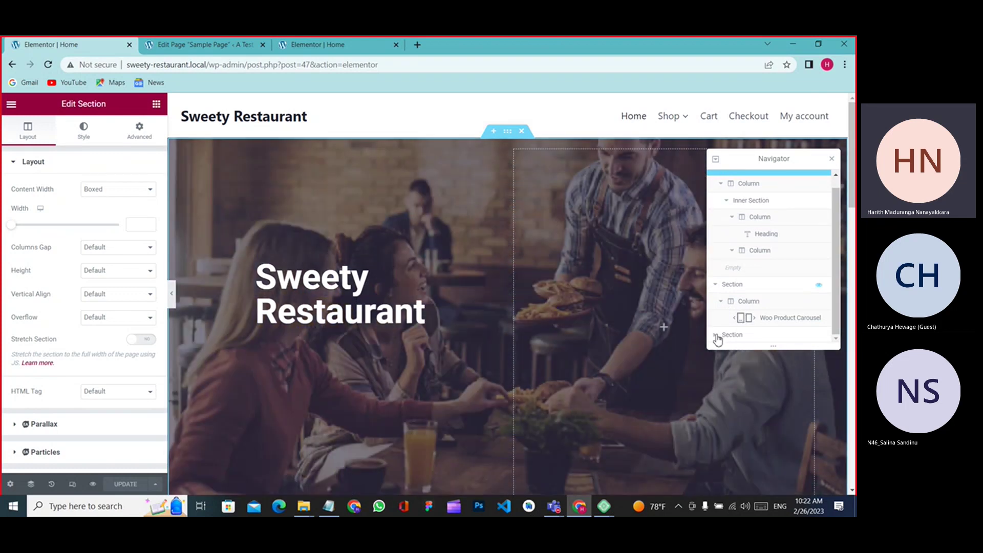
click(716, 335)
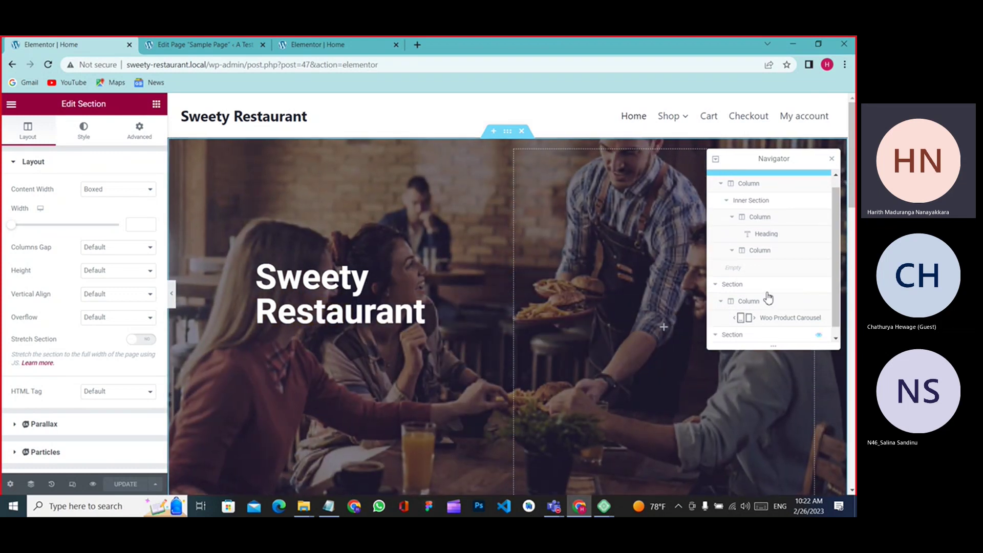
scroll(768, 298, down, 1)
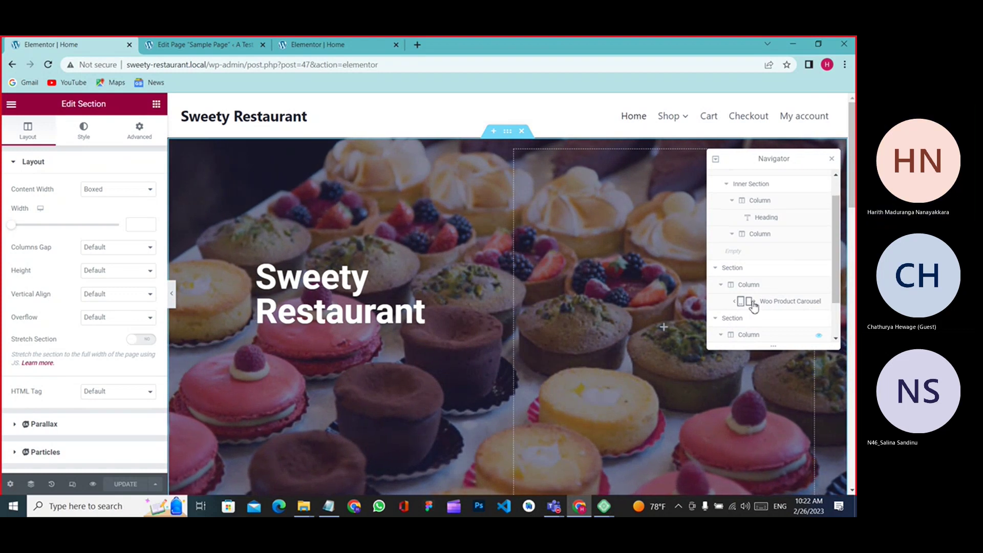
scroll(754, 305, down, 3)
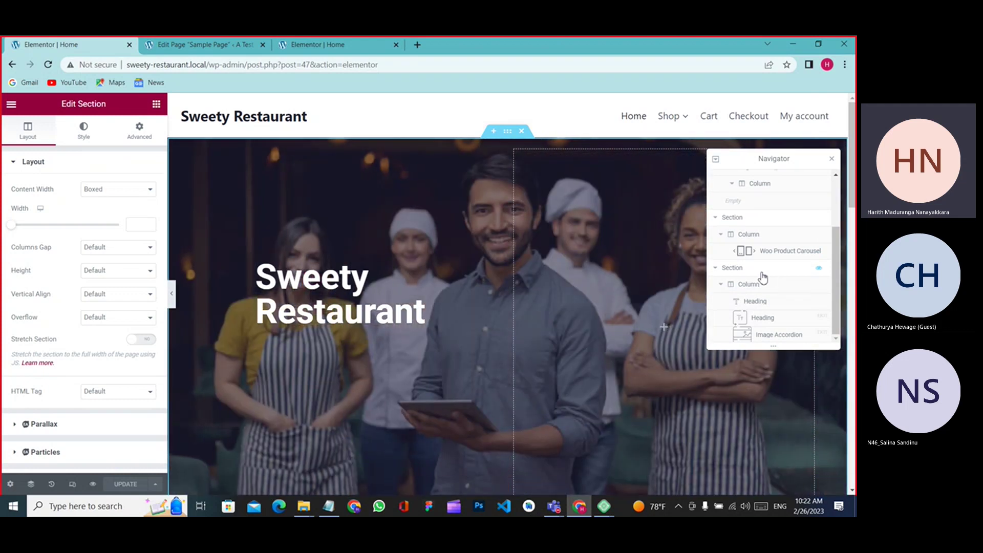
click(757, 303)
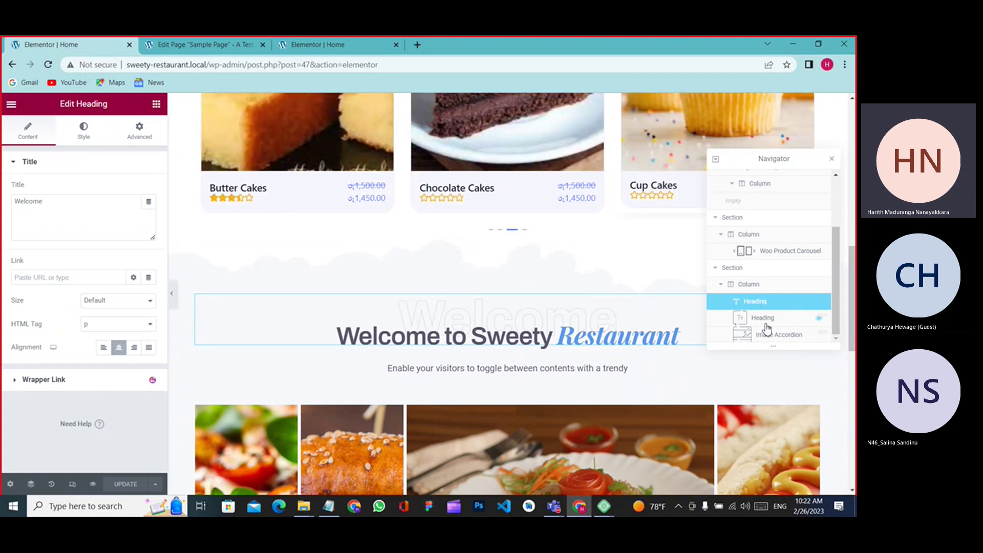
click(767, 320)
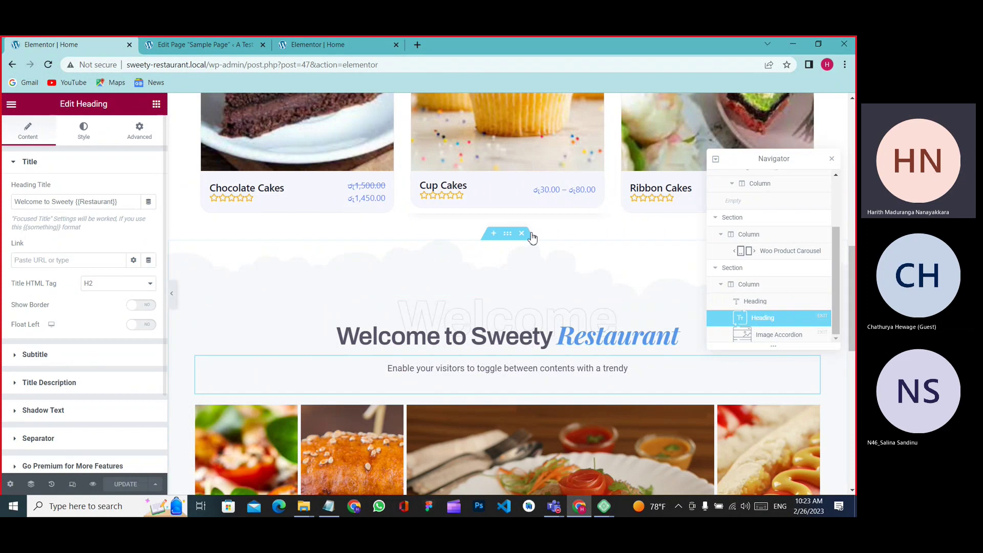
click(756, 254)
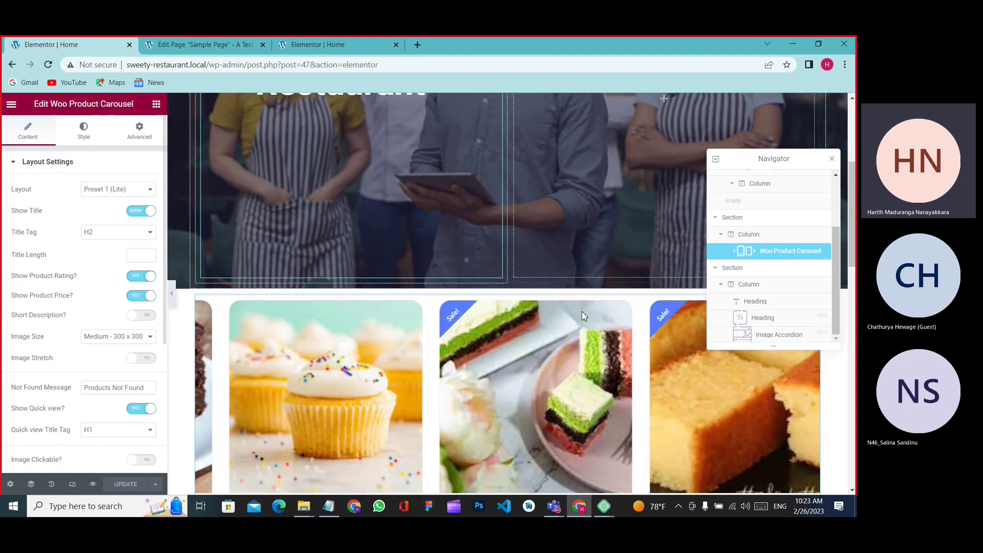
scroll(793, 246, up, 2)
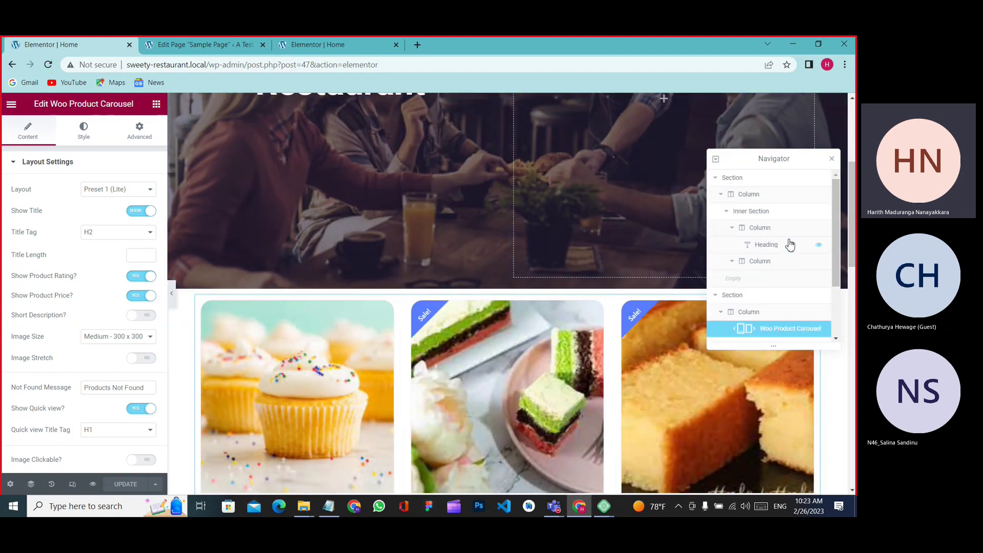
scroll(791, 244, down, 2)
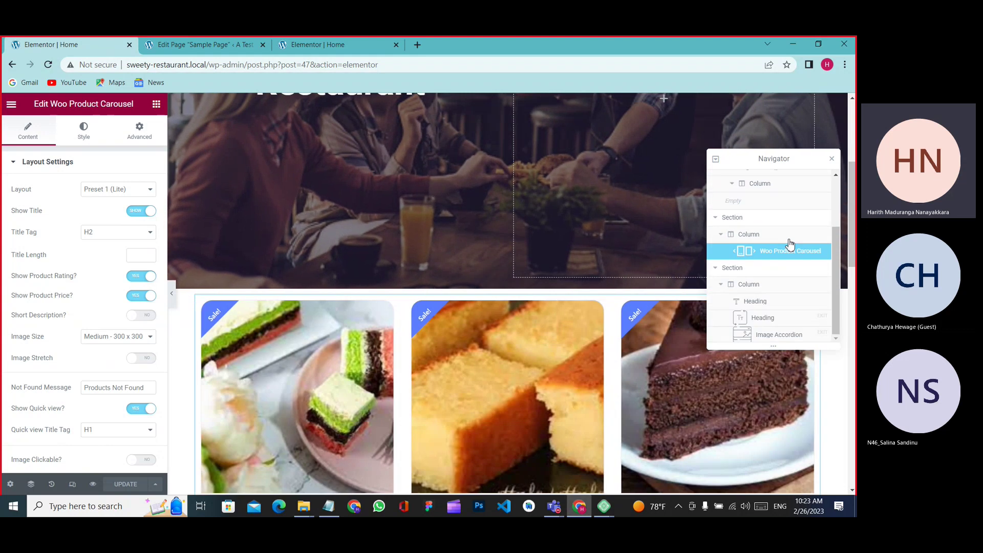
scroll(790, 245, up, 2)
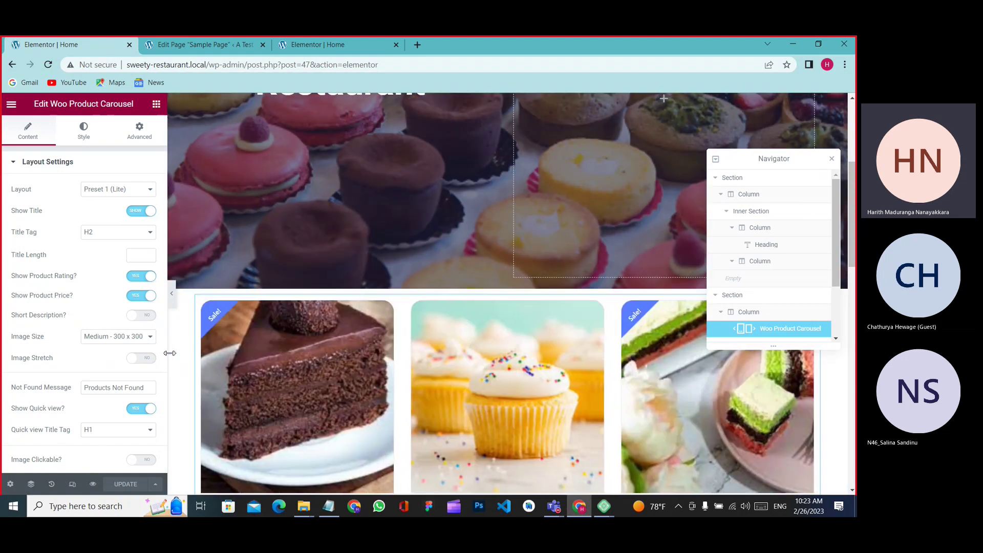
drag(168, 353, 161, 353)
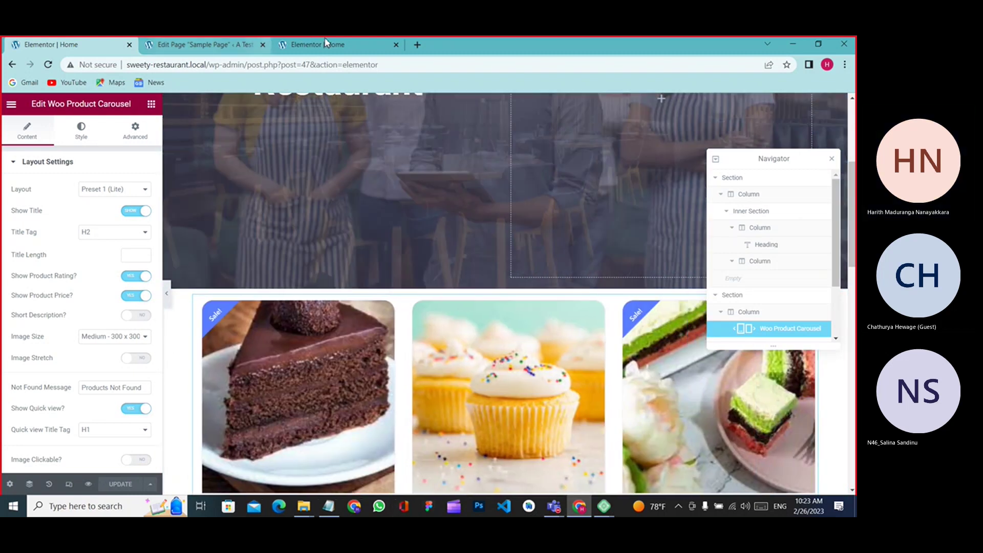
click(326, 43)
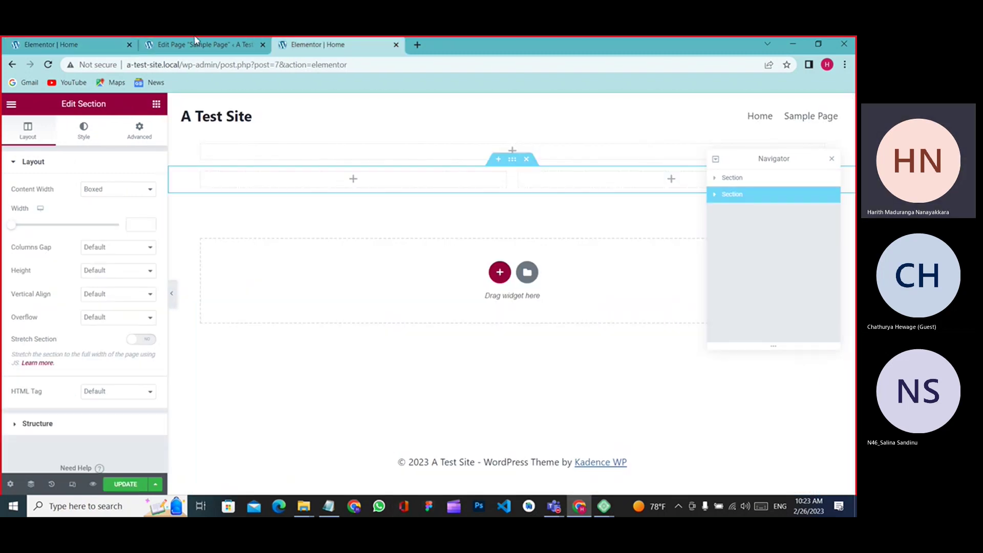
click(204, 45)
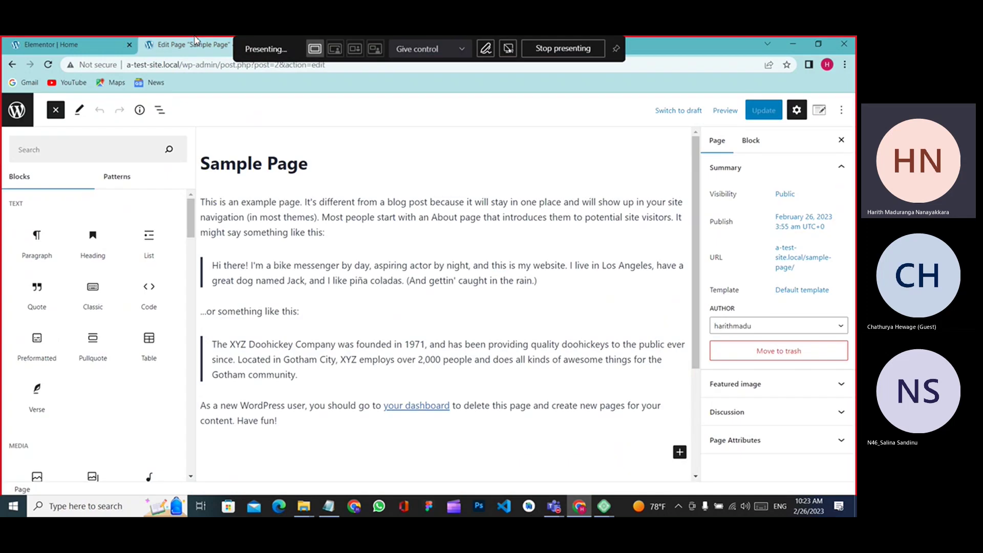
click(67, 47)
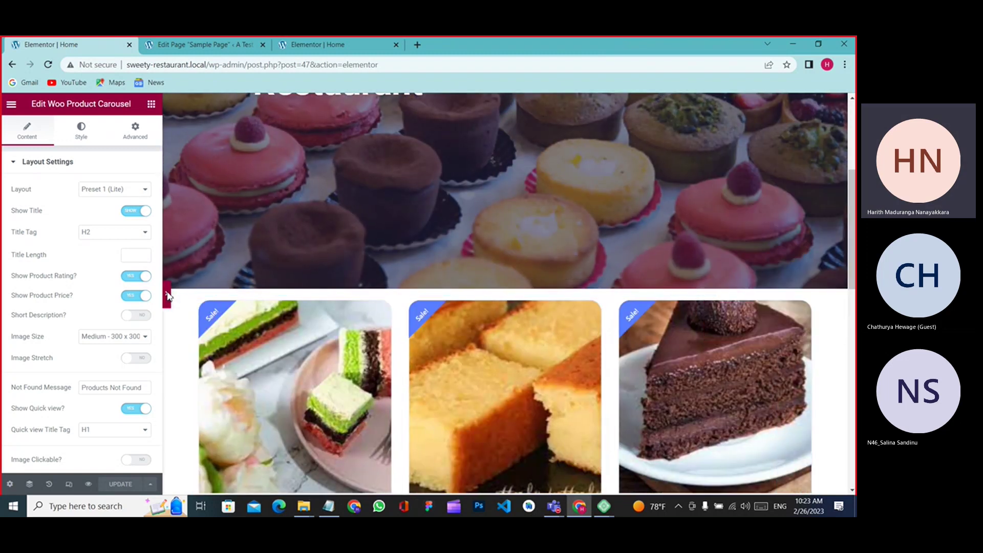
click(168, 296)
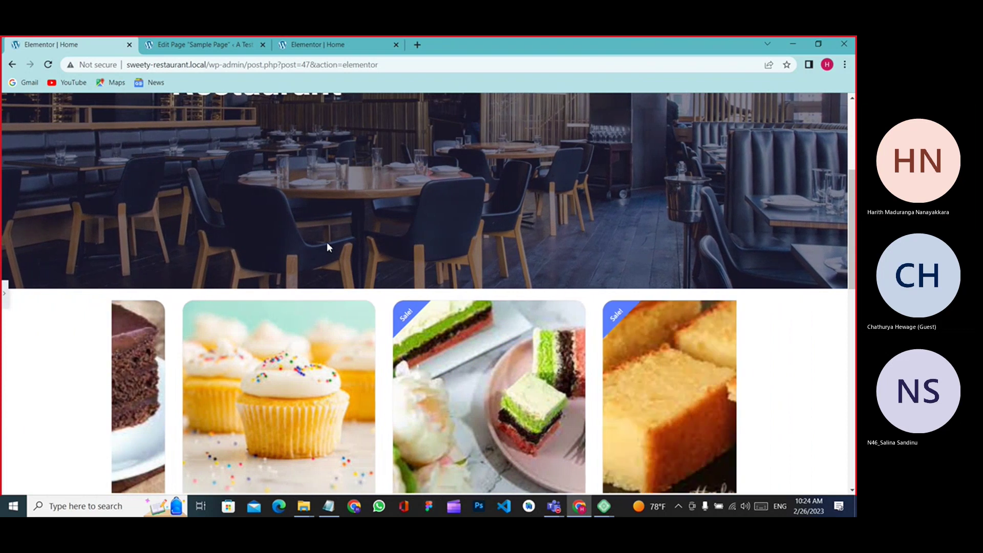
scroll(328, 245, up, 4)
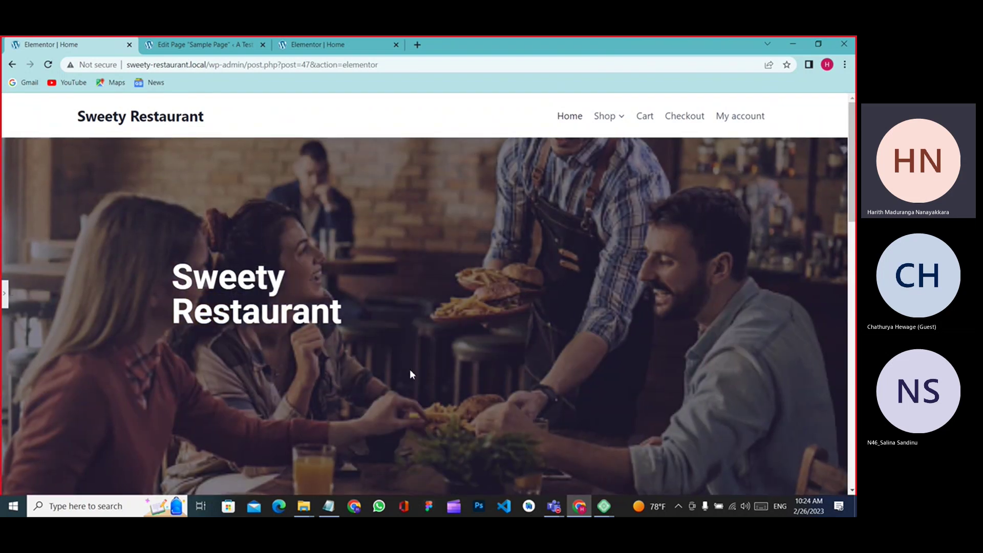
scroll(410, 370, down, 5)
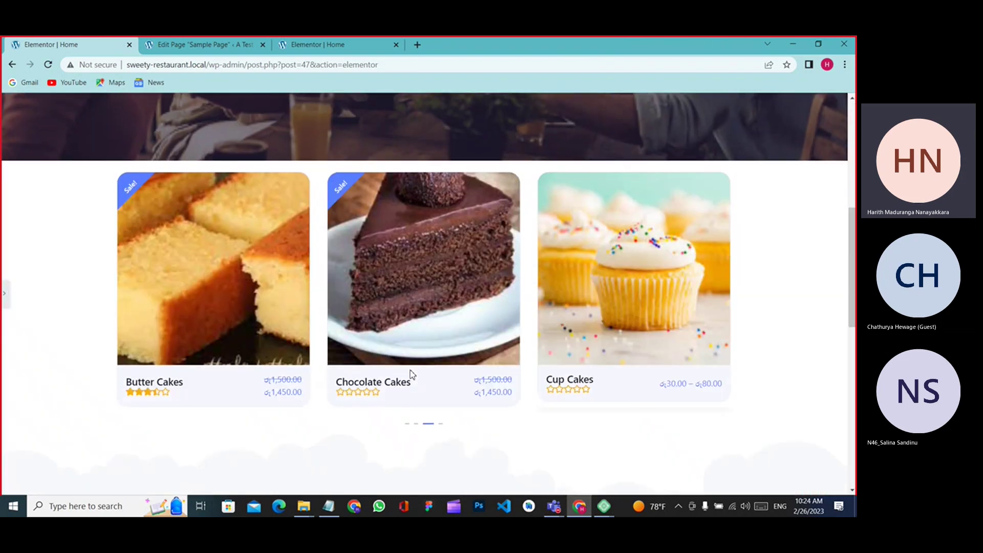
scroll(409, 374, down, 10)
scroll(410, 374, up, 5)
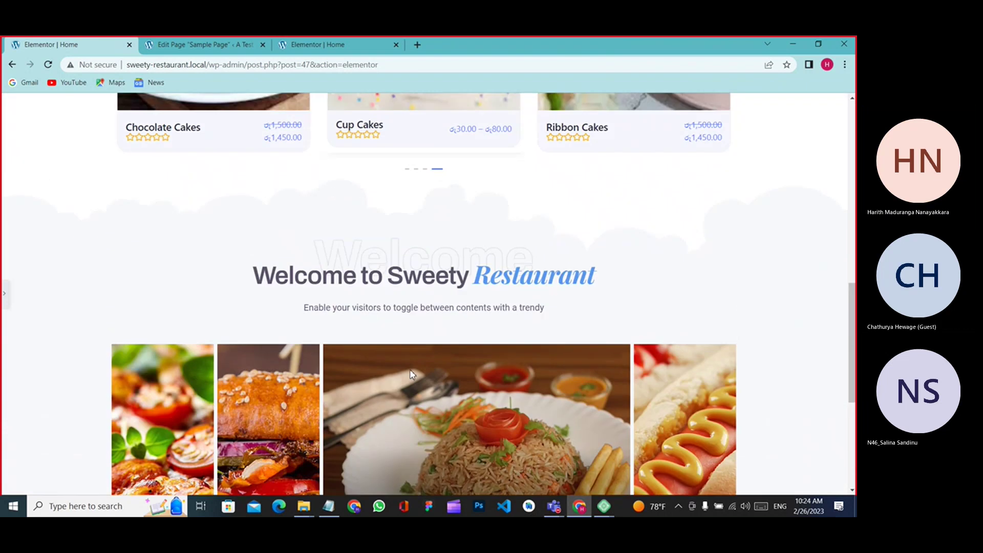
scroll(410, 374, up, 10)
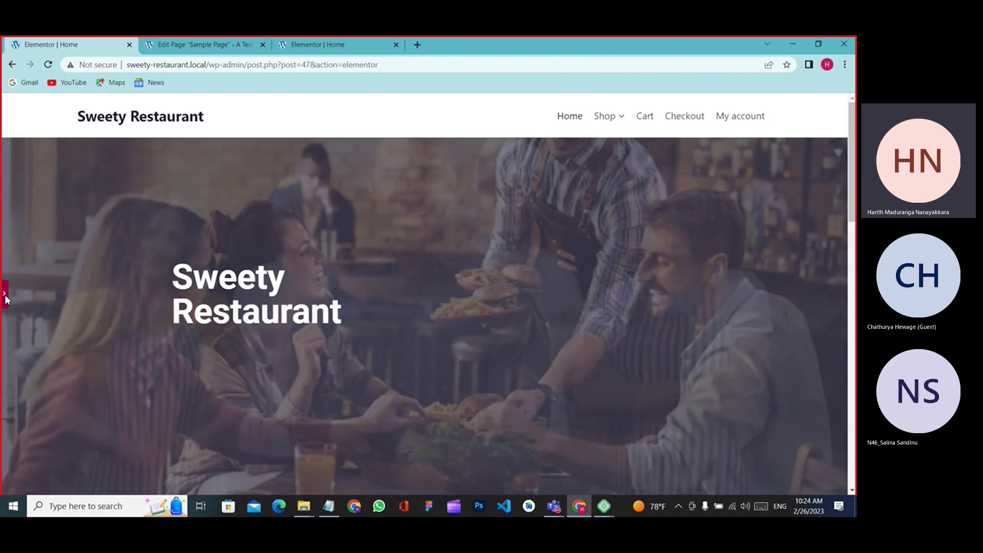
click(5, 294)
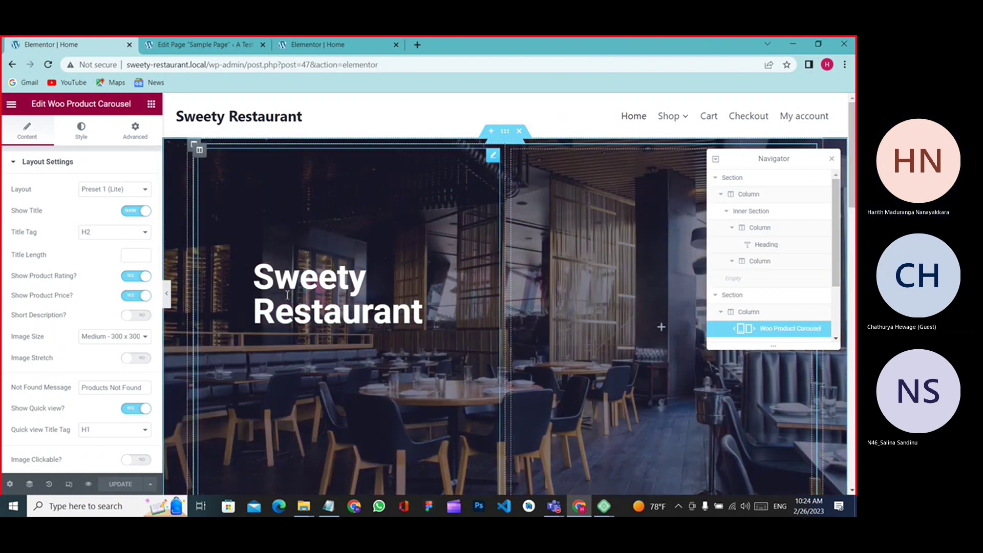
Step: Switch to the A Test Site Home page editor and show the widgets panel
click(188, 41)
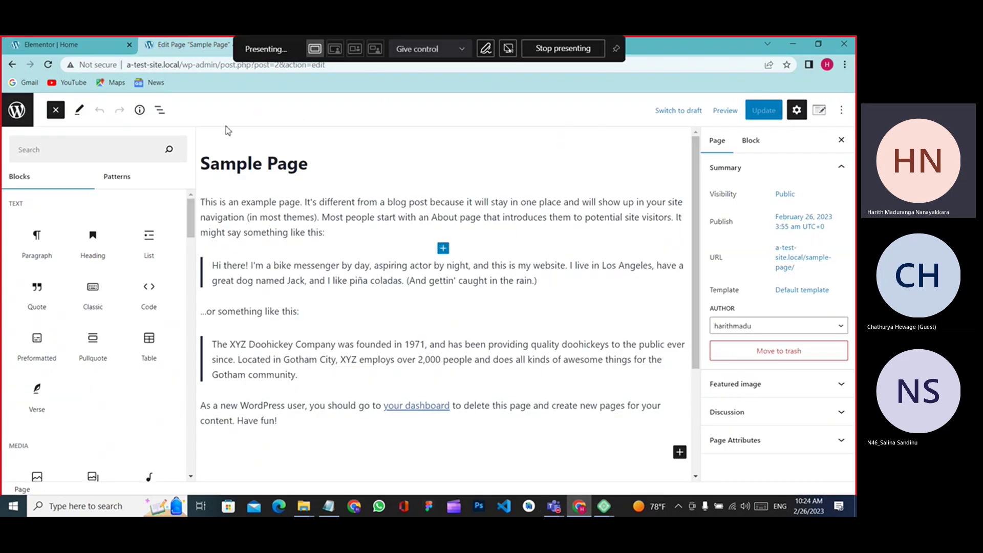
click(107, 48)
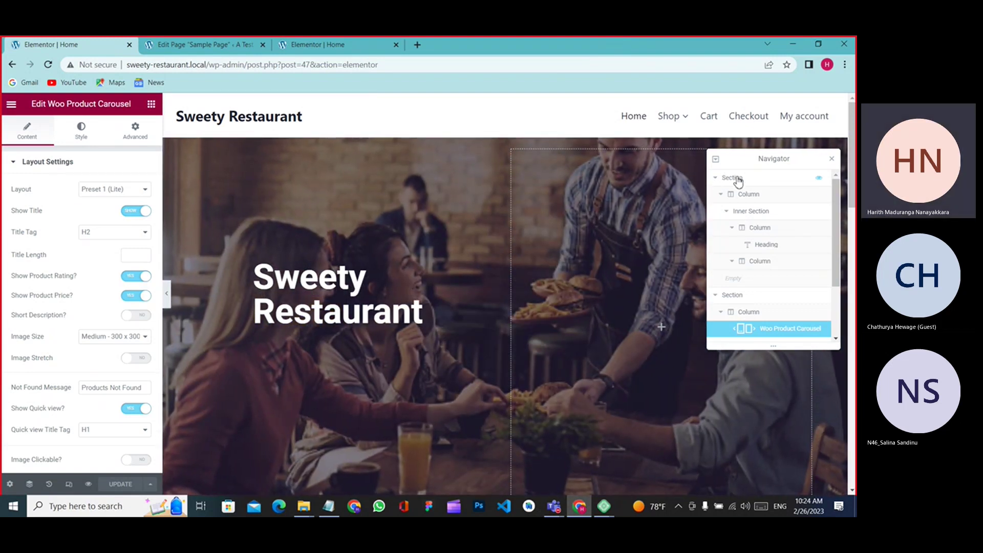
click(332, 41)
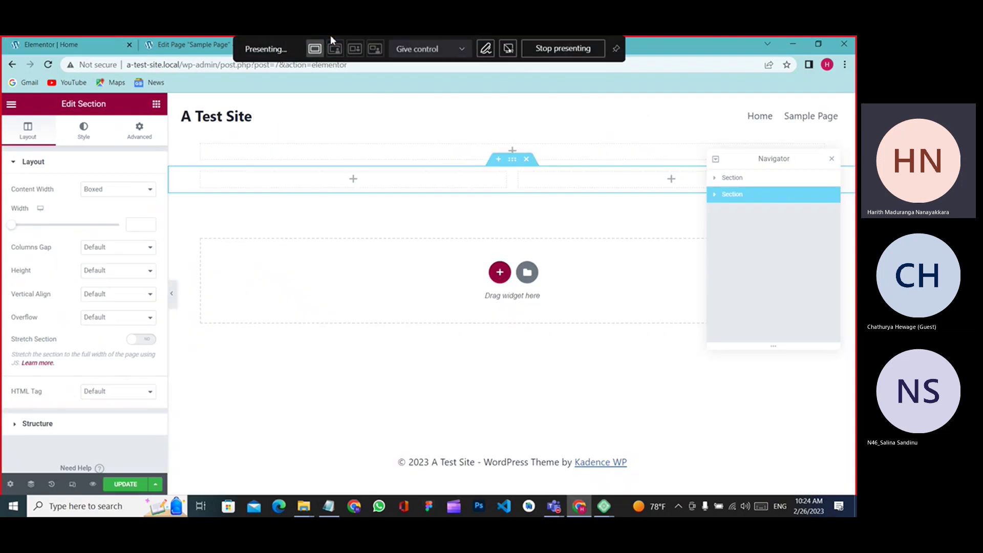
click(513, 149)
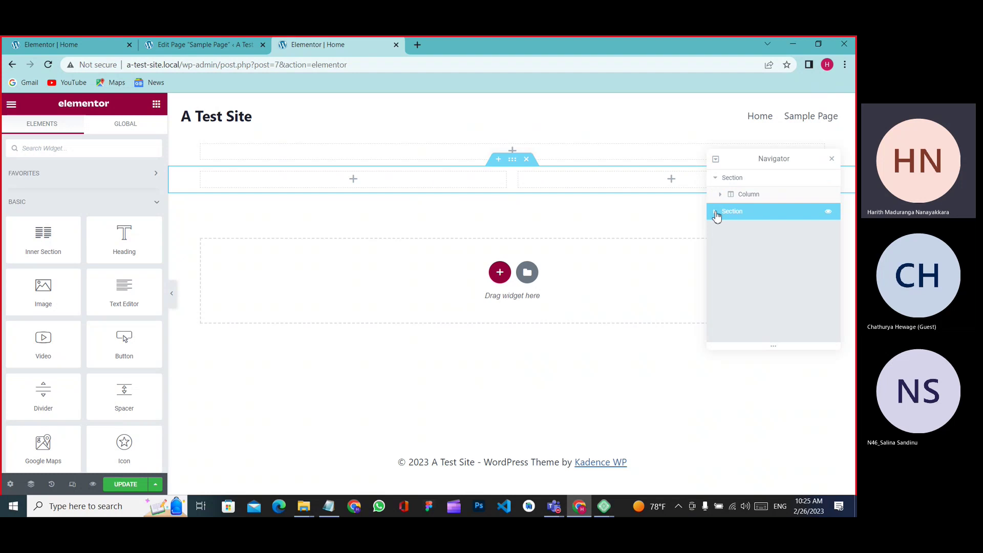
Step: Expand the one-column and two-column sections and their columns in the Navigator
click(716, 212)
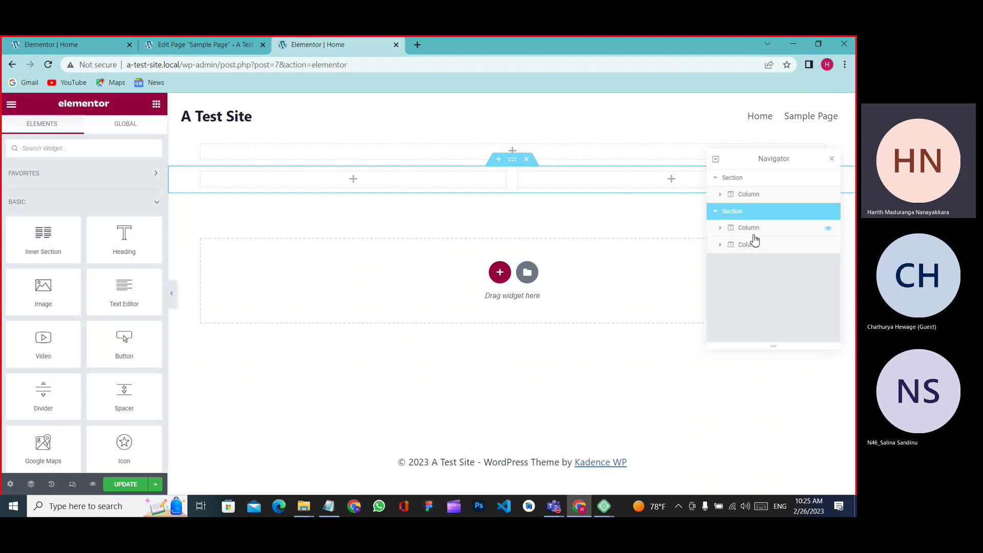
click(721, 195)
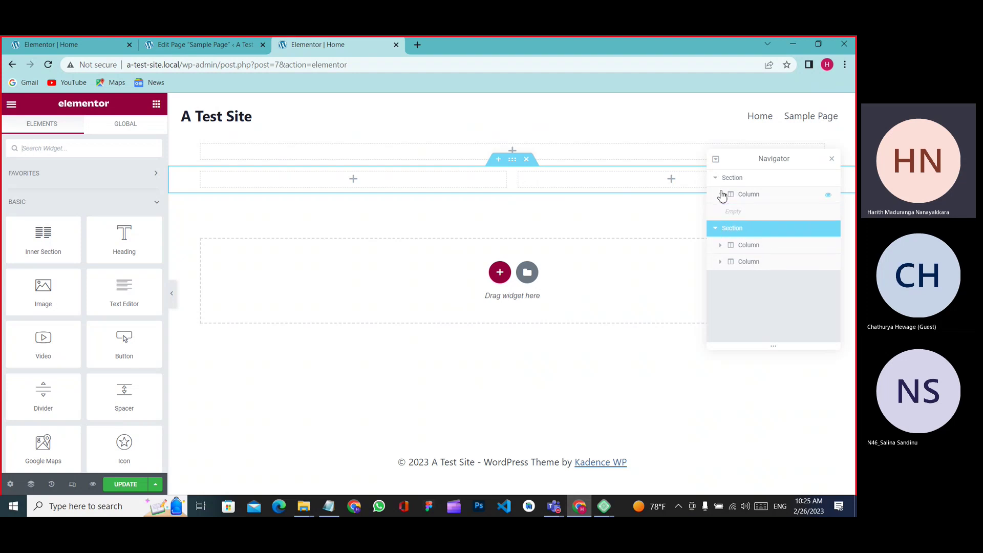
click(721, 245)
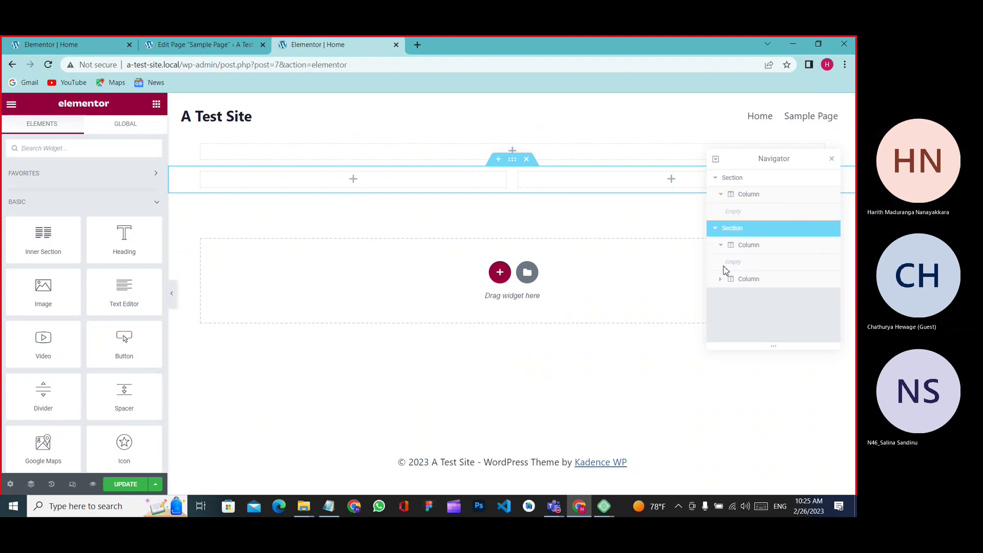
click(721, 280)
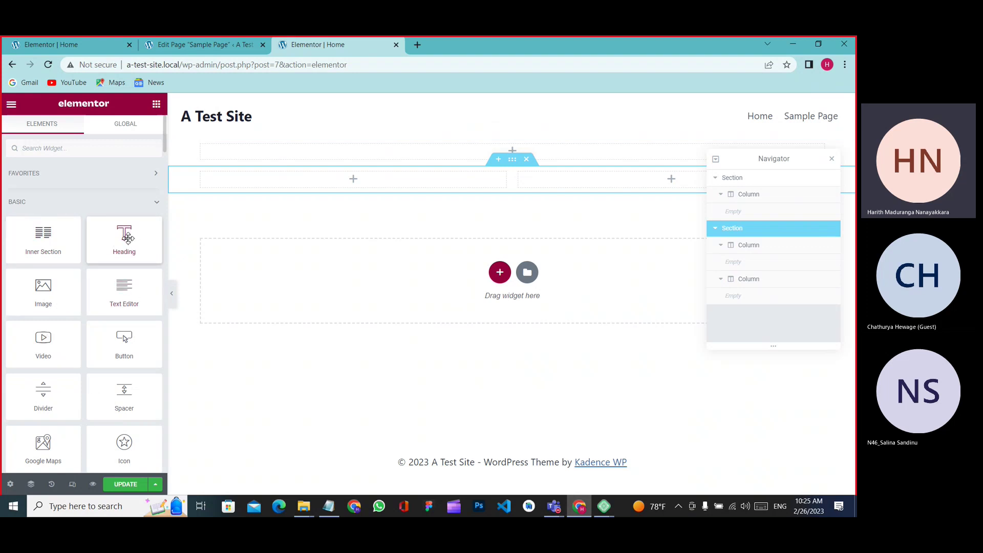
Step: Add a centred Heading widget titled 'Home' to the top section's column
drag(128, 237, 490, 153)
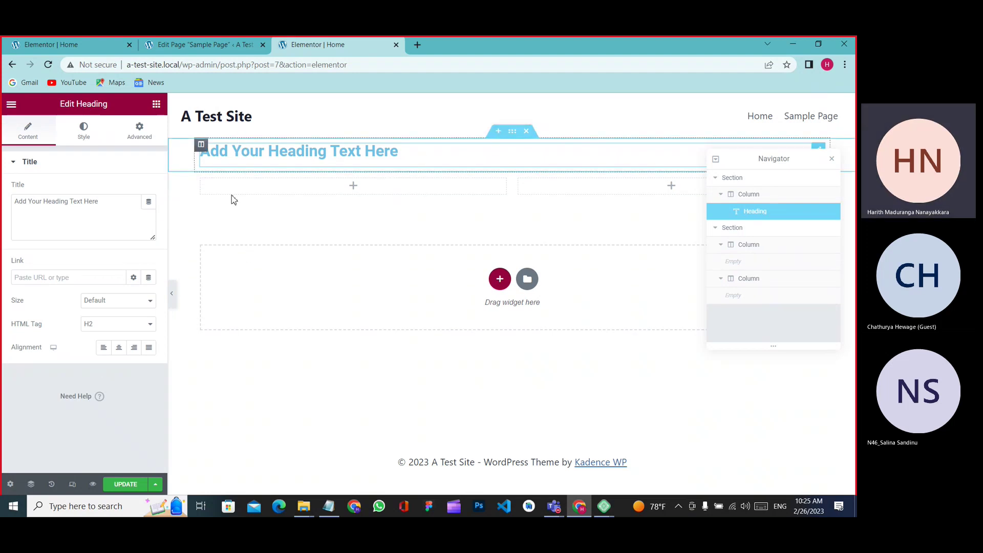
drag(109, 198, 2, 211)
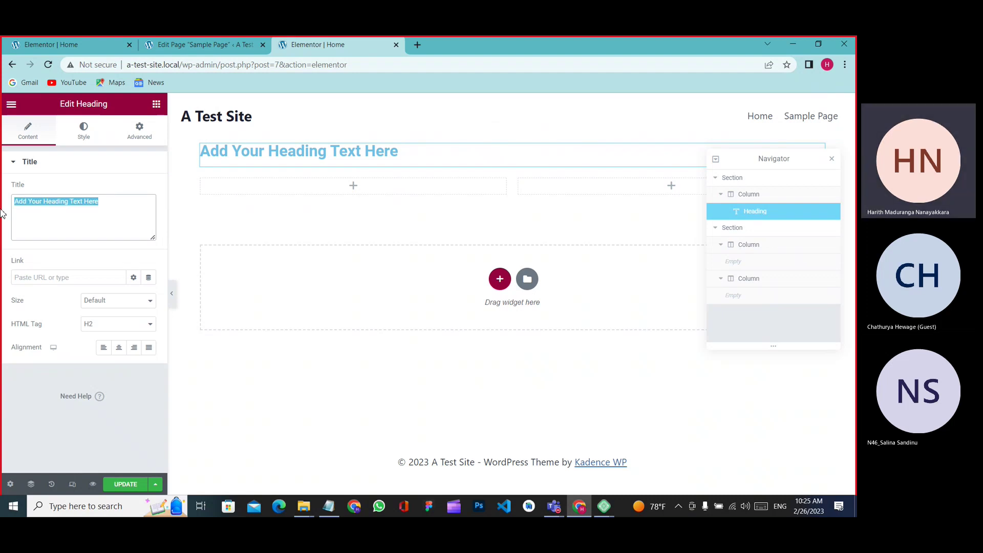
text(Home)
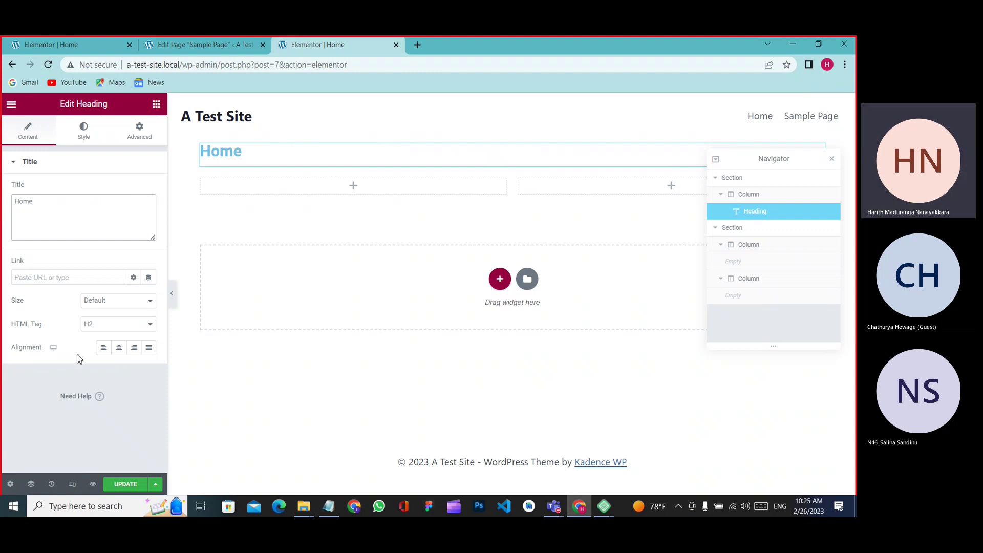
click(120, 348)
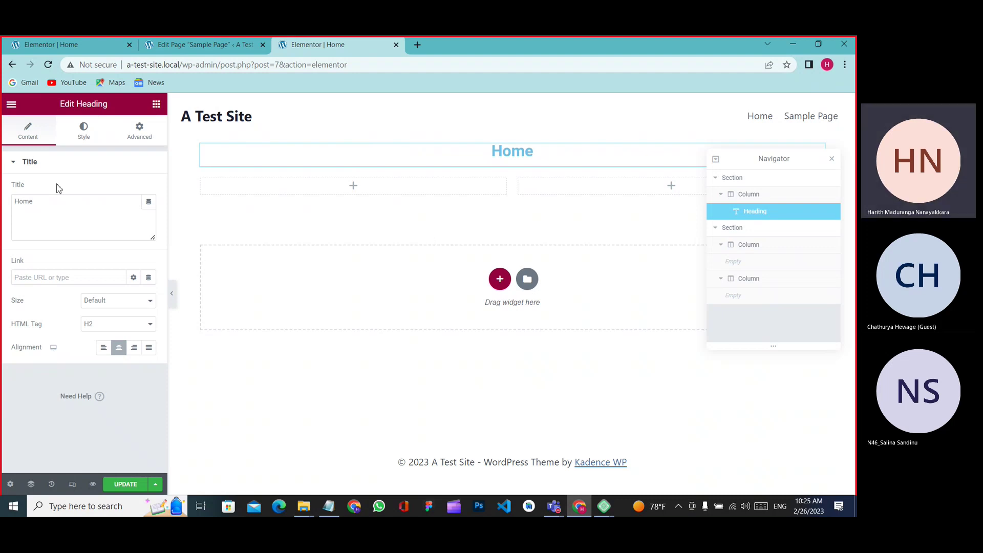
Step: Style the Home heading with text colour #EE2062 and typography size 58
click(82, 134)
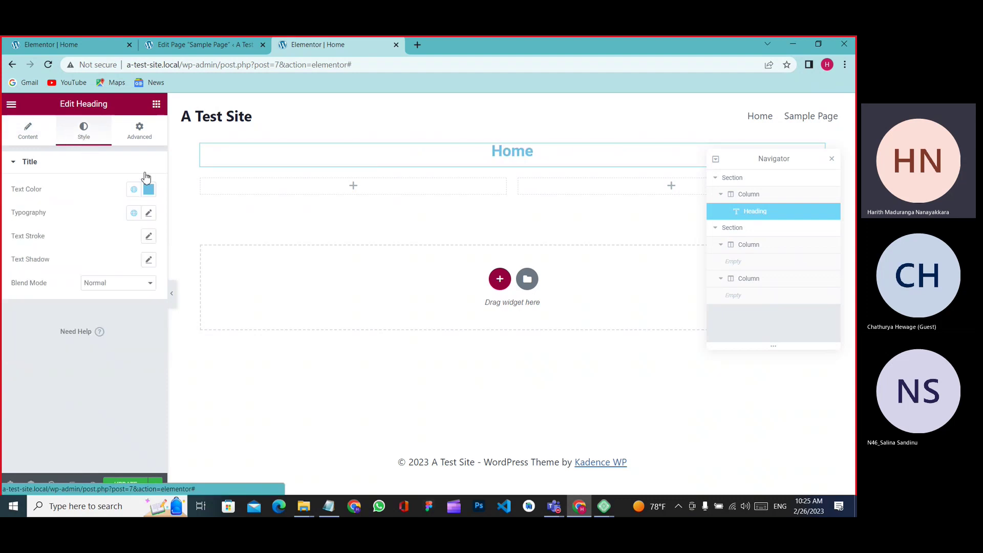
click(148, 190)
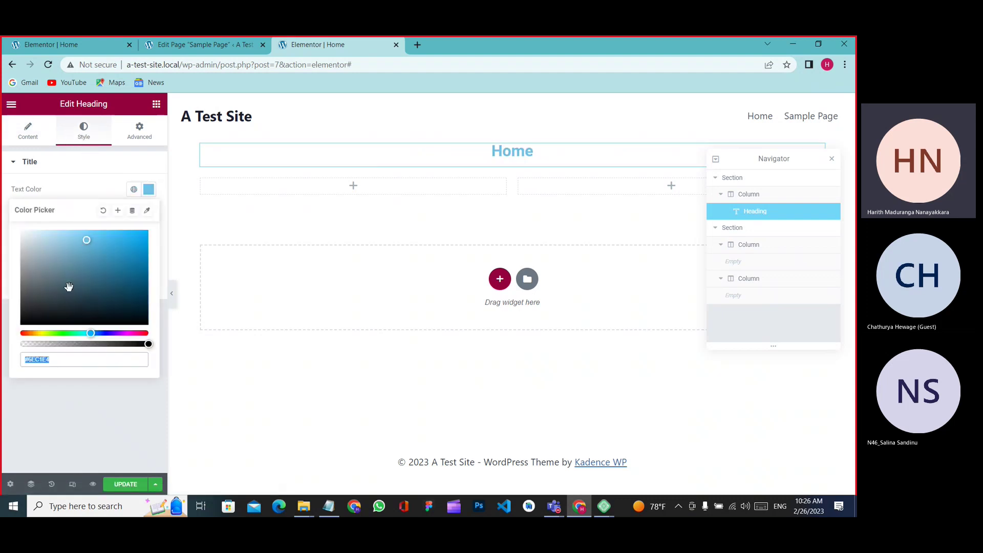
drag(69, 287, 35, 317)
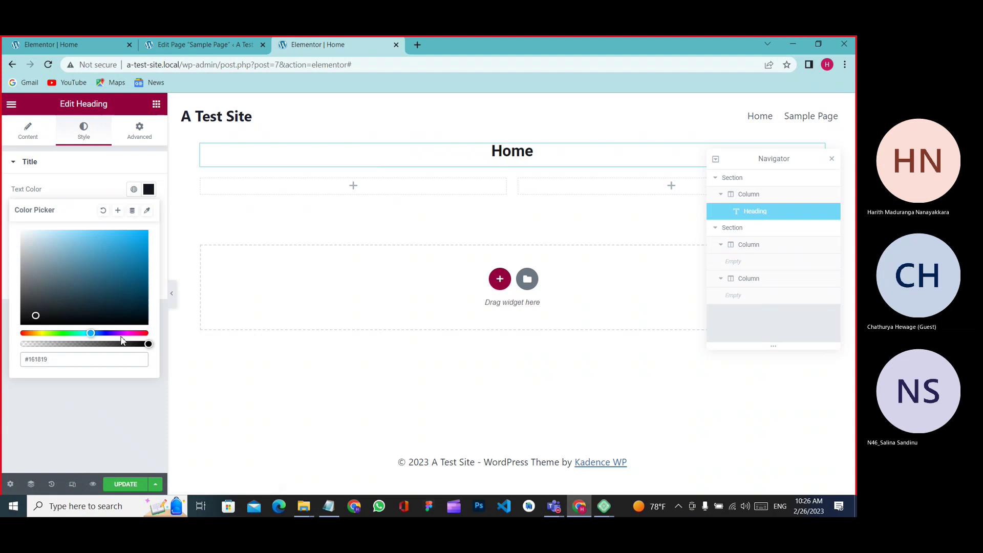
click(143, 334)
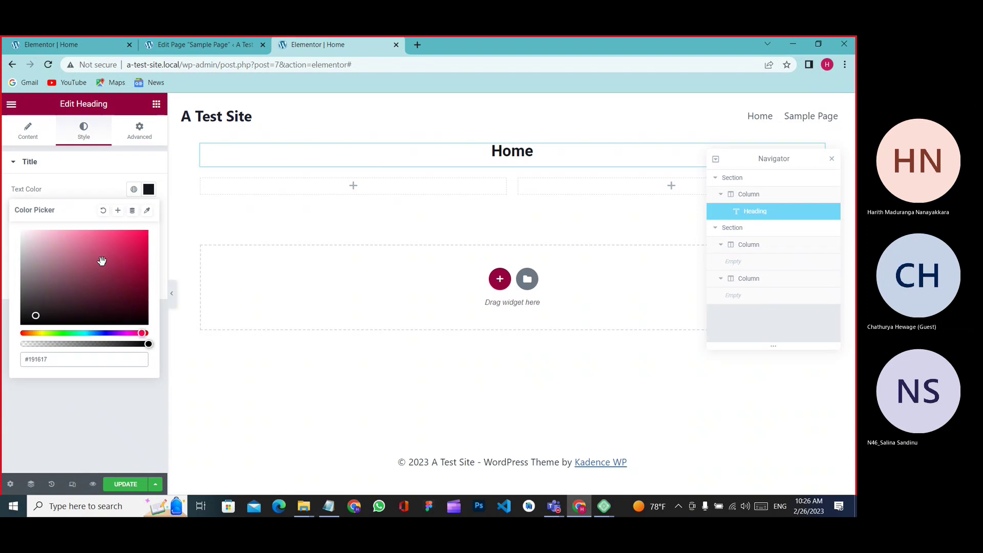
click(142, 240)
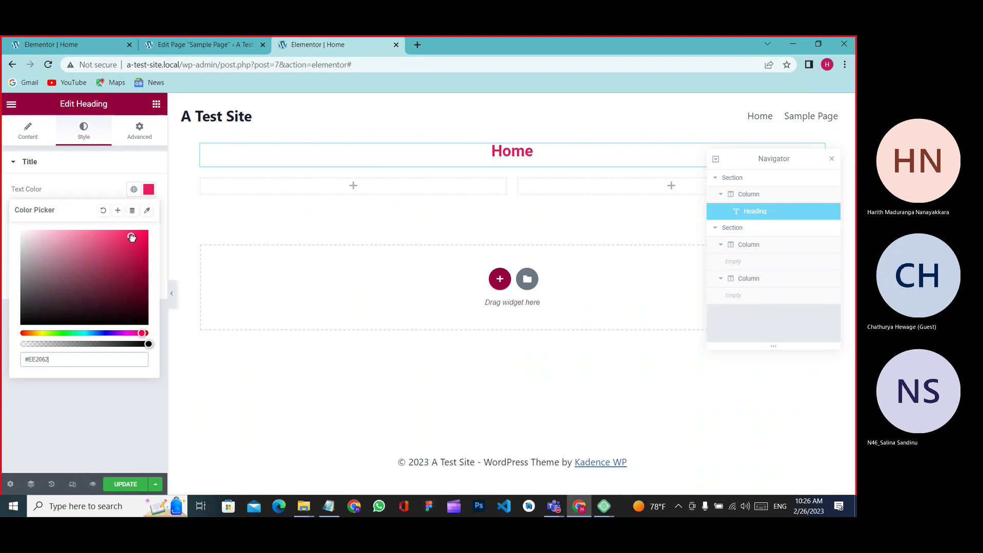
click(3, 195)
click(149, 214)
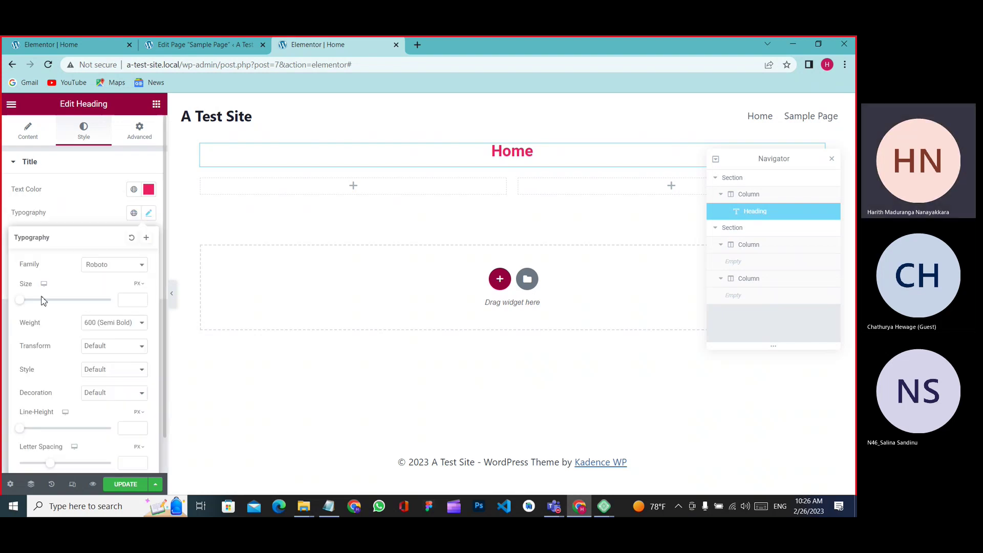
drag(20, 303, 47, 311)
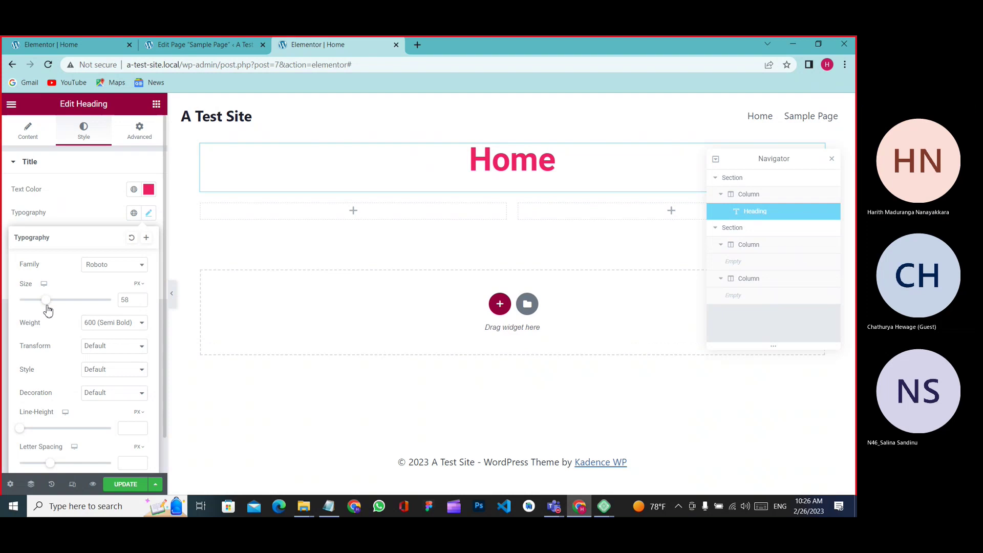
click(3, 368)
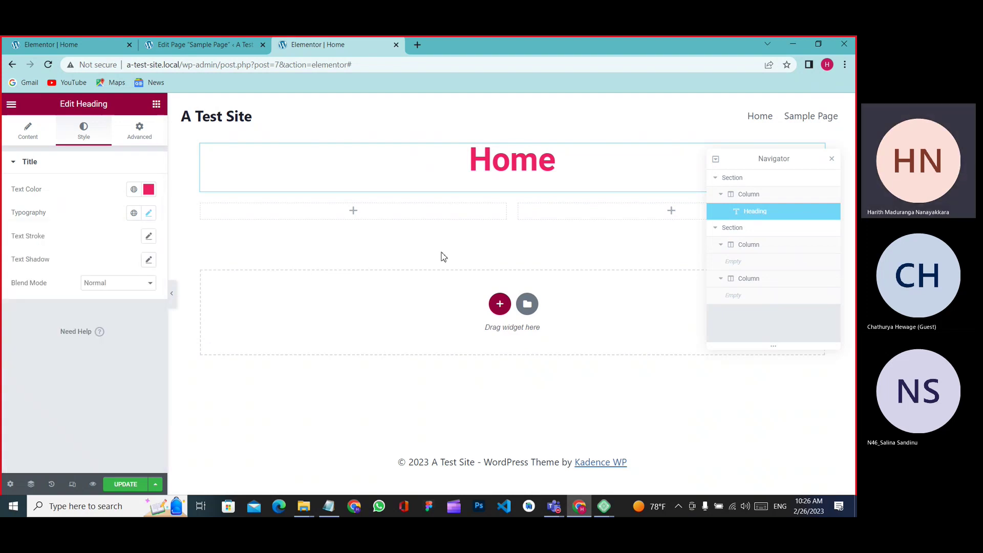
Step: Place an Image in the left column and a Text Editor with three lorem paragraphs on the right
click(354, 212)
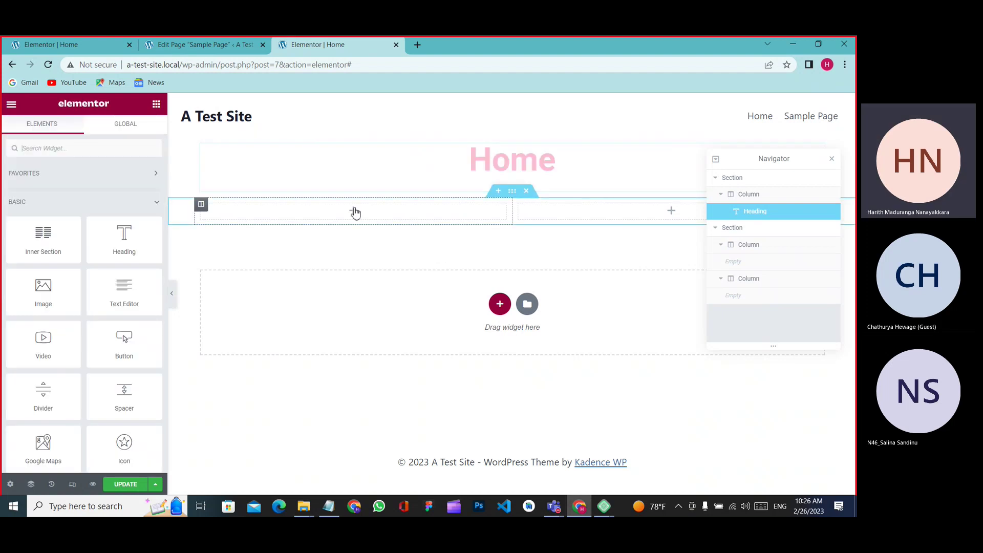
drag(44, 287, 347, 217)
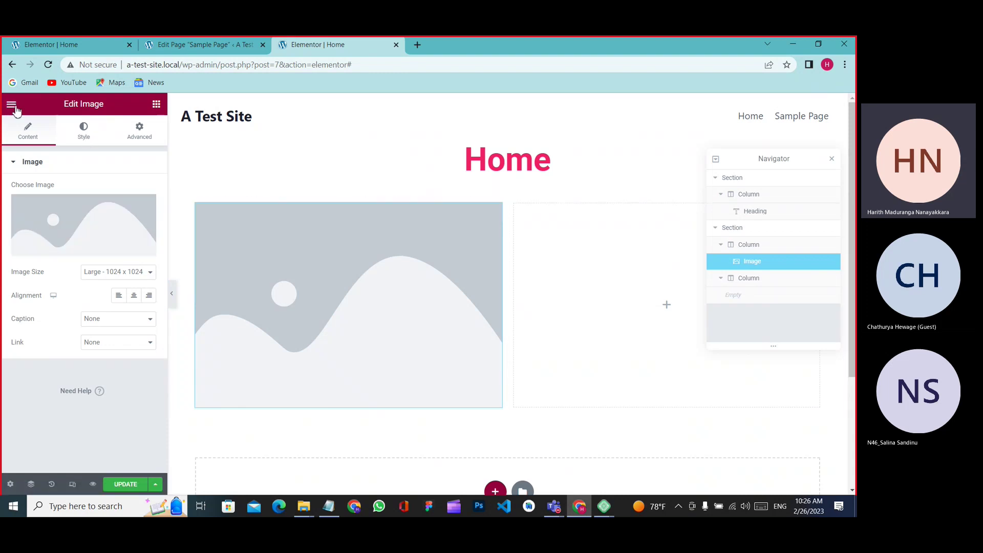
click(671, 312)
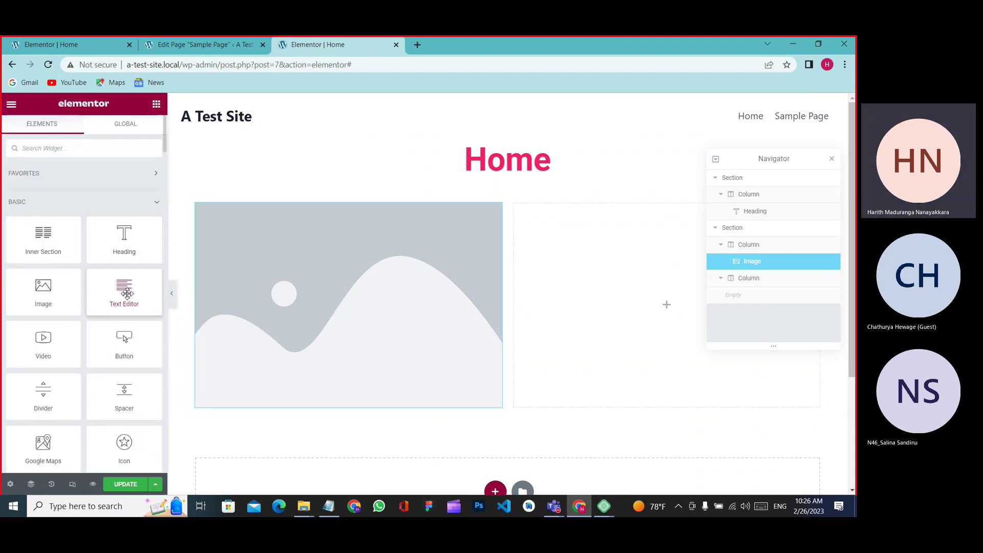
drag(127, 293, 646, 309)
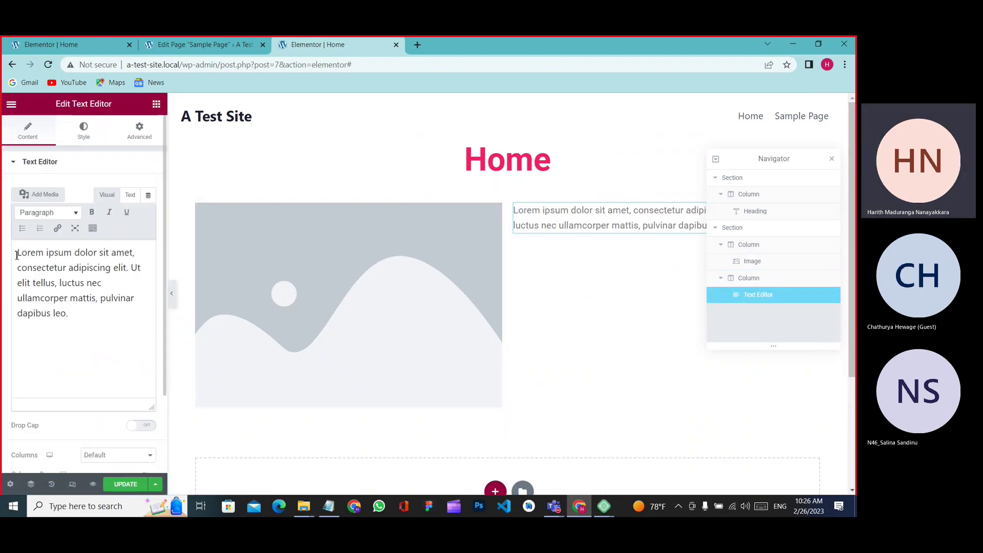
drag(17, 255, 74, 314)
key(ctrl+c)
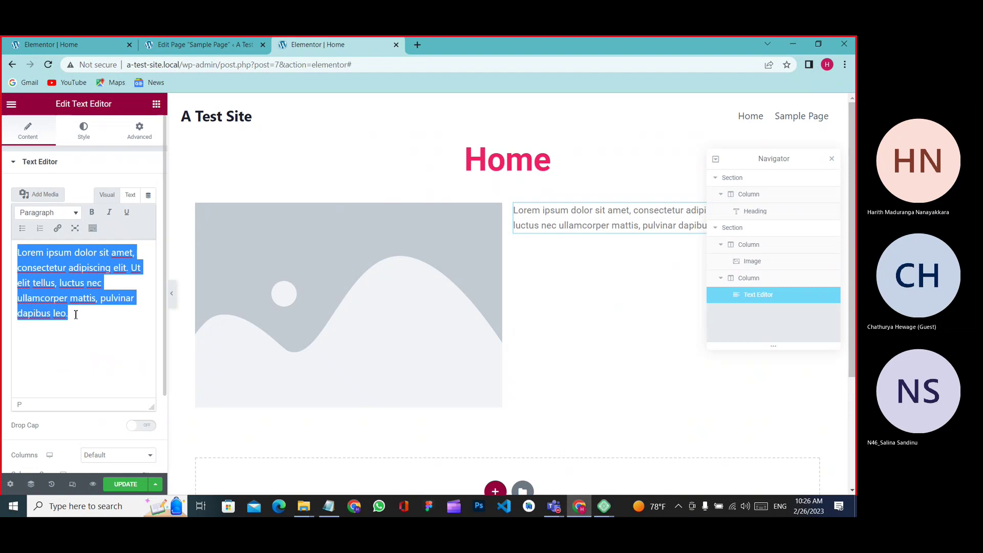
click(76, 314)
key(ctrl+v)
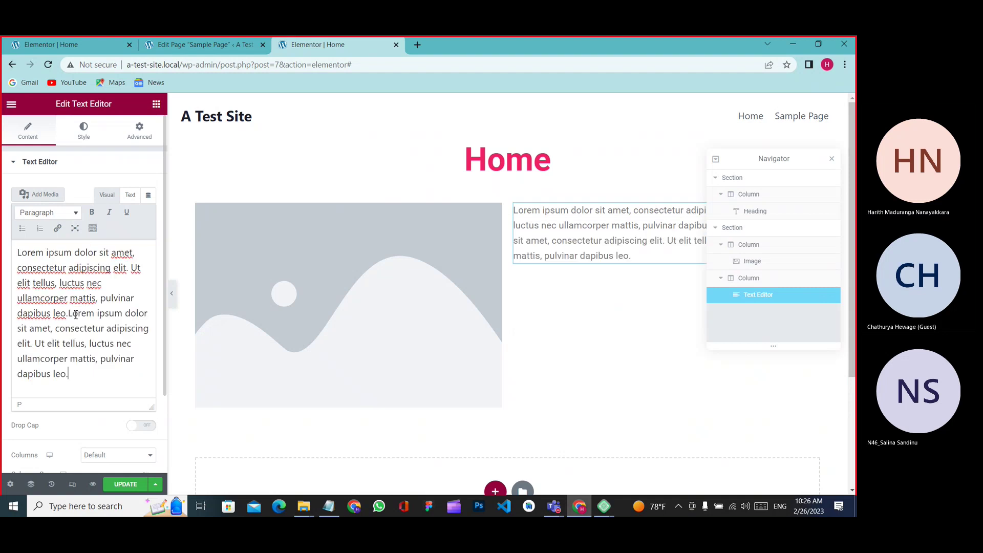
key(ctrl+v)
key(ctrl+v)
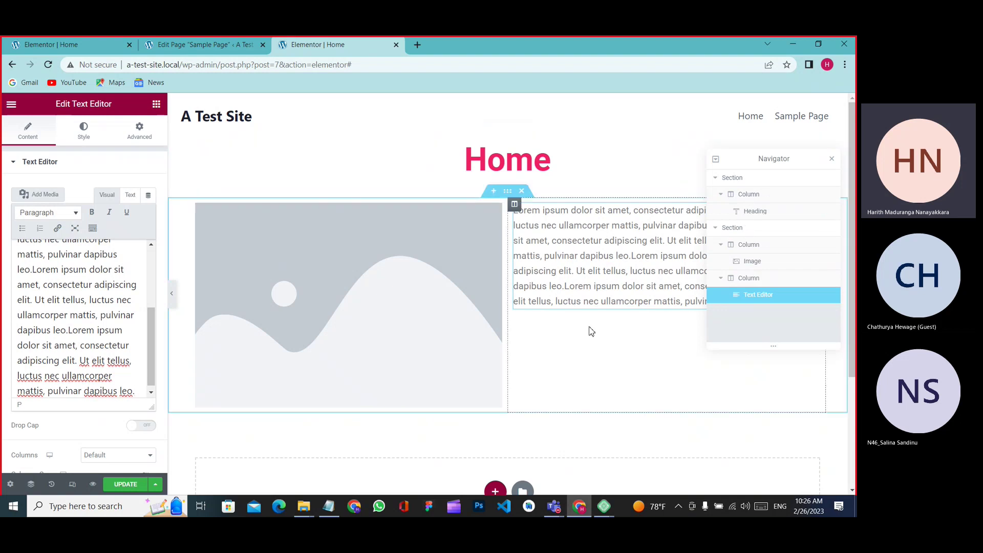
Step: Add a centred 'Click here' button below the lorem text
click(158, 106)
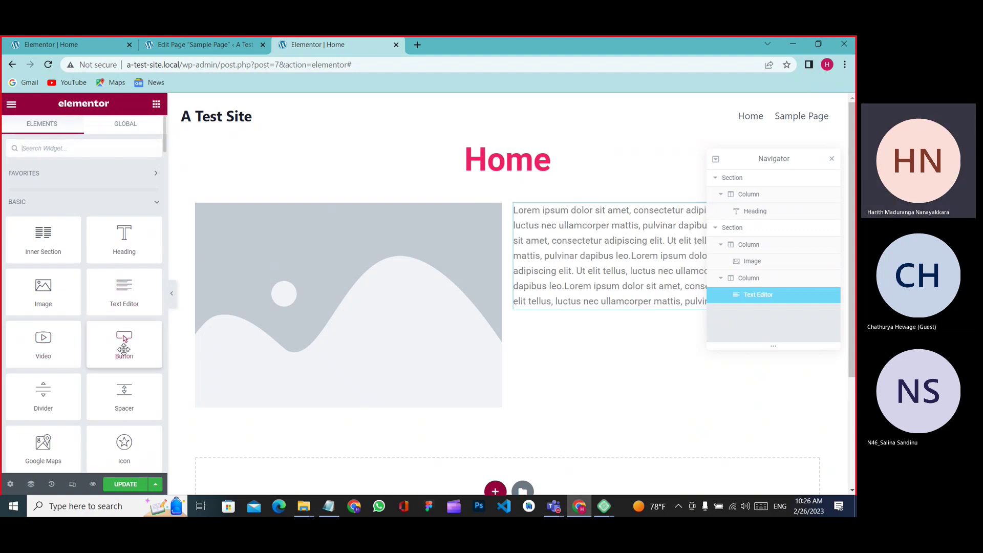
drag(124, 341, 624, 303)
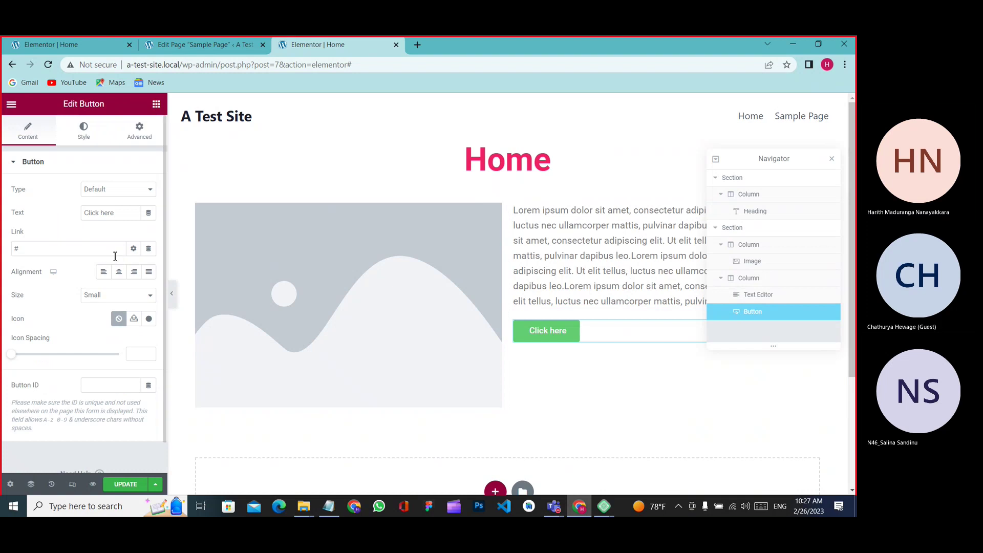
click(119, 275)
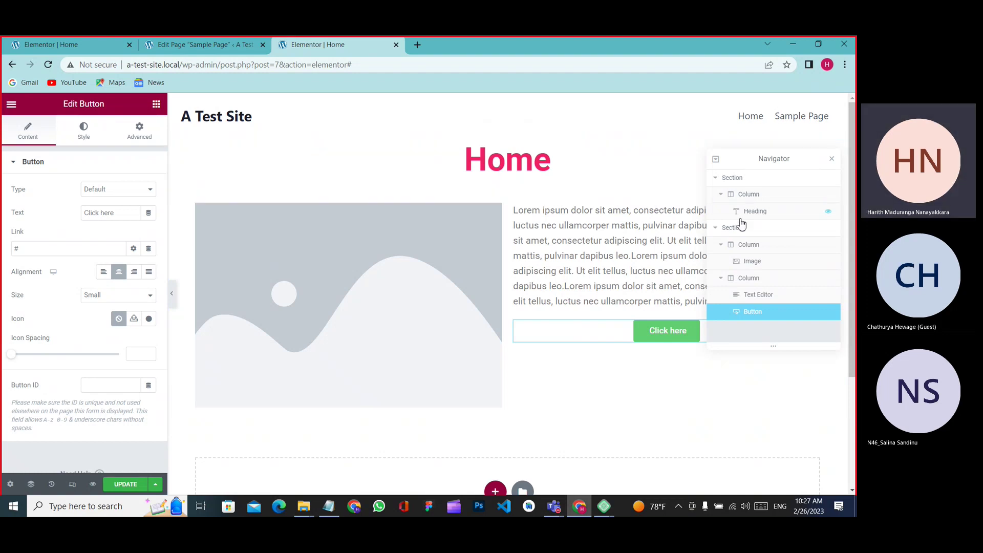
click(755, 212)
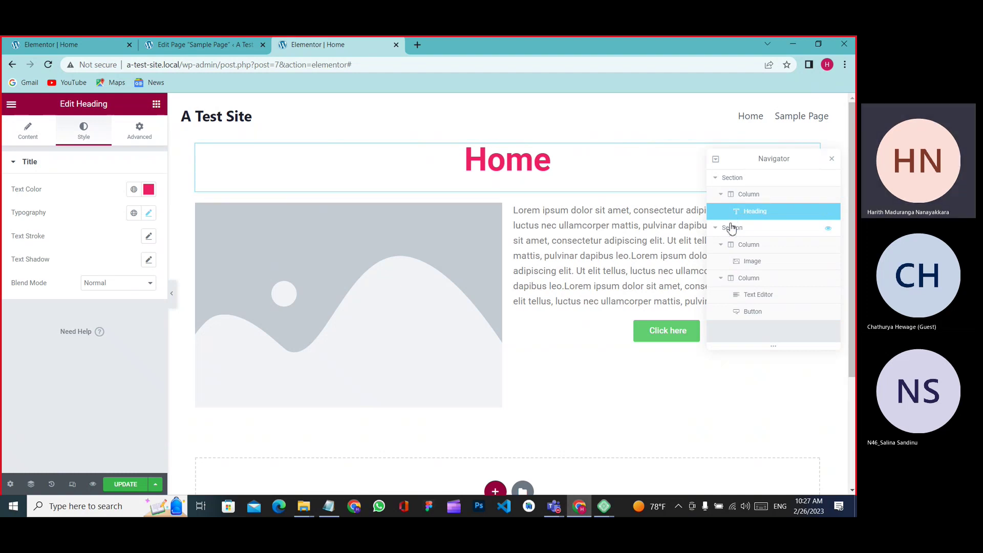
click(731, 229)
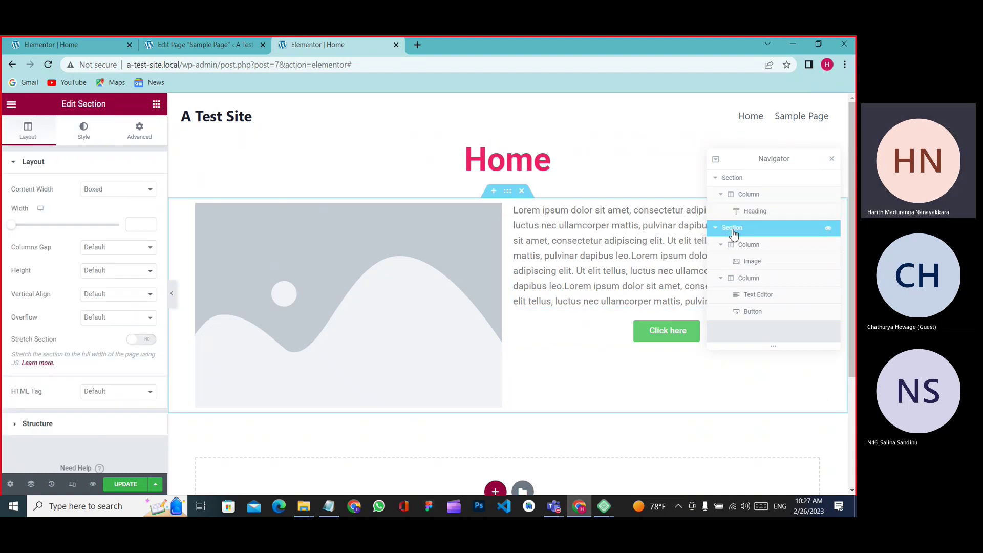
click(745, 247)
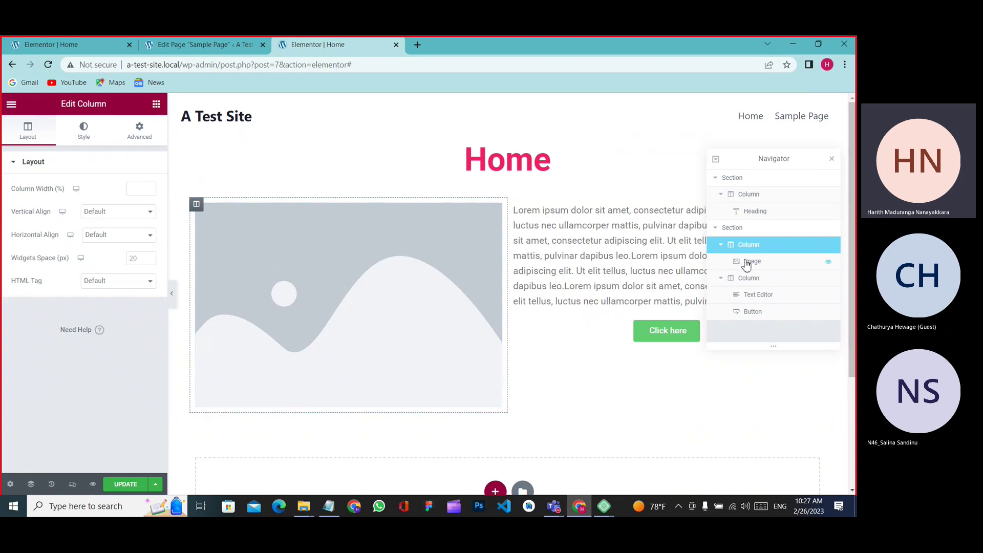
click(746, 263)
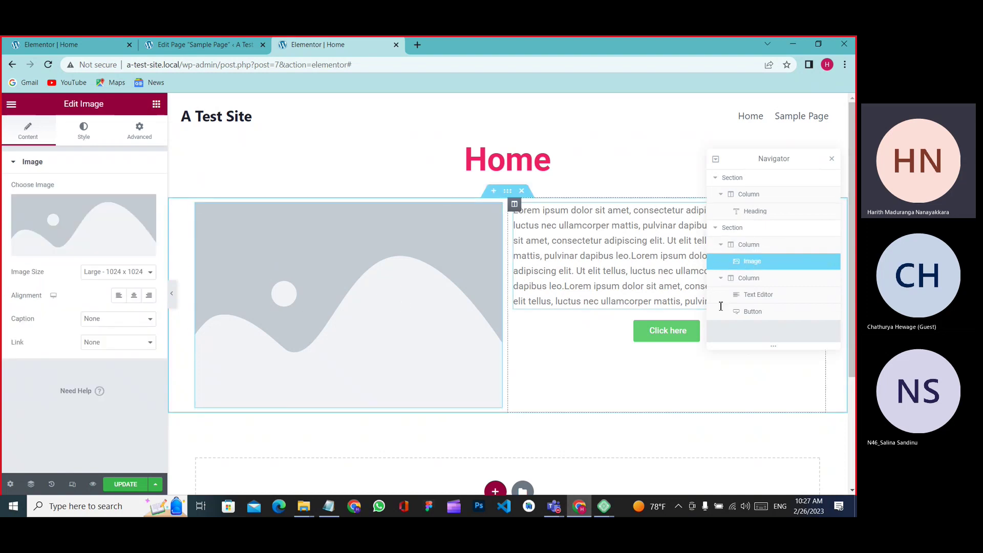
click(750, 283)
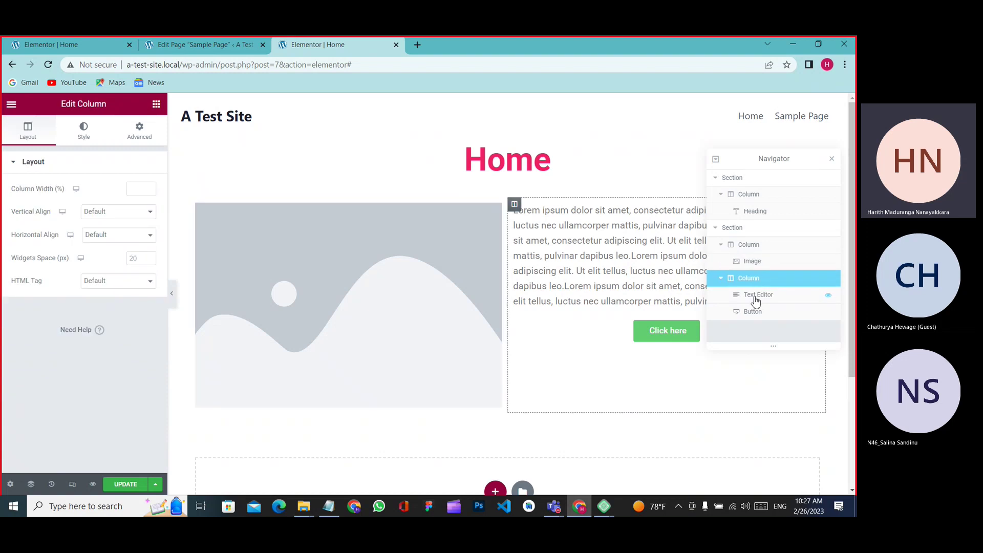
click(756, 300)
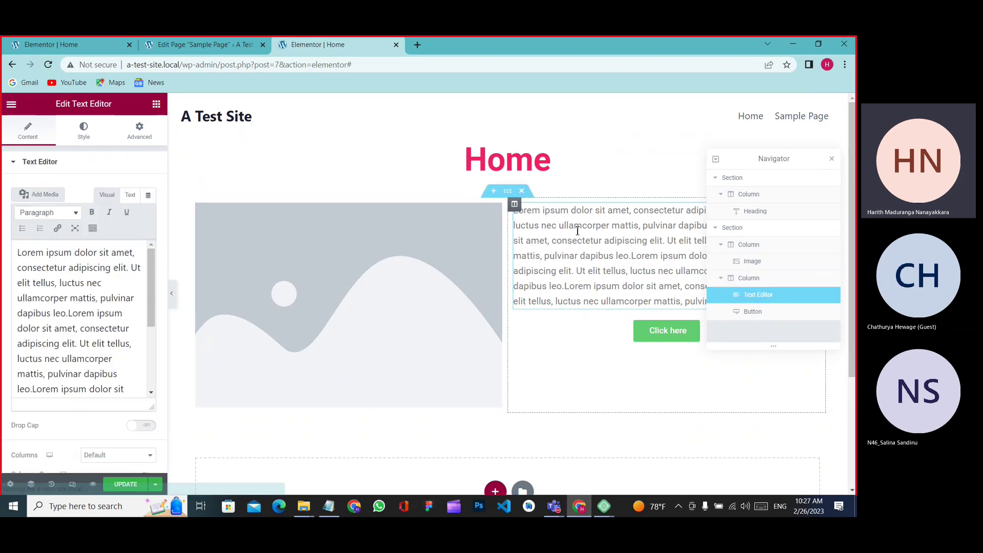
click(764, 315)
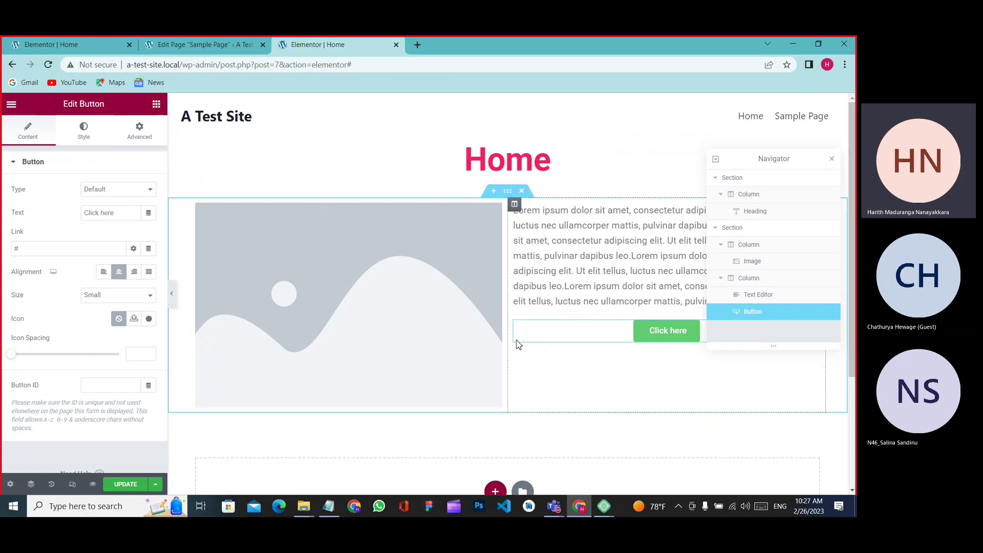
Step: Add a one-column section at the page bottom containing a two-column Inner Section
scroll(512, 340, down, 3)
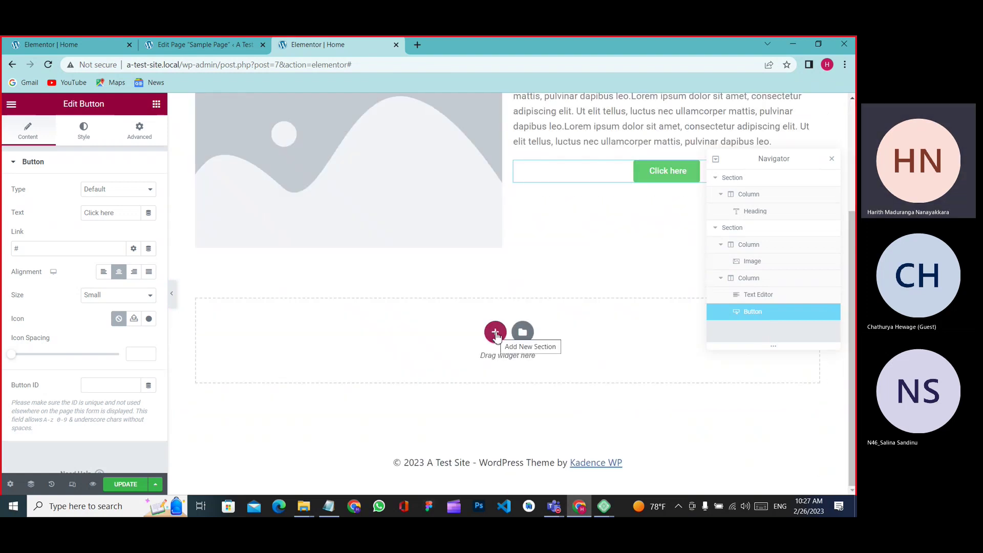
click(495, 332)
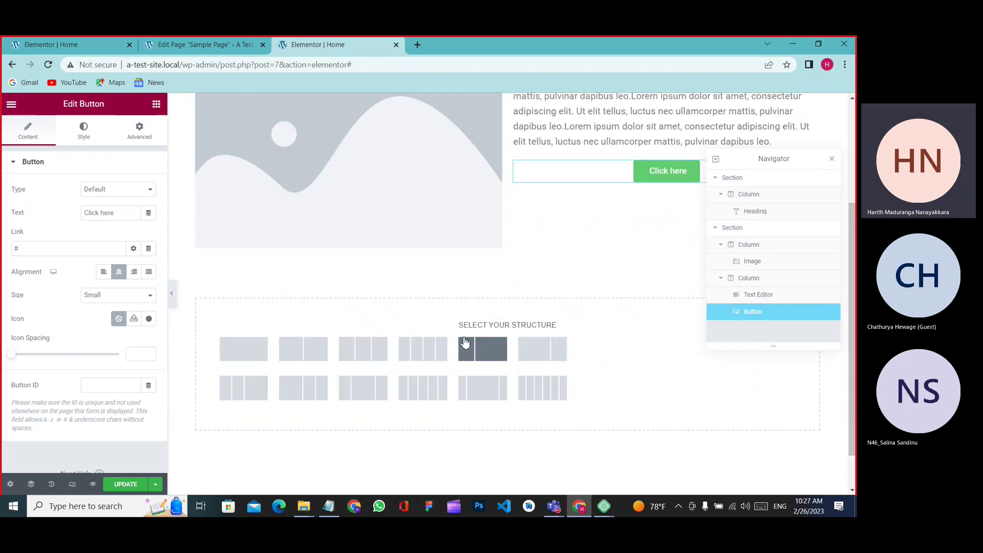
click(241, 353)
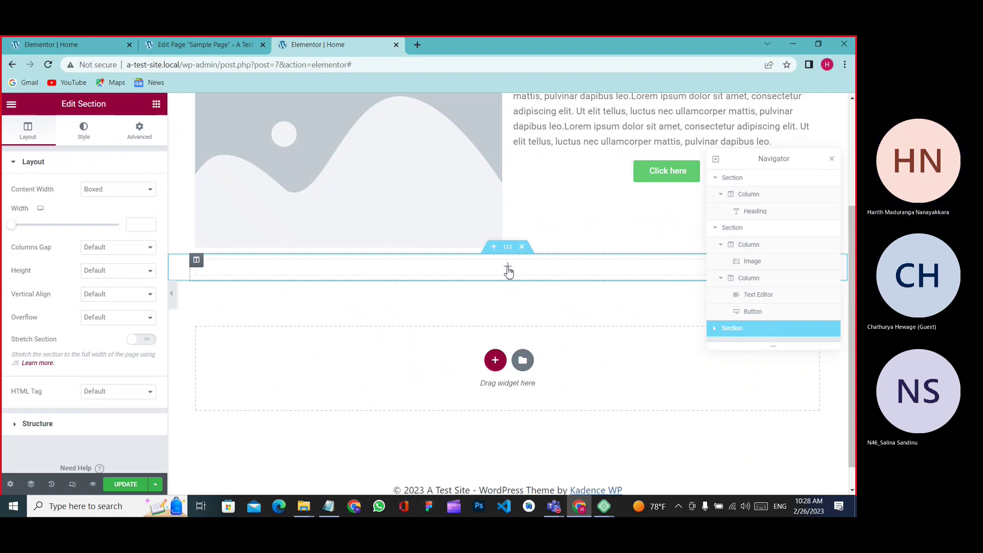
click(508, 268)
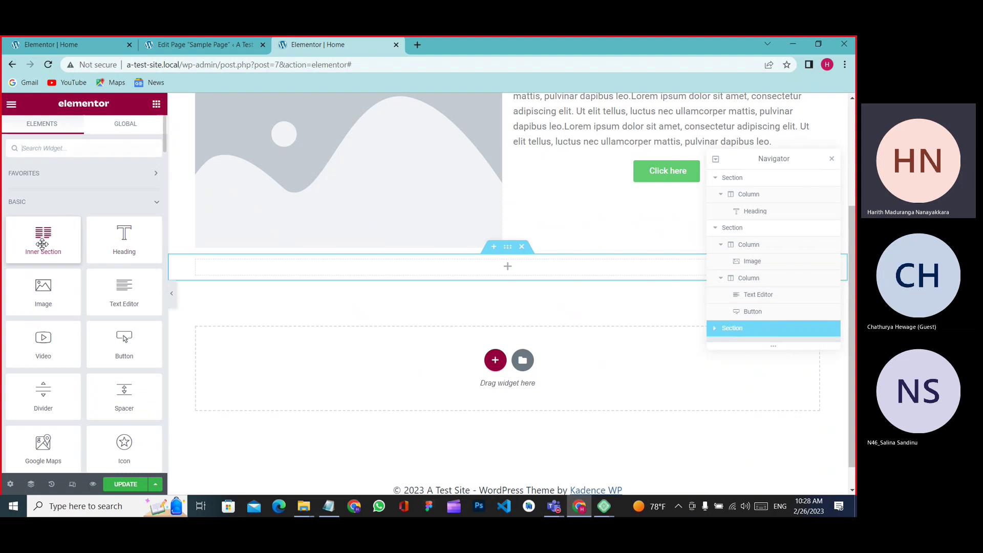
drag(42, 244, 511, 273)
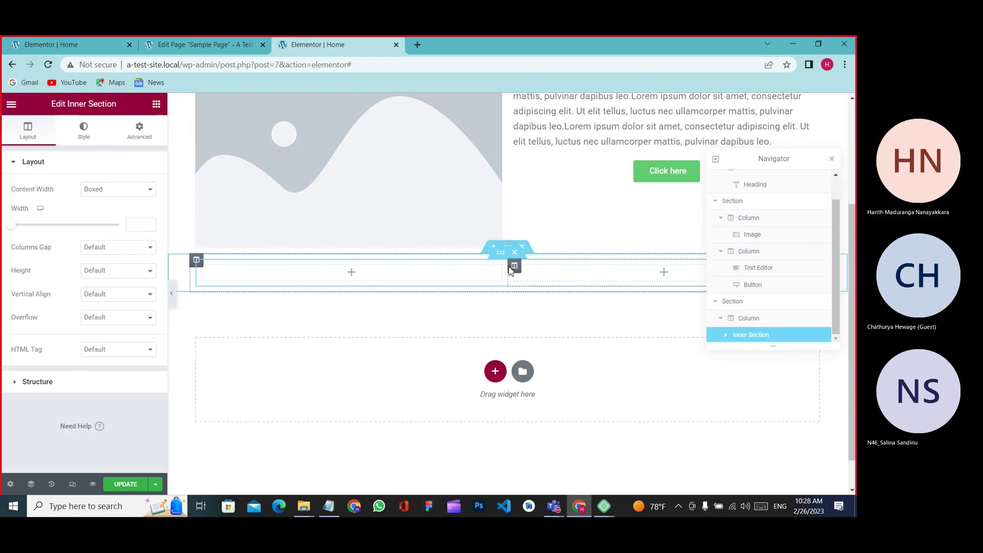
Step: Put a London Eye Google Map in the inner left column and a YouTube Video on the right
click(352, 272)
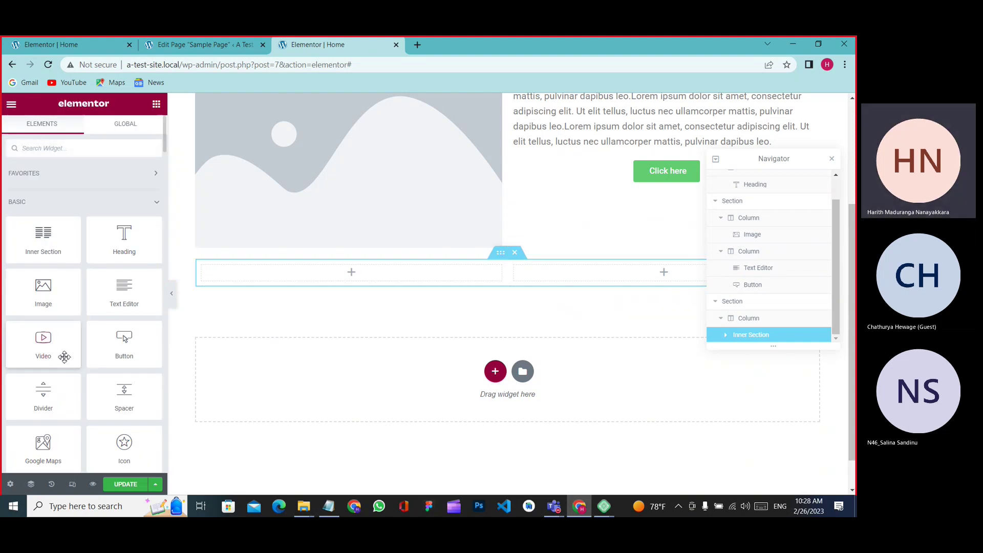
drag(55, 433, 340, 270)
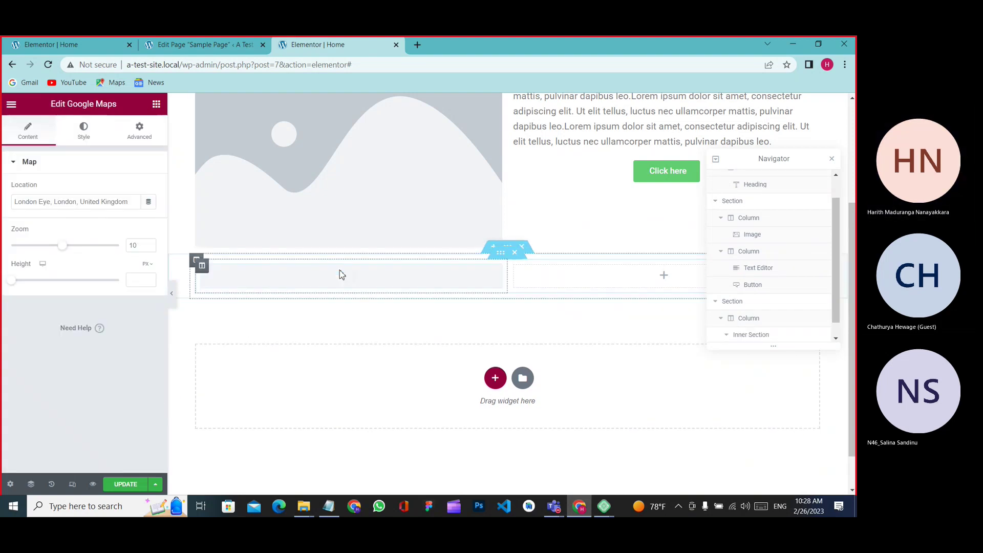
click(666, 352)
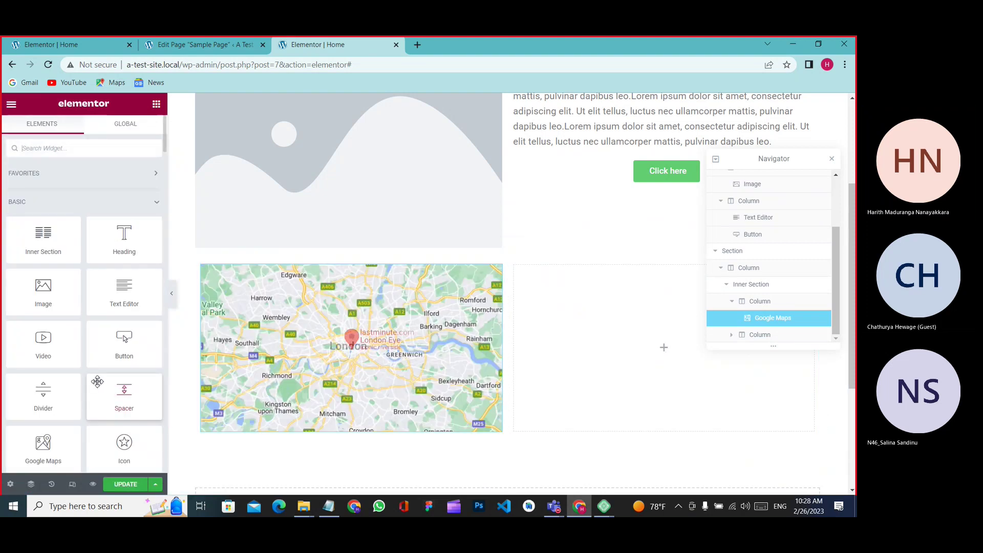
scroll(98, 386, down, 3)
scroll(99, 386, up, 2)
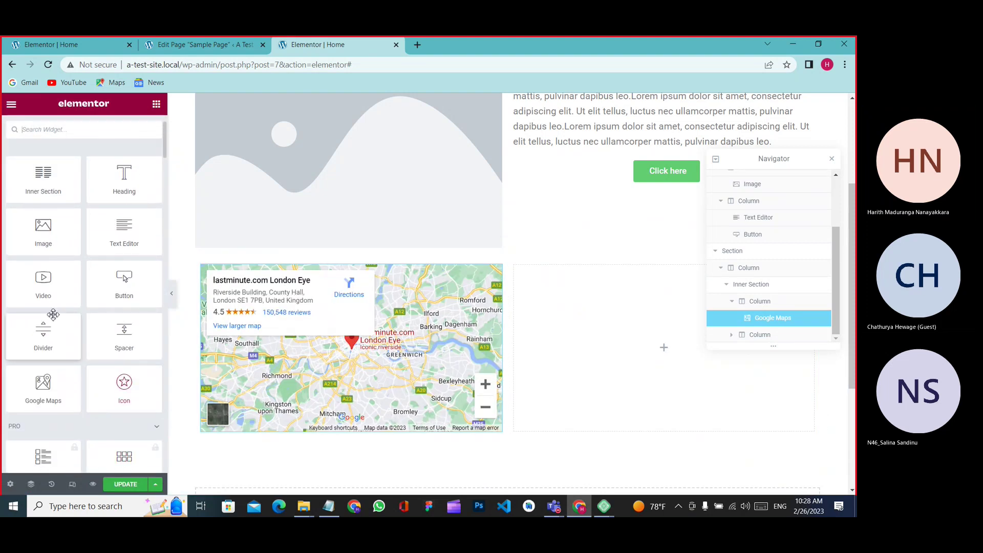
drag(45, 291, 656, 347)
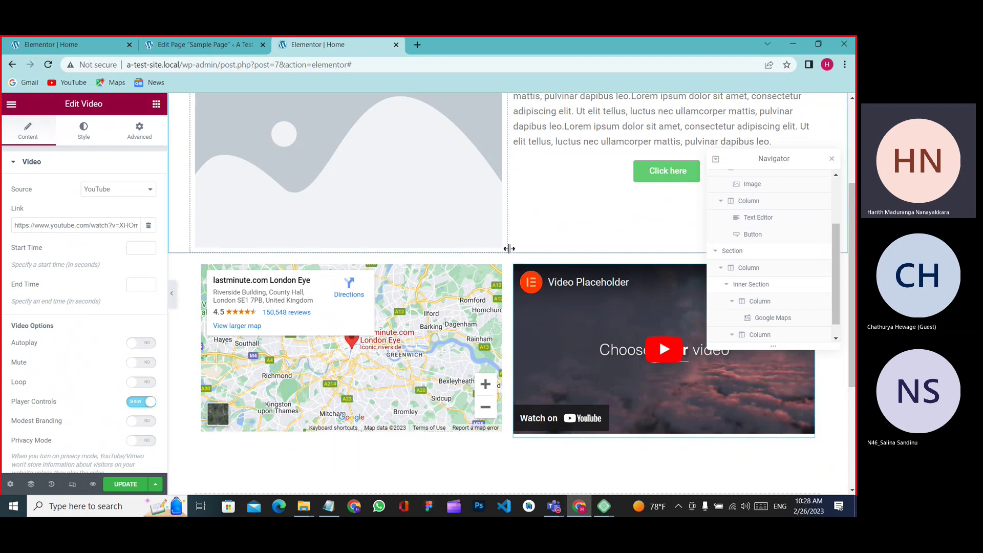
click(509, 249)
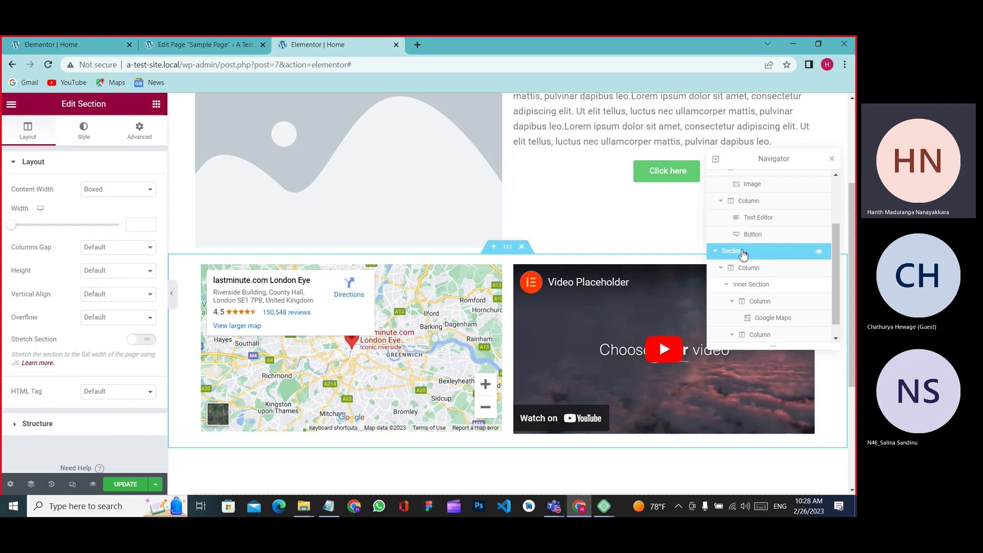
Step: Select the map-and-video Inner Section and show its 50/50, 33/66 and 66/33 structure options
click(750, 286)
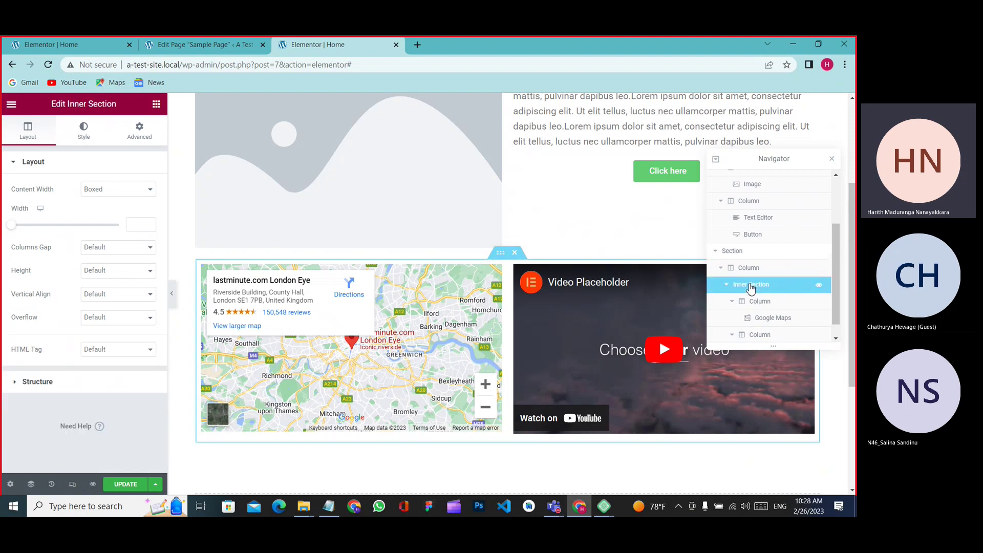
scroll(755, 305, down, 1)
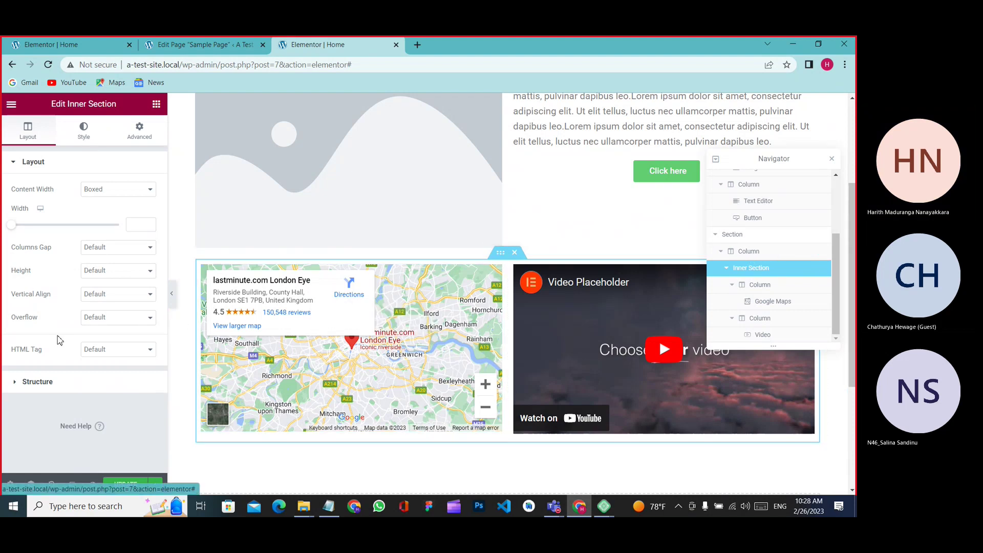
click(59, 386)
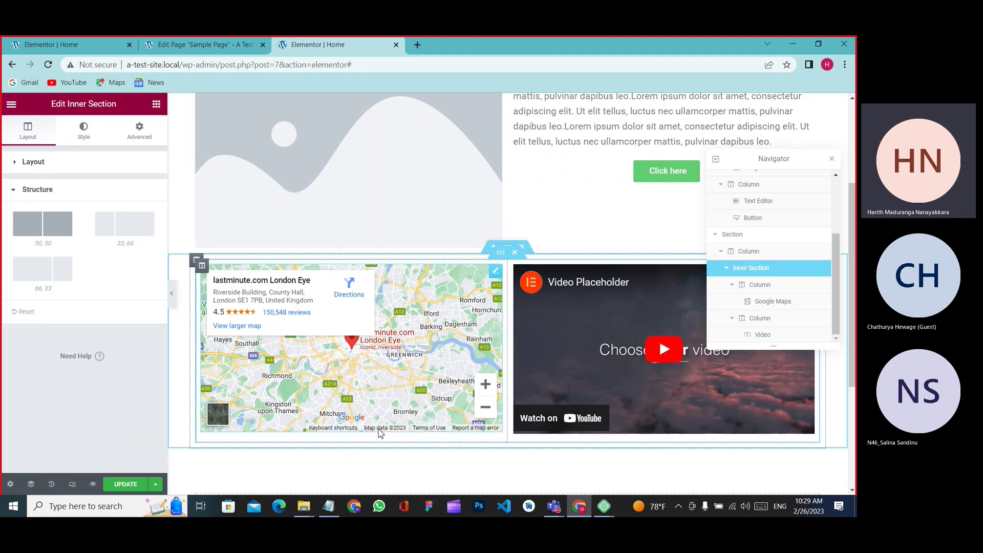
Step: Try the 33/66 and 66/33 structures, then settle on 50/50 for the inner section
click(128, 233)
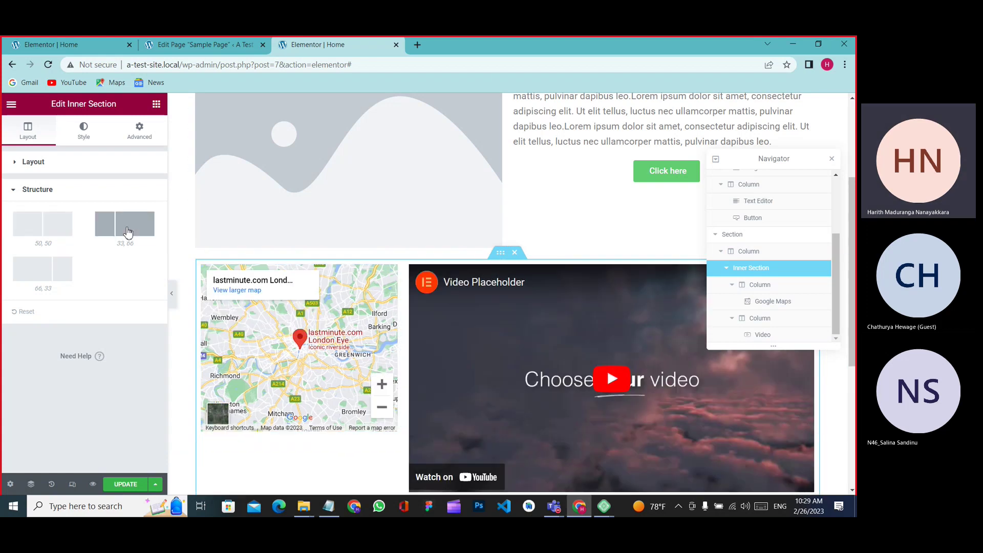
click(34, 272)
click(36, 233)
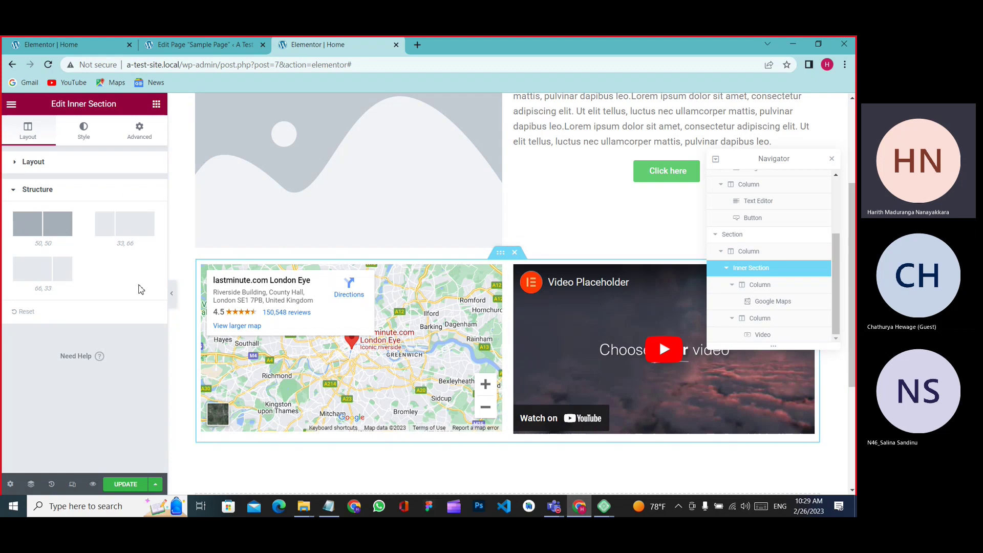
Step: Expand the inner section's Layout settings, then select the outer section and its column
click(34, 163)
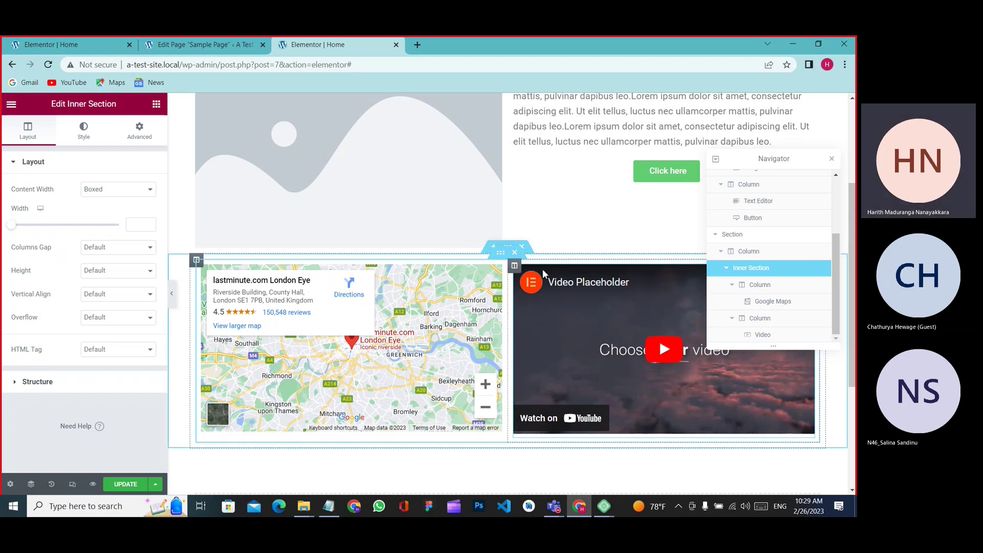
click(508, 247)
click(748, 250)
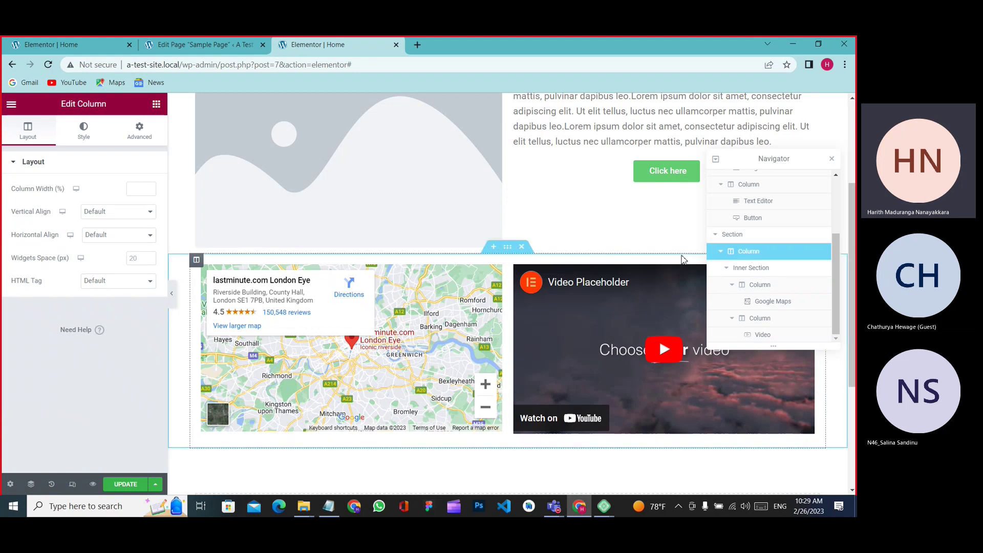
click(746, 272)
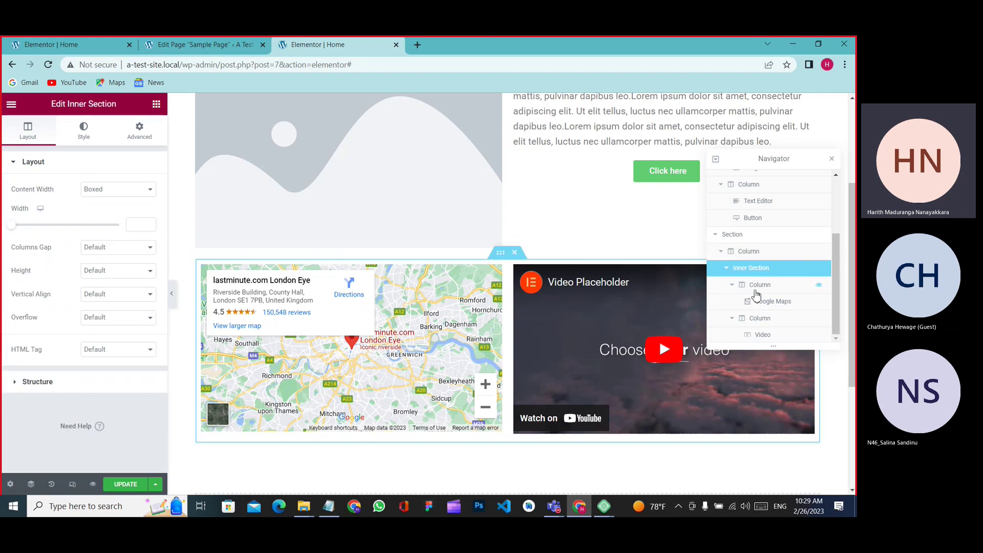
click(756, 290)
click(758, 322)
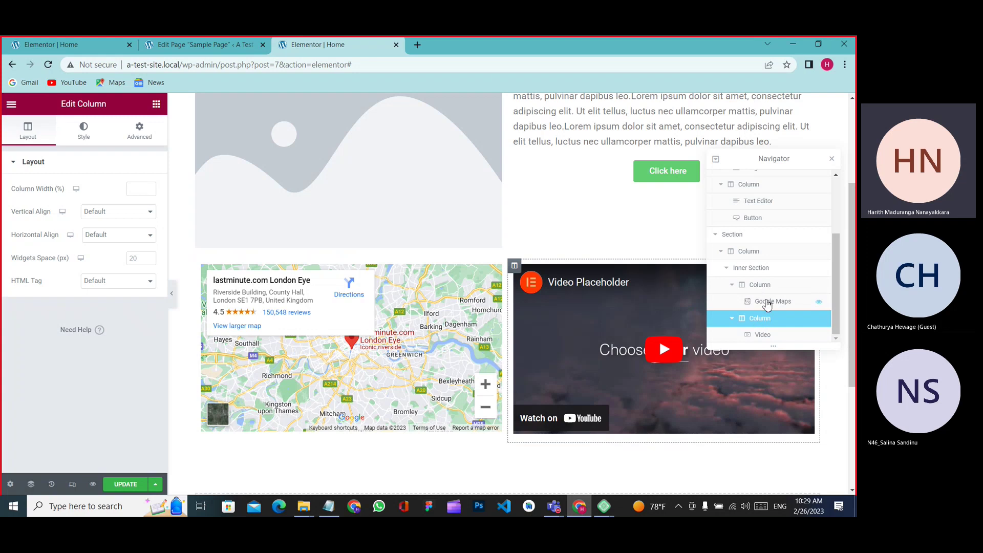
click(765, 302)
click(767, 335)
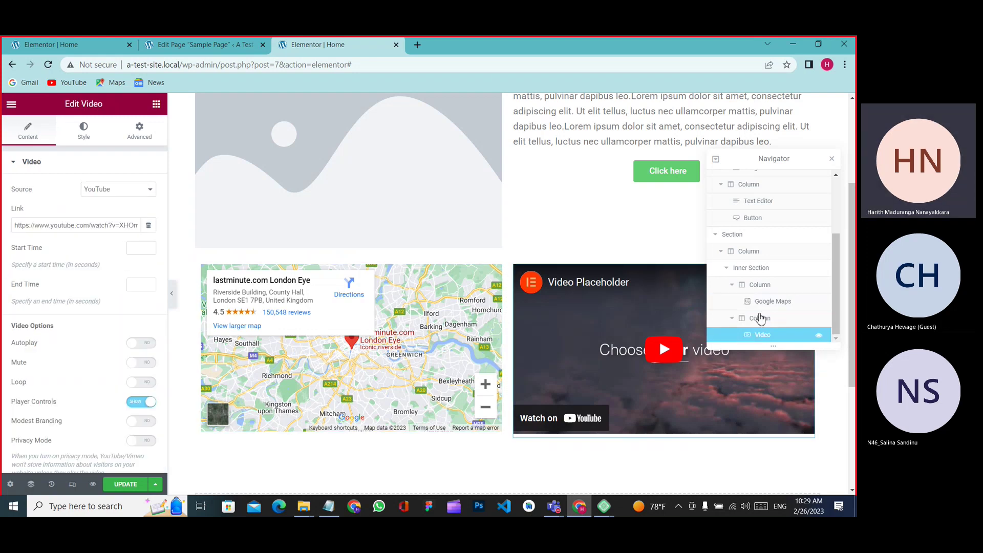
scroll(753, 231, up, 3)
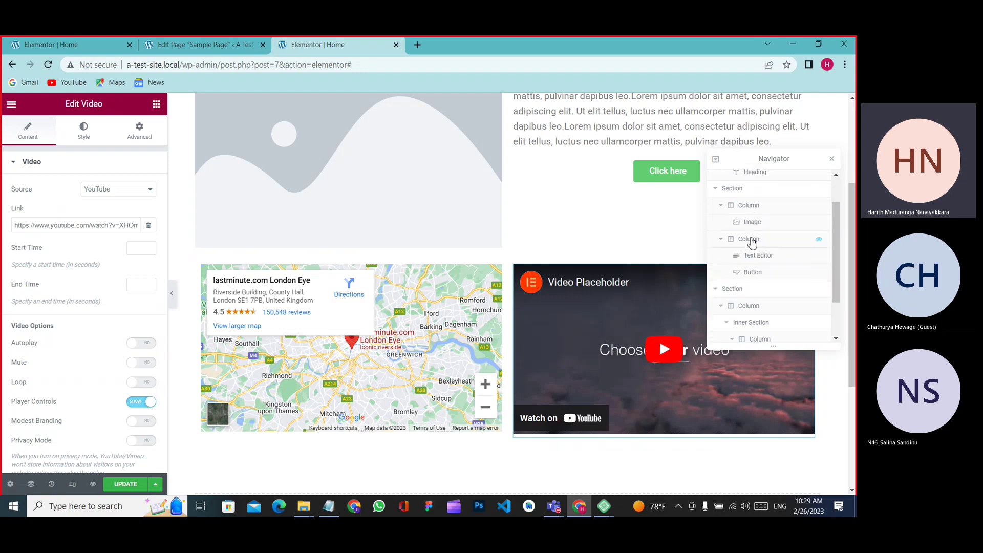
click(751, 249)
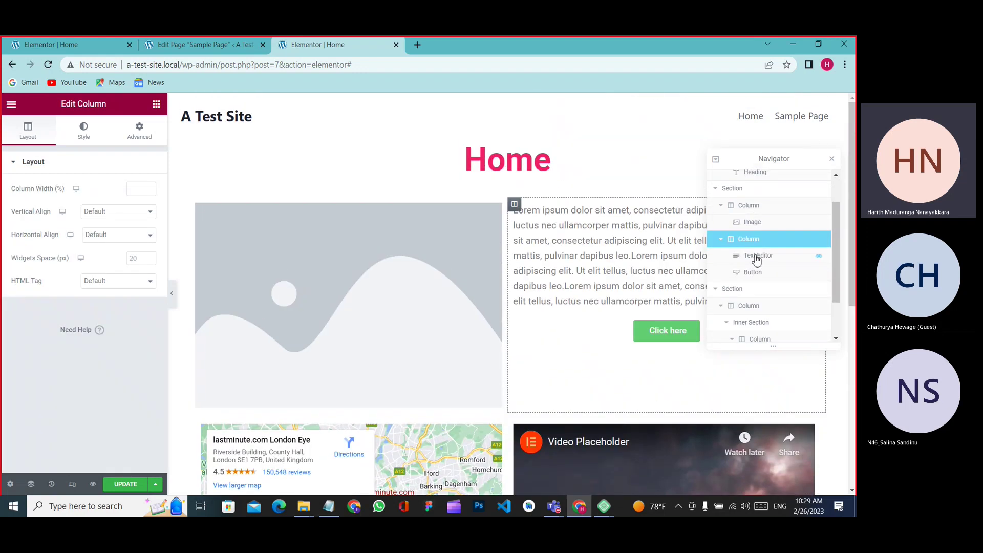
click(757, 259)
click(756, 273)
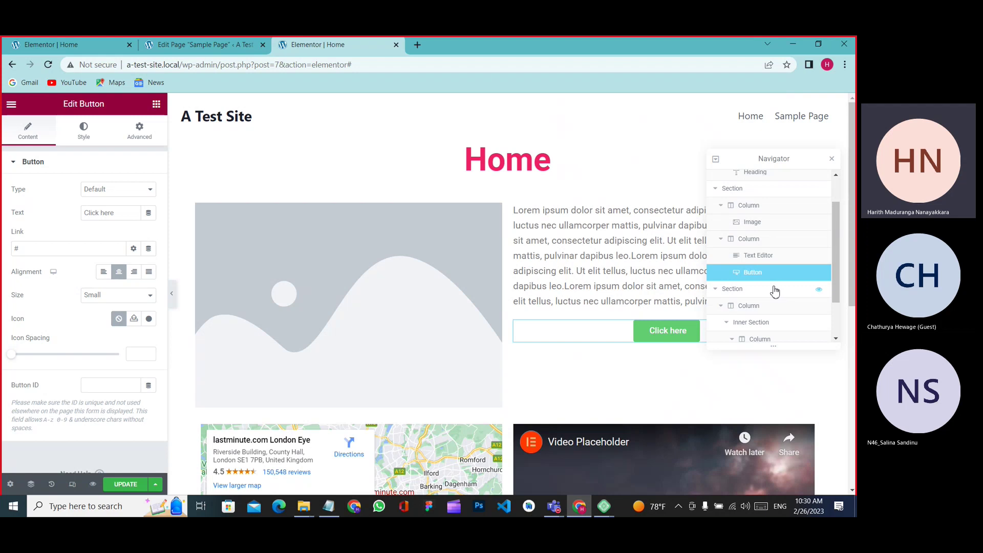
scroll(770, 238, up, 2)
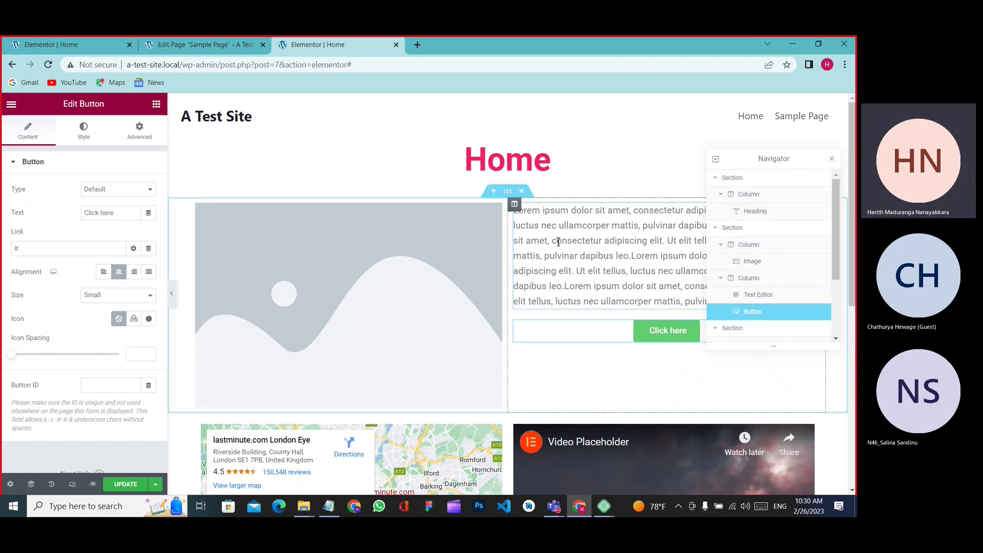
scroll(529, 332, down, 5)
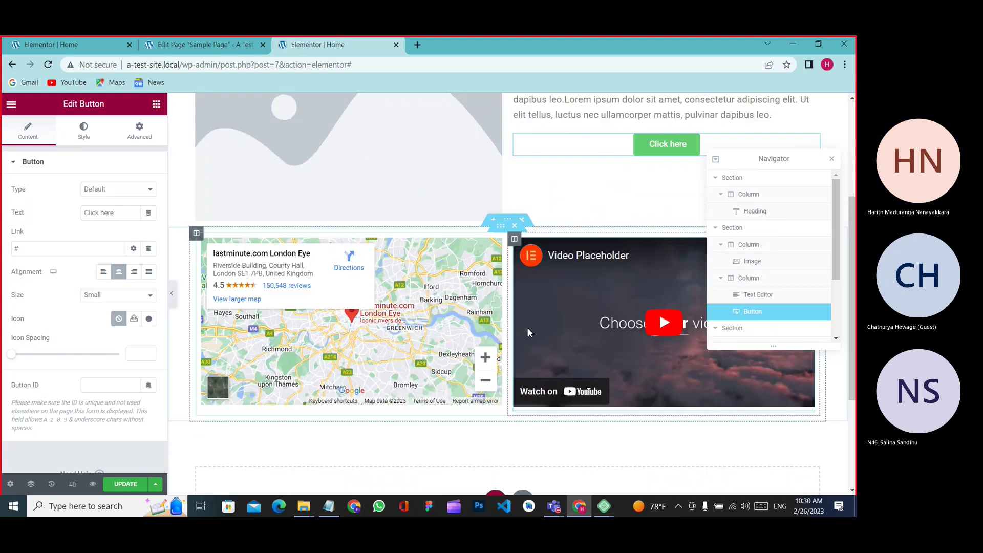
scroll(527, 332, down, 2)
scroll(523, 332, up, 7)
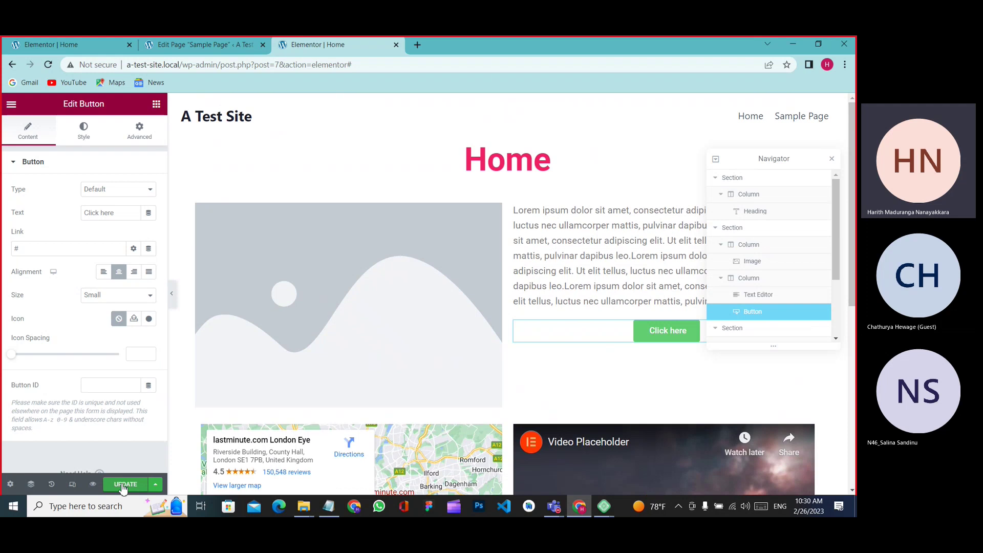
Step: Save the Home page with UPDATE and bring up the editor's main menu
click(123, 488)
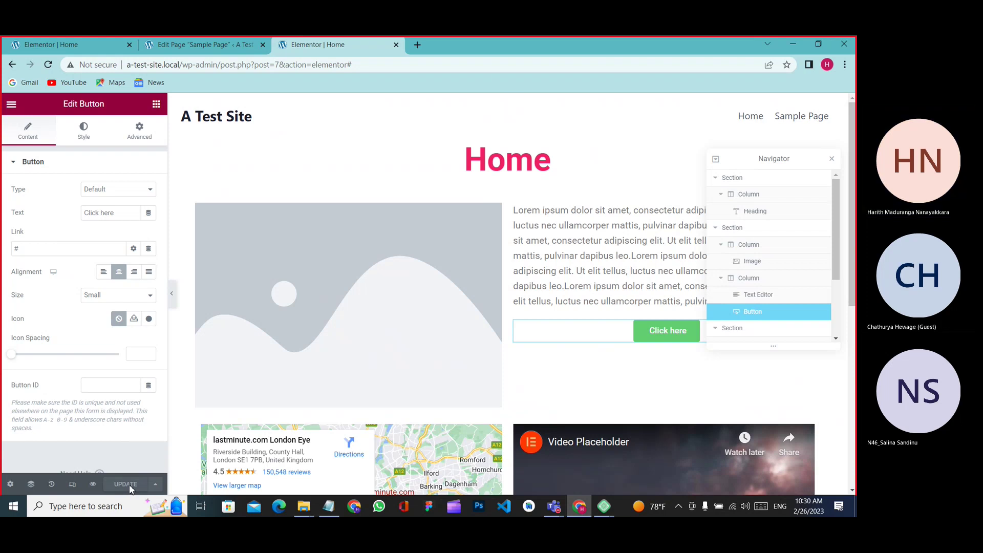
click(11, 105)
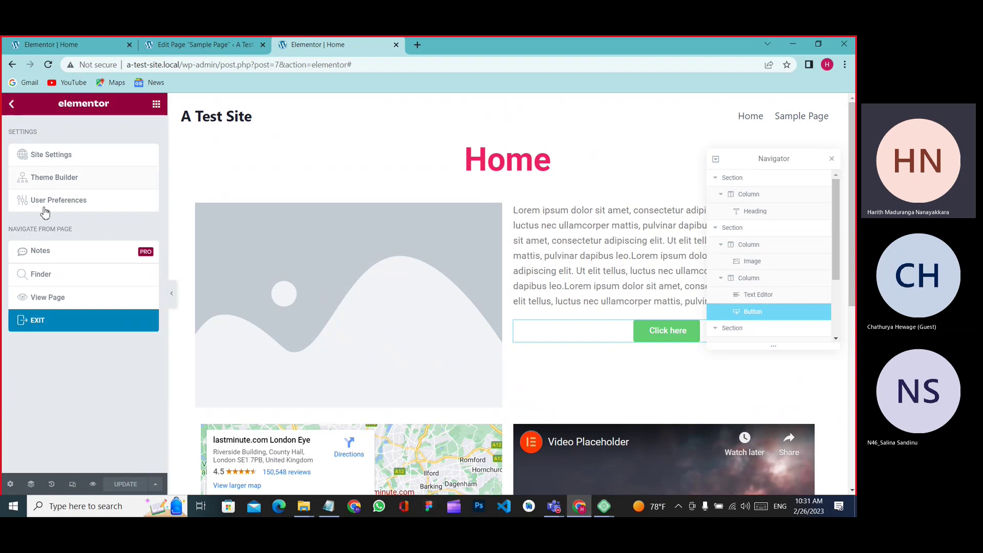
Step: View the live Home page's map and video, then return to editing it in Elementor
click(57, 299)
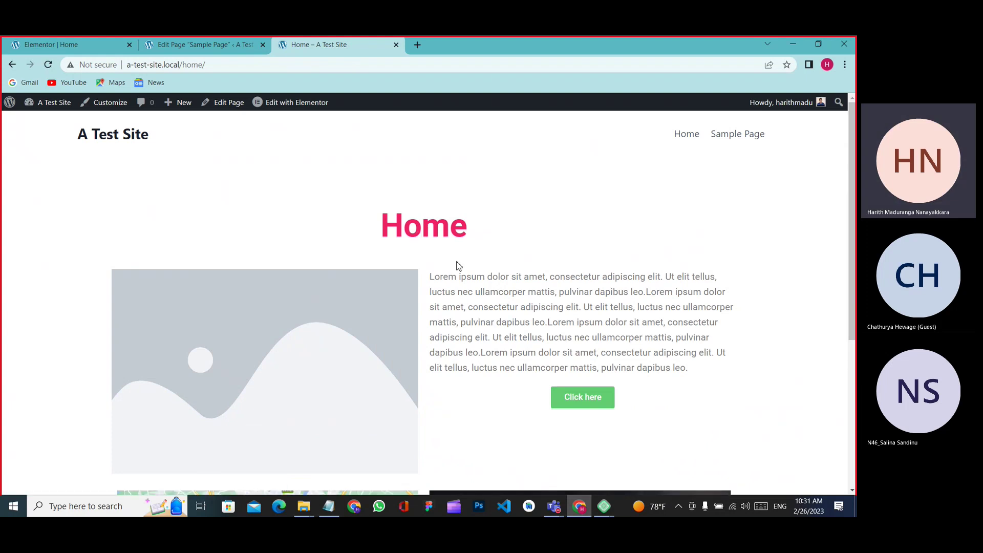
scroll(459, 265, down, 3)
scroll(459, 266, down, 2)
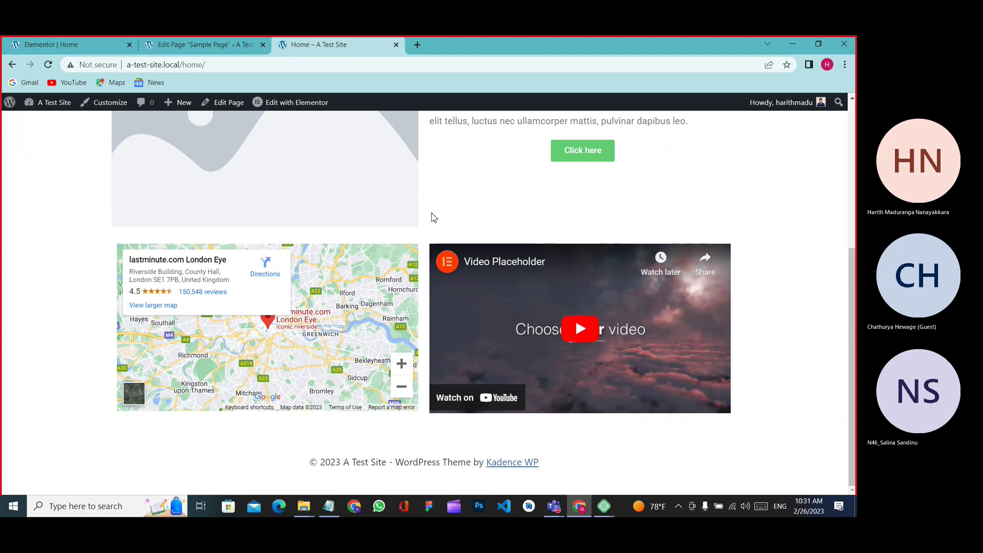
scroll(432, 215, up, 5)
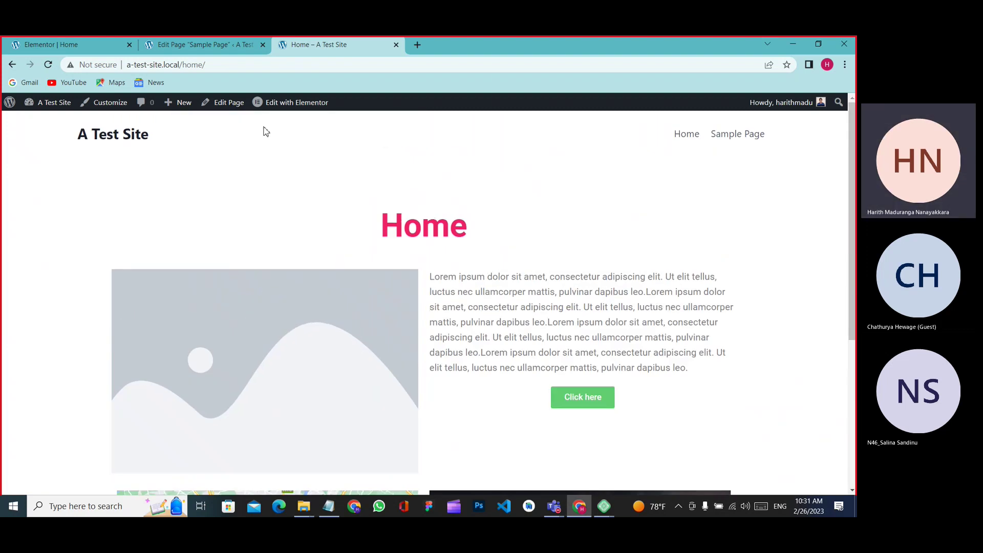
mouse_move(293, 106)
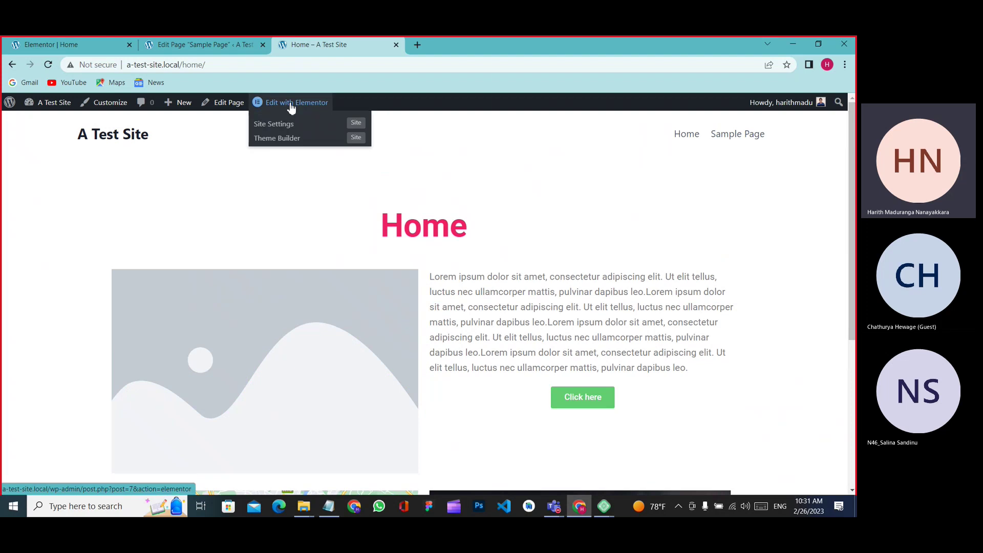
click(293, 105)
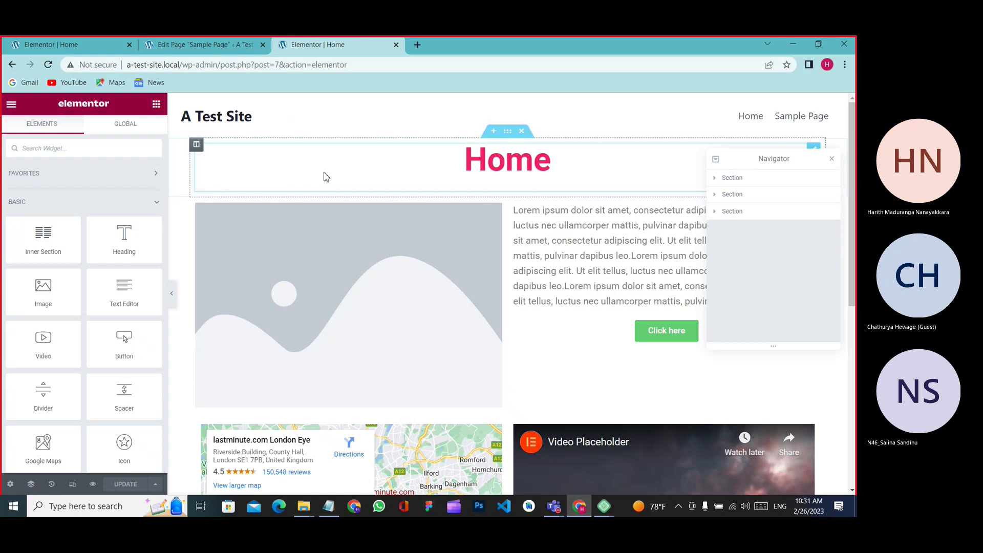
Step: Select the Home heading and lorem ipsum paragraph, then browse the full widgets grid
click(516, 167)
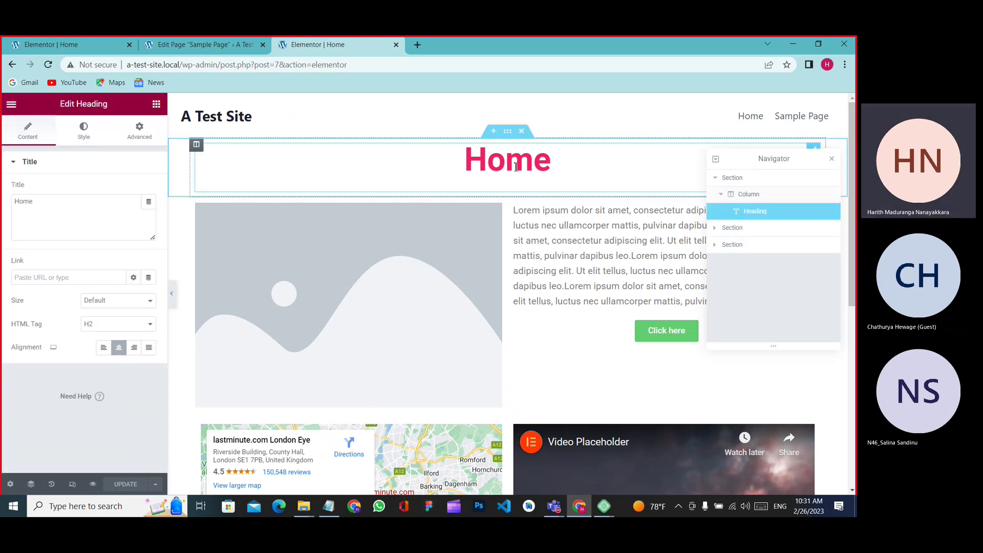
click(541, 257)
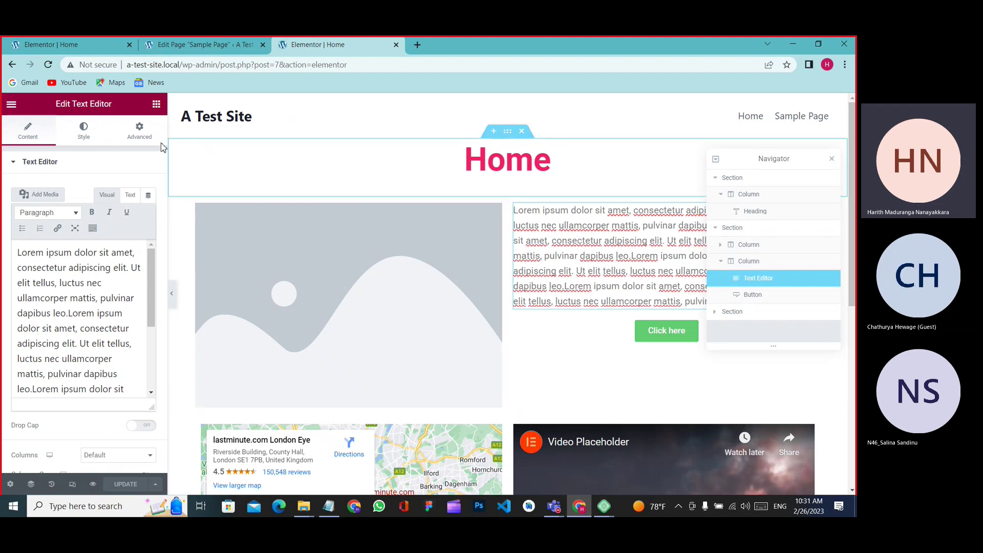
click(157, 105)
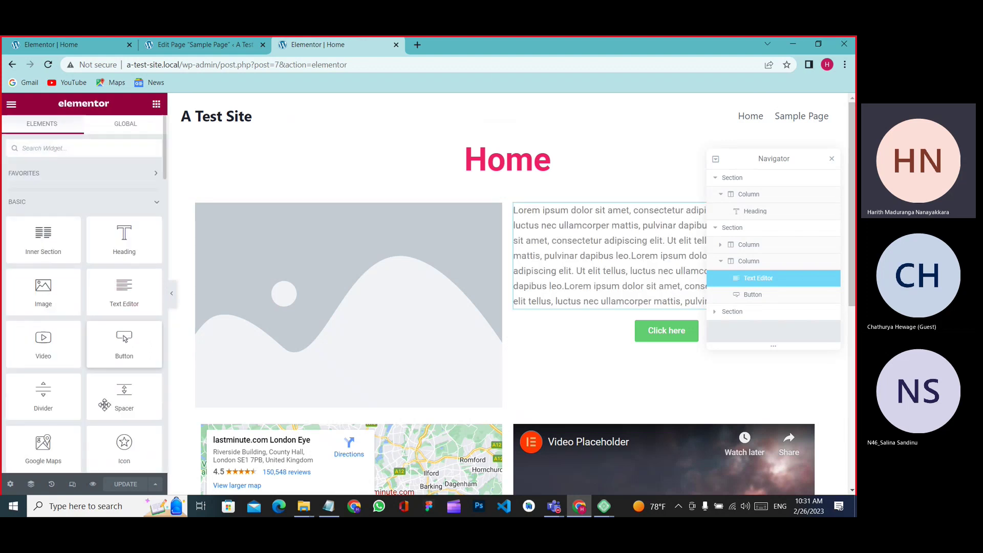
scroll(104, 407, down, 4)
scroll(104, 408, down, 5)
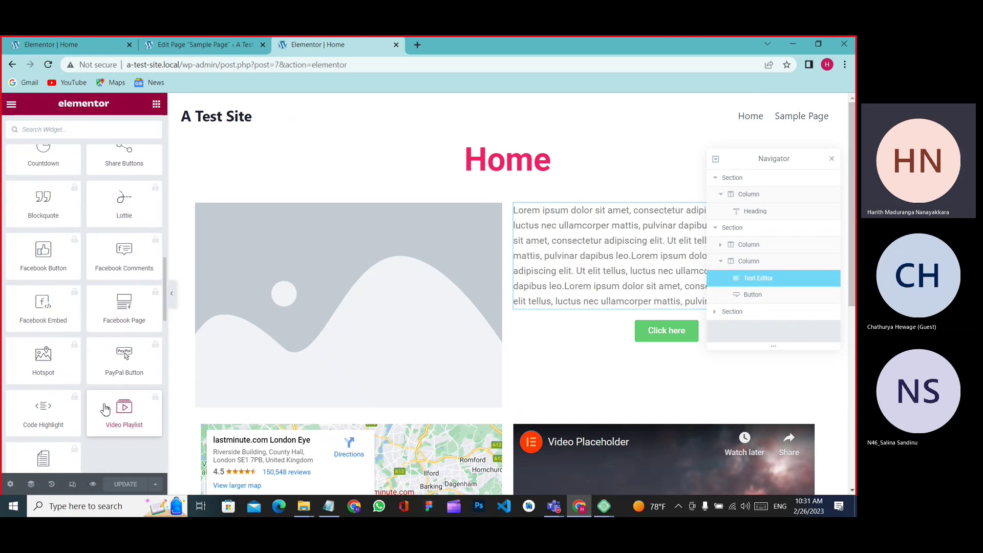
scroll(104, 408, up, 10)
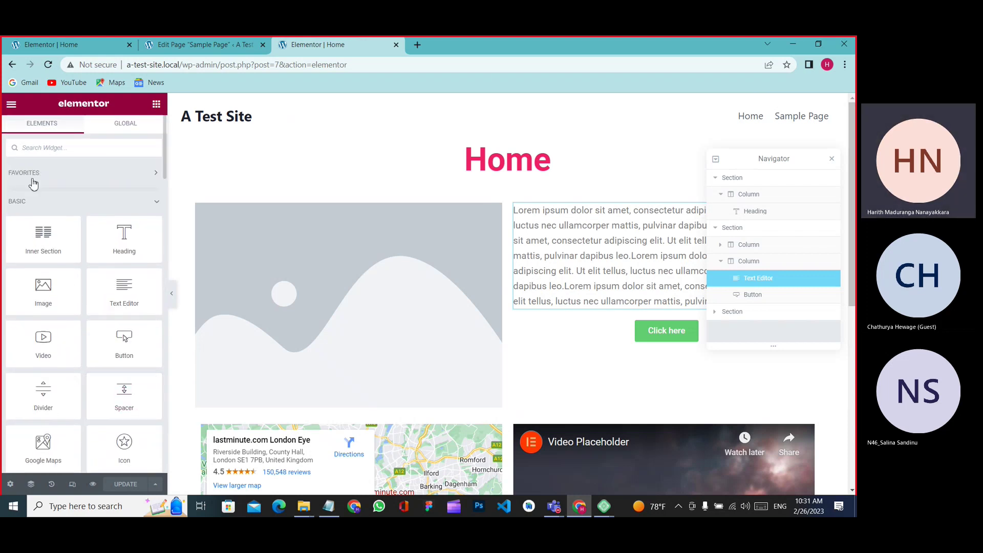
Step: Toggle the Favorites group, view Global widgets, return to Elements and bring up the main menu
click(46, 174)
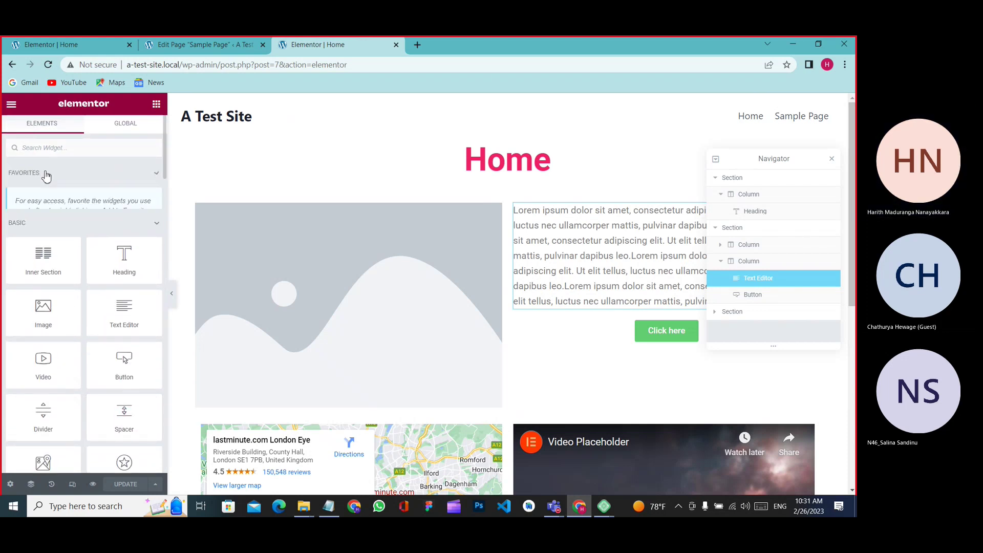
click(45, 175)
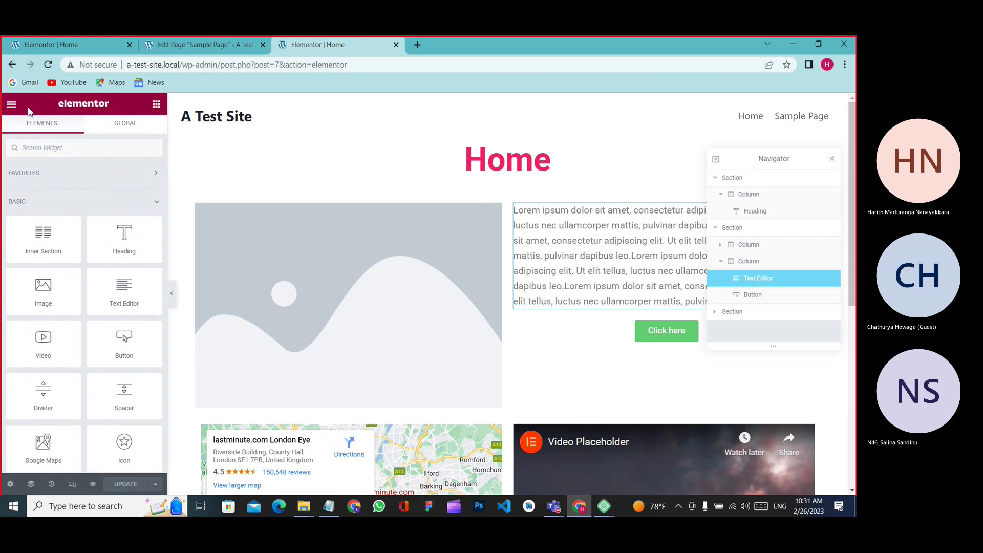
click(125, 124)
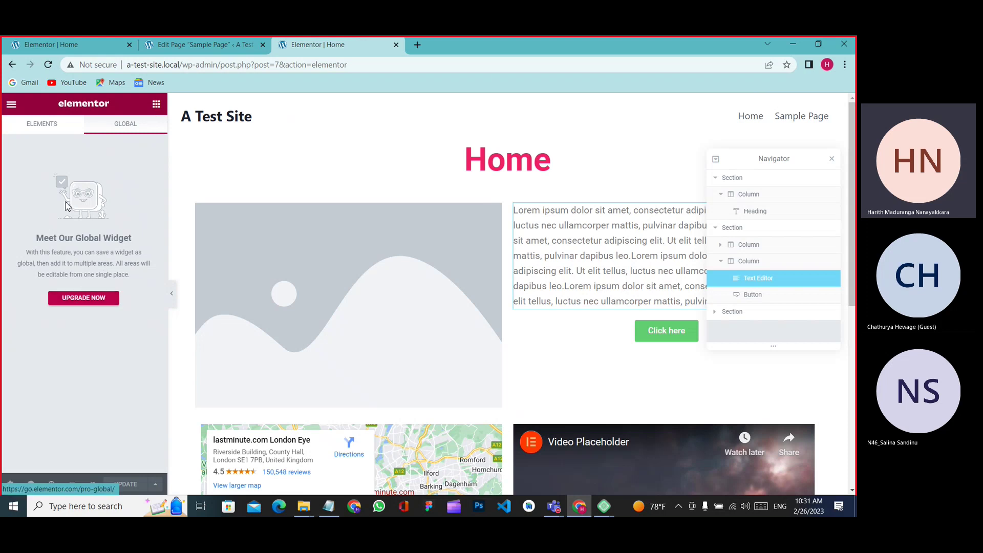
click(43, 123)
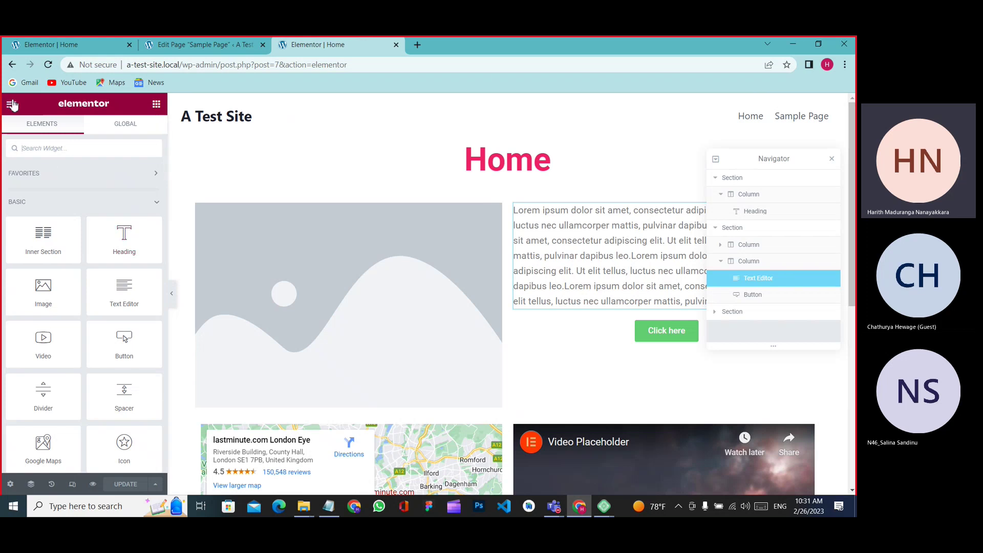
click(12, 104)
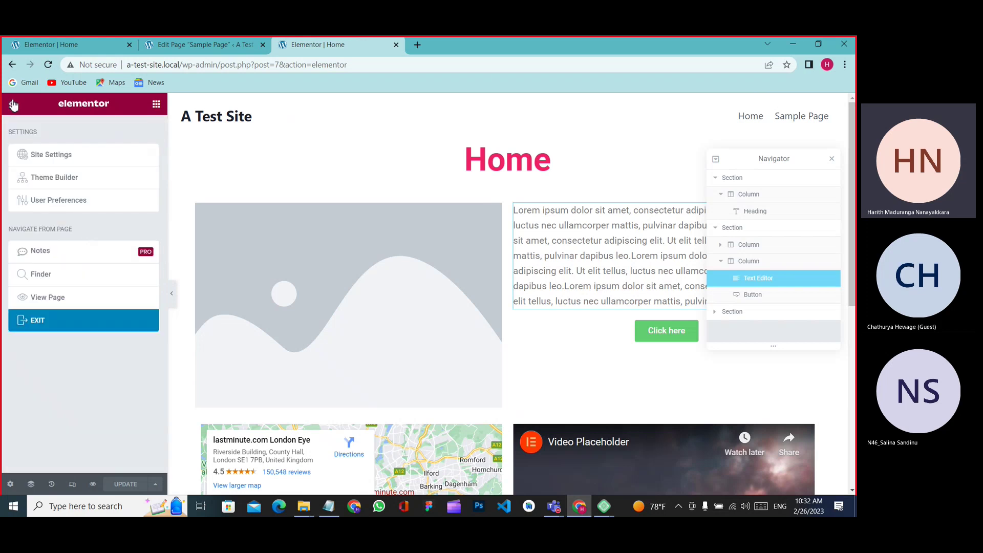
Step: Set the editor's Exit to destination to WP Dashboard and apply it
click(44, 324)
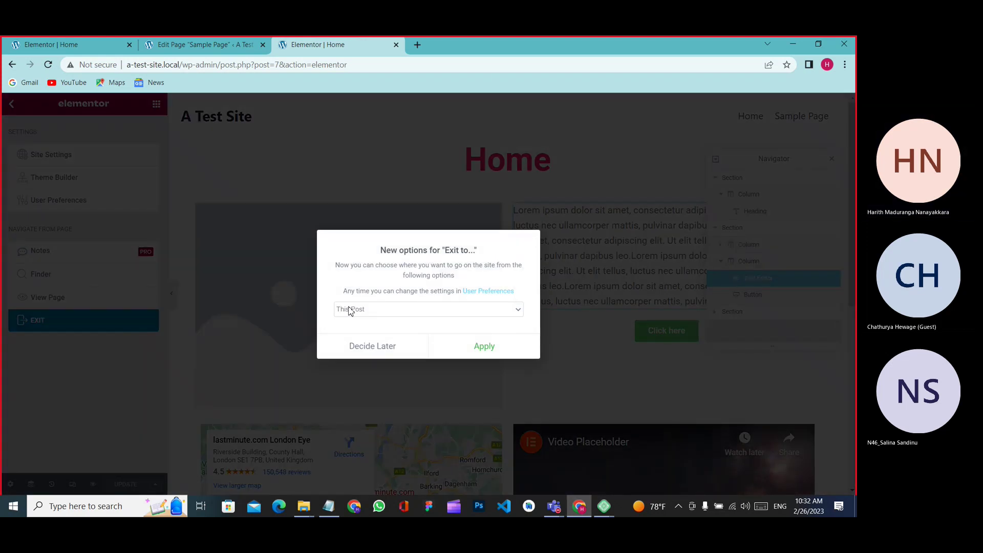
click(350, 310)
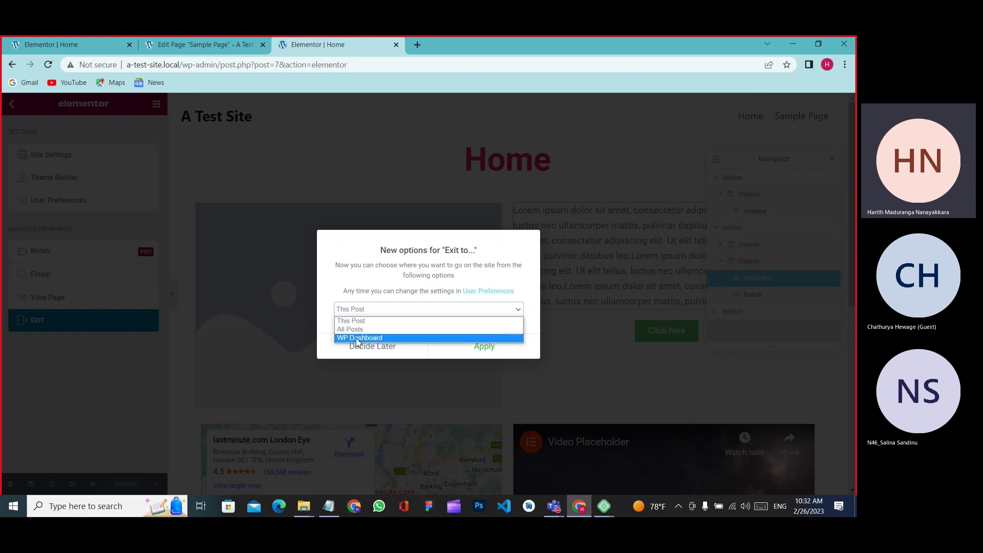
click(357, 339)
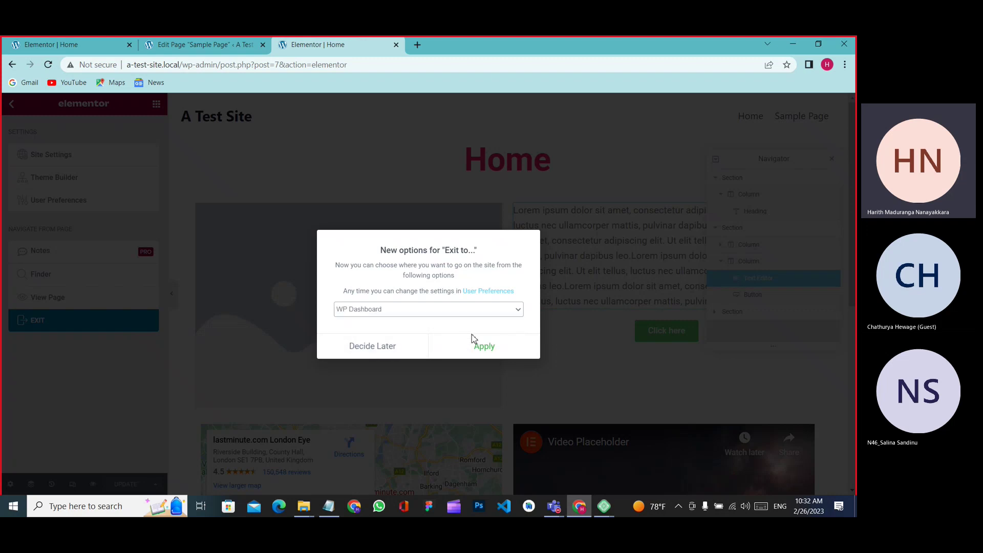
click(484, 346)
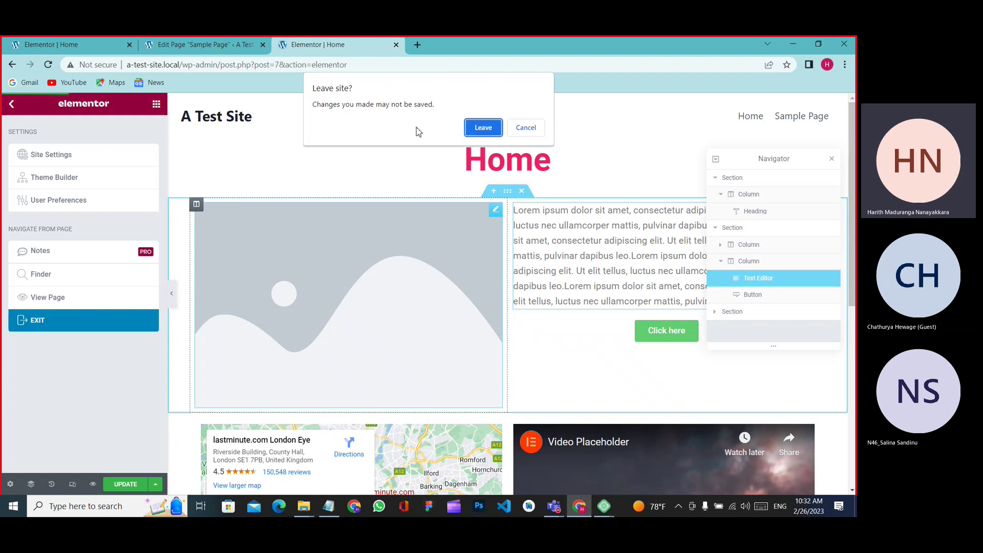
Step: Stay on the page to update the Home page, then exit to the dashboard
click(531, 132)
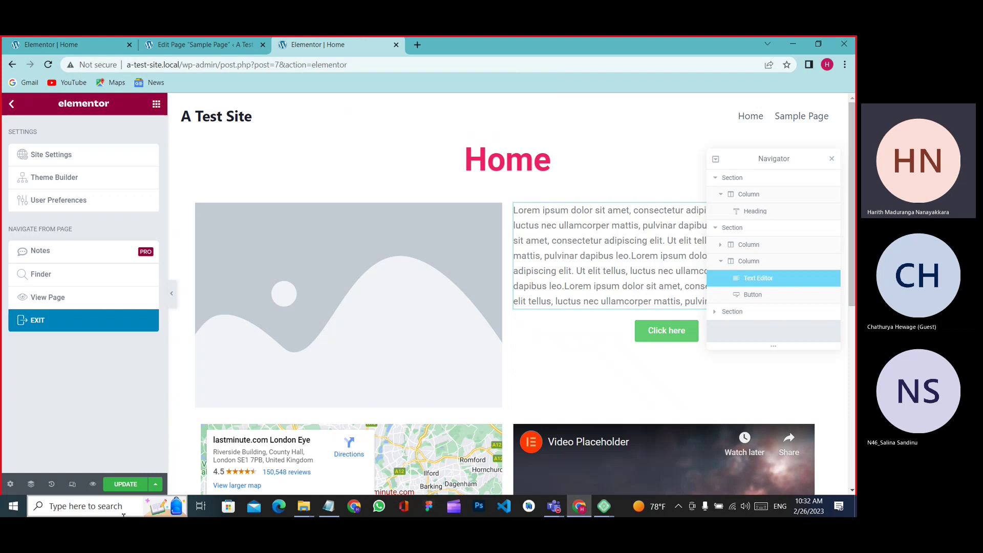
click(133, 486)
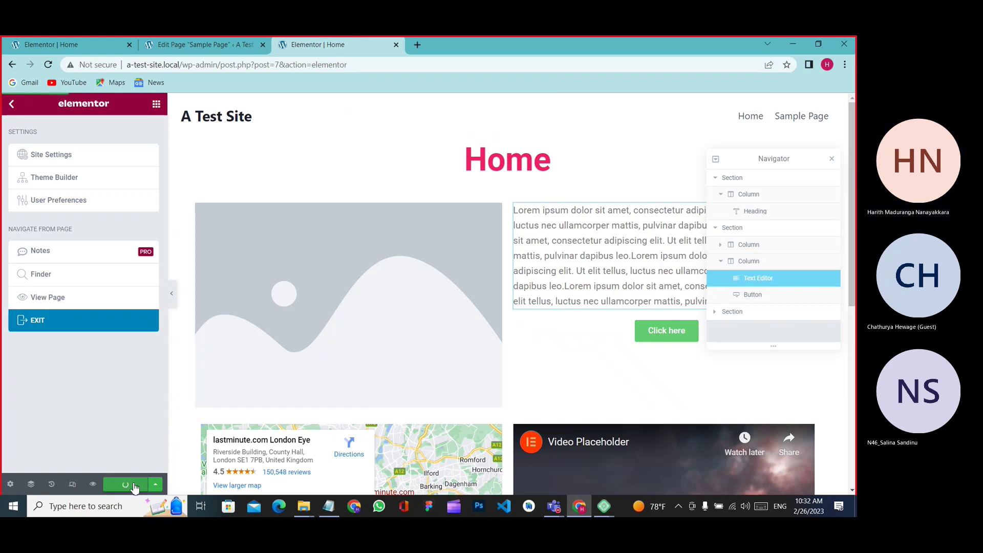
click(45, 320)
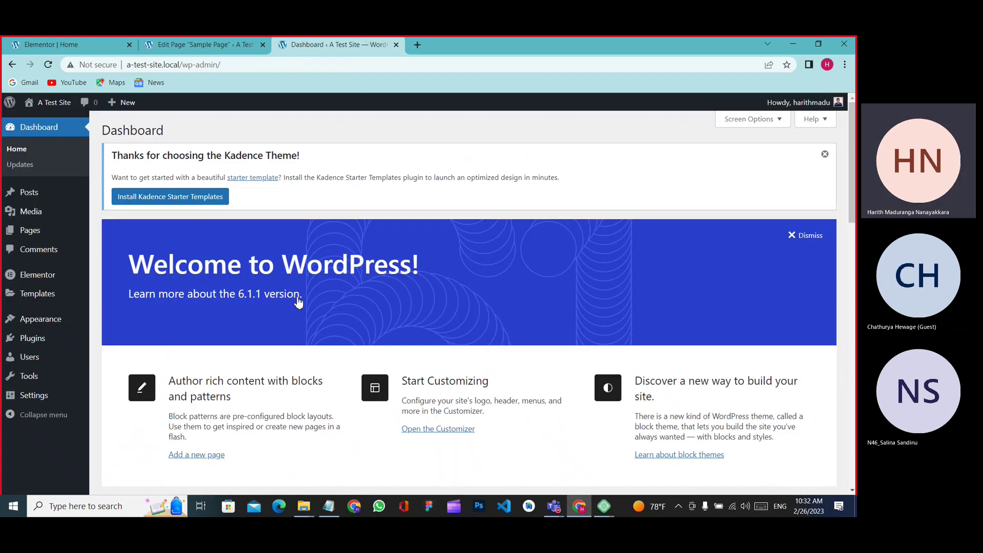
Step: Visit the live A Test Site front end, which still lists the Hello world! post
scroll(299, 301, down, 5)
scroll(300, 301, down, 10)
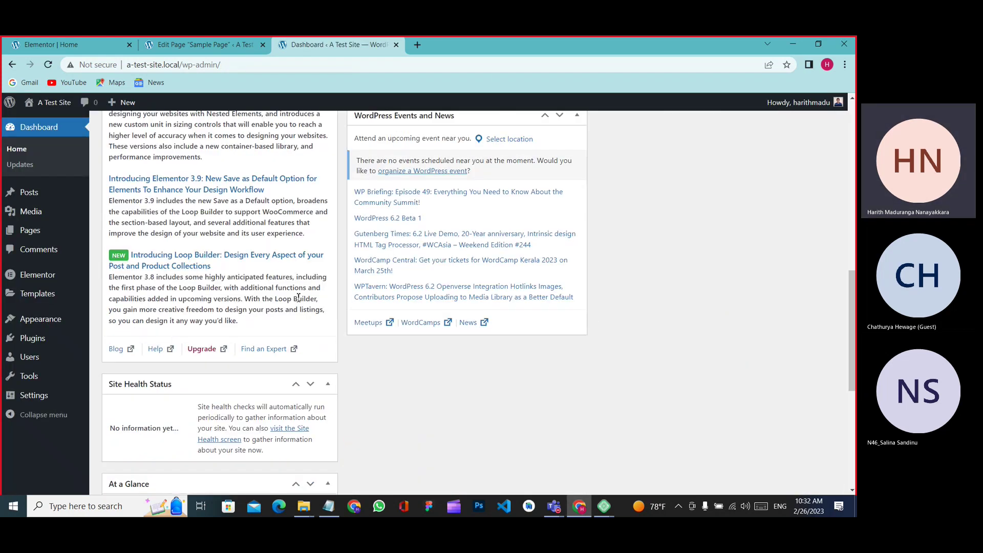
scroll(300, 301, up, 15)
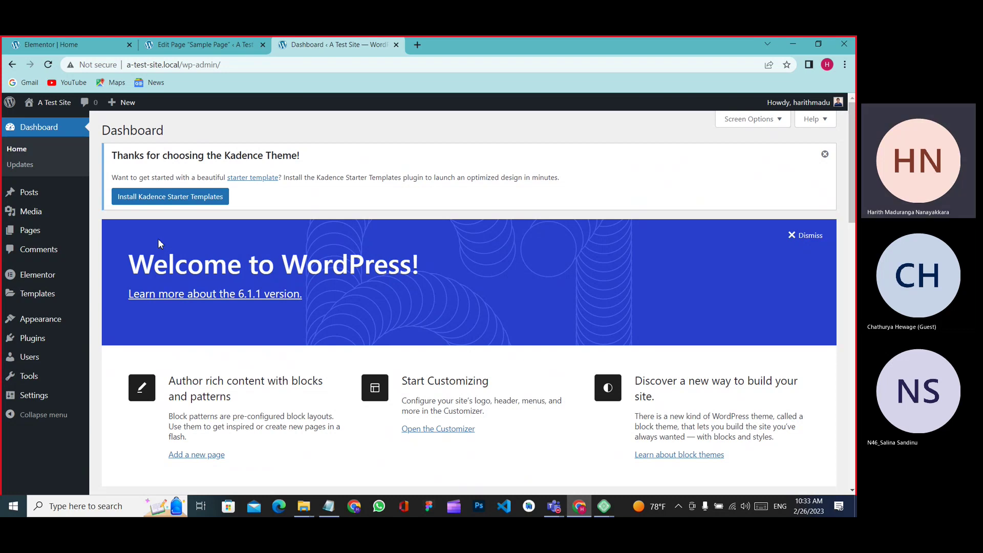
mouse_move(30, 231)
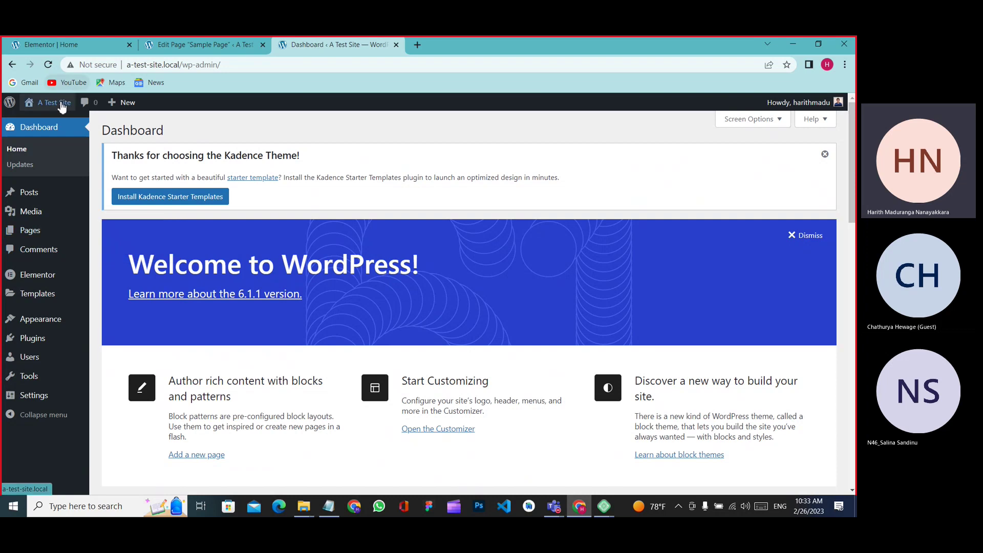
mouse_move(57, 106)
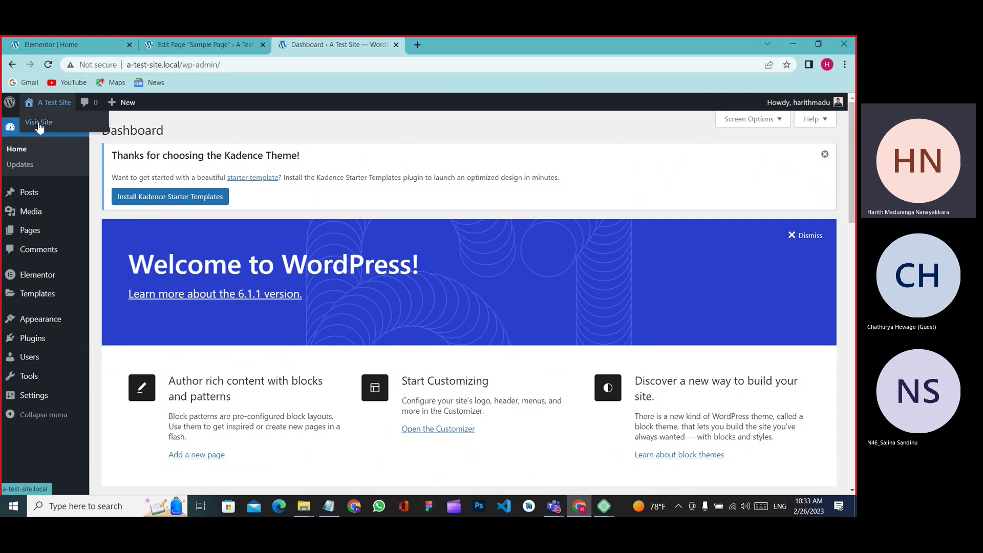
click(40, 125)
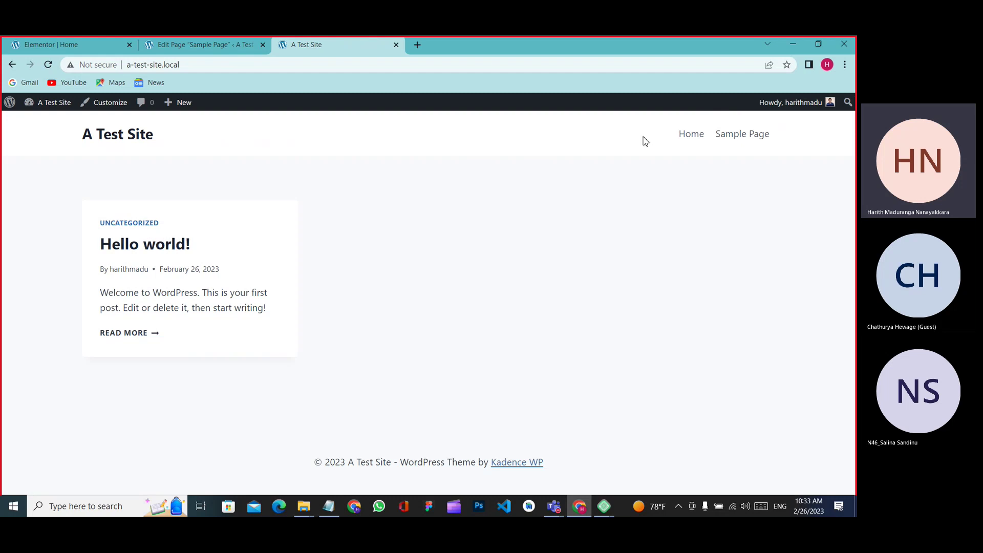
Step: Open the live Home page and scroll through its pink heading, image-text-button row and map-video row
click(694, 136)
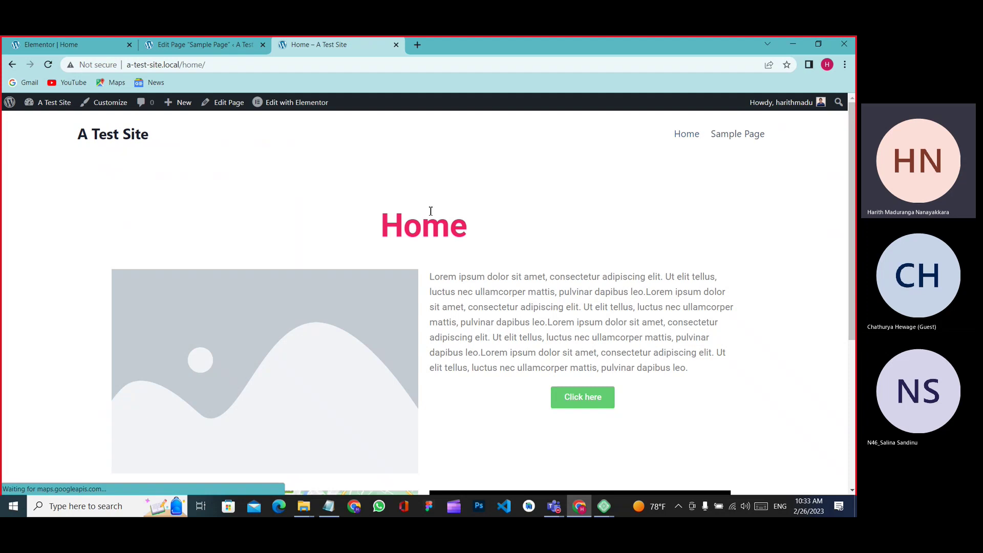
scroll(472, 301, down, 5)
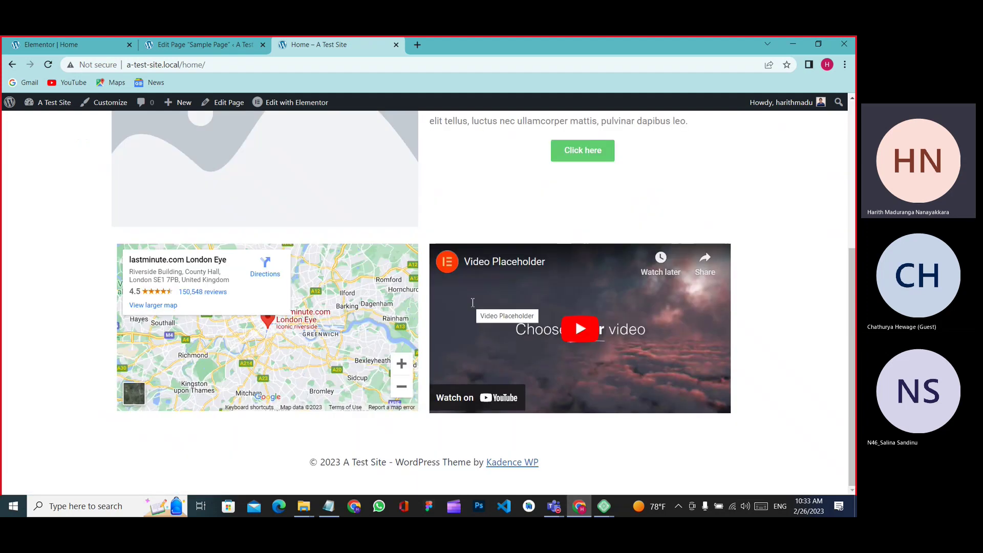
scroll(472, 302, up, 5)
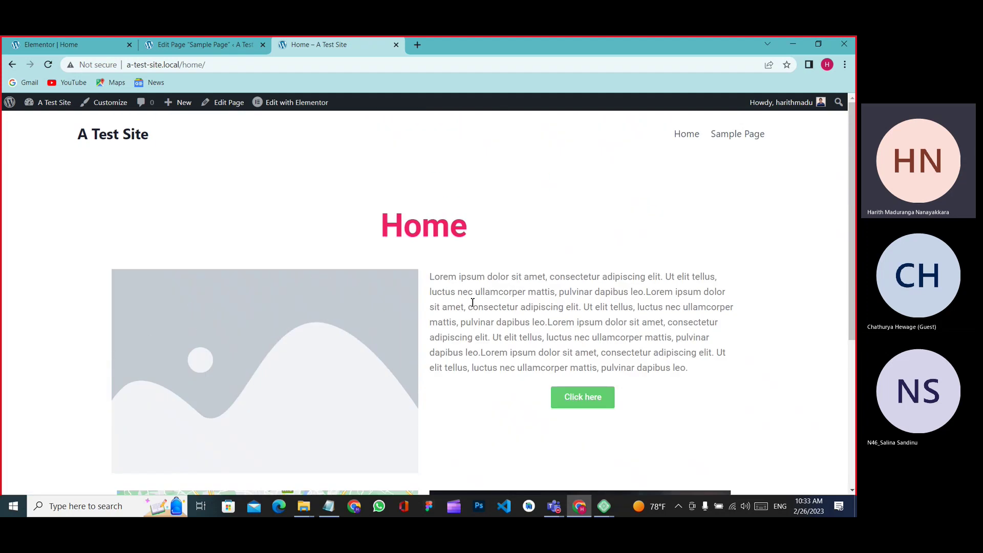
Step: Go from the live site to the dashboard's Settings > Reading page
mouse_move(56, 106)
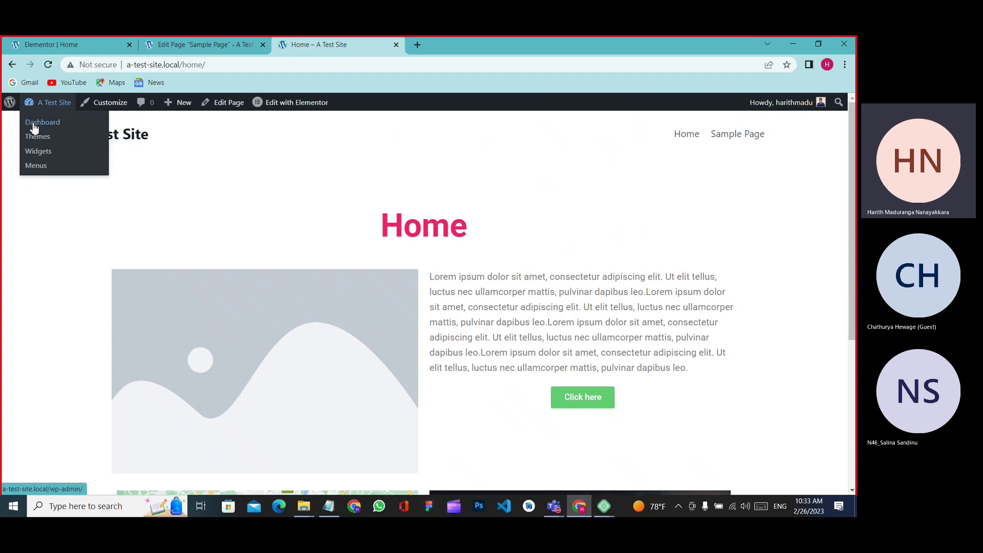
click(34, 127)
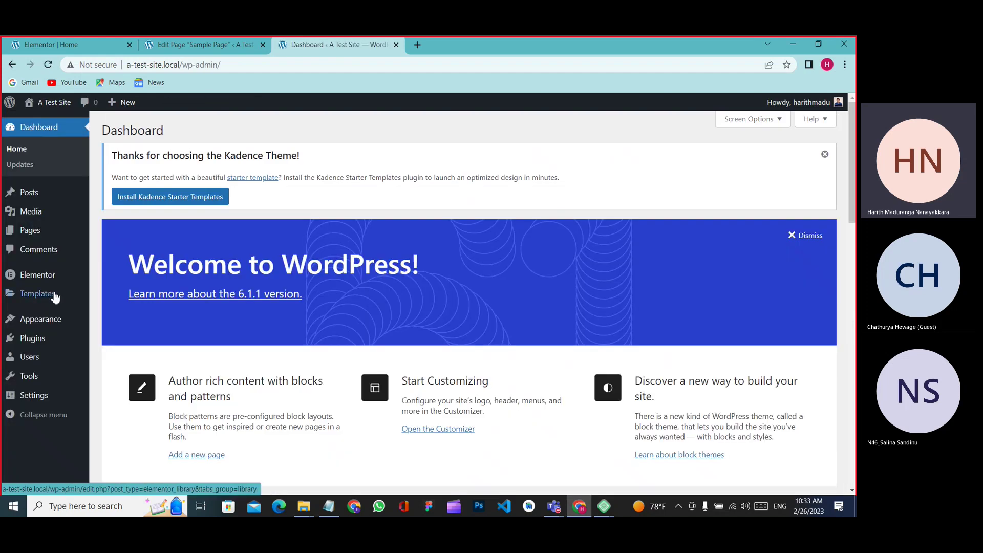
scroll(42, 346, down, 3)
mouse_move(39, 398)
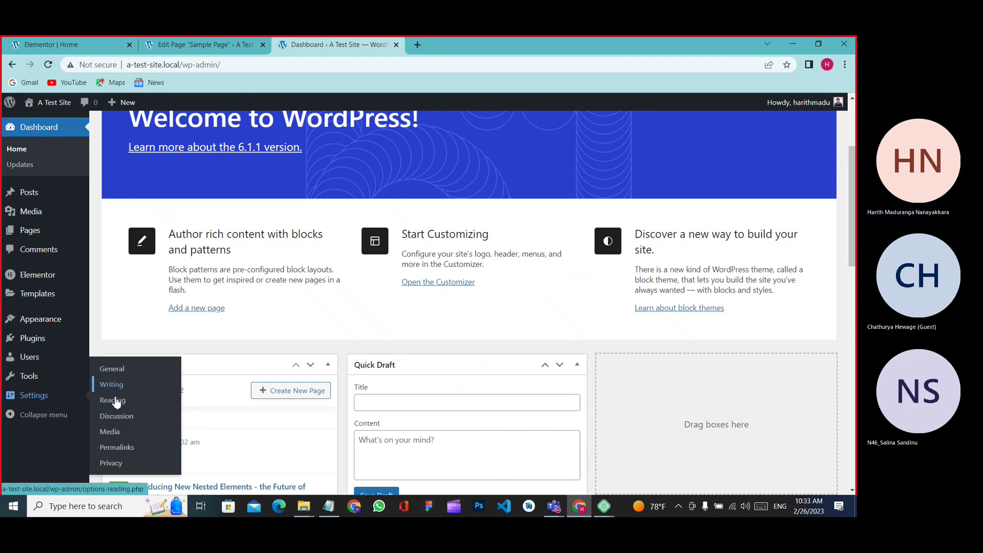
click(113, 400)
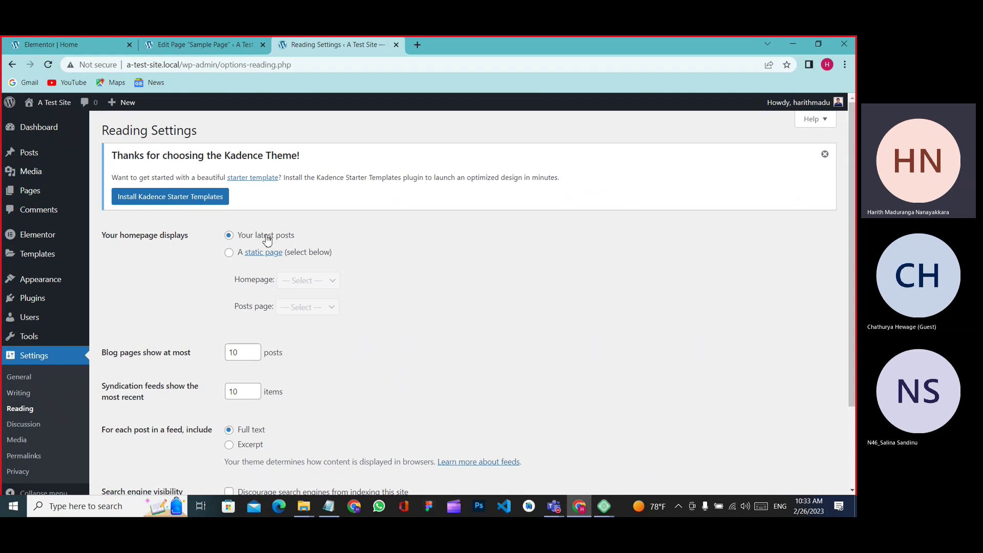
Step: Set the homepage to the static page Home and save the reading settings
click(229, 253)
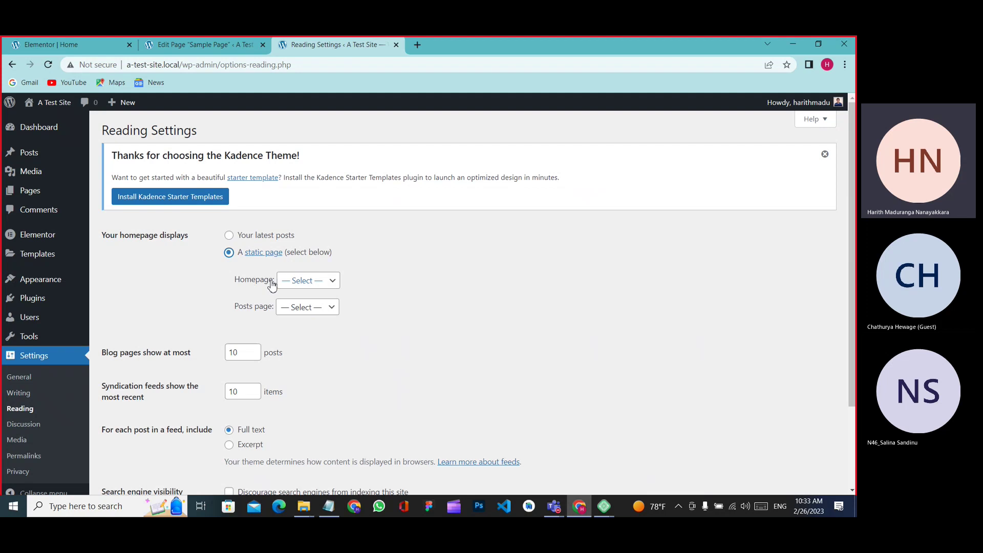
click(307, 281)
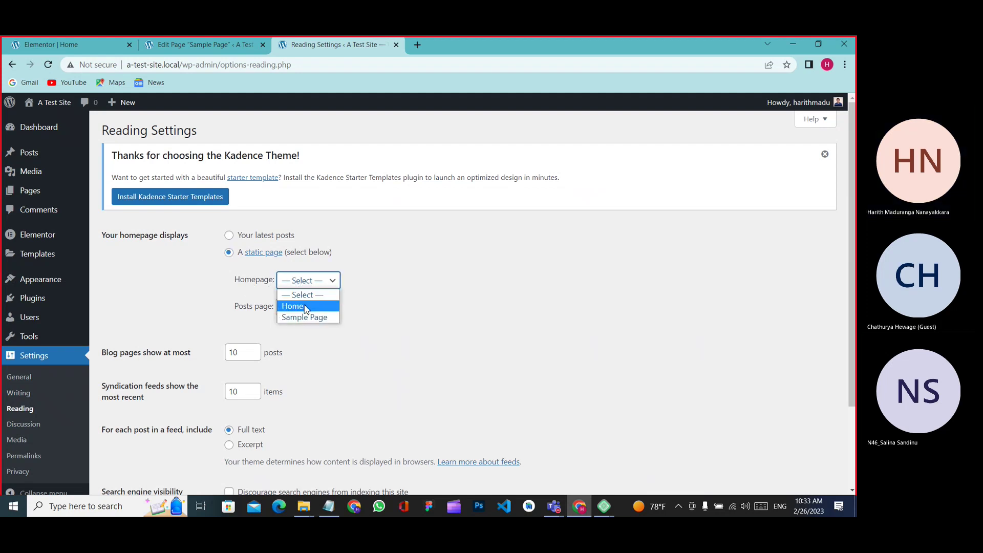
click(294, 306)
scroll(486, 333, down, 2)
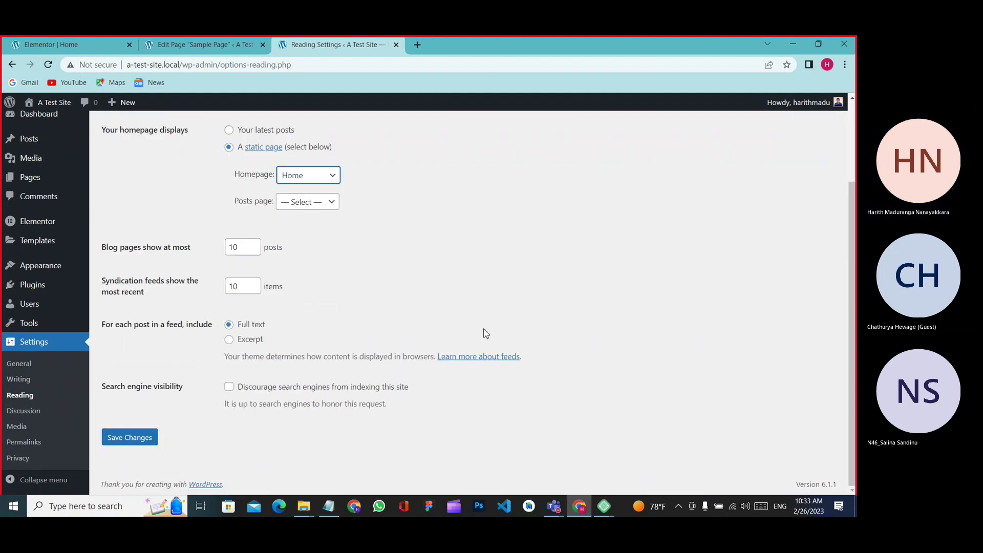
scroll(486, 334, up, 2)
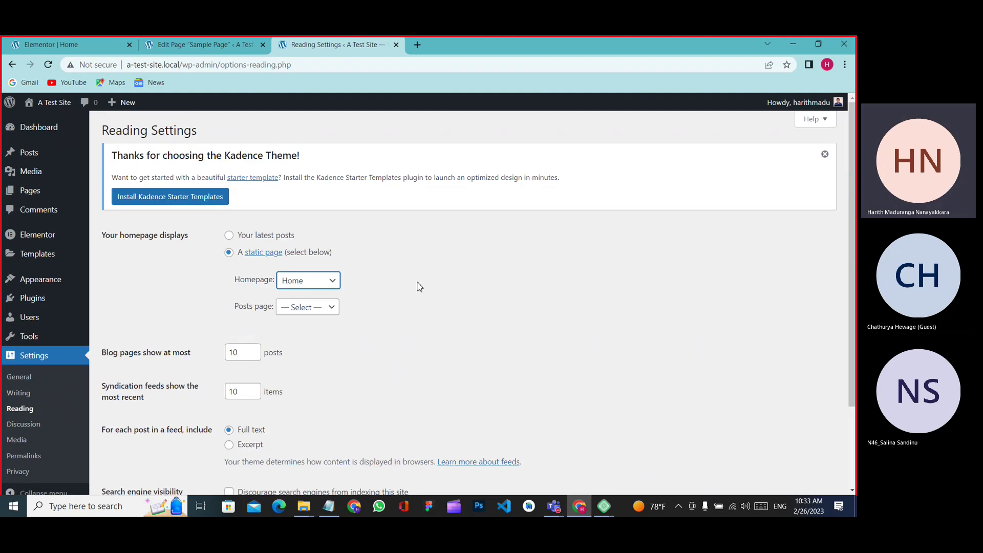
scroll(433, 302, down, 2)
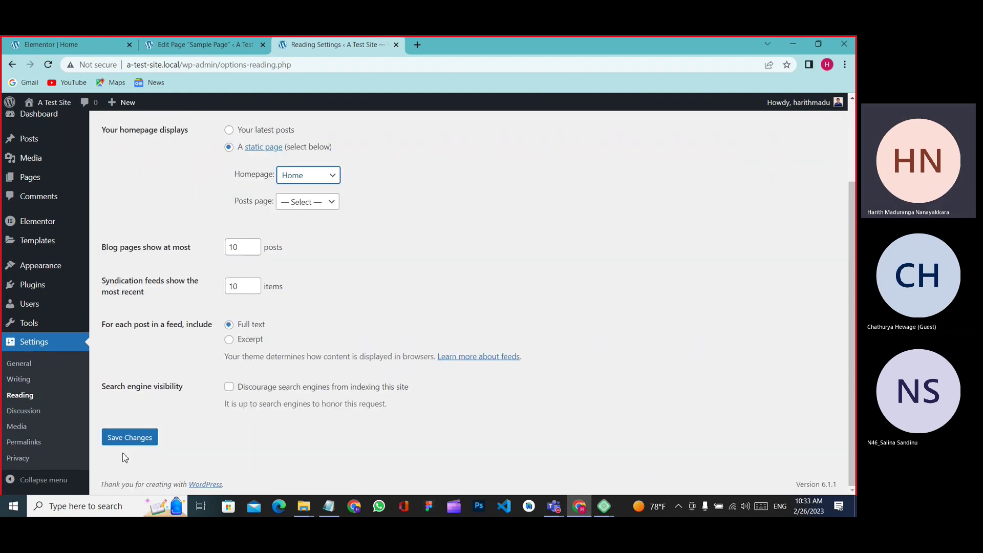
click(146, 439)
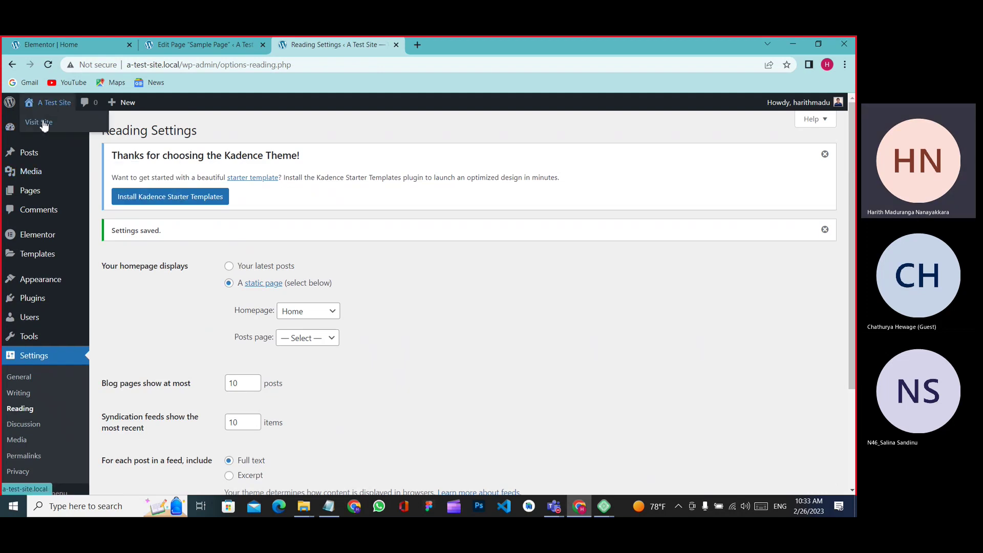
Step: Visit the live site, now opening on the Home page, then open Sample Page
click(44, 124)
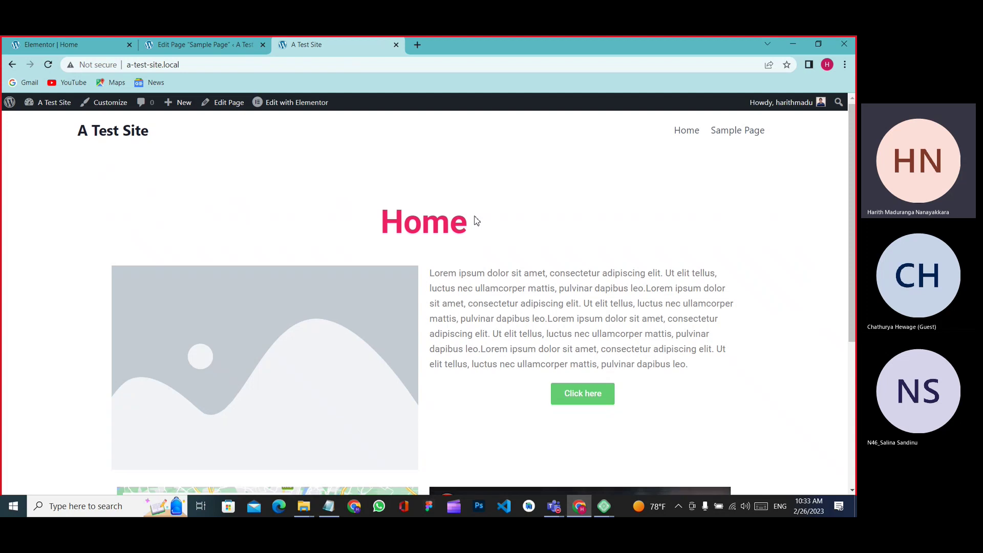
scroll(477, 221, down, 5)
scroll(477, 221, up, 5)
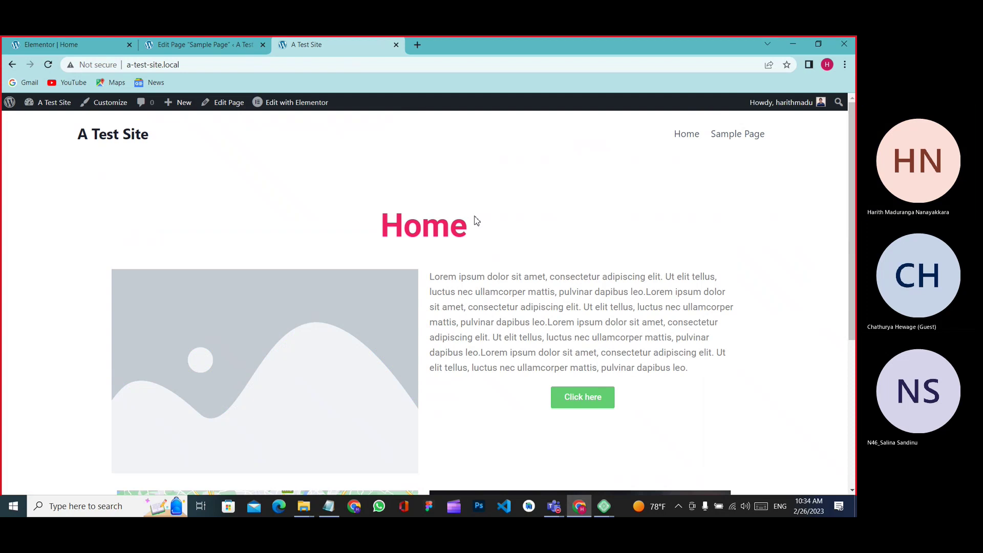
scroll(486, 334, down, 1)
scroll(486, 333, down, 2)
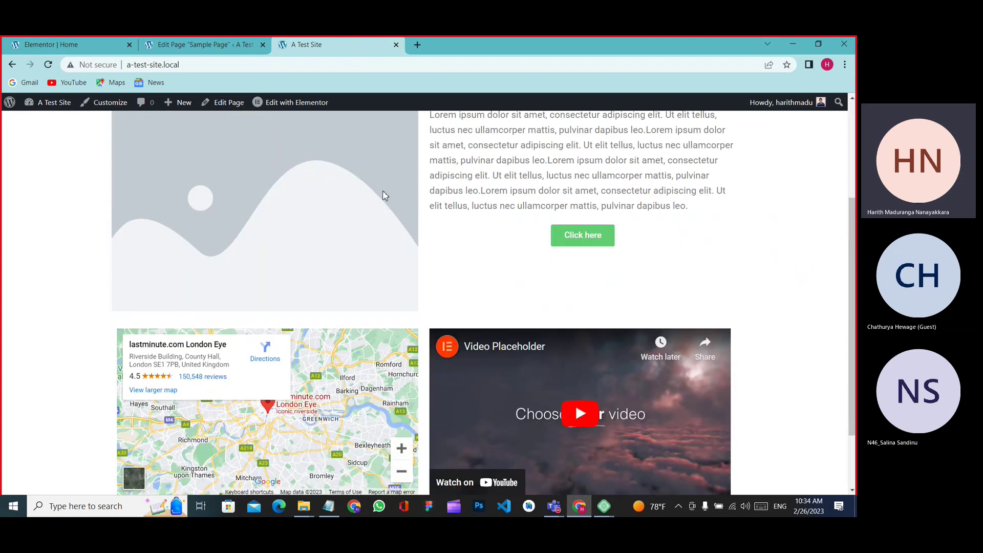
scroll(509, 260, up, 2)
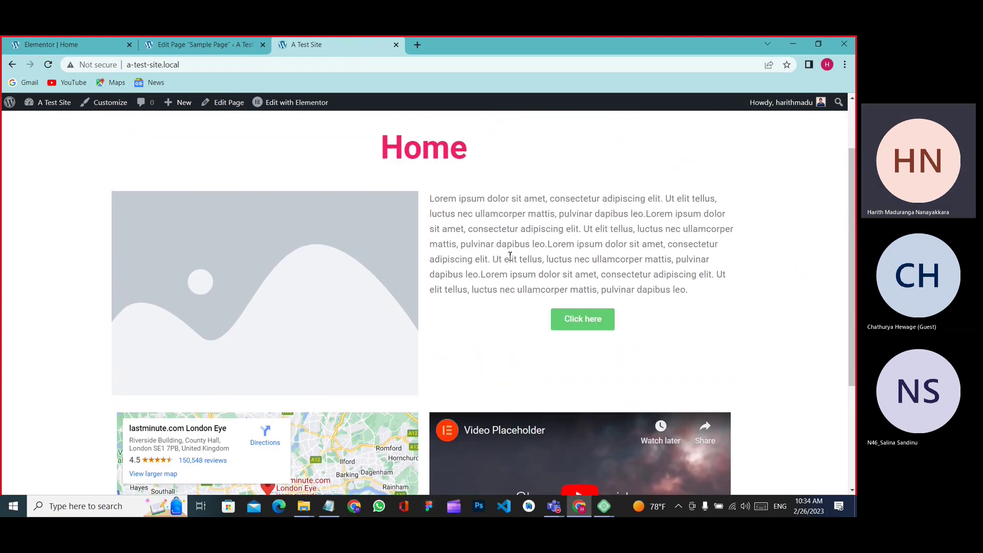
scroll(539, 231, up, 2)
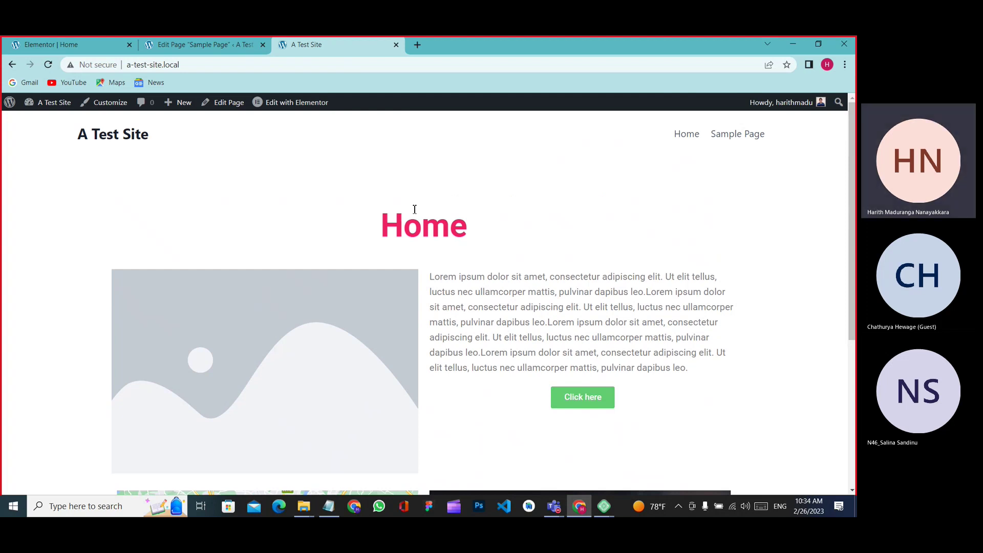
click(722, 142)
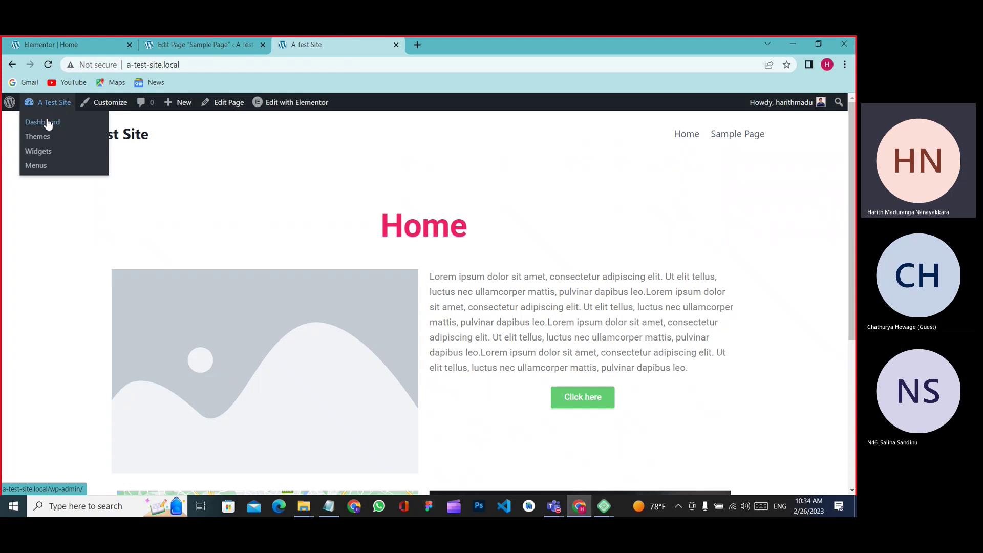
Step: Bulk-trash the Privacy Policy and Sample Page pages from All Pages, leaving only Home
click(46, 126)
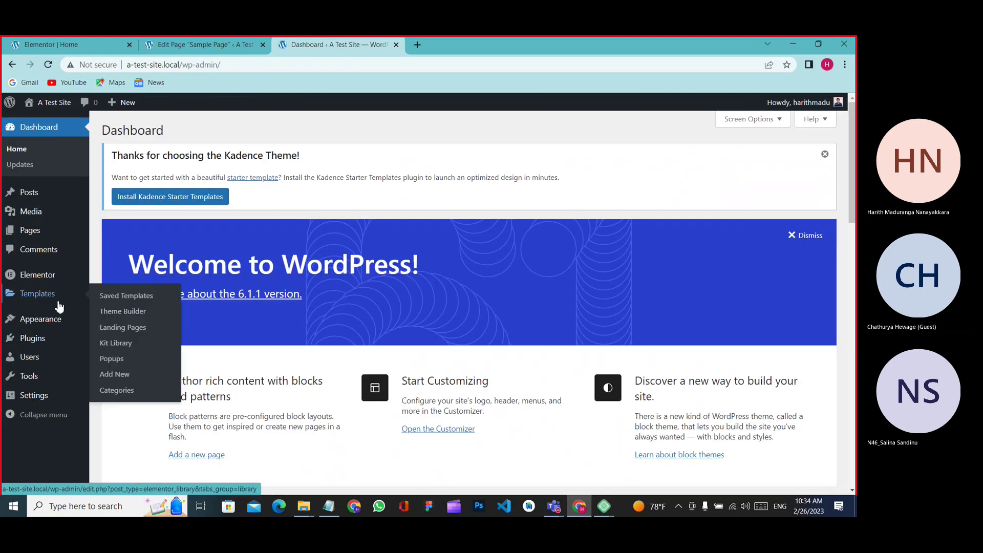
mouse_move(32, 219)
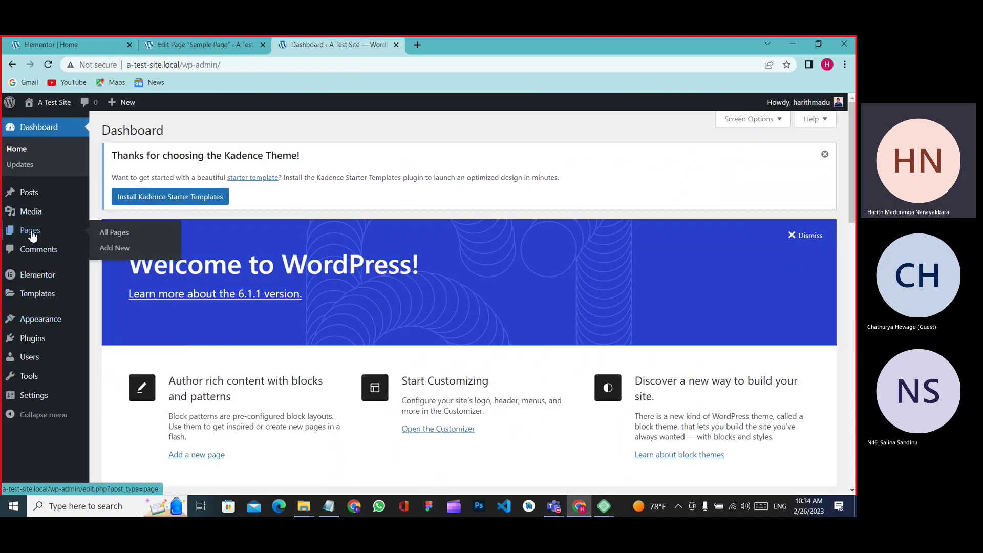
click(123, 233)
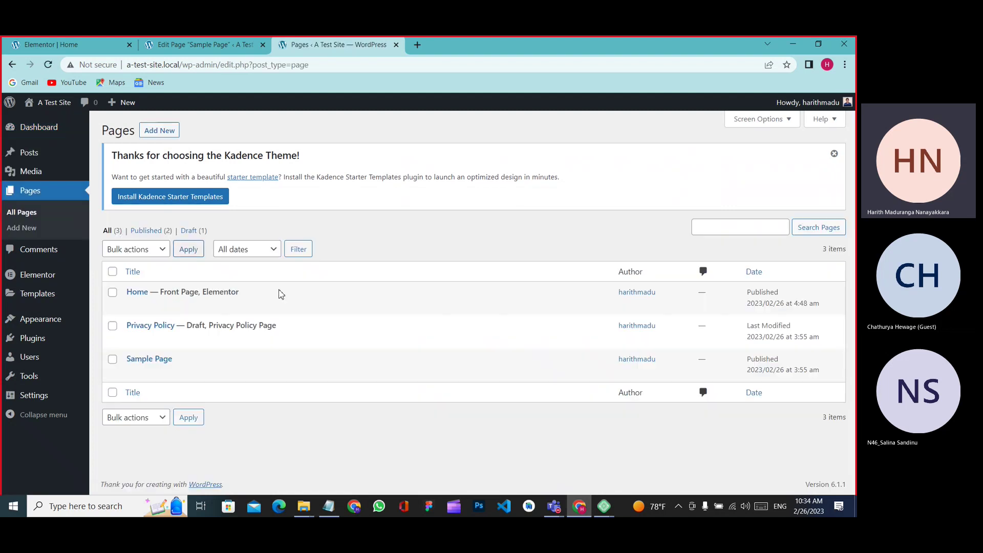
mouse_move(202, 336)
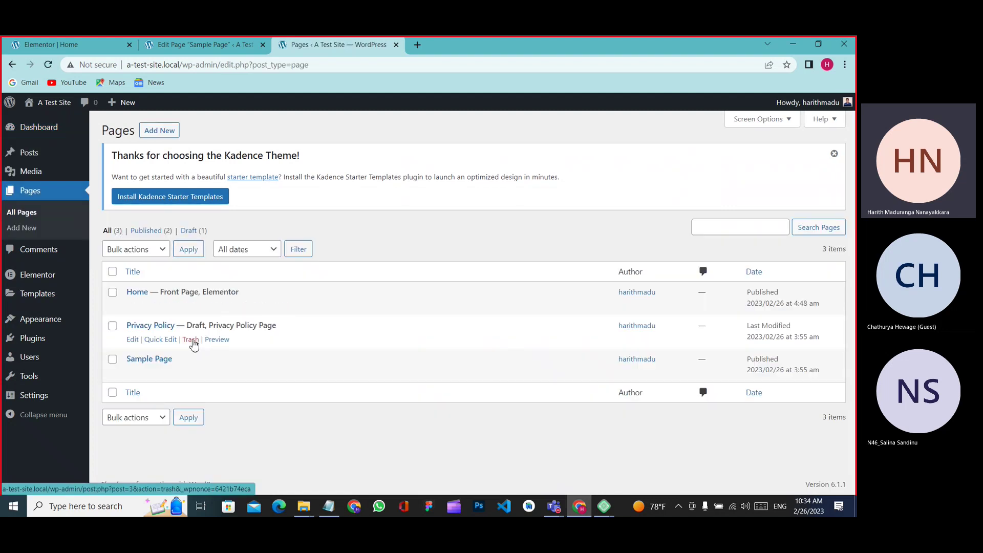
click(114, 327)
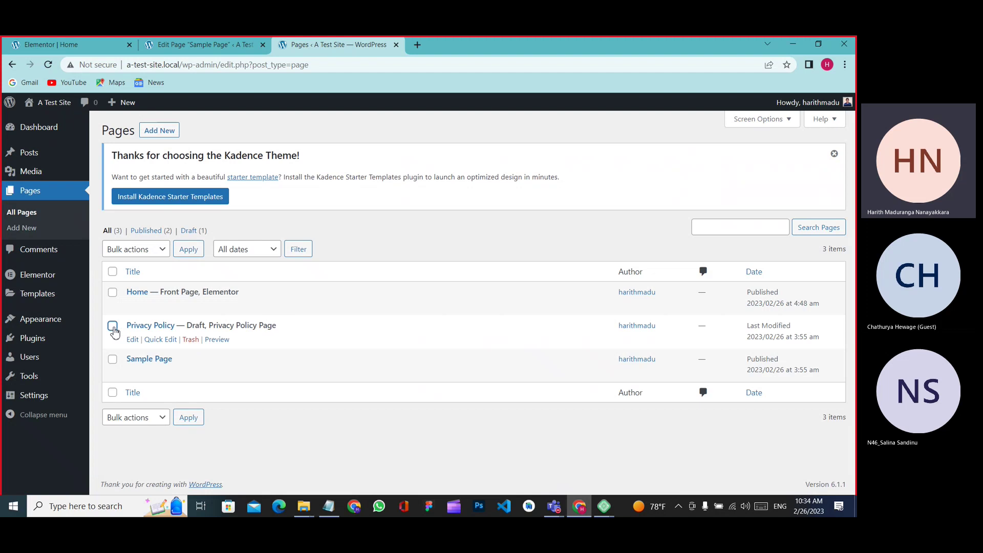
click(113, 365)
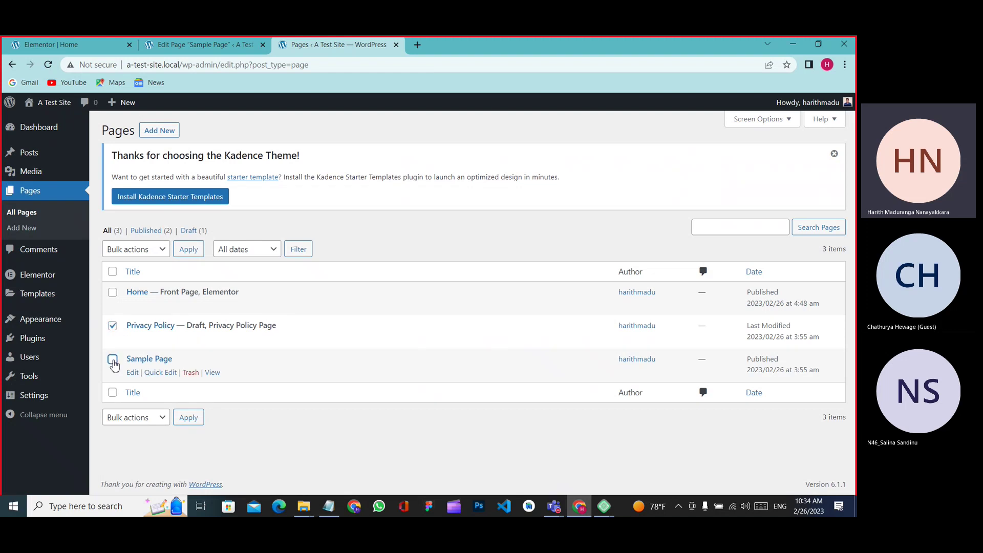
click(132, 250)
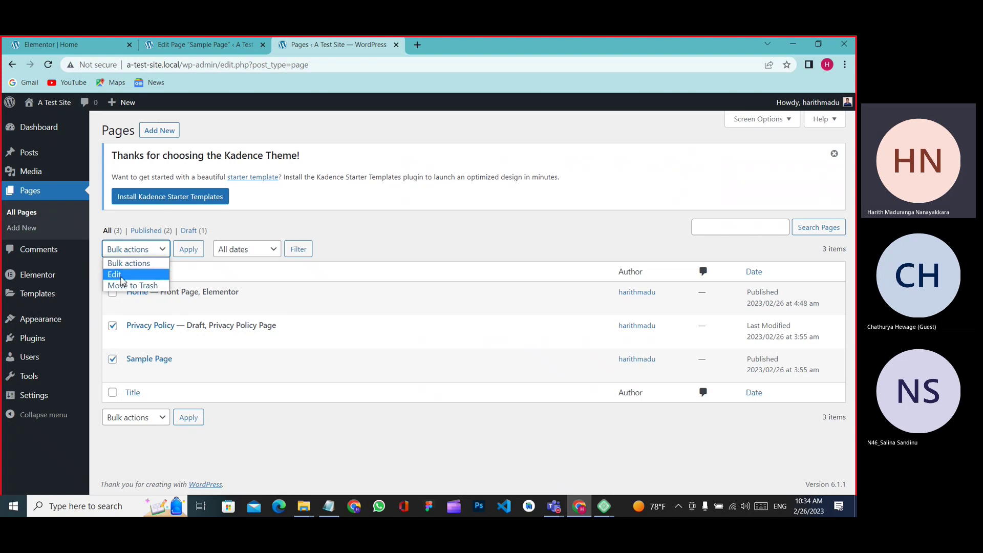
click(125, 286)
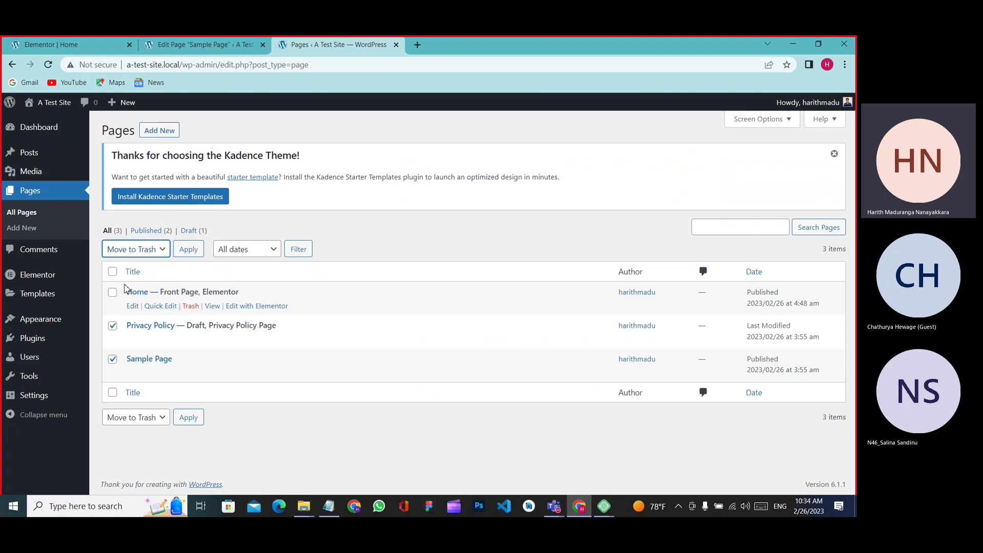
click(191, 255)
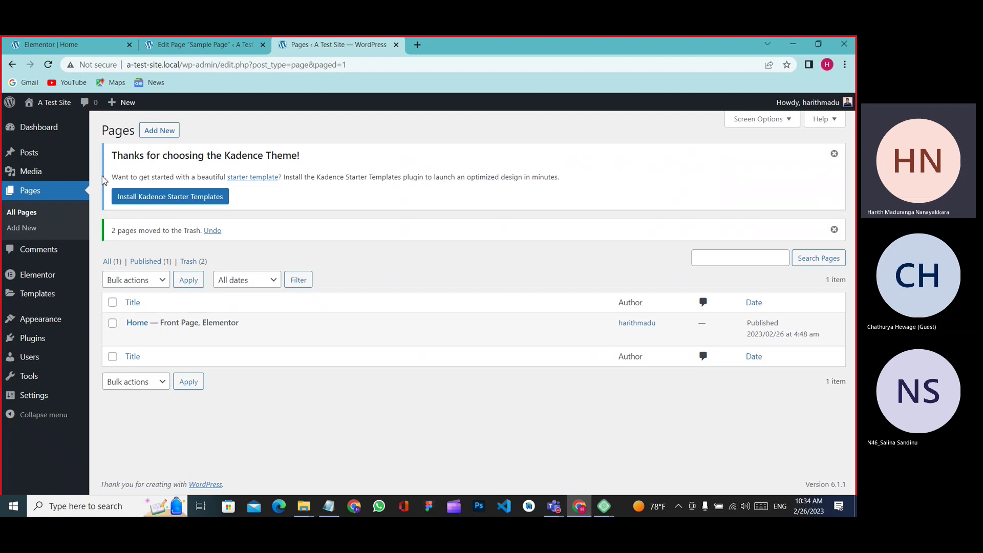
Step: Visit the live site and reload Home, now the only link in the navigation
mouse_move(51, 104)
click(47, 126)
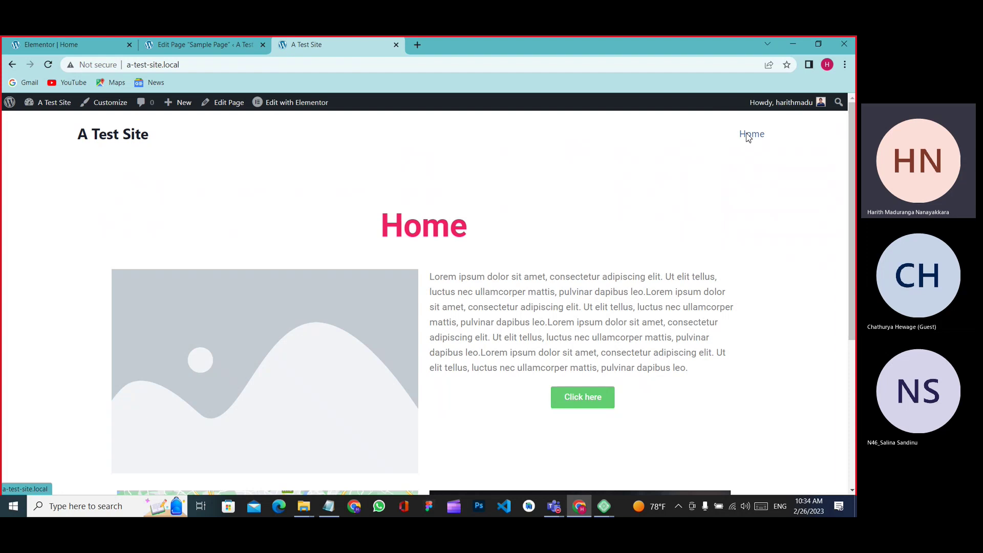
click(749, 136)
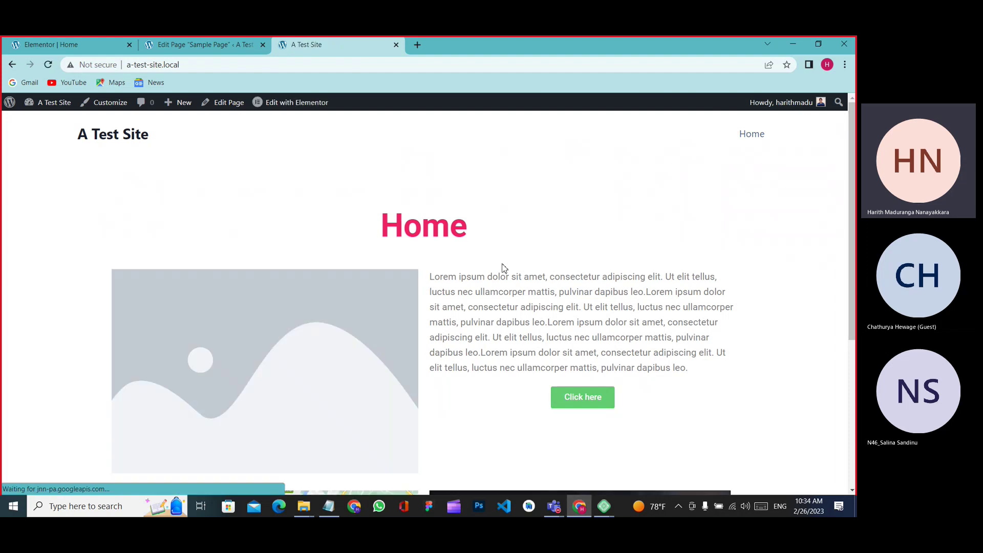
scroll(503, 266, down, 5)
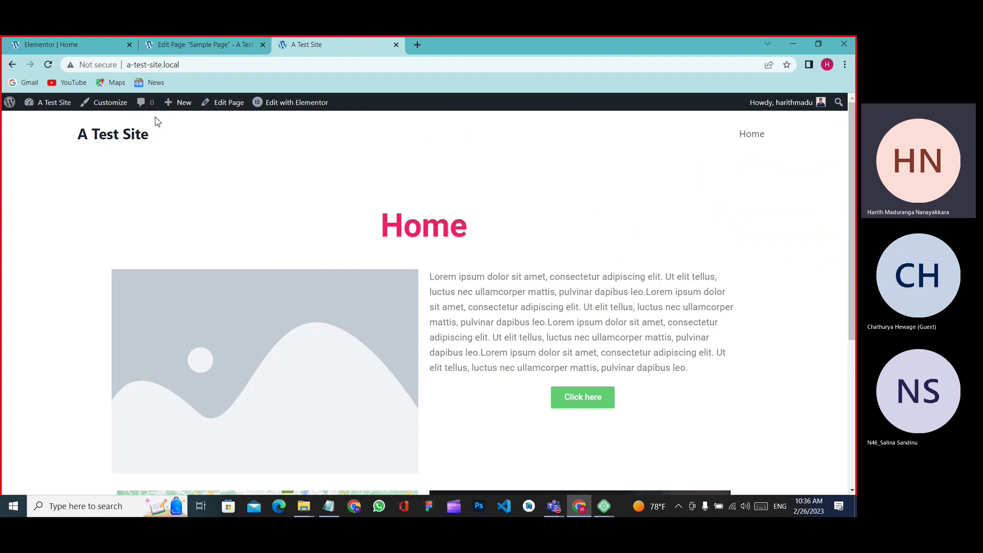
Step: Return to the A Test Site admin Dashboard, then bring up the File Explorer windows
mouse_move(50, 102)
click(48, 127)
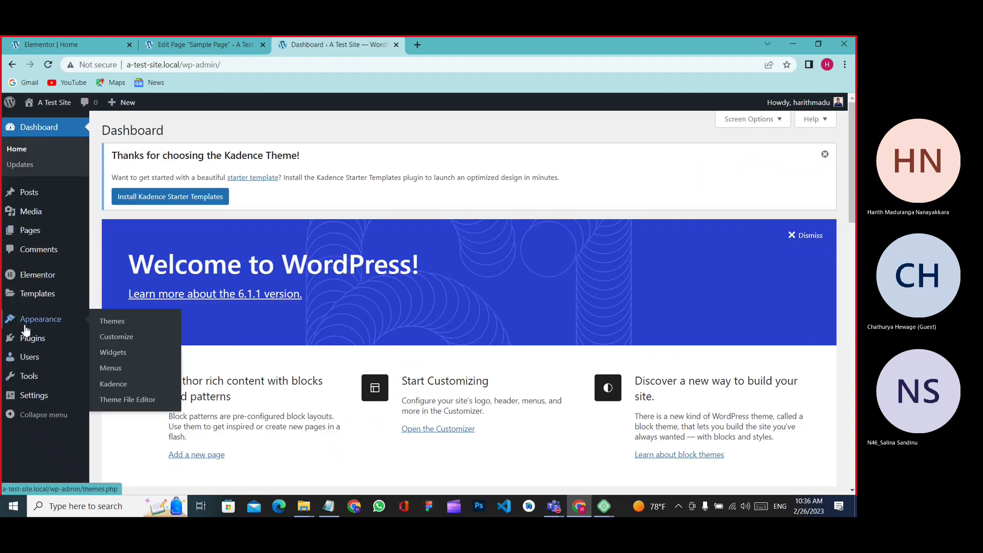
mouse_move(101, 341)
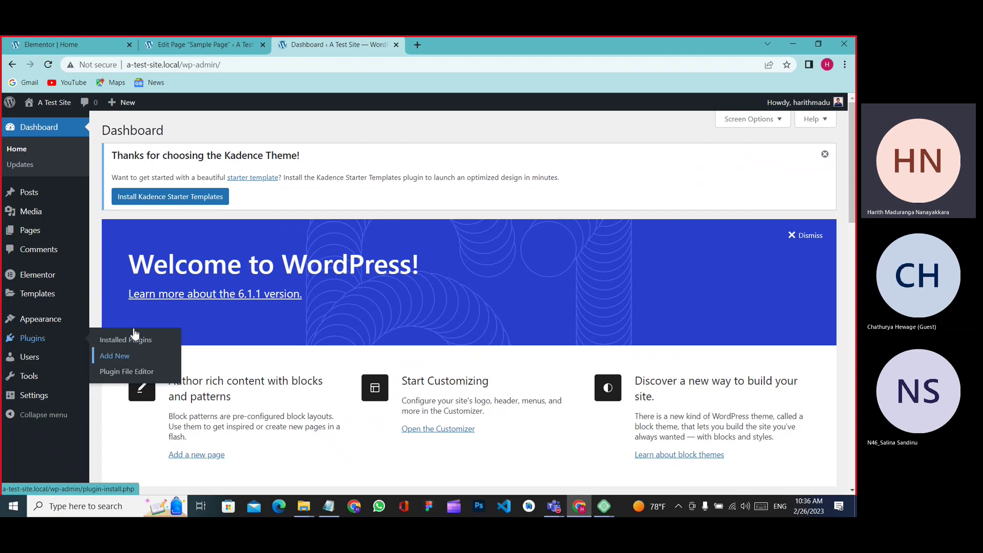
click(305, 509)
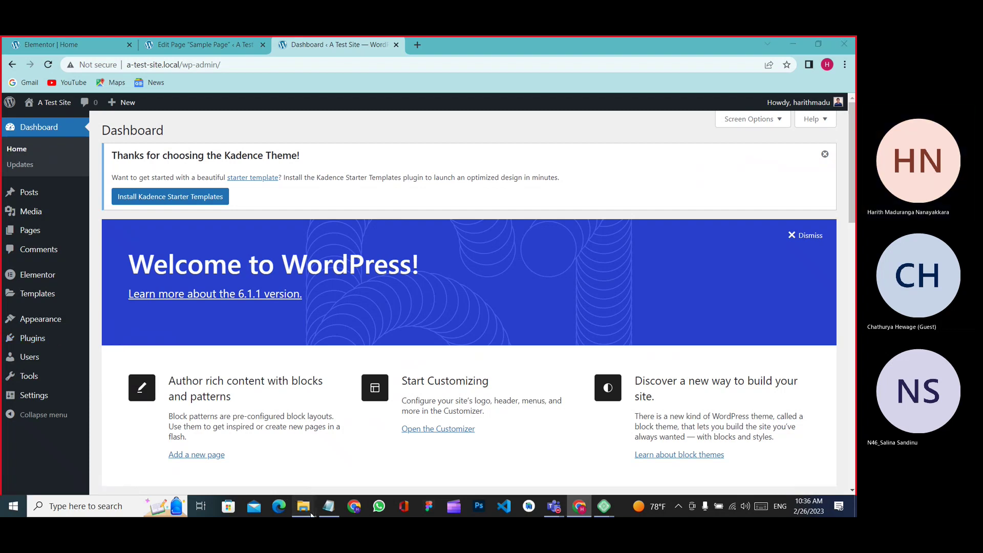
Step: Leave the New folder (2) Explorer window and switch to the Hotel Listing project's book.html in VS Code
click(244, 465)
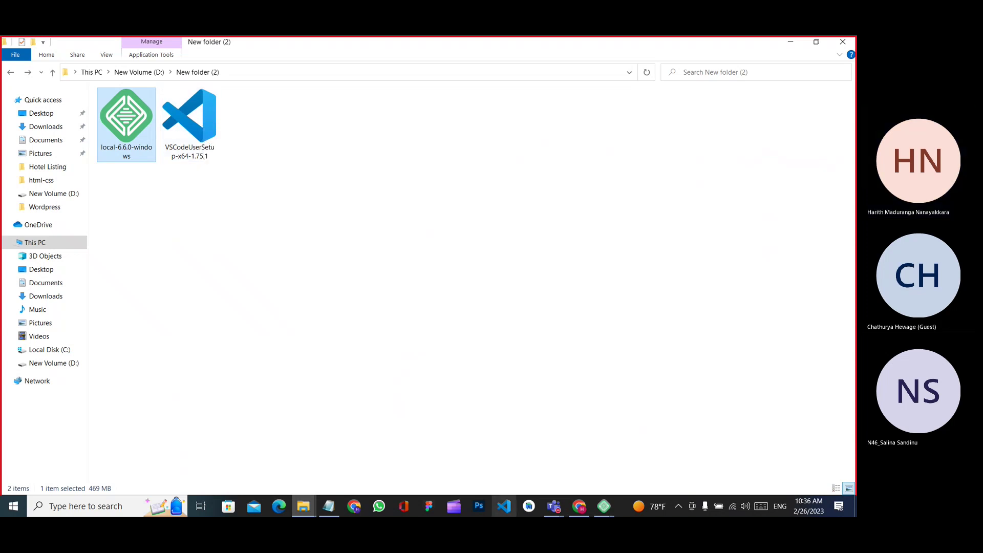
click(504, 506)
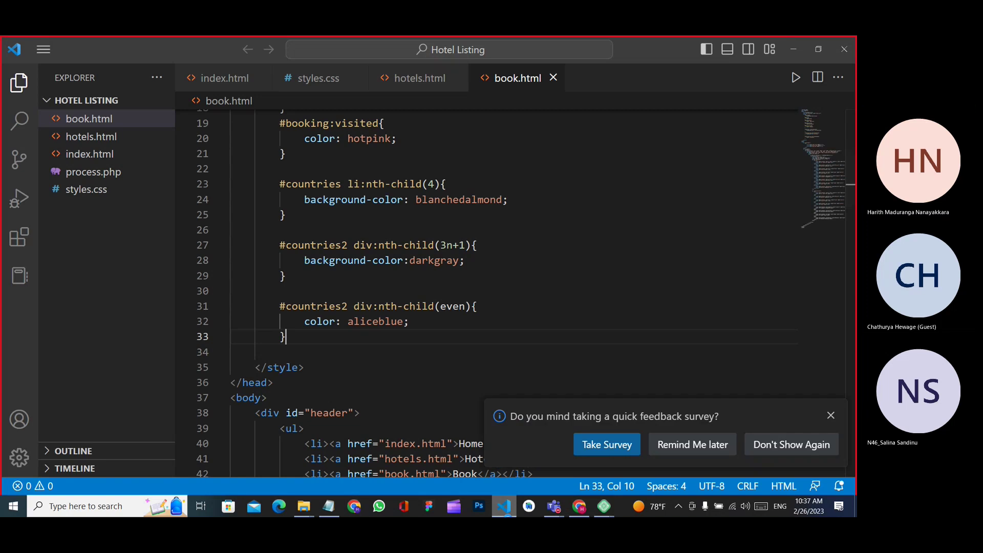
Step: Close the feedback survey notification covering the book.html code in VS Code
click(830, 416)
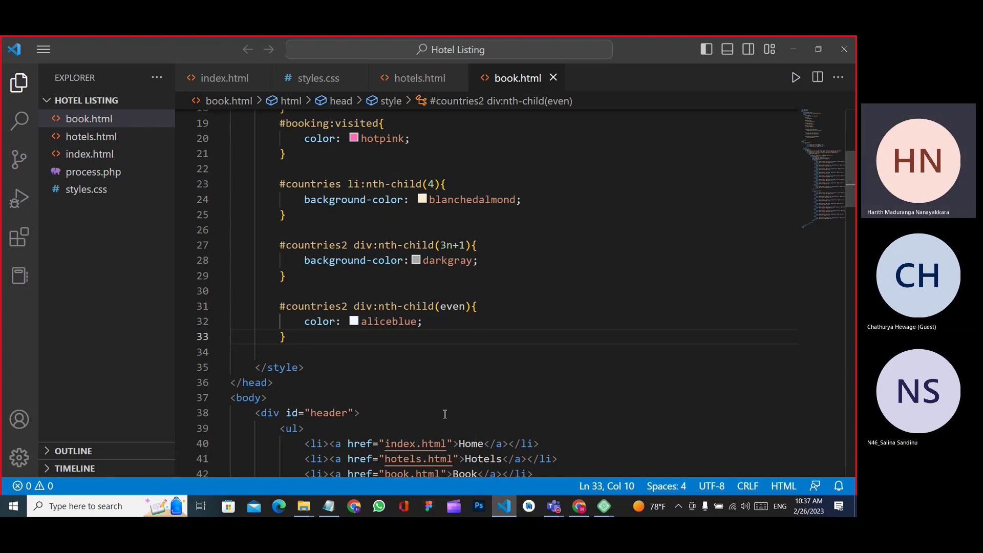
mouse_move(329, 506)
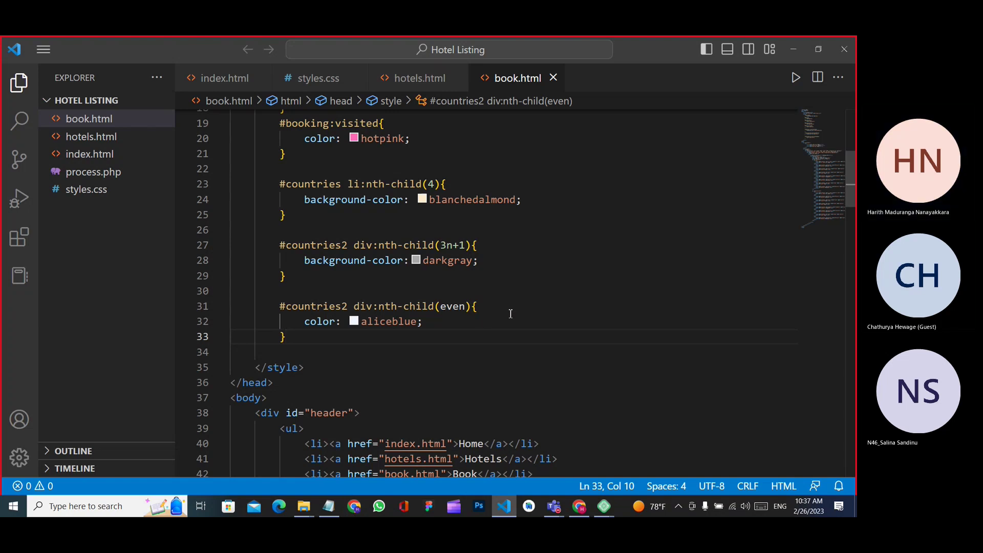
mouse_move(555, 500)
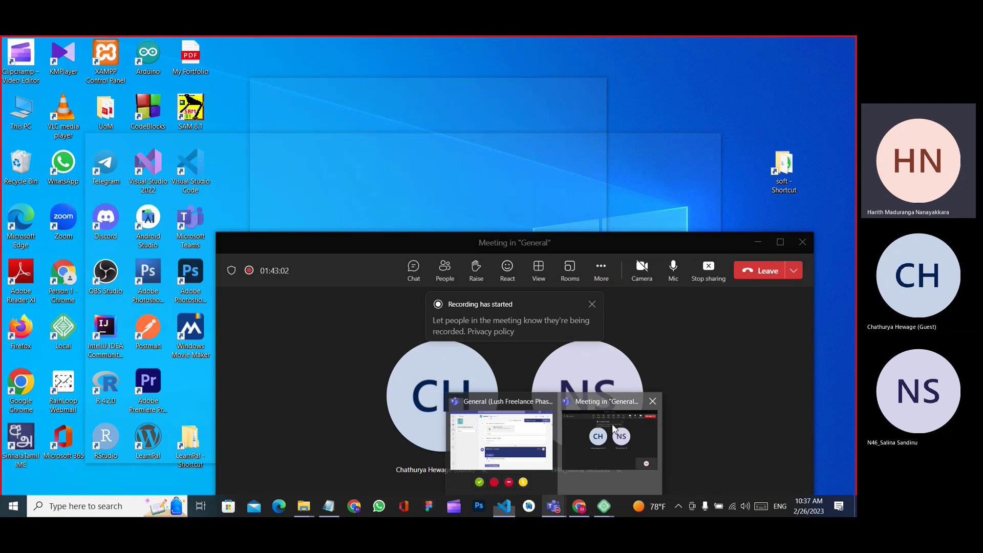
Step: Bring up the Teams meeting window, mute the mic, and stop sharing the screen
click(614, 428)
drag(607, 245, 533, 77)
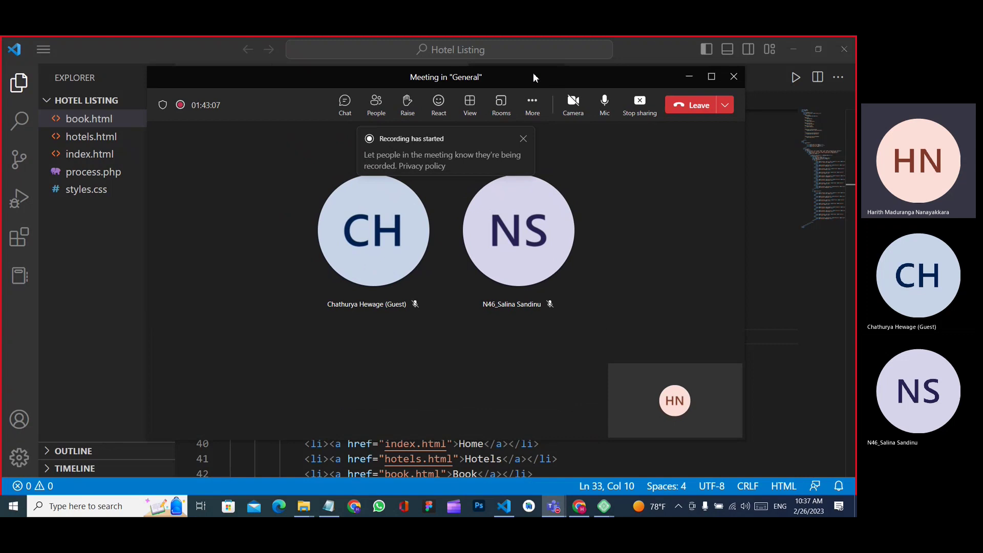
click(605, 105)
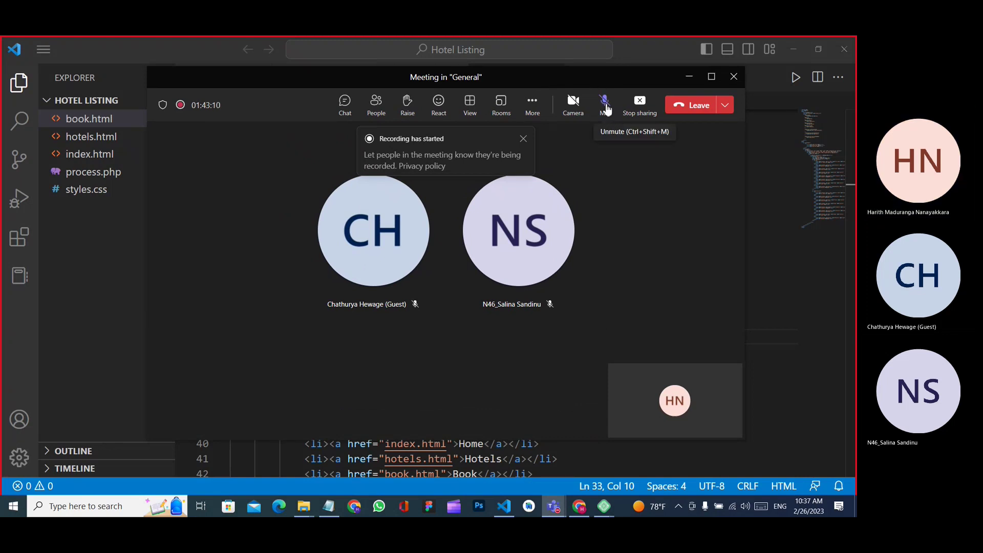
click(640, 104)
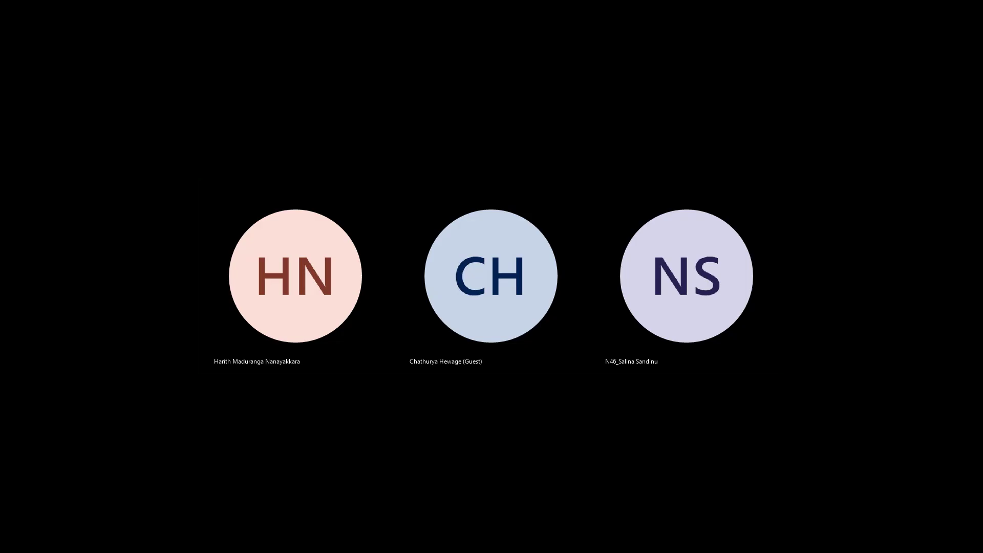
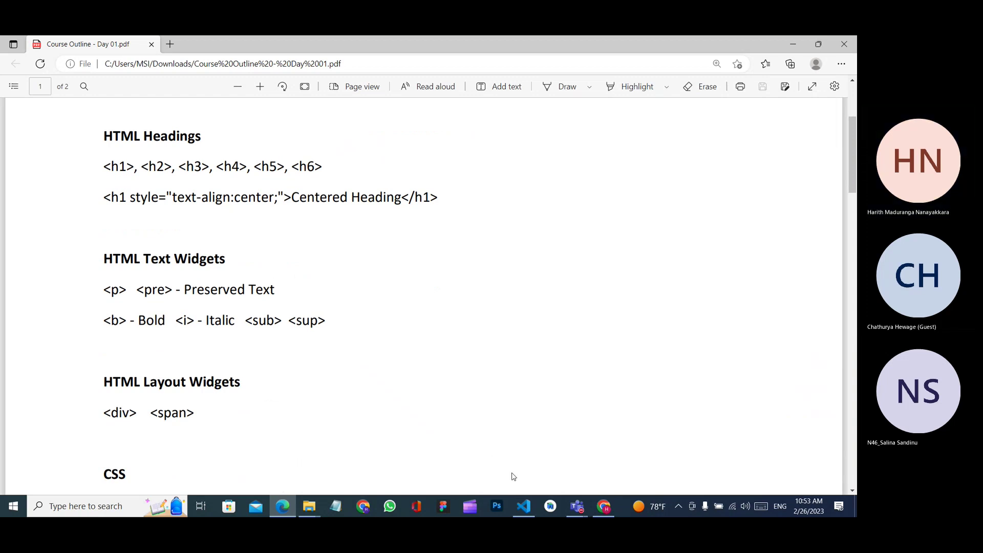
click(603, 508)
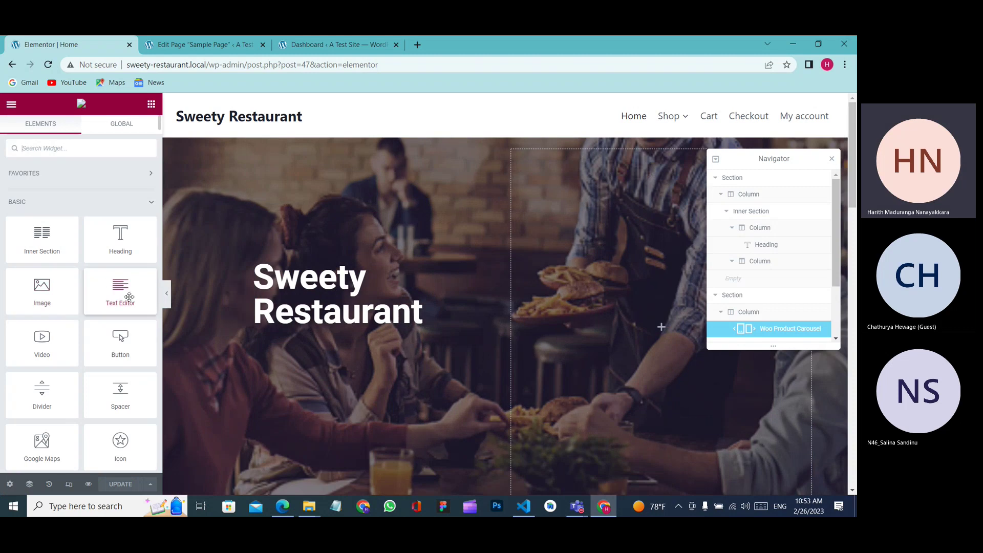
click(283, 509)
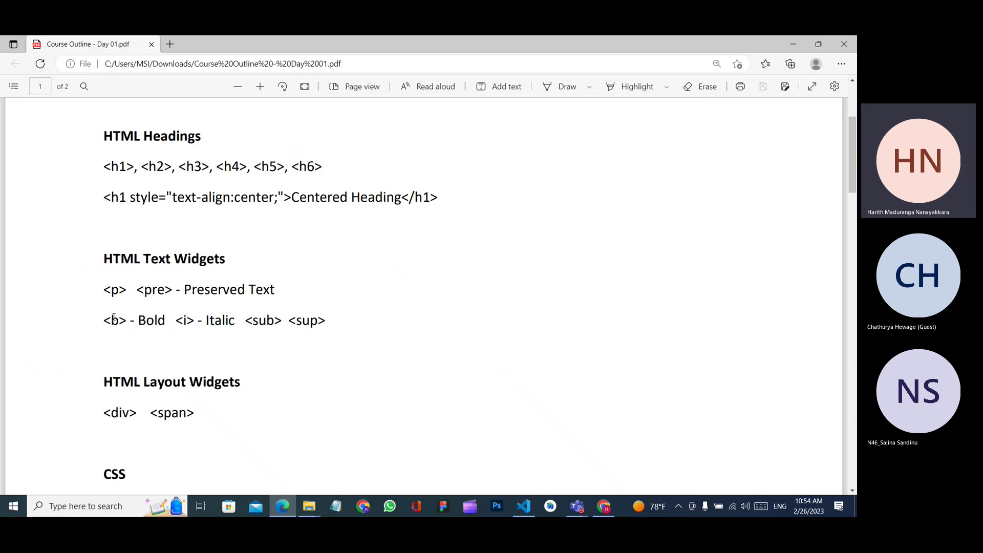
double_click(159, 322)
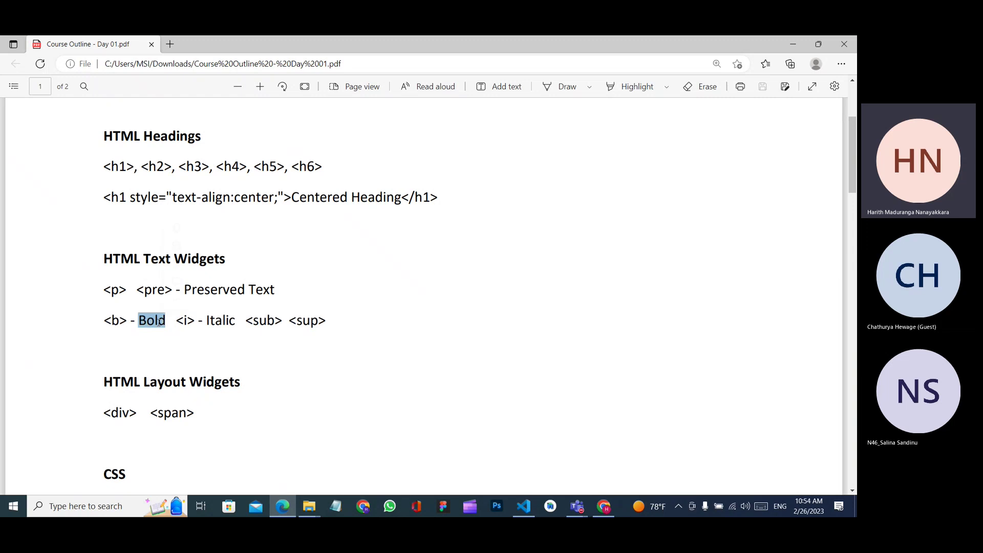
click(159, 322)
double_click(269, 321)
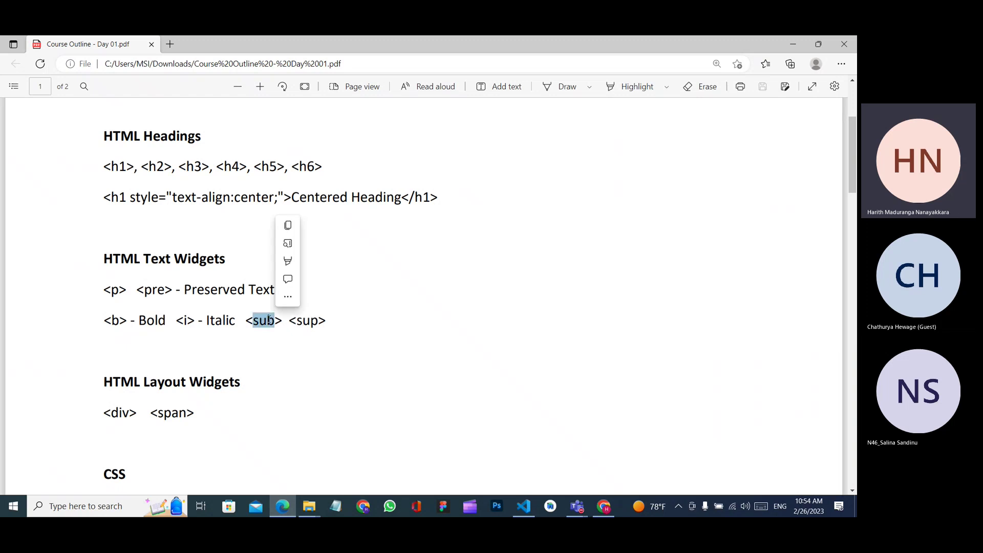
click(295, 361)
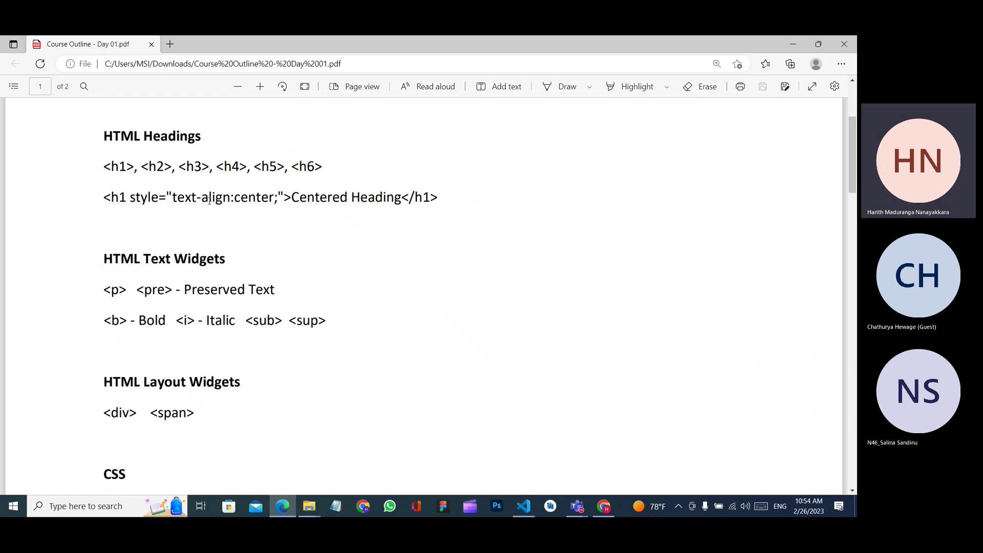
Step: Scroll the Course Outline PDF down through page 2 to Colors, then back up to page 1
scroll(315, 260, down, 3)
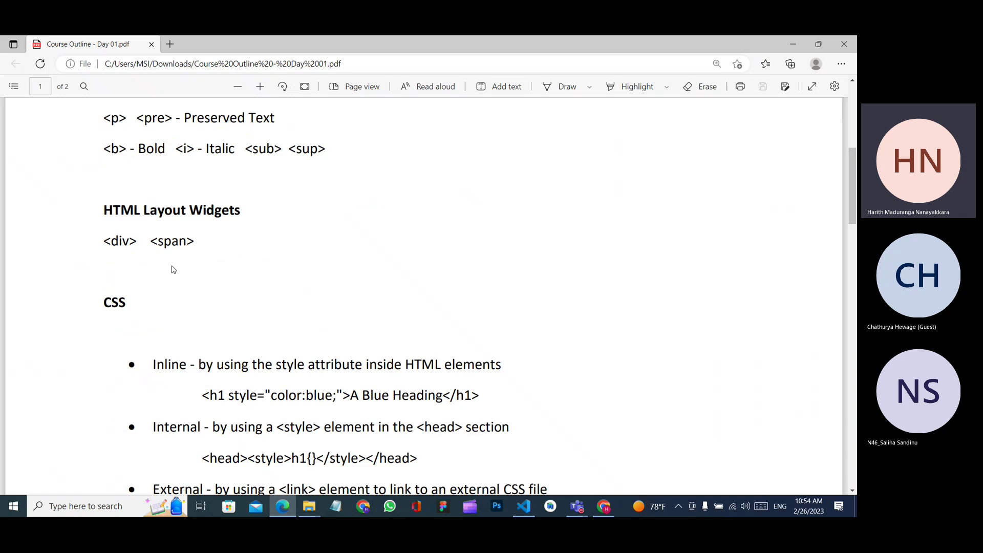
scroll(200, 280, down, 7)
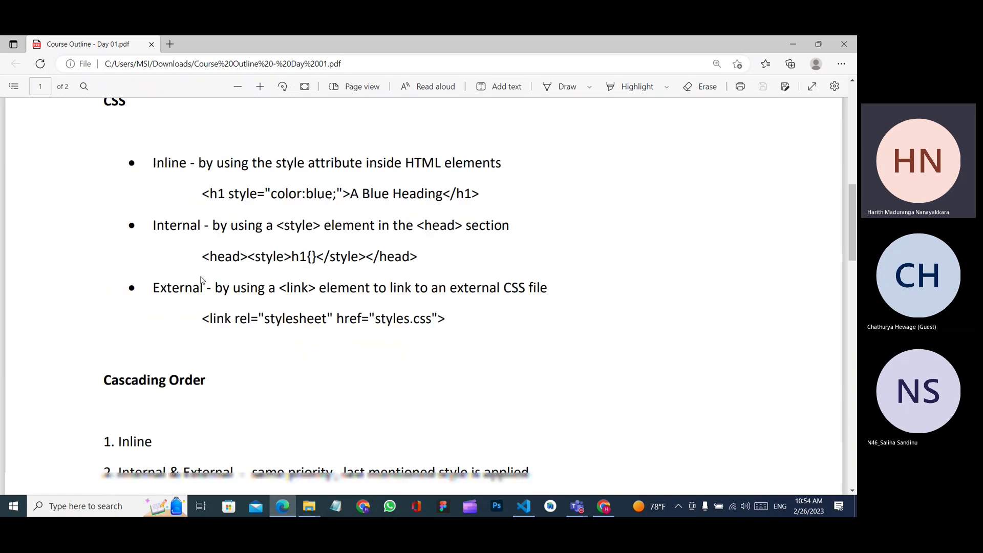
scroll(201, 281, down, 8)
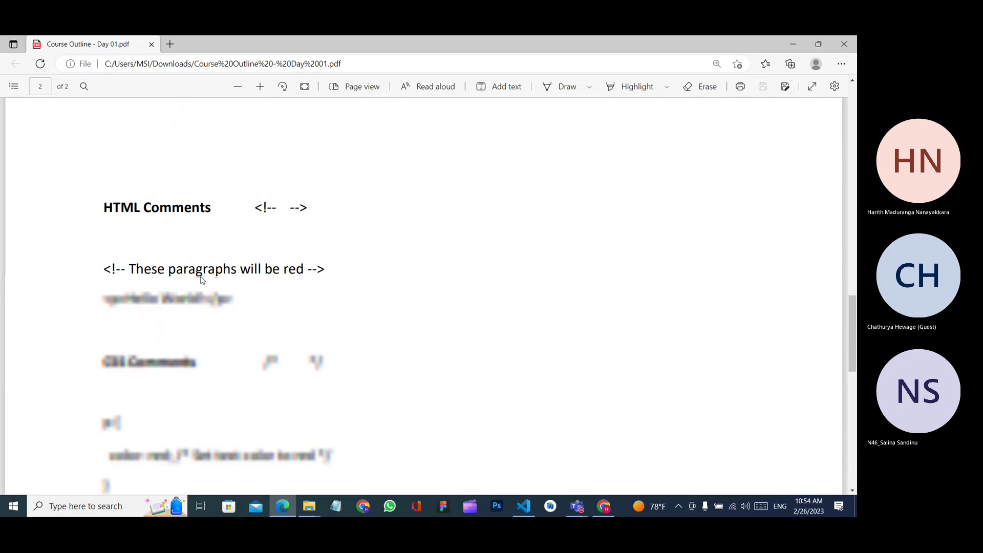
scroll(201, 281, down, 4)
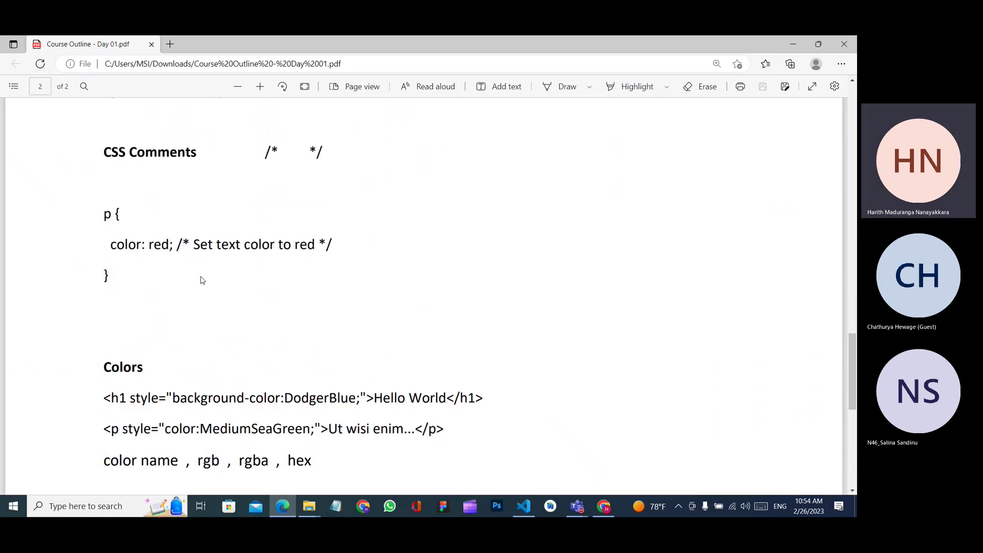
scroll(200, 280, down, 2)
scroll(201, 280, up, 3)
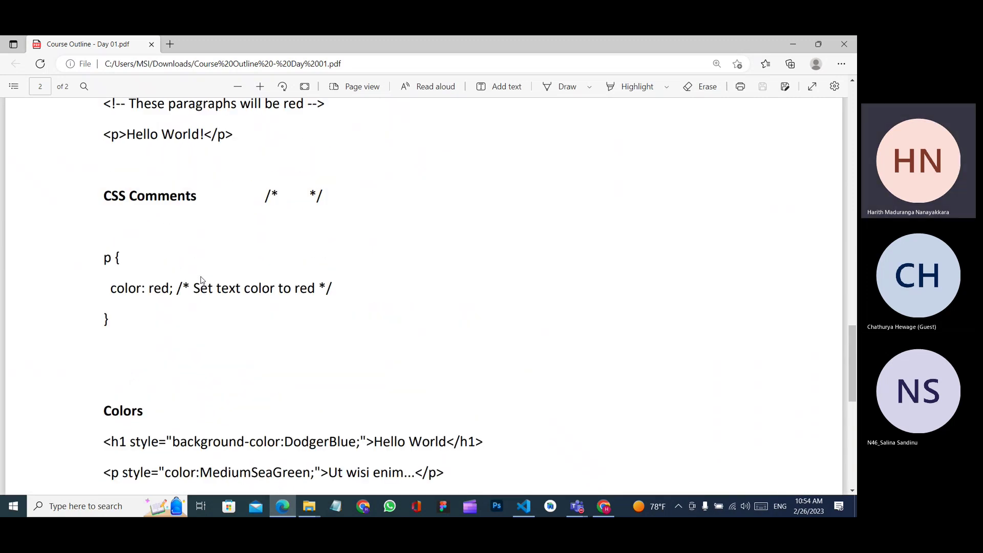
scroll(201, 280, up, 11)
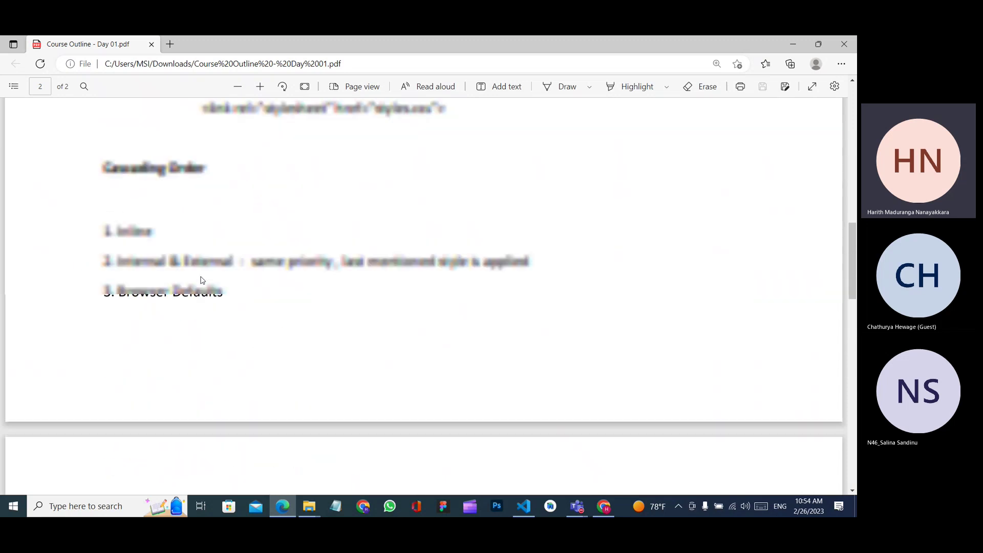
scroll(201, 280, up, 15)
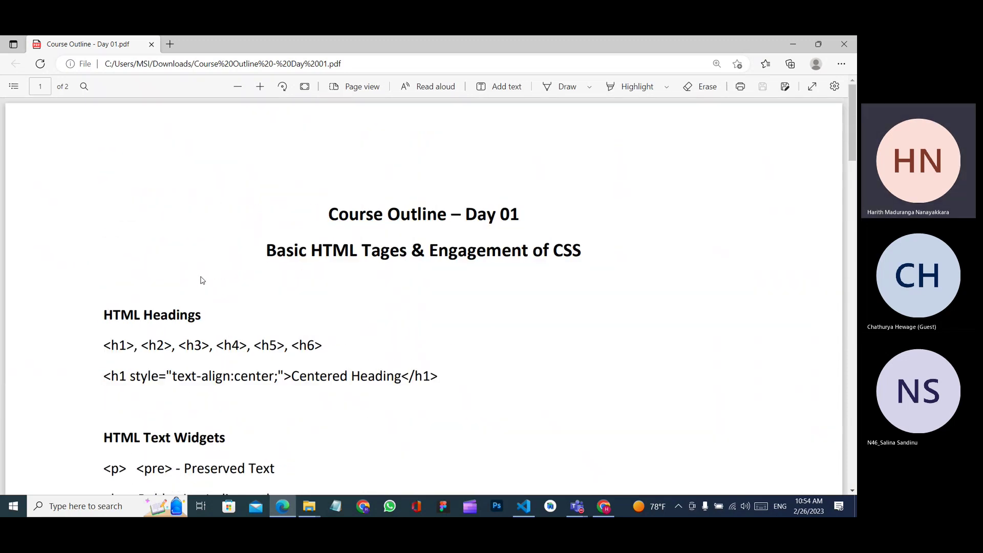
scroll(203, 280, down, 2)
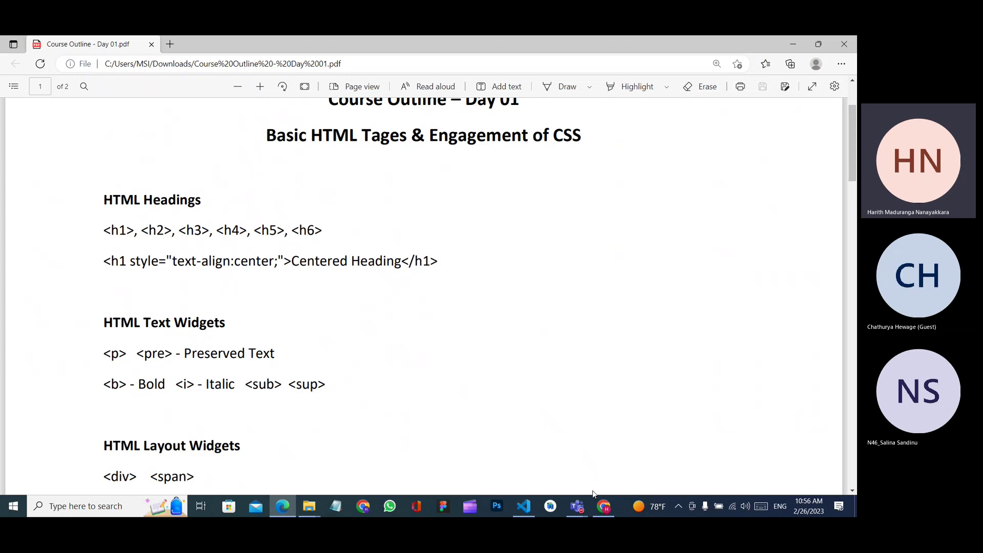
click(604, 508)
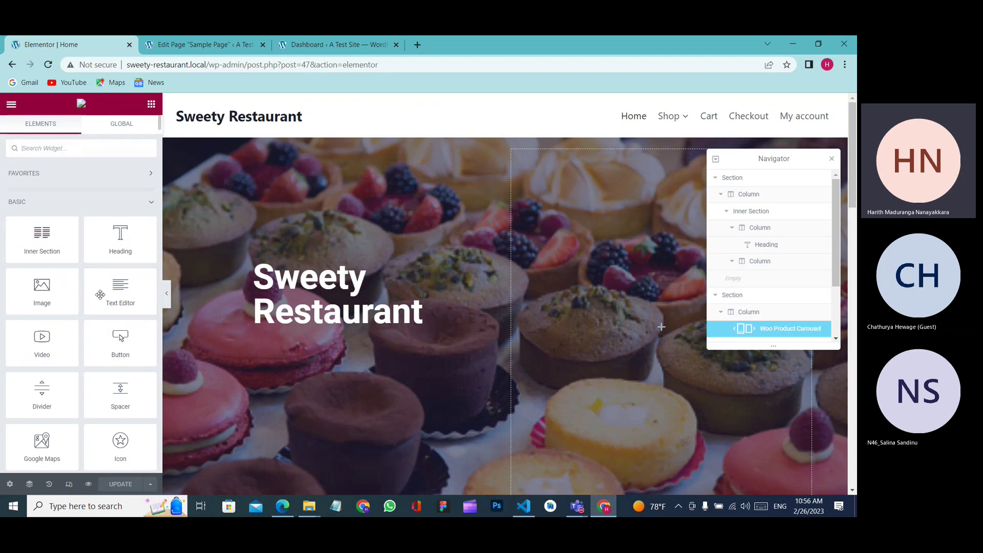
scroll(85, 256, down, 6)
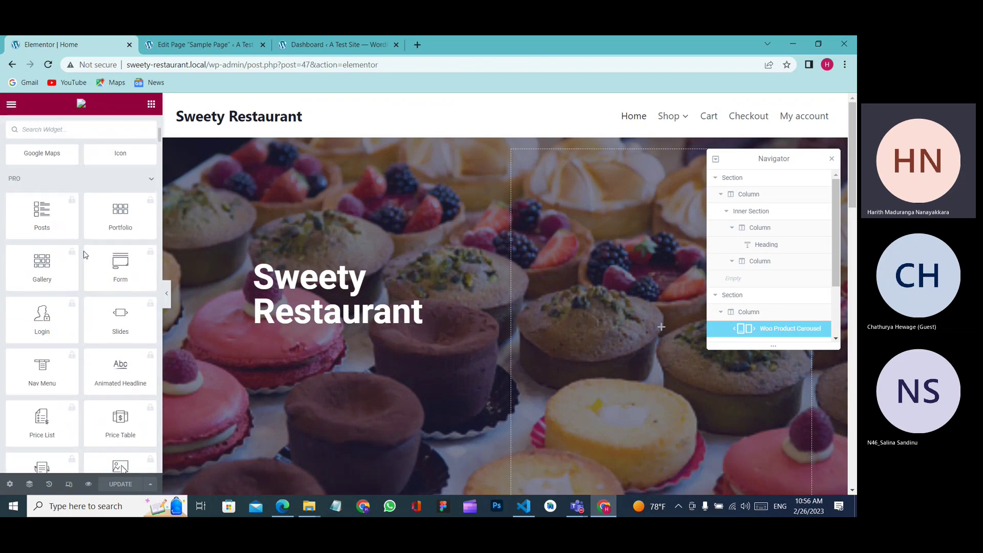
scroll(86, 254, down, 3)
scroll(85, 254, down, 3)
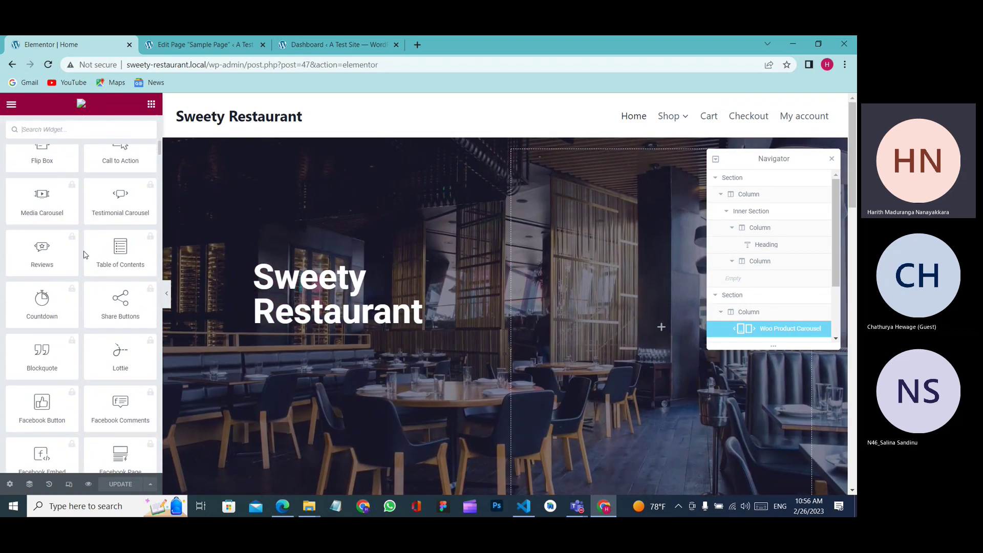
scroll(86, 255, up, 15)
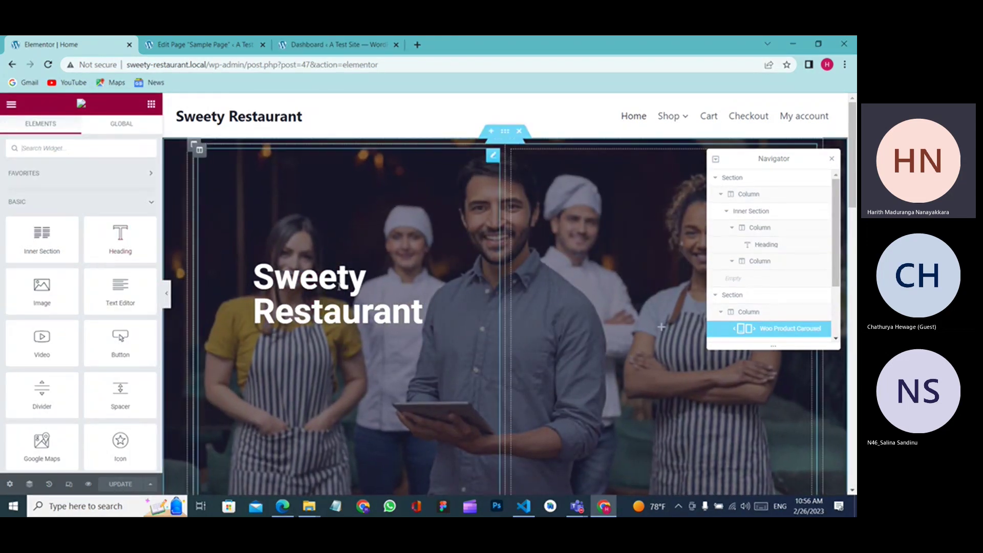
click(338, 288)
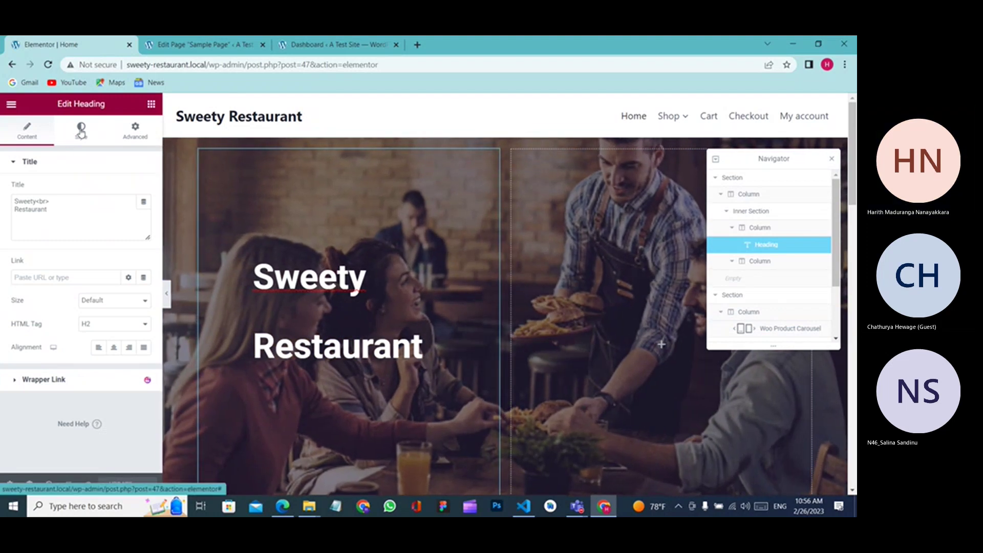
click(105, 323)
click(97, 298)
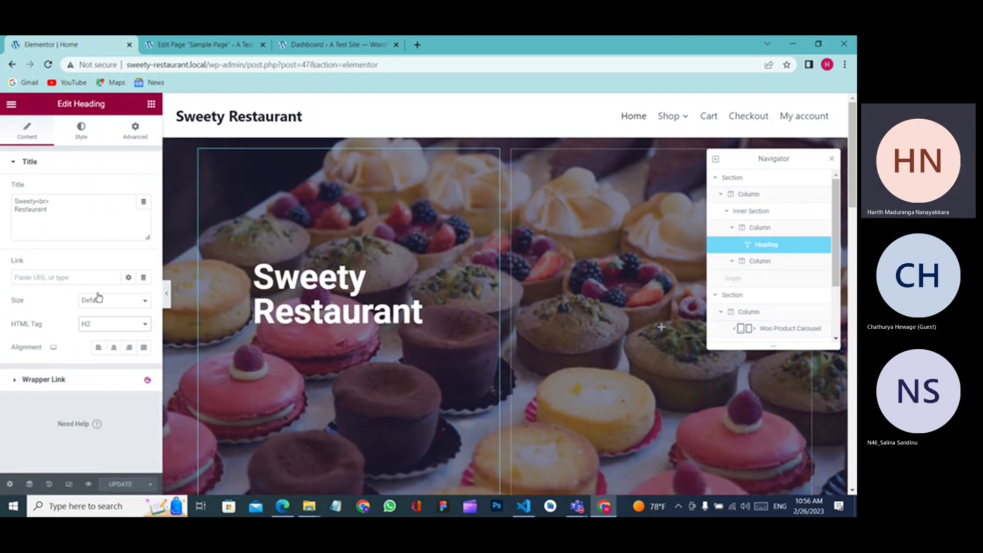
click(81, 137)
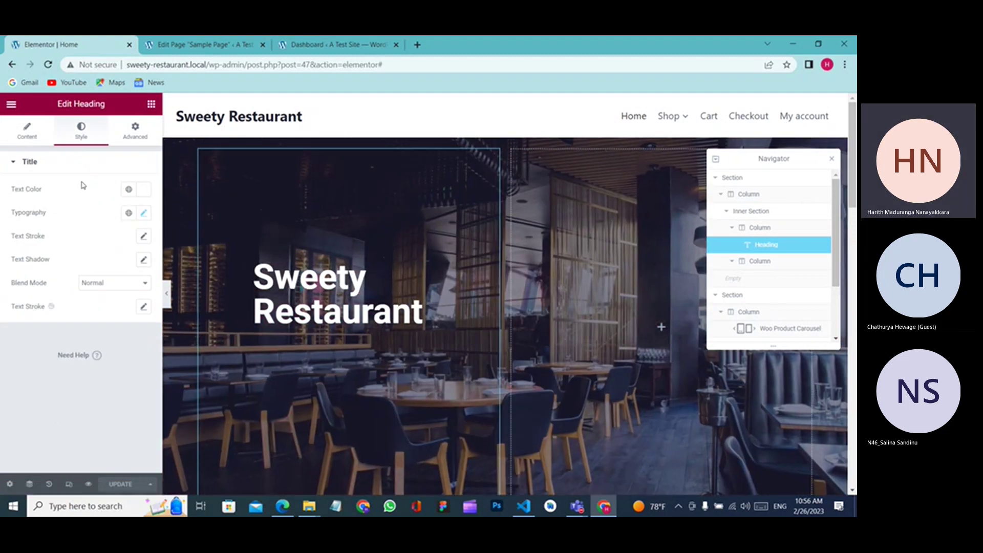
click(144, 214)
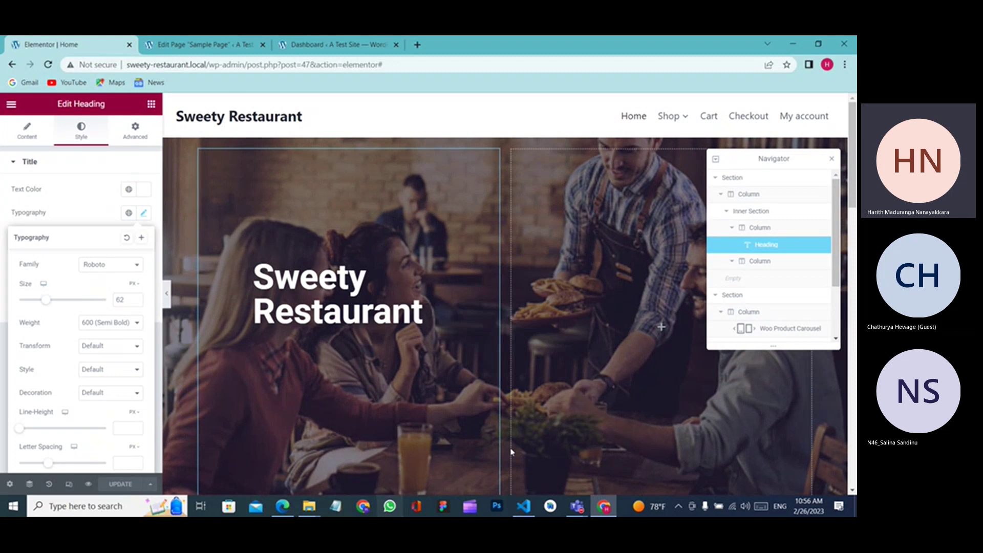
click(282, 506)
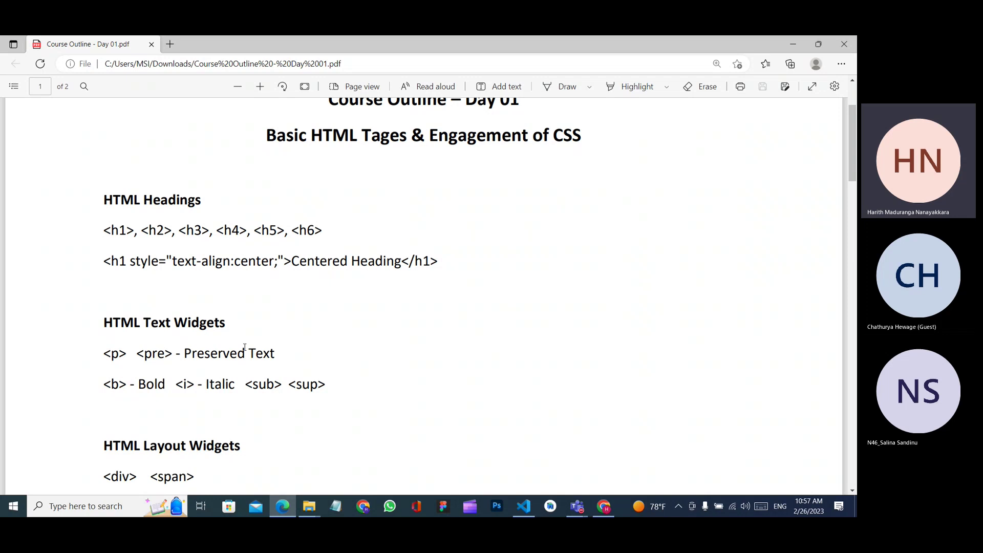
Step: Scroll to the CSS section showing Inline, Internal and External styles, briefly highlighting its heading
scroll(354, 345, down, 3)
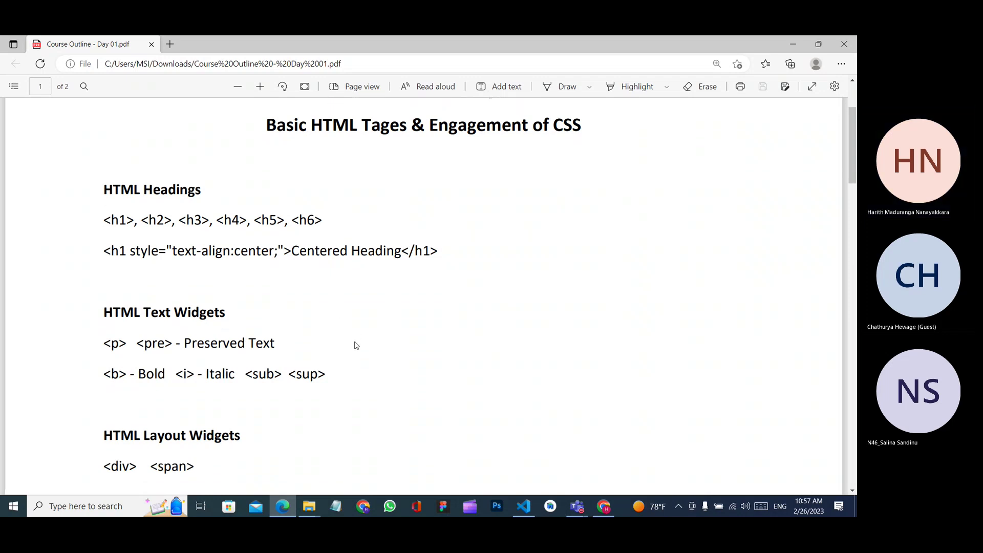
scroll(353, 345, down, 3)
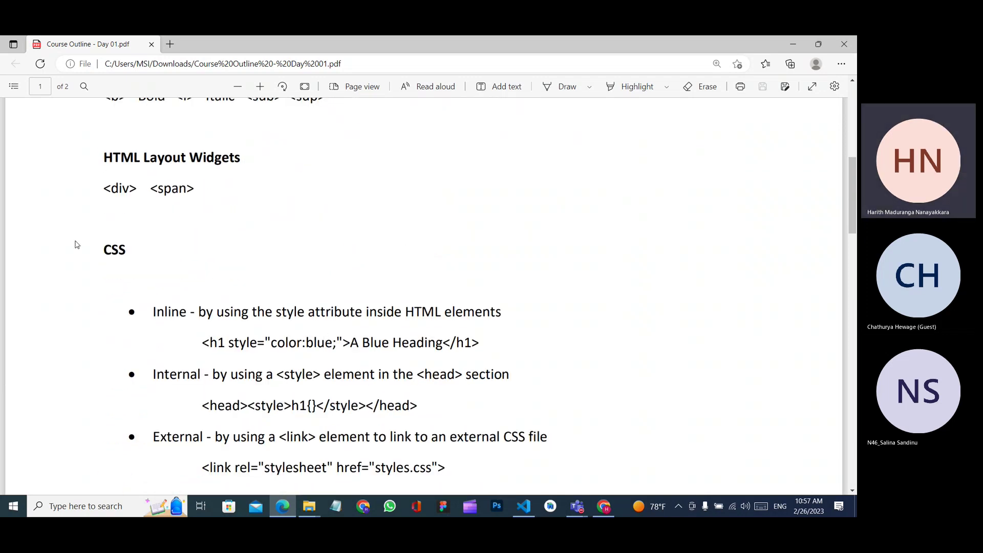
drag(105, 245, 133, 248)
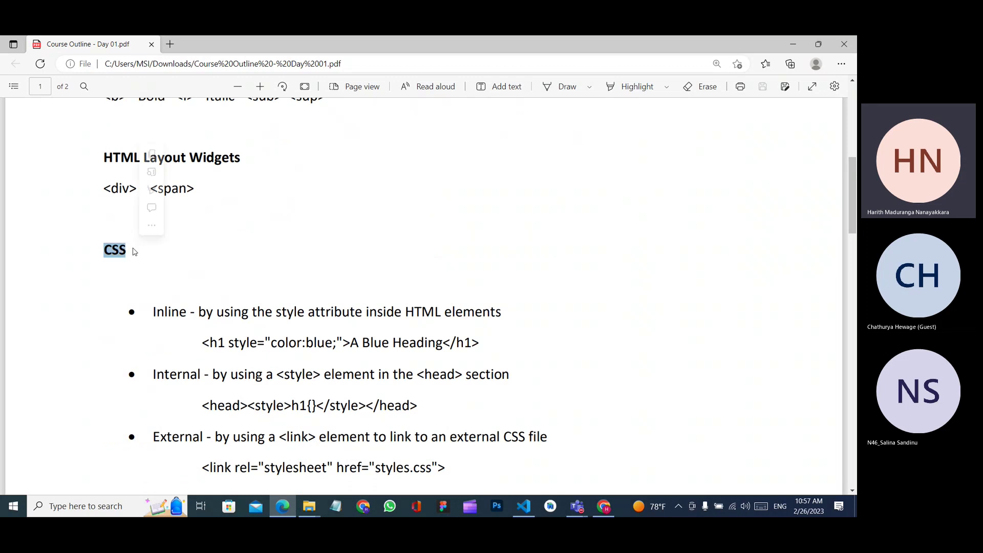
click(133, 249)
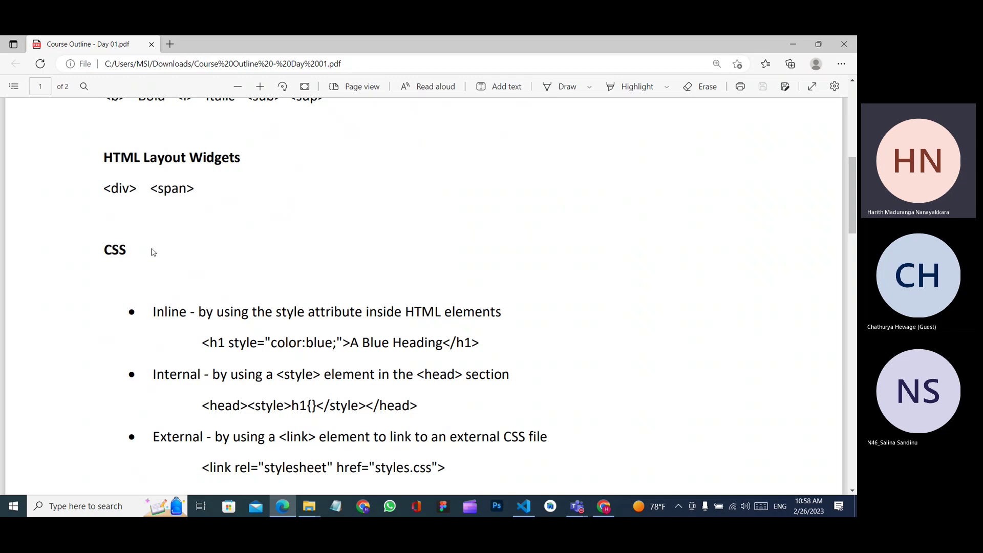
Step: Scroll the PDF back up to the 'Course Outline – Day 01' title on page 1
scroll(173, 255, down, 3)
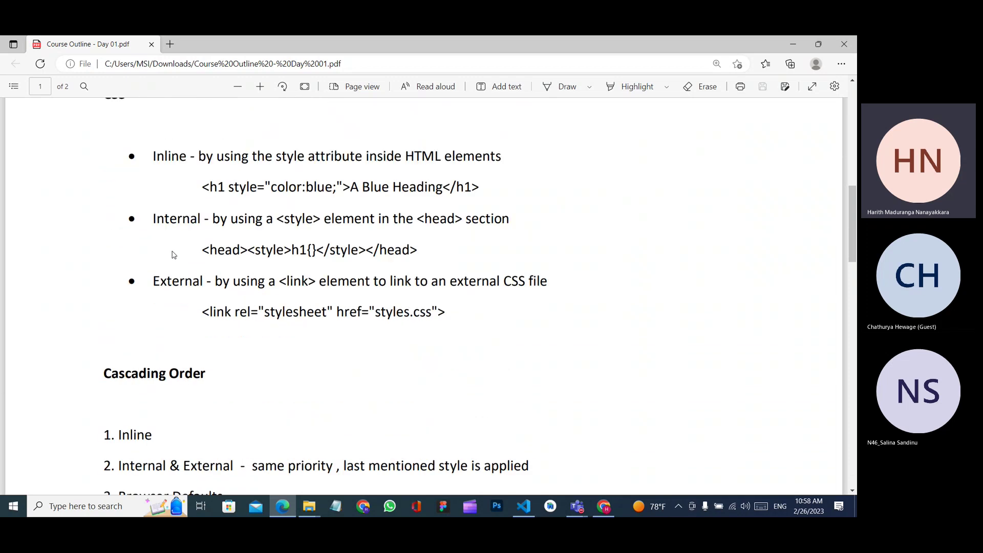
scroll(173, 255, down, 9)
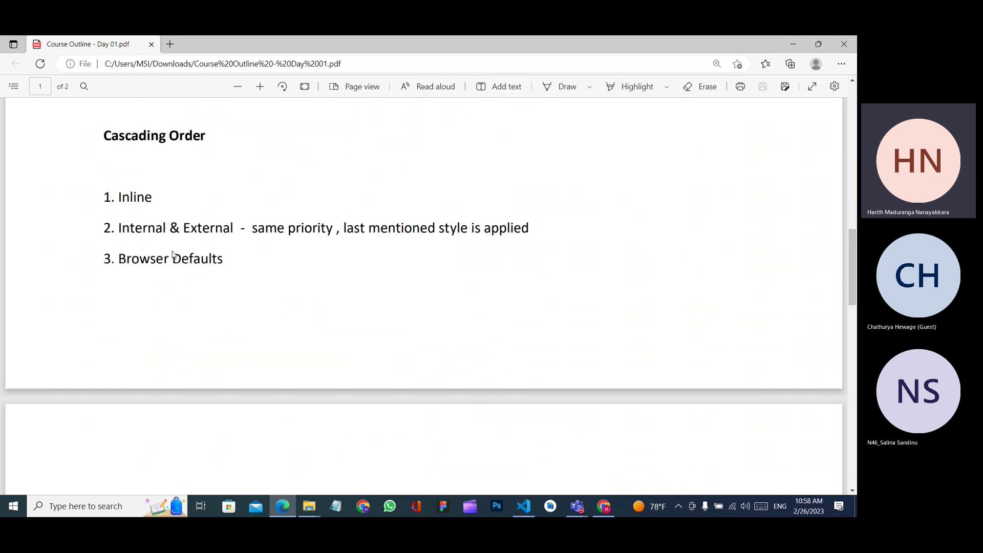
scroll(173, 255, down, 3)
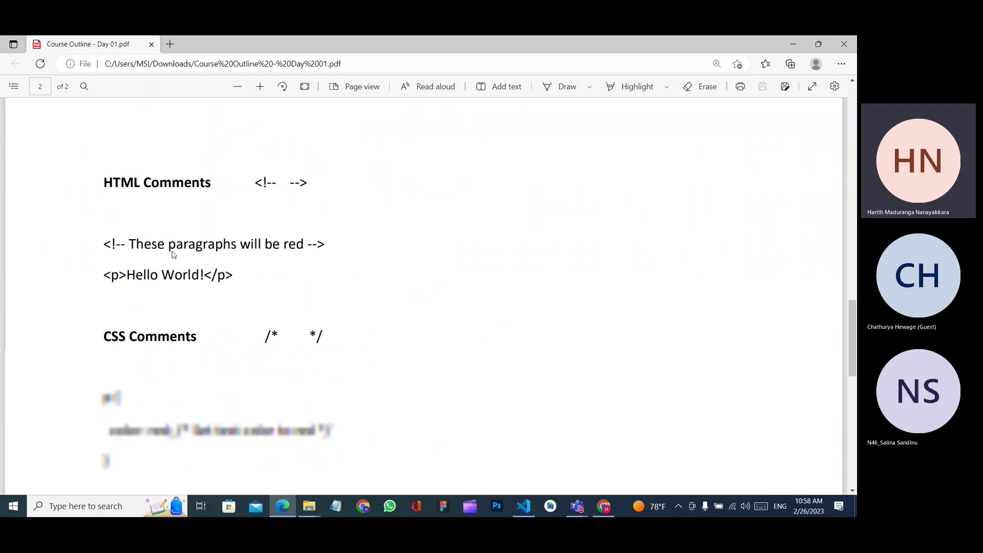
scroll(173, 254, down, 3)
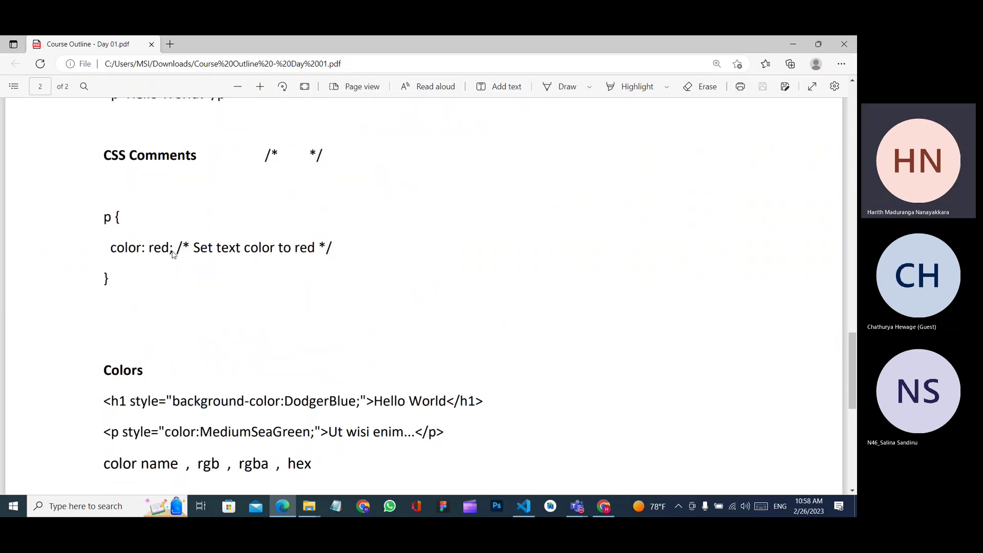
scroll(173, 254, down, 1)
scroll(173, 255, down, 3)
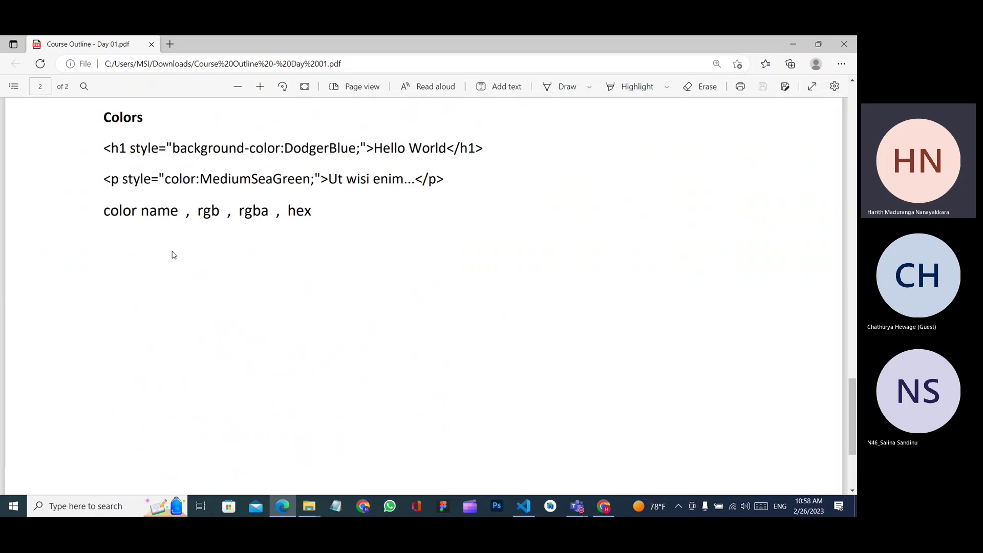
scroll(173, 254, up, 9)
scroll(173, 255, up, 9)
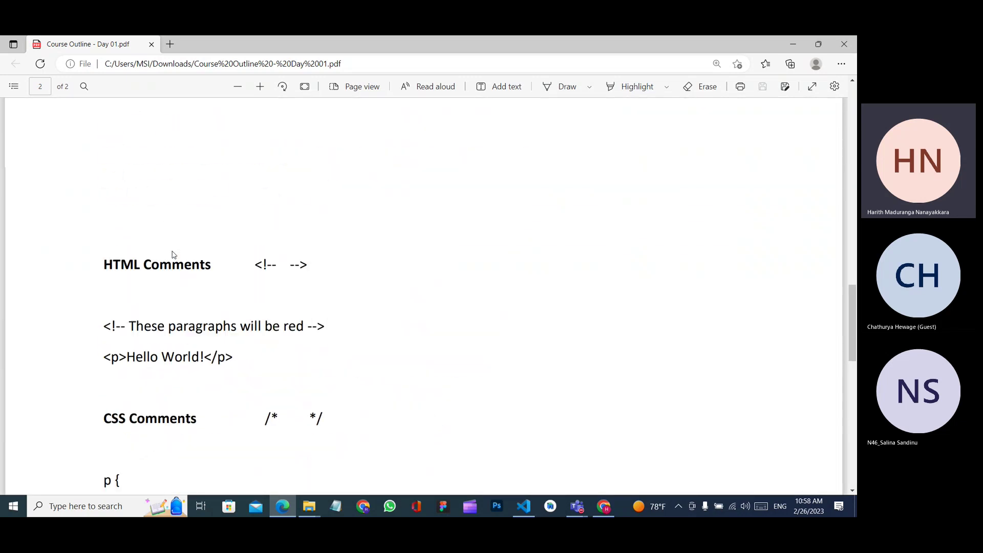
scroll(173, 254, up, 9)
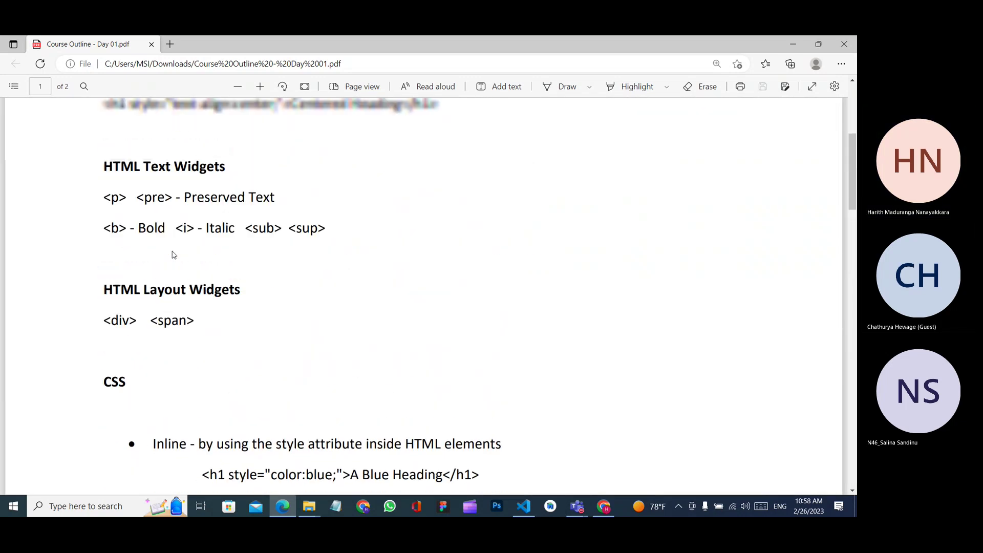
scroll(173, 254, up, 3)
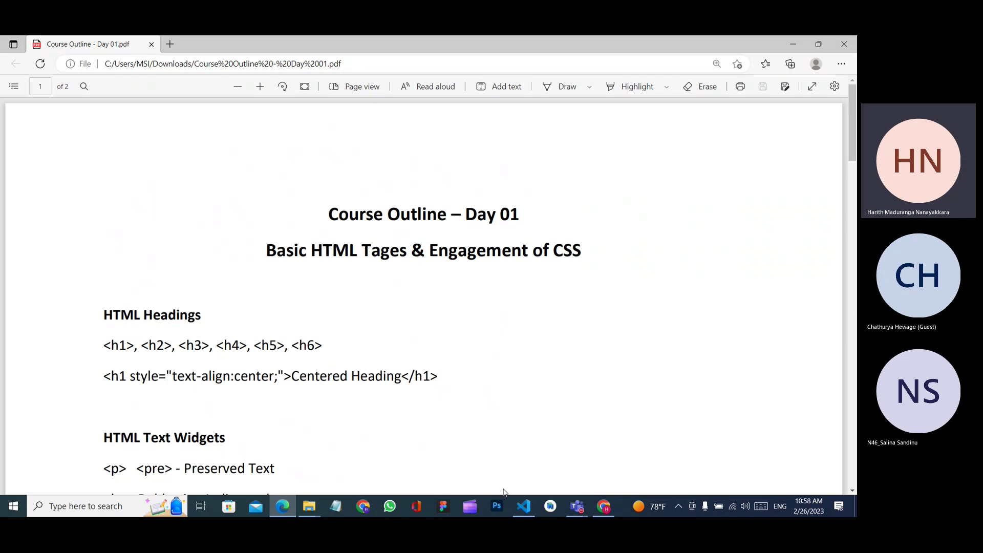
Step: Open a new VS Code window via File > New Window and close the Hotel Listing window
click(524, 511)
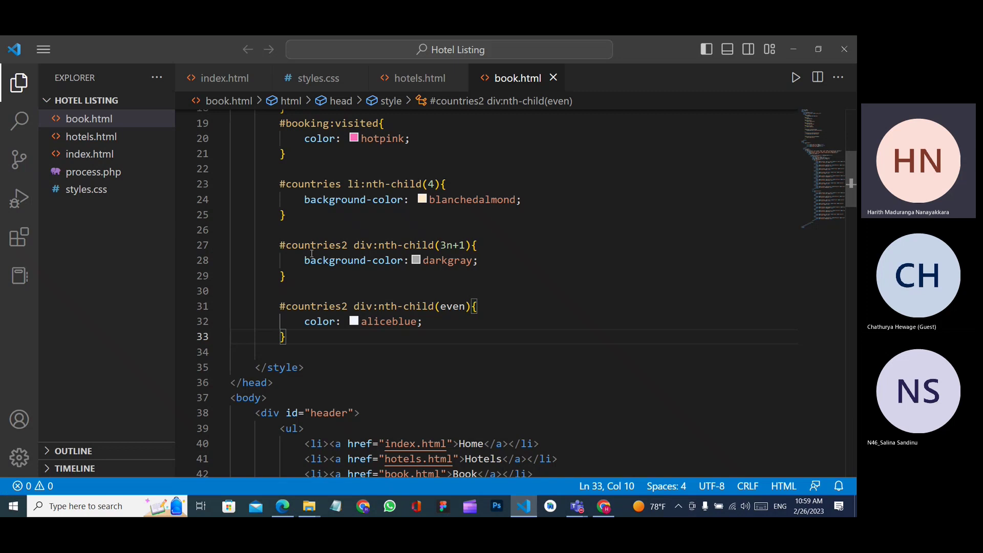
scroll(312, 253, up, 6)
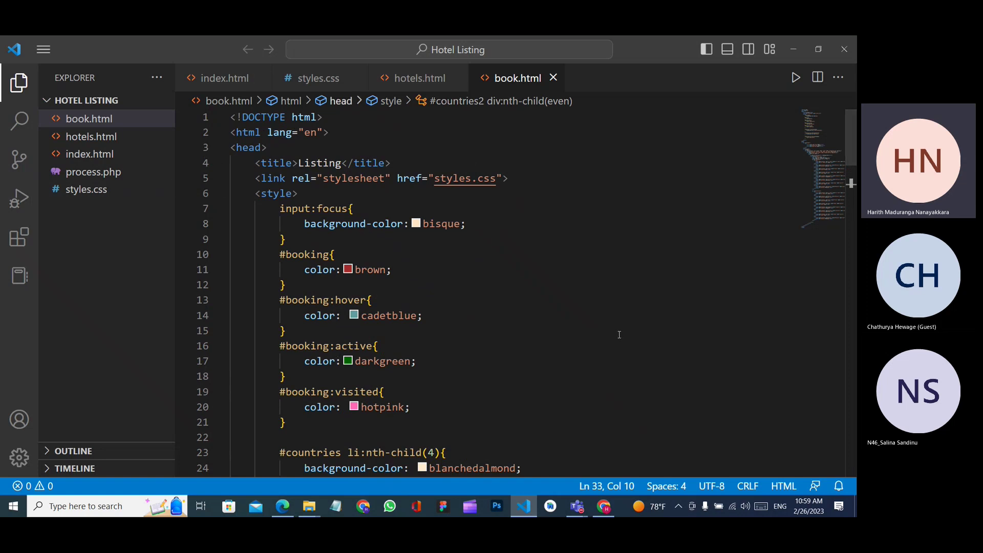
click(43, 49)
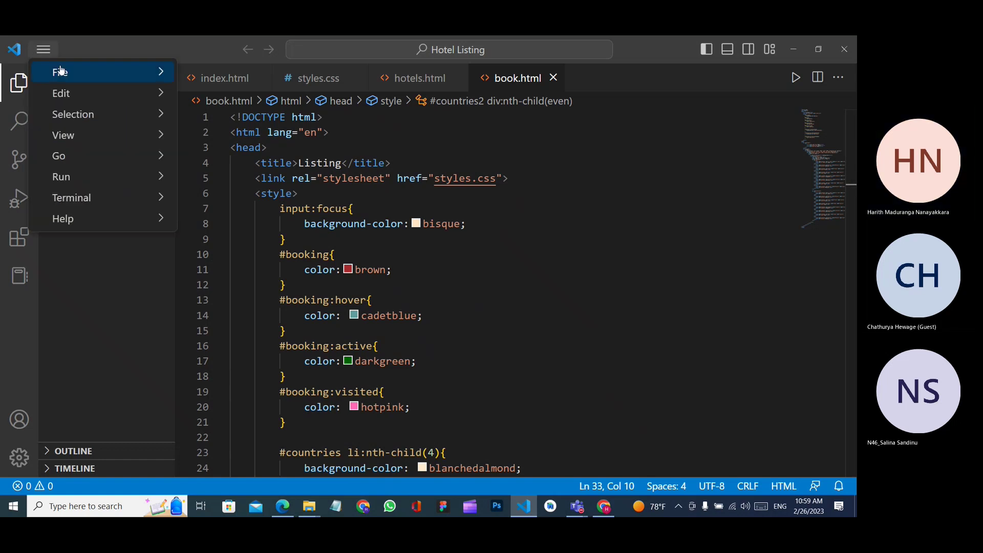
mouse_move(61, 71)
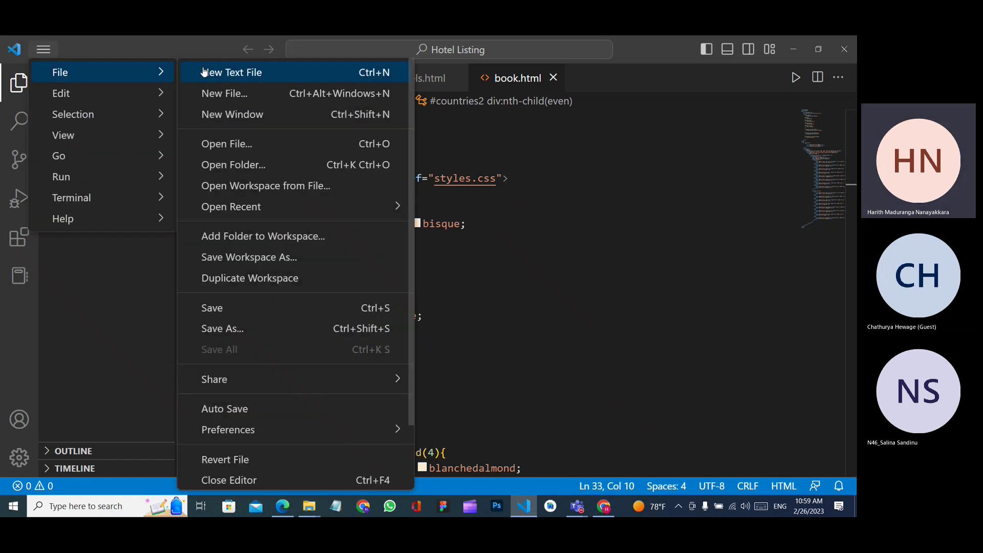
click(235, 116)
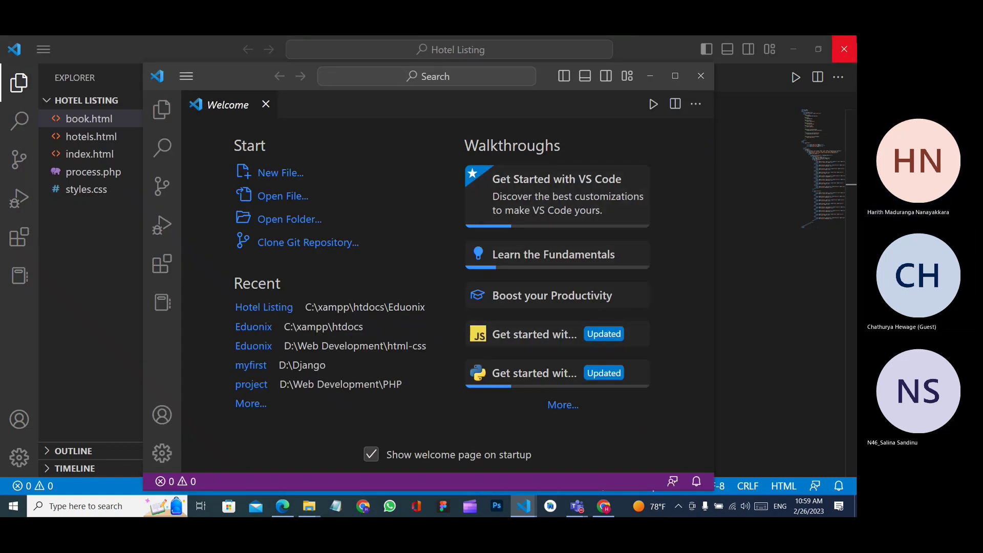
key(alt+F4)
click(844, 49)
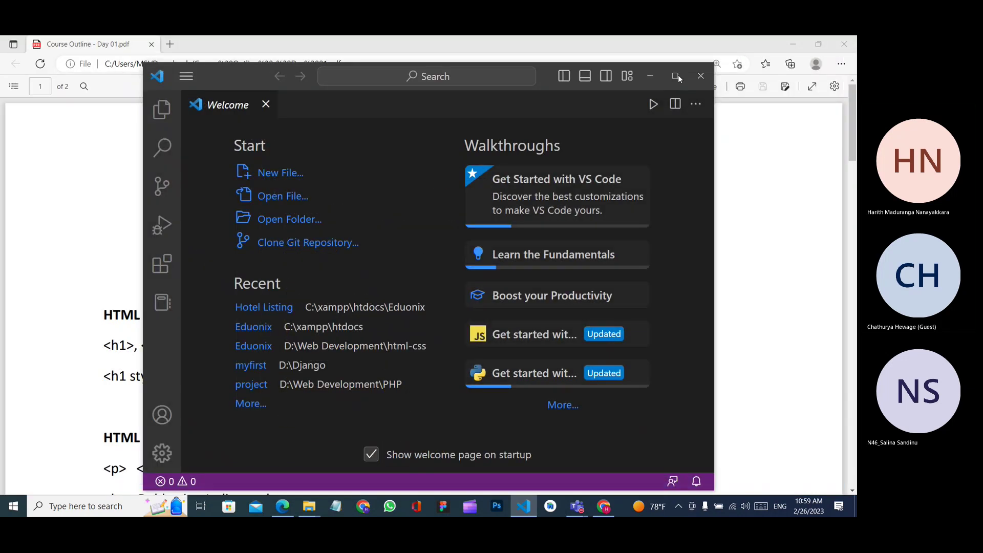
Step: Maximize the new VS Code Welcome window
click(679, 76)
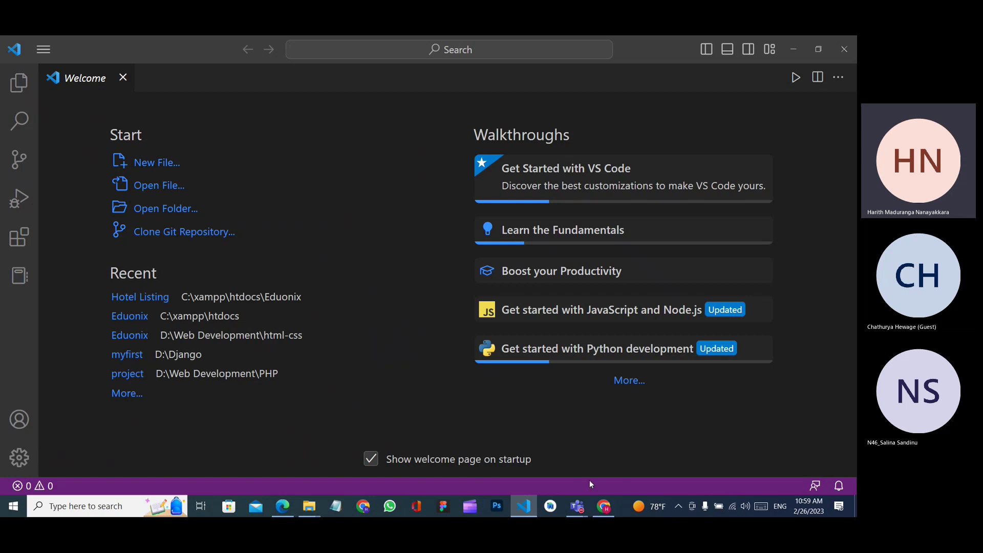
mouse_move(585, 499)
Step: Create a new folder named Course on New Volume (D:)
mouse_move(311, 511)
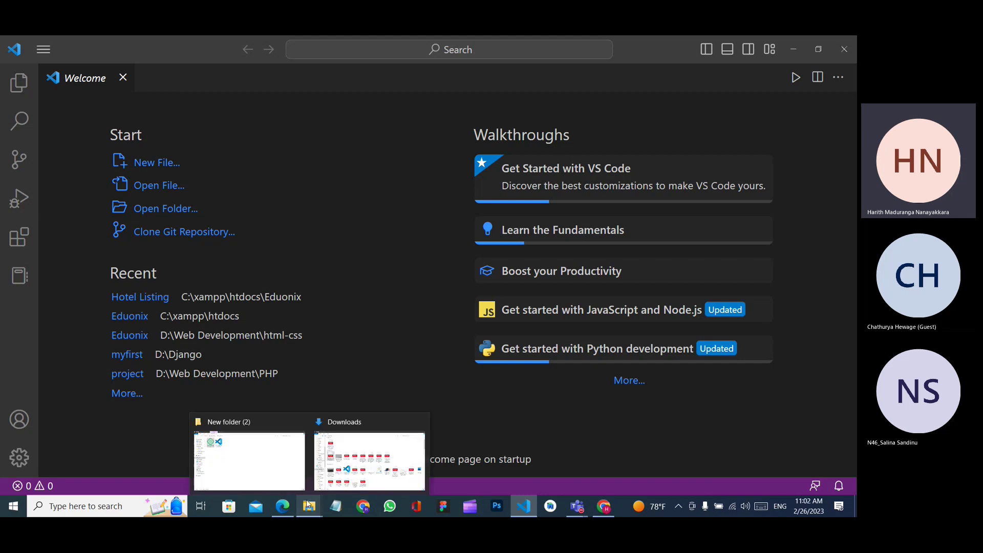
click(256, 446)
click(68, 364)
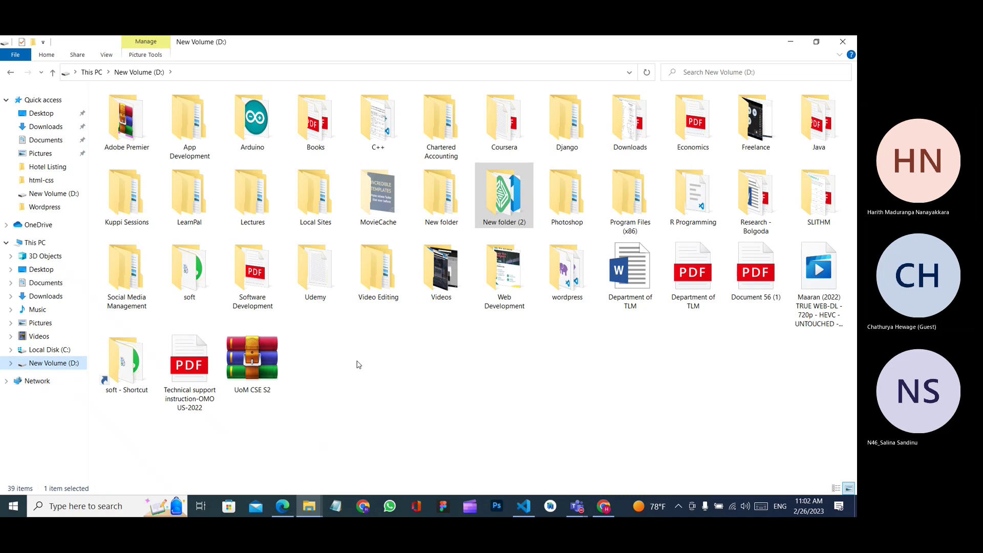
right_click(359, 363)
mouse_move(419, 336)
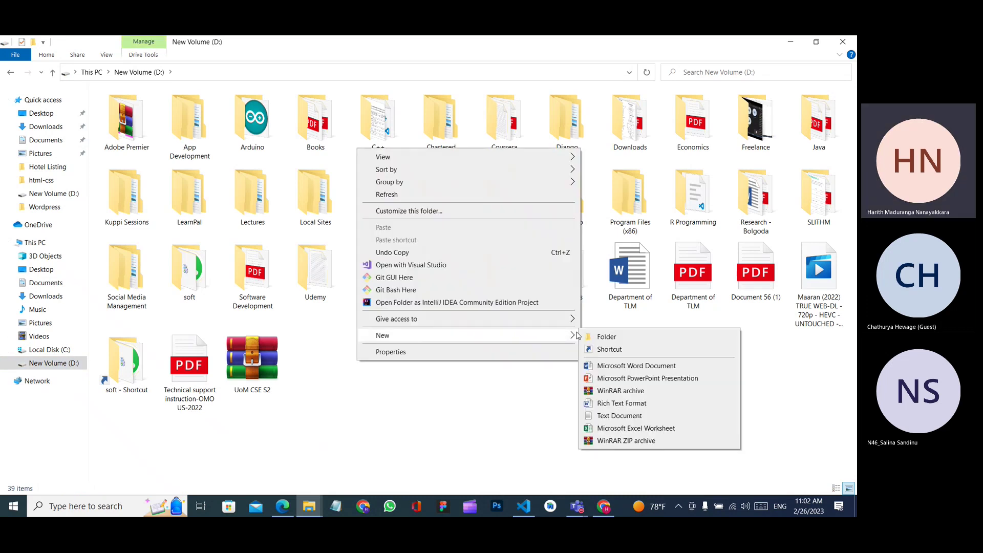
click(602, 335)
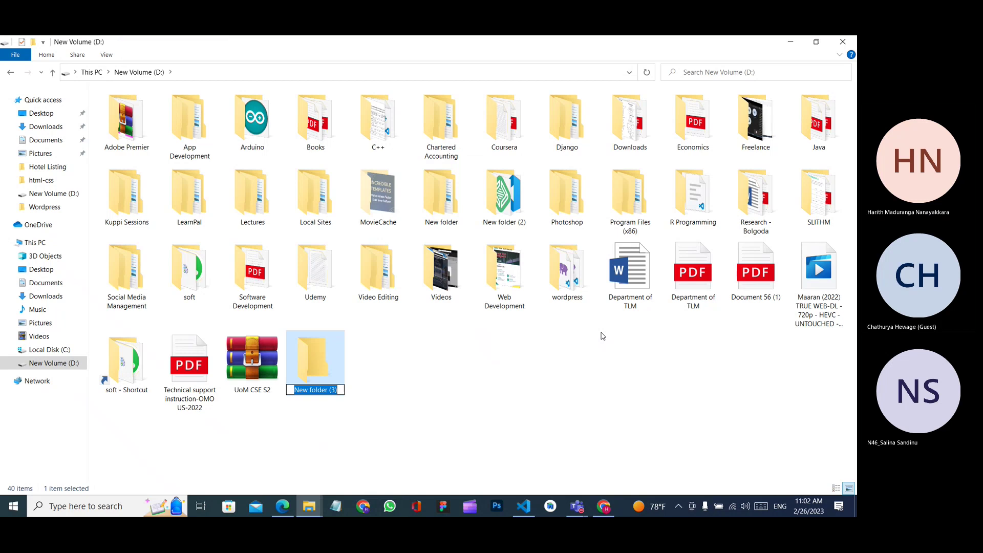
text(Course)
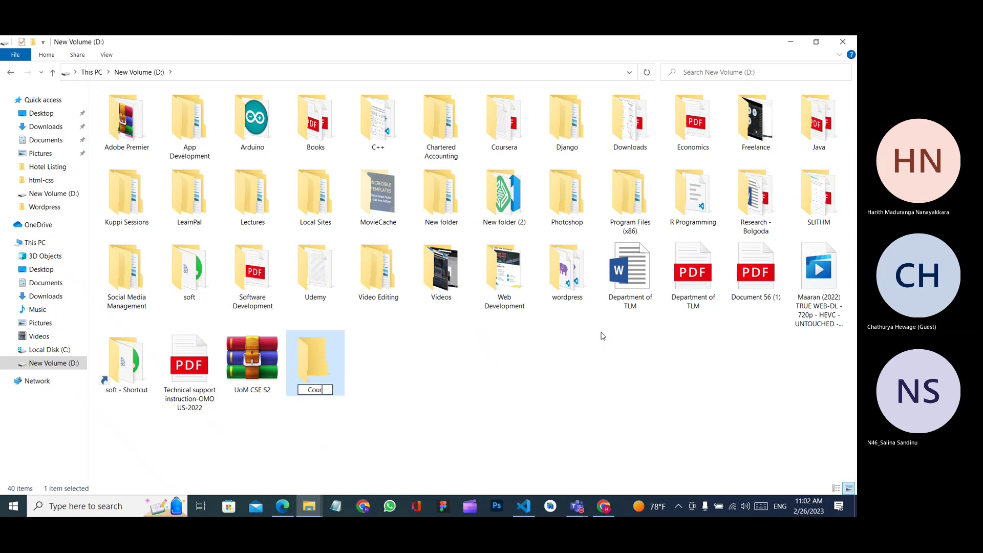
click(424, 380)
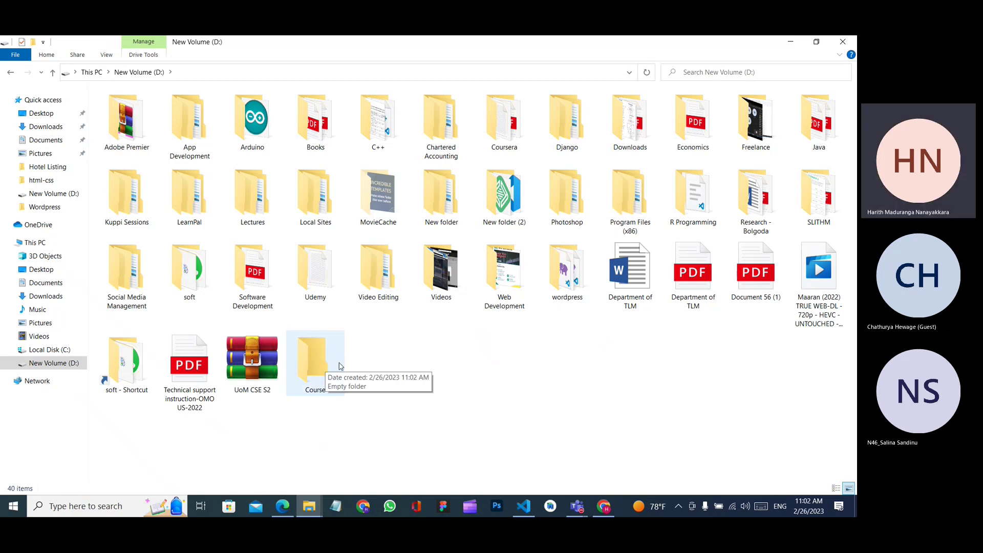
Step: Open D:\Course as a folder in VS Code and trust its authors
mouse_move(523, 506)
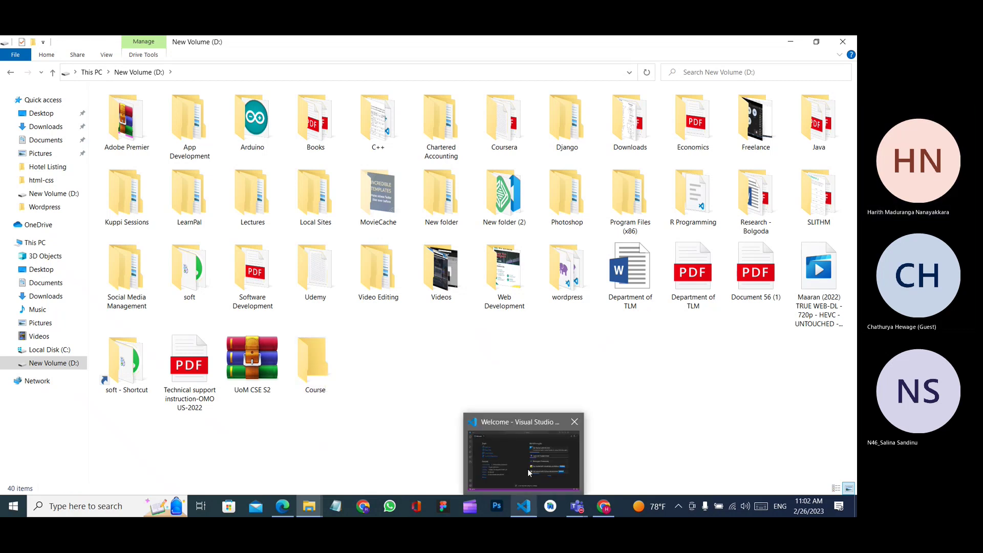
click(527, 469)
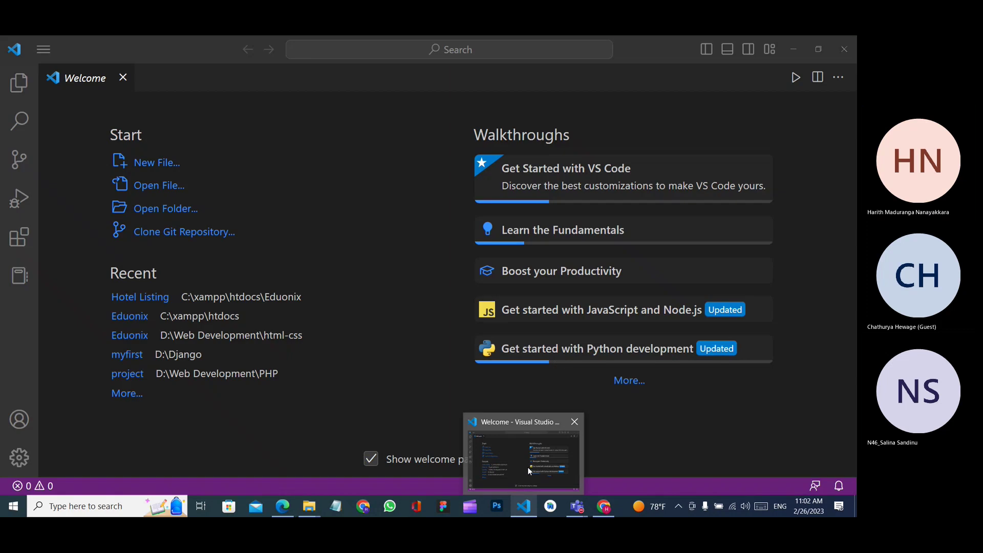
click(165, 209)
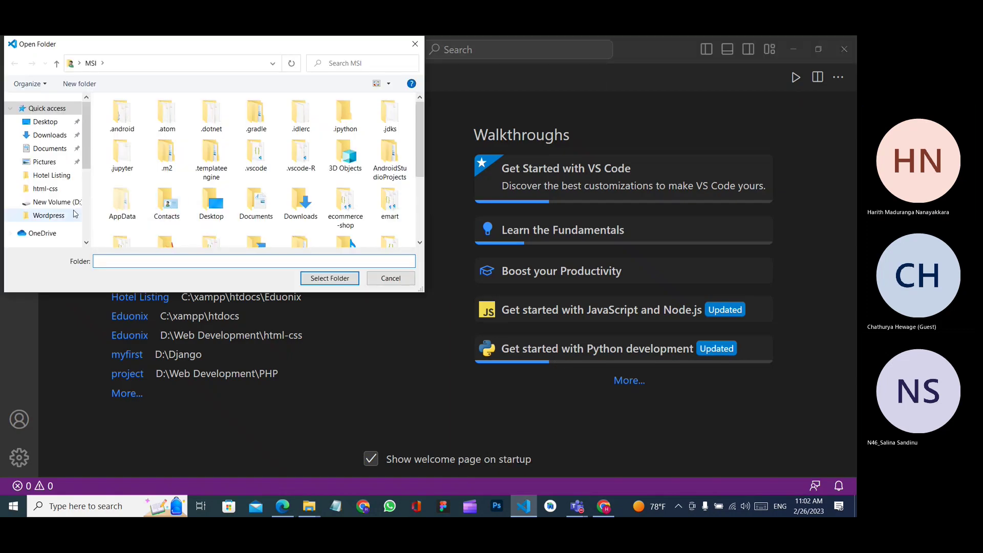
click(60, 204)
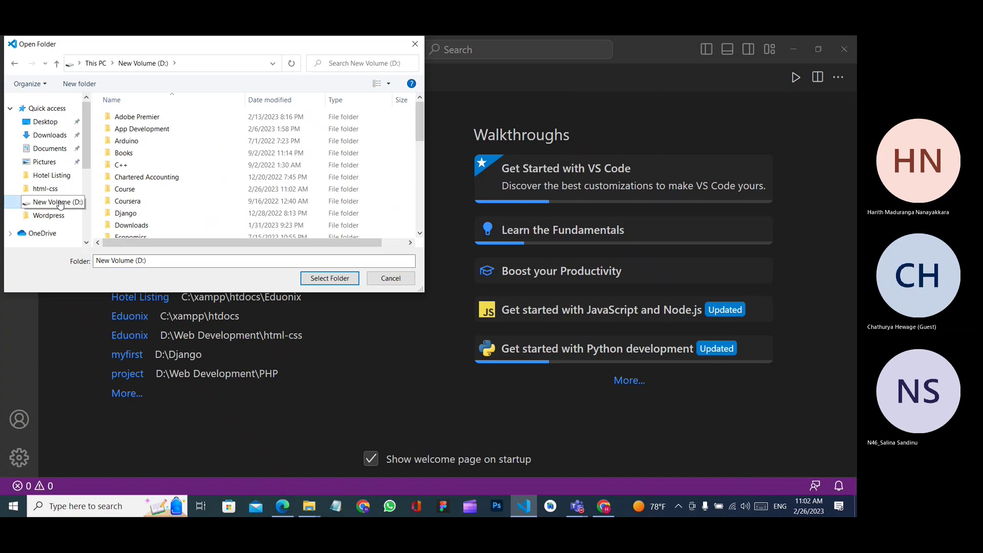
click(138, 194)
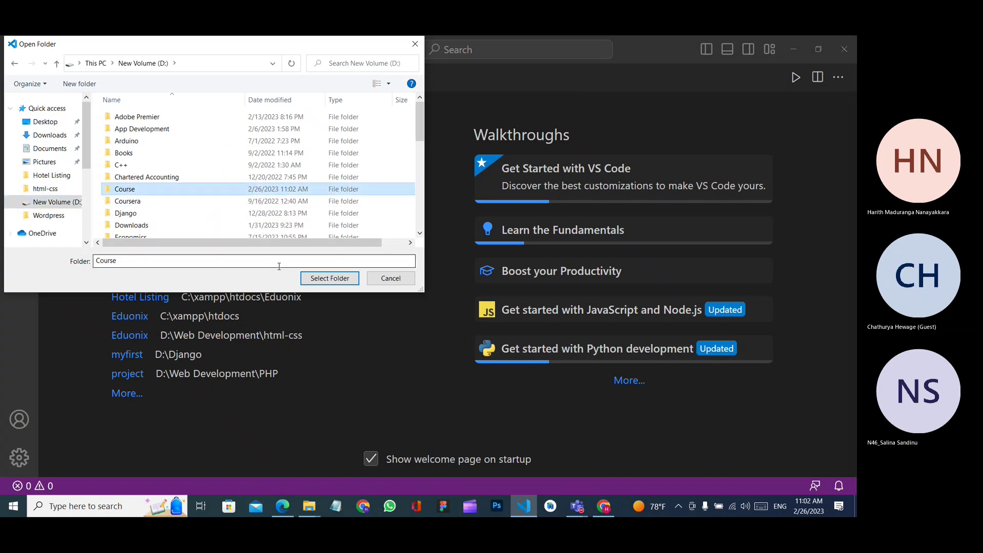
click(321, 280)
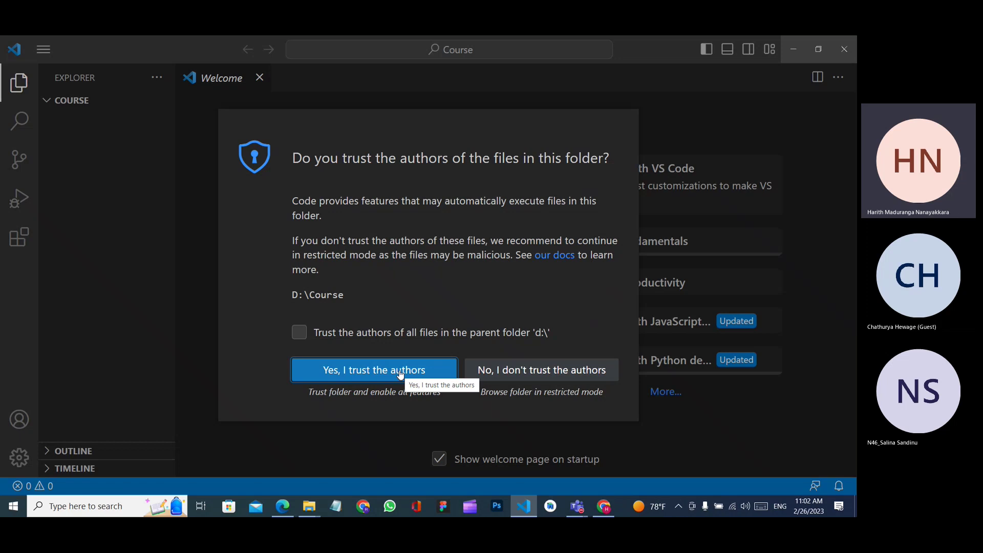
click(400, 375)
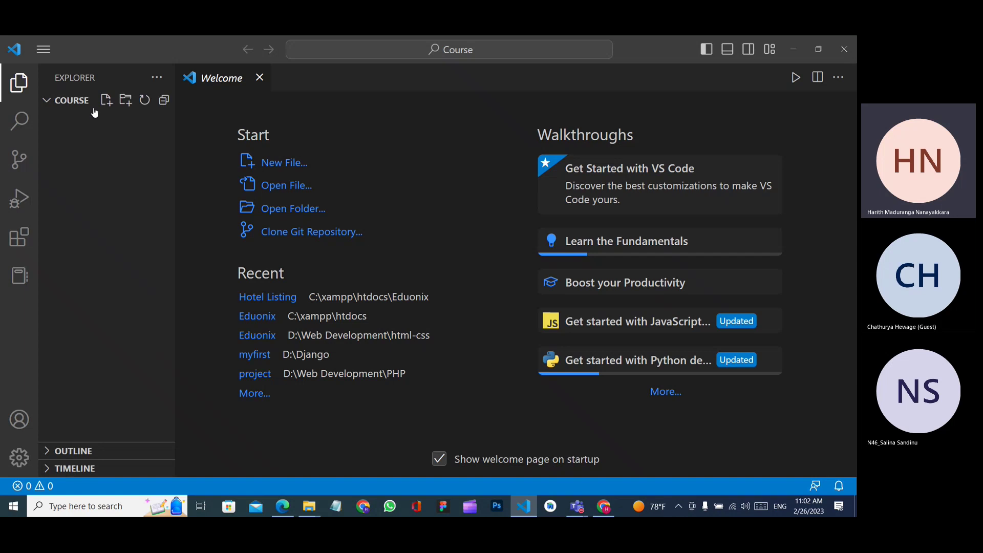
Step: Toggle the COURSE folder tree in the Explorer pane, then return to File Explorer
click(72, 100)
click(72, 101)
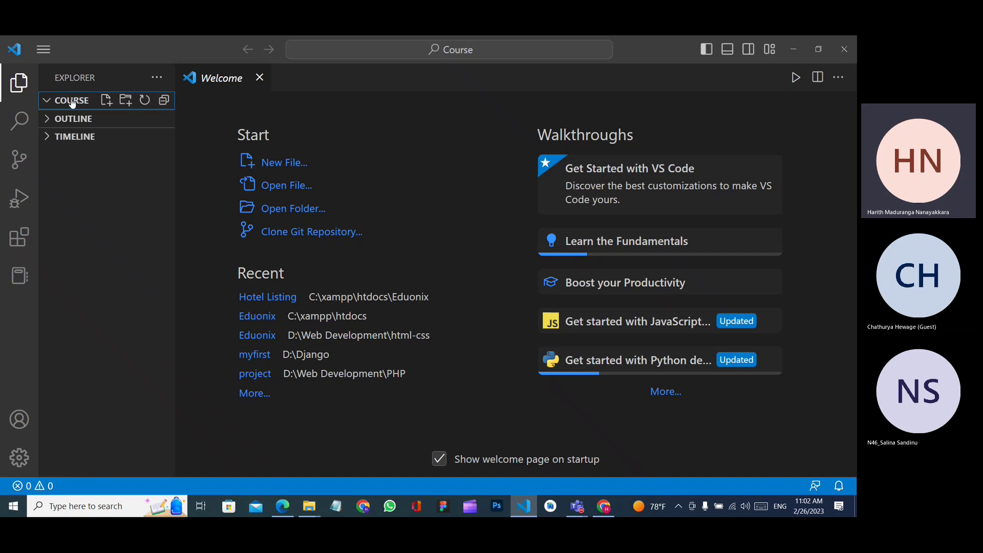
click(71, 101)
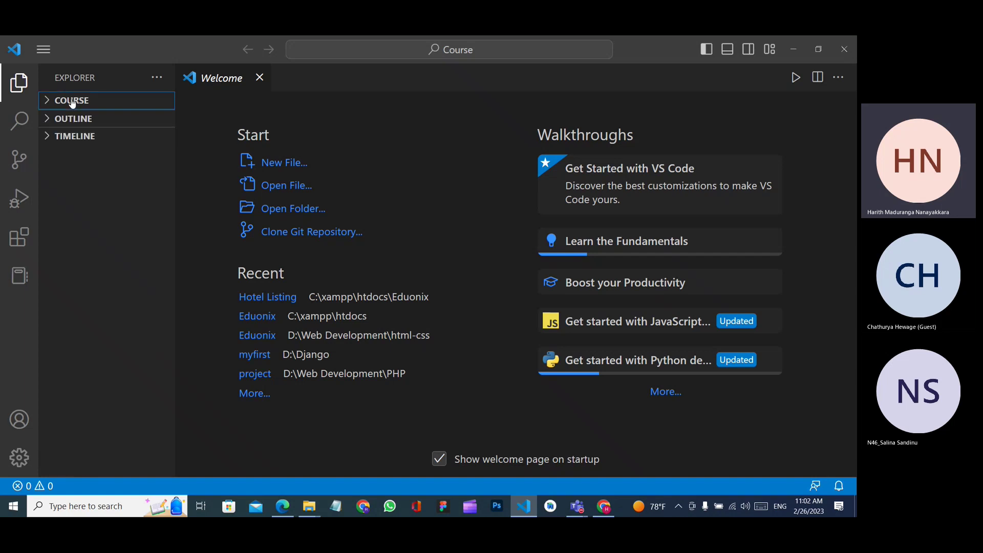
click(309, 506)
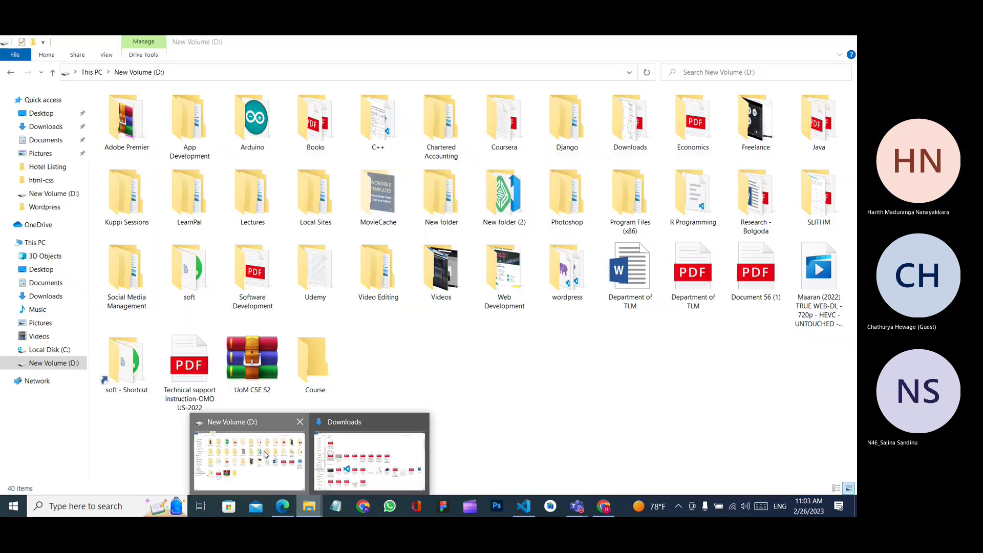
Step: Open the Course folder in File Explorer, briefly launching and closing a blank Notepad
click(271, 457)
double_click(304, 384)
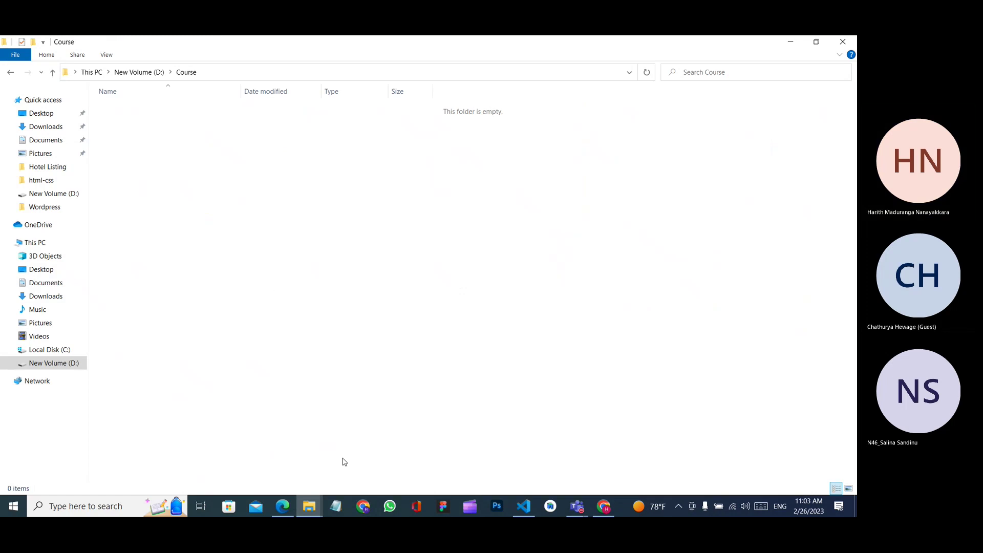
click(335, 507)
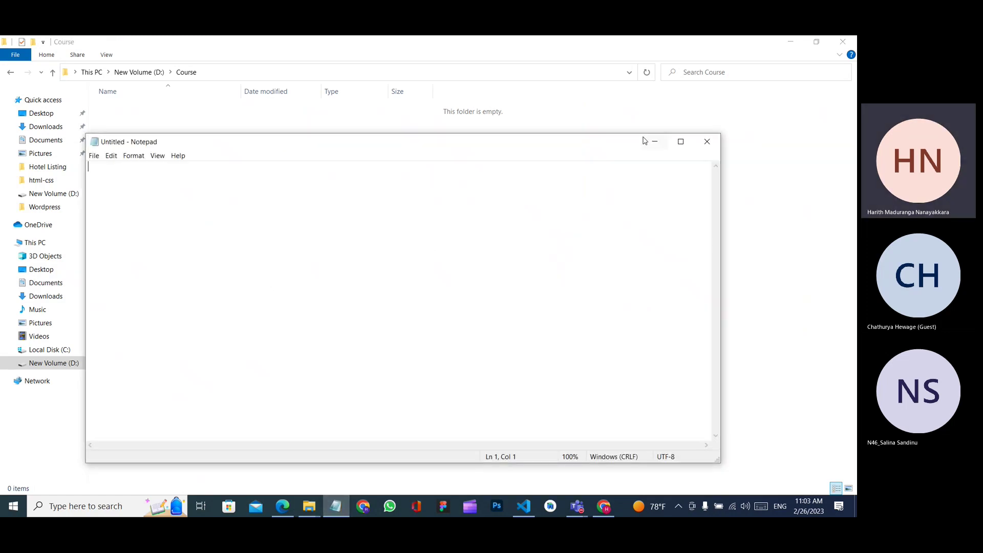
click(707, 141)
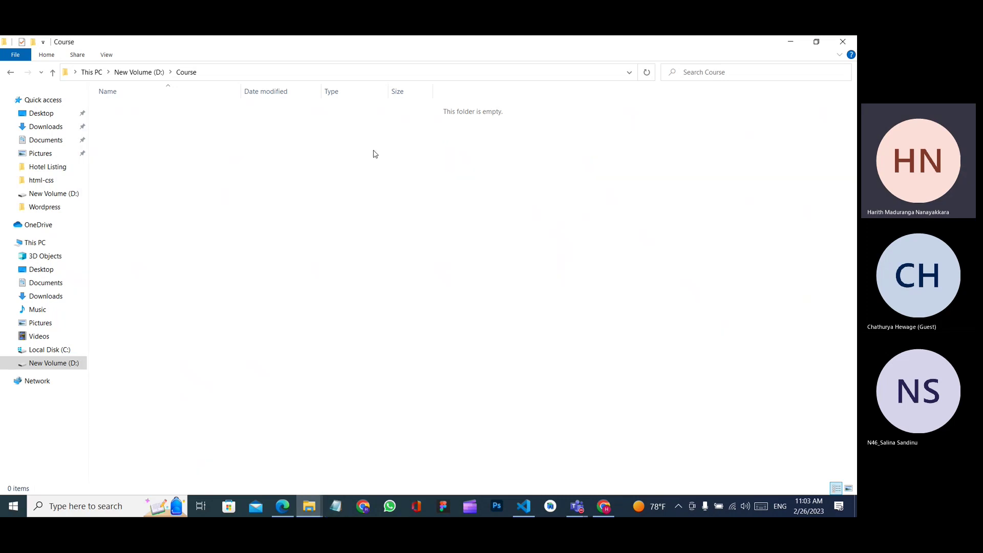
Step: Create a new text document named test-1 in the Course folder
right_click(374, 154)
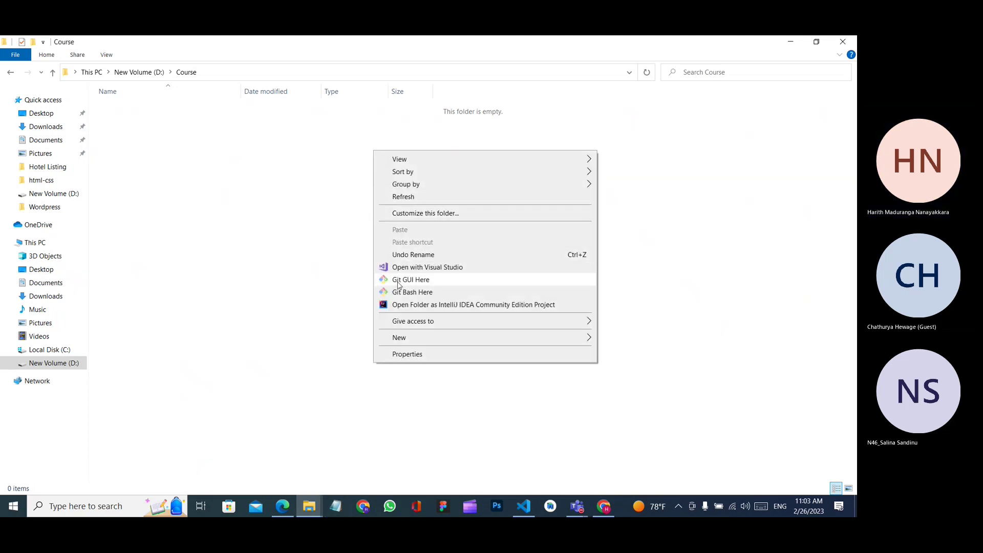
mouse_move(402, 337)
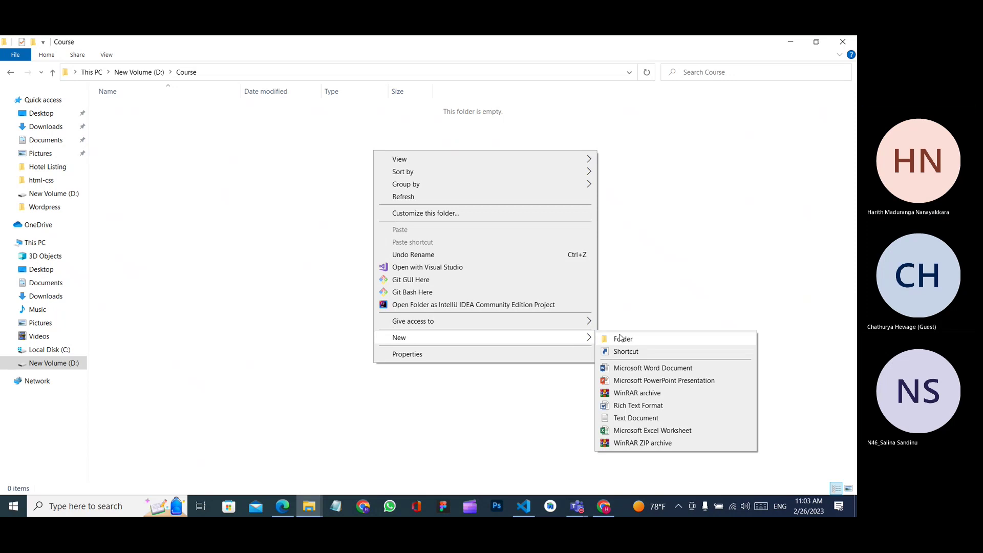
click(625, 418)
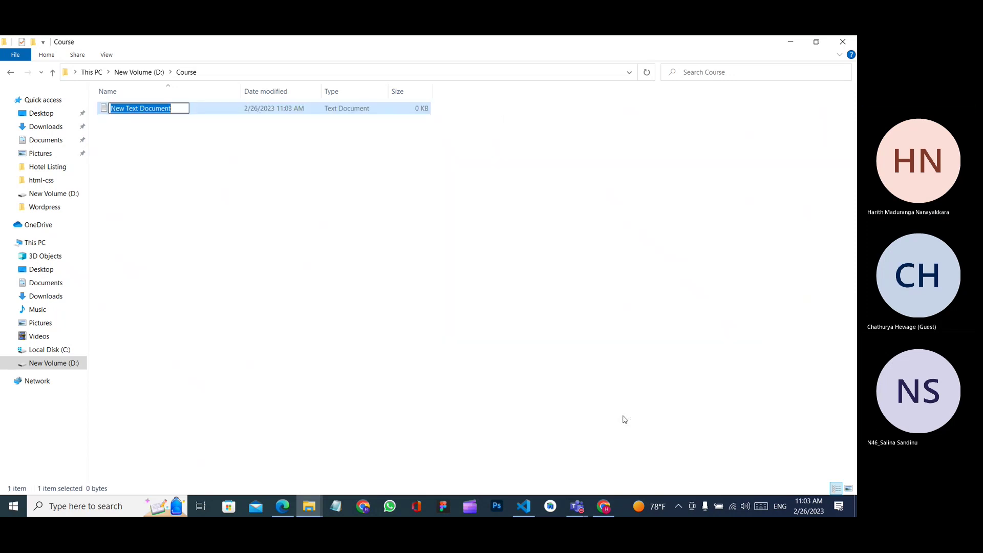
text(test)
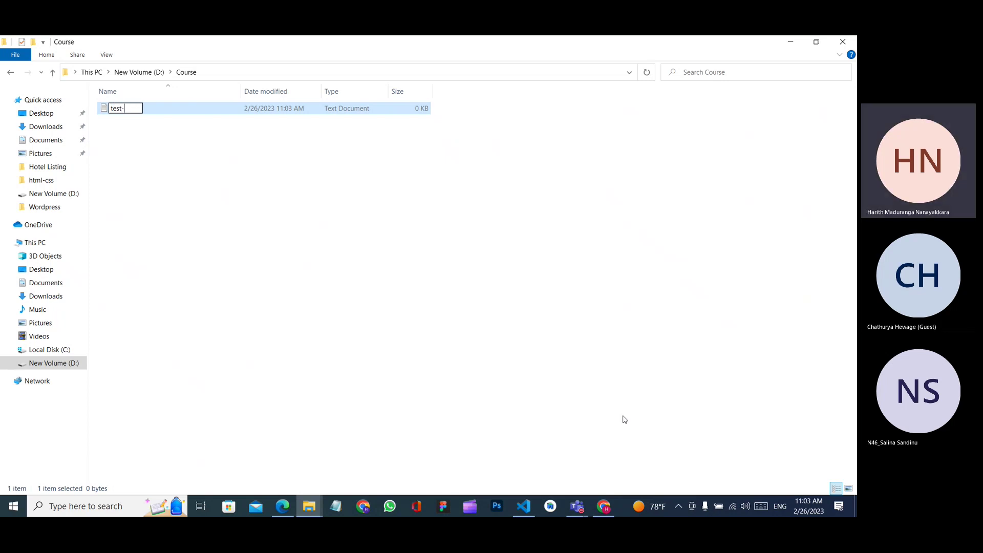
text(-1)
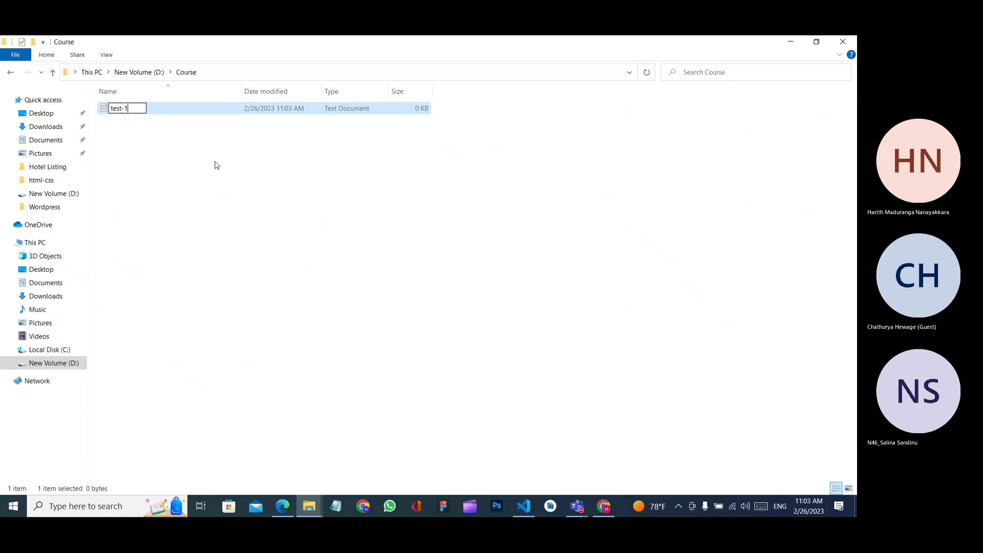
click(213, 162)
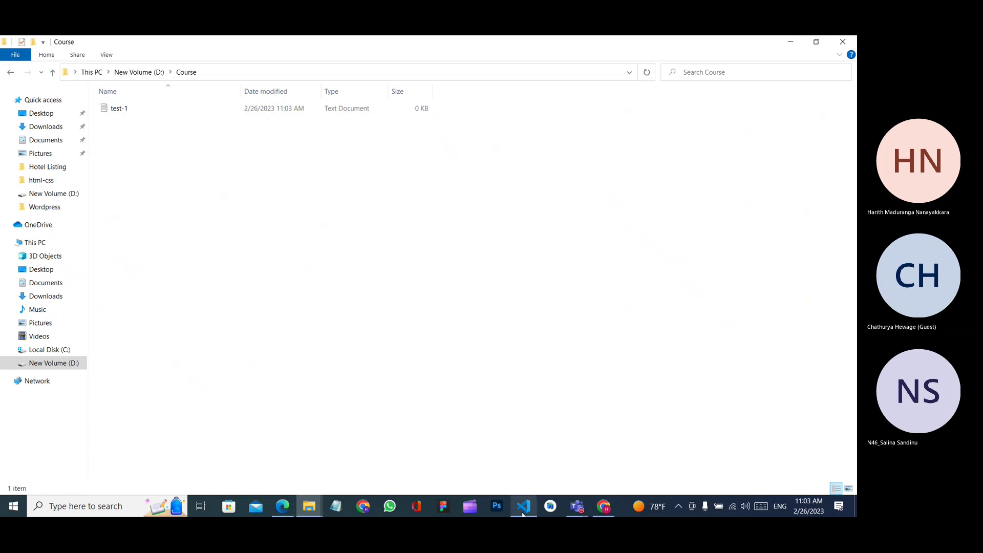
Step: Expand COURSE in VS Code to confirm test-1 is listed
mouse_move(523, 512)
click(531, 418)
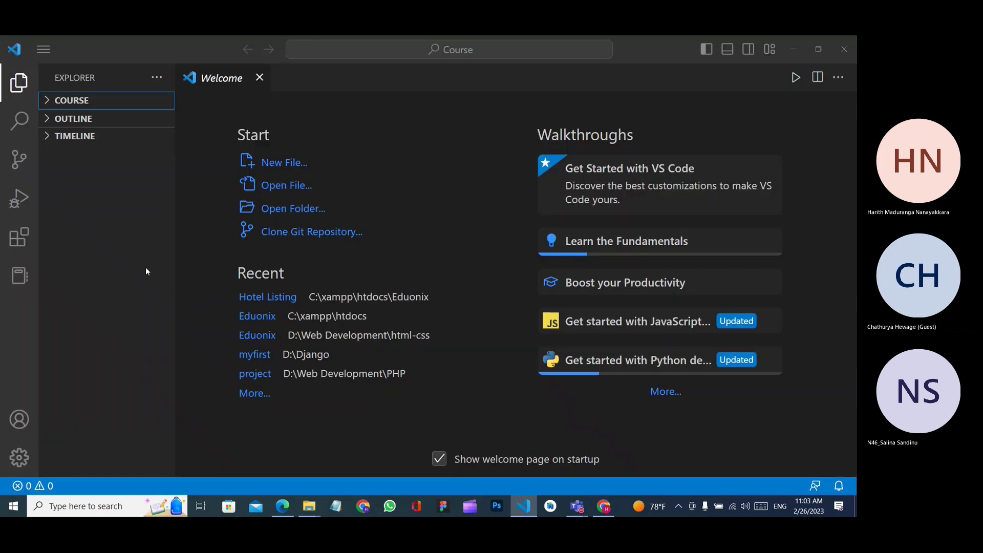
click(87, 99)
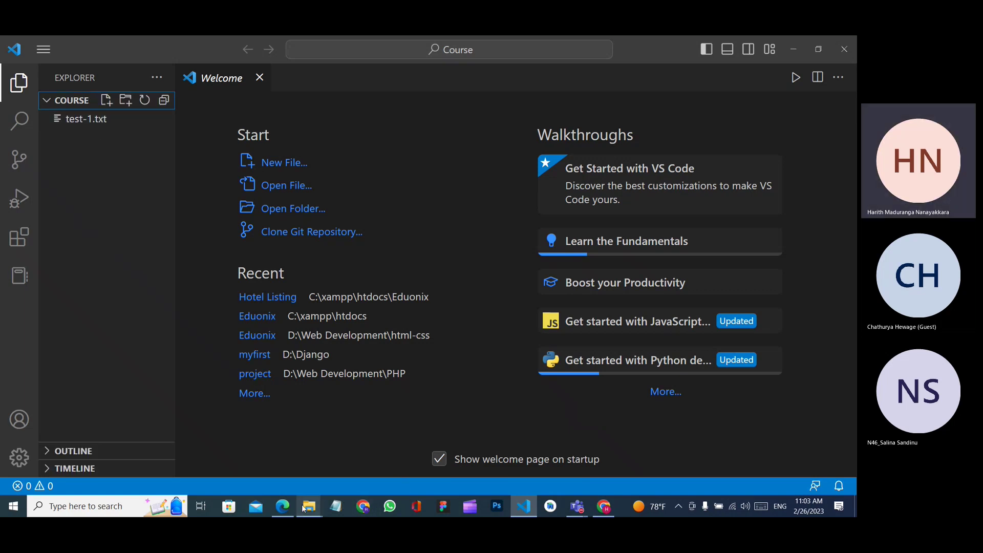
mouse_move(309, 507)
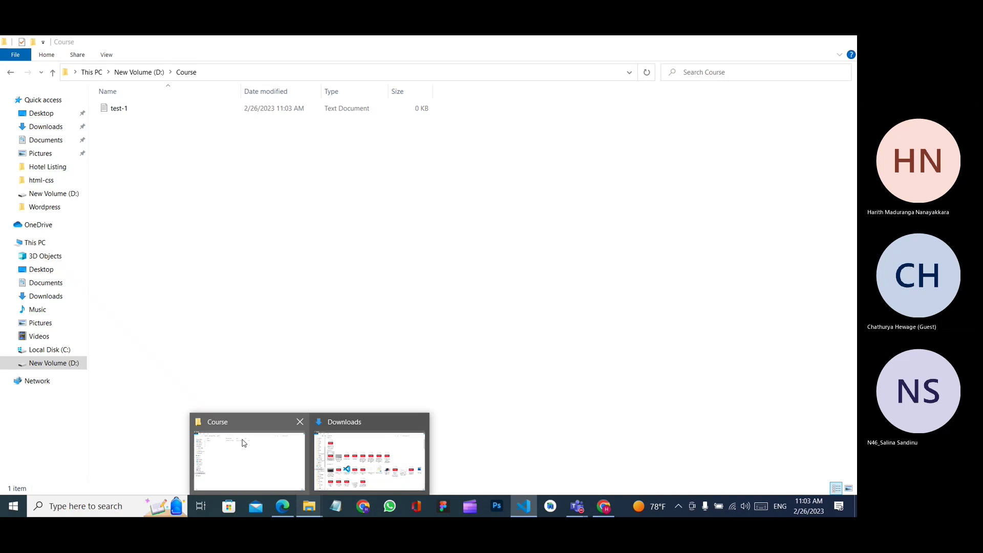
Step: Copy the pexels-mike-1030766 photo from Wordpress > BMW into D:\Course
click(244, 443)
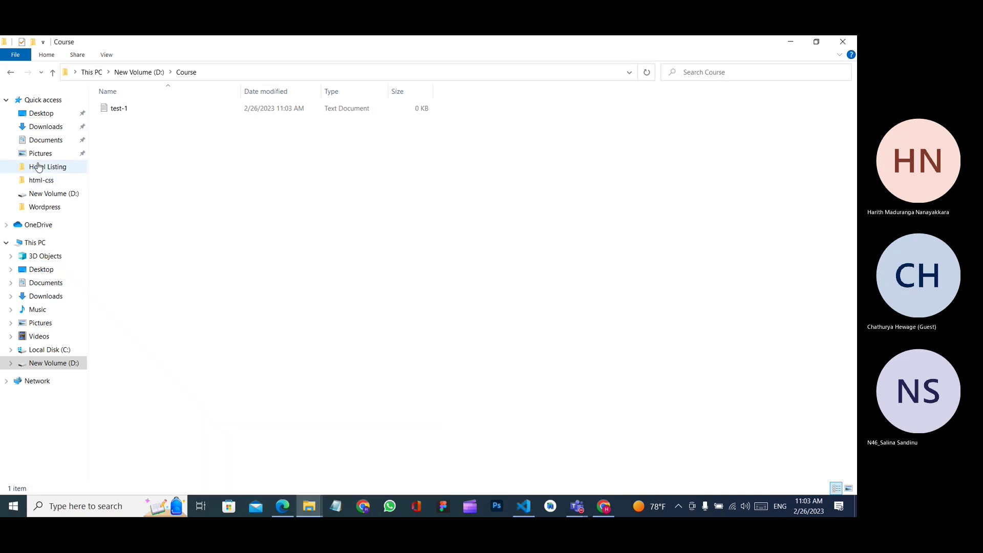
click(46, 207)
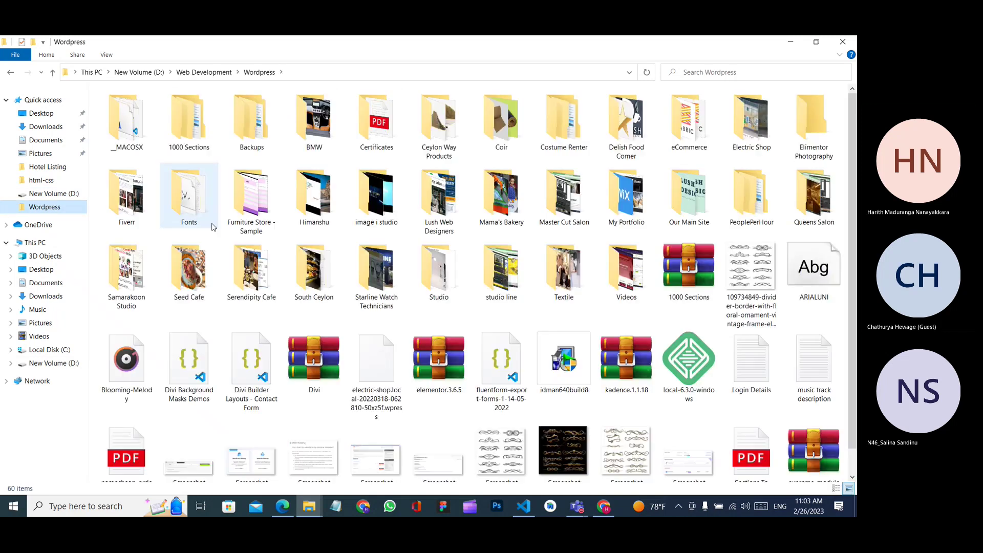
double_click(317, 136)
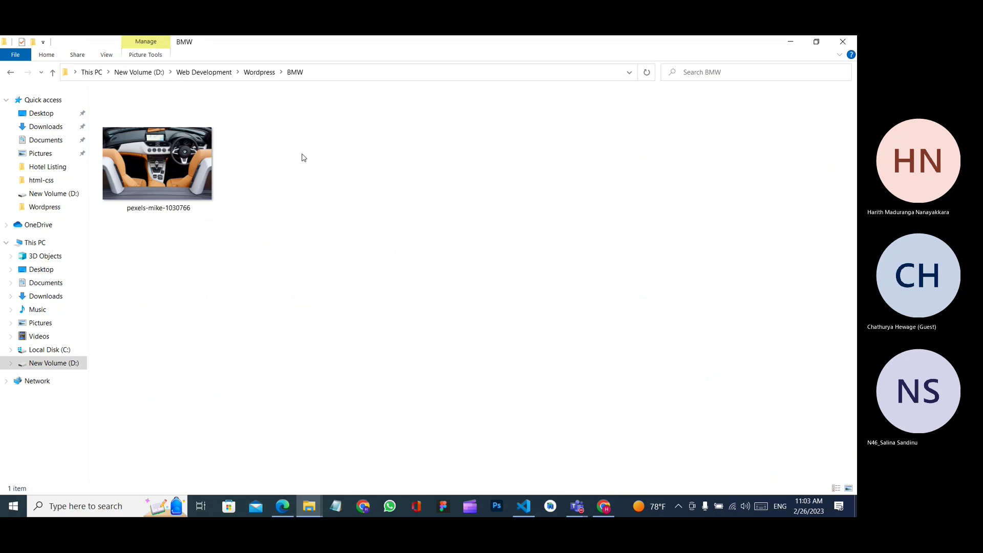
click(158, 170)
right_click(157, 171)
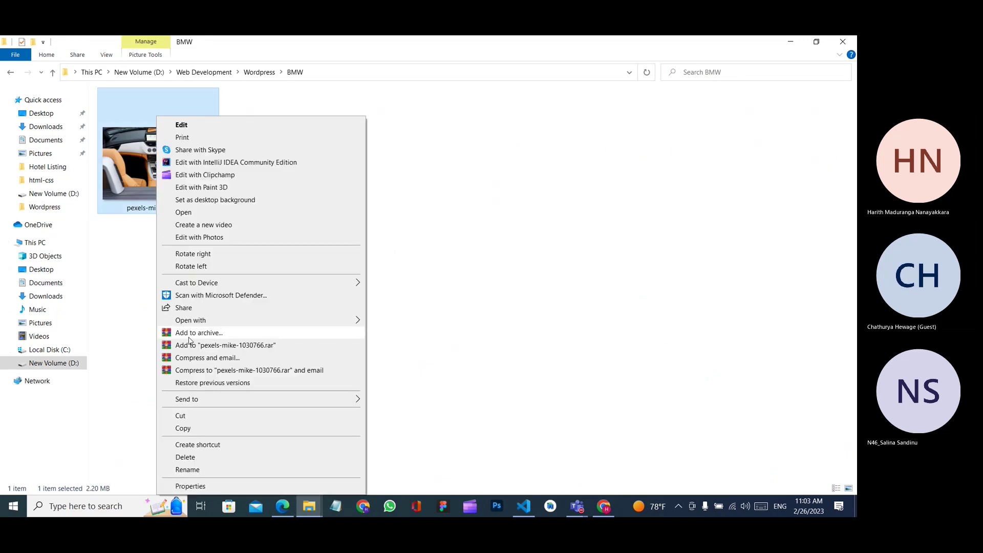
click(185, 429)
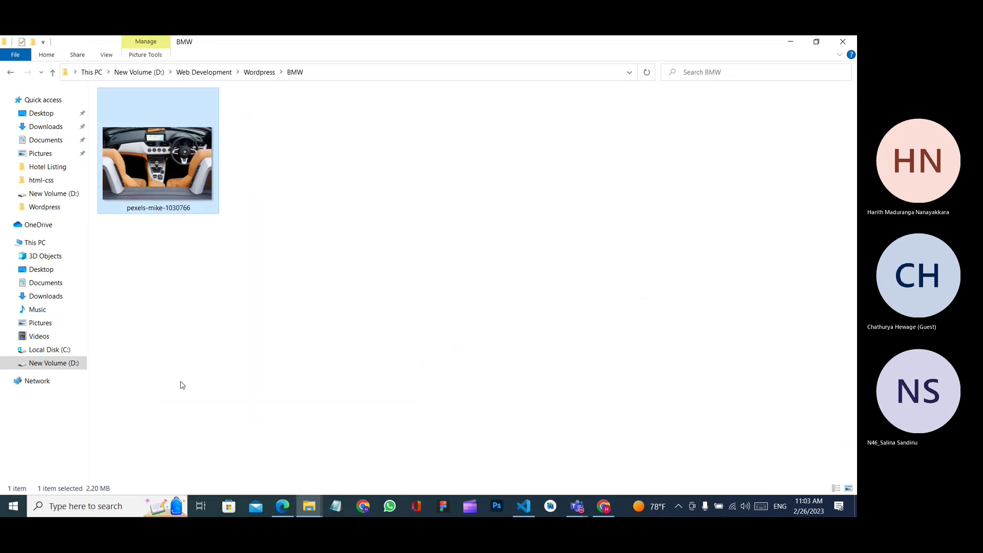
click(55, 194)
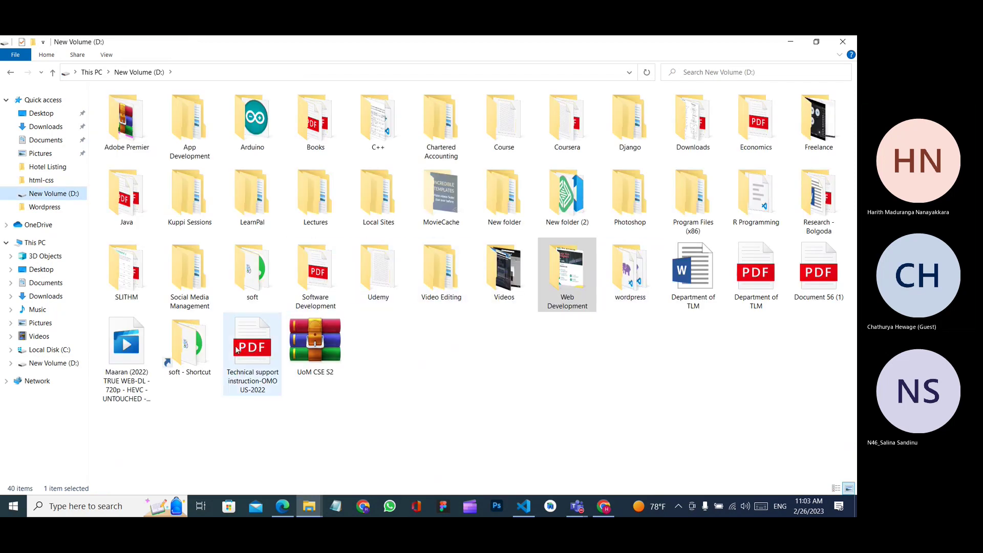
double_click(505, 122)
right_click(279, 164)
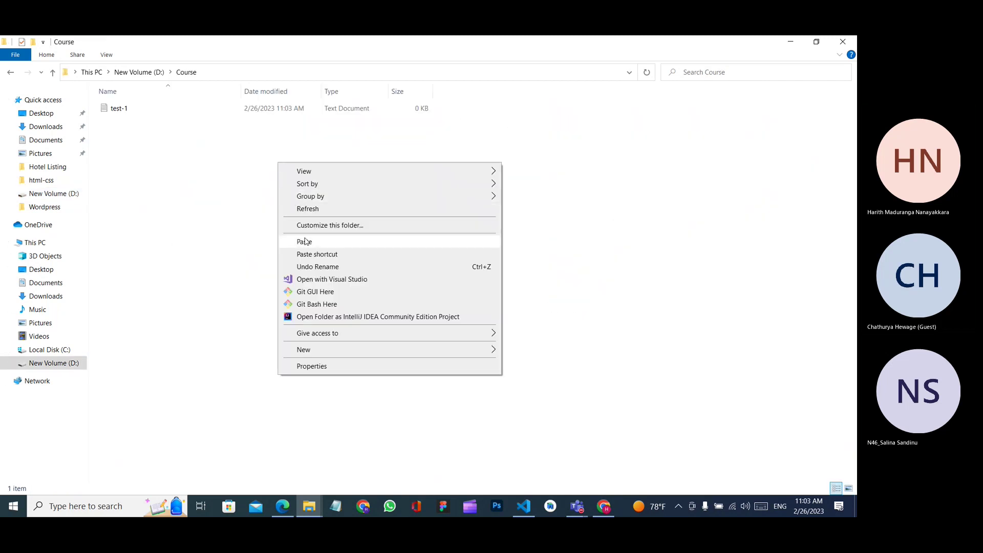
click(305, 241)
Step: Add a folder named New folder inside Course
right_click(143, 171)
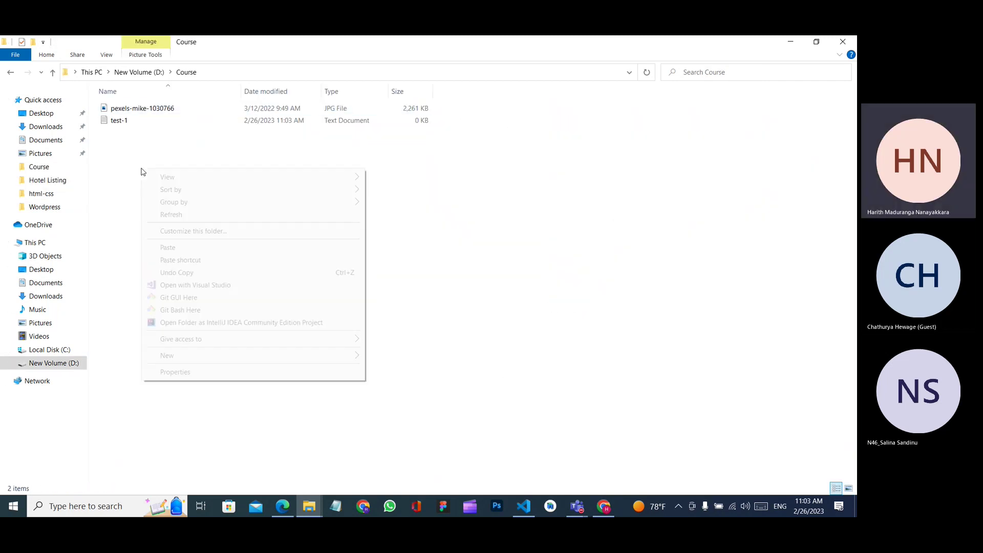
mouse_move(178, 360)
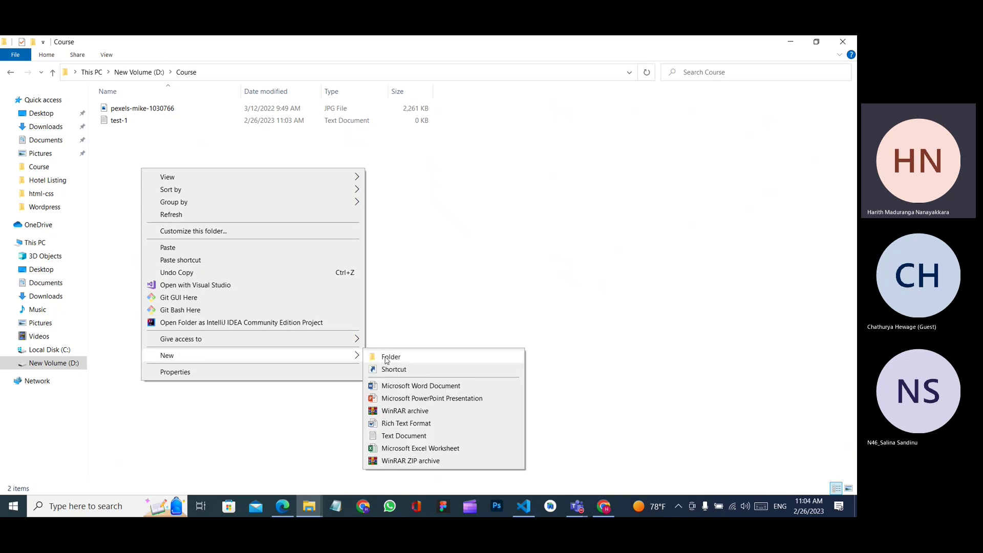
click(390, 359)
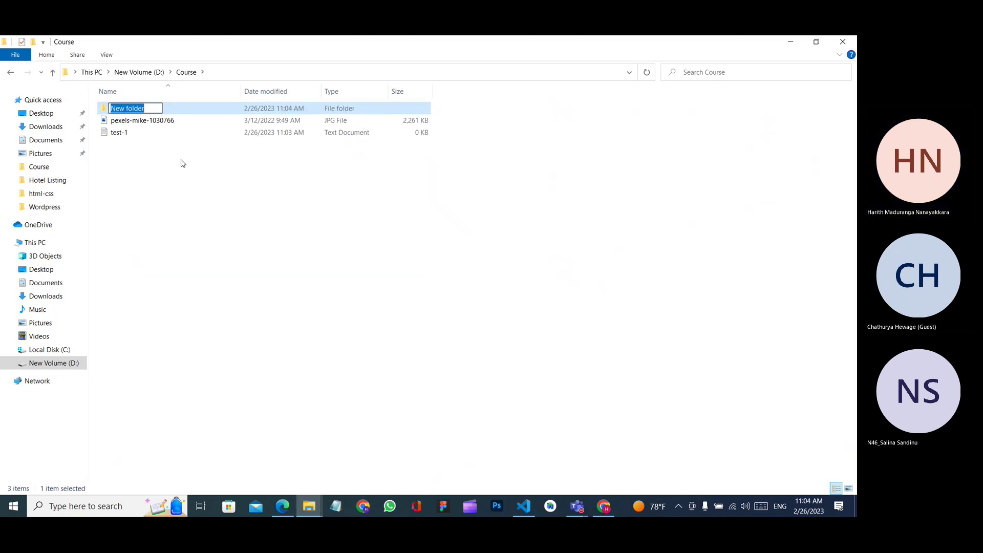
click(183, 163)
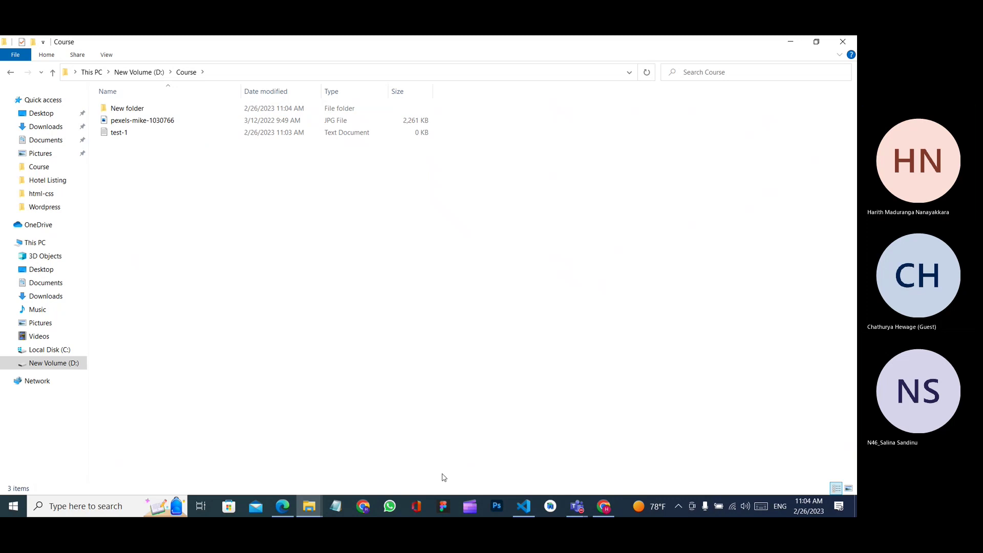
Step: Create a new file named index.html from VS Code's Explorer pane in the Course project
click(524, 506)
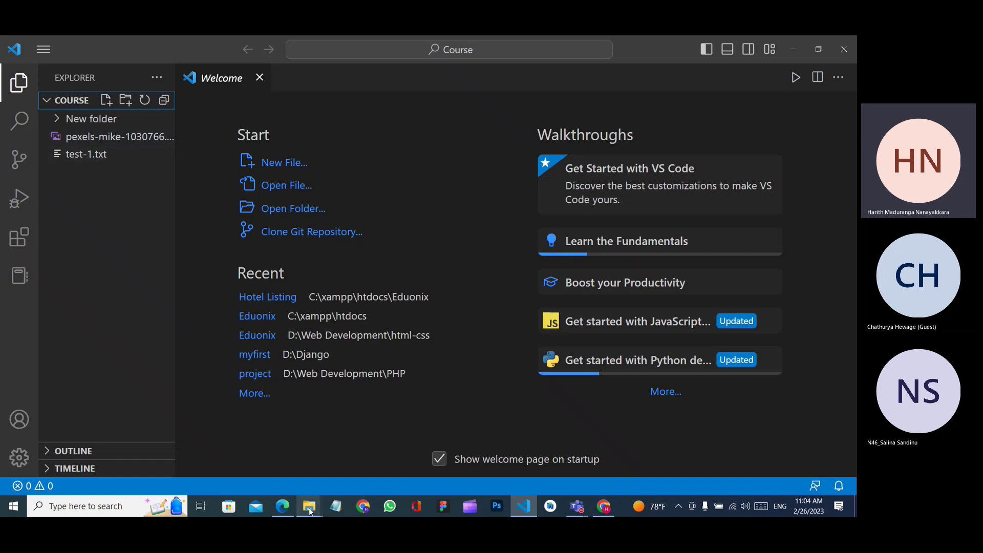
mouse_move(309, 508)
mouse_move(252, 454)
click(105, 101)
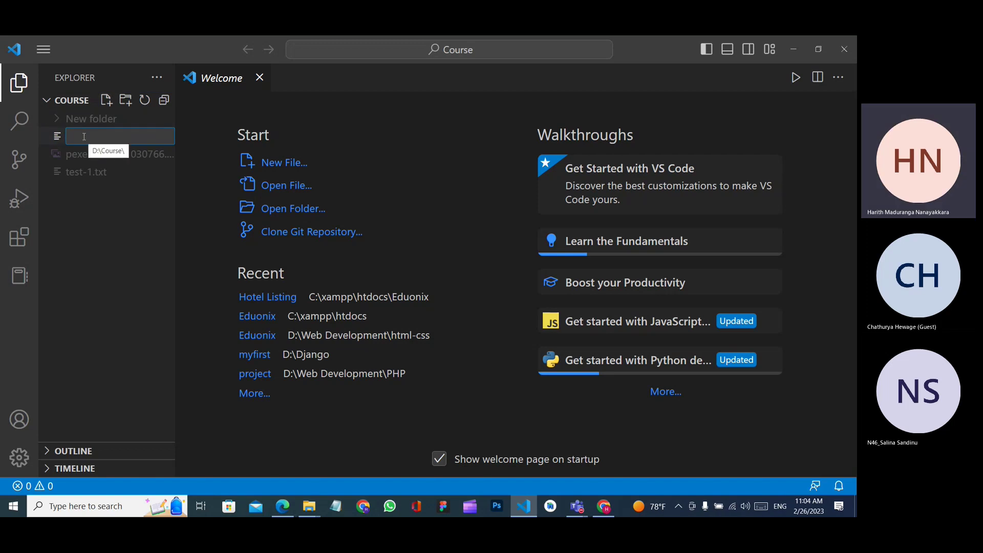
text(index.)
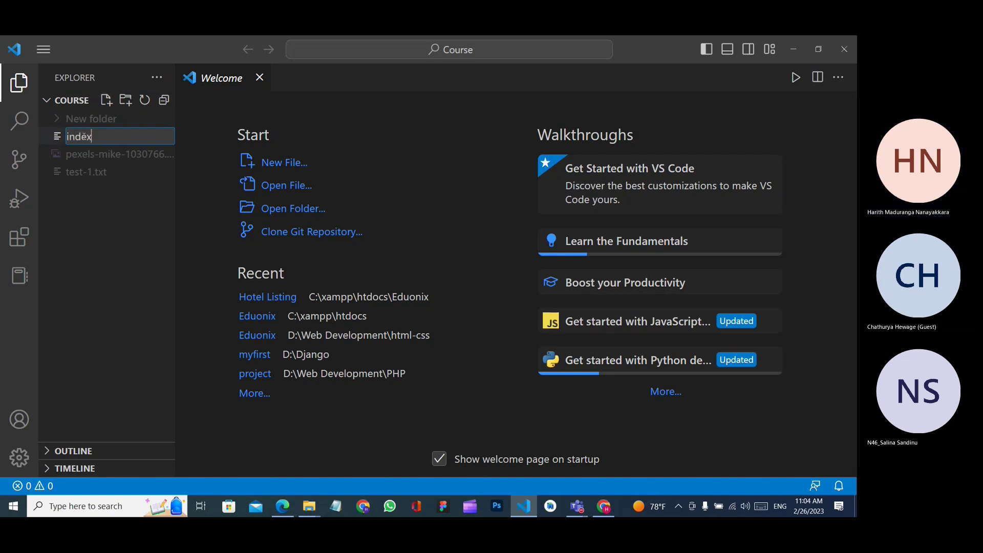
text(html)
key(Return)
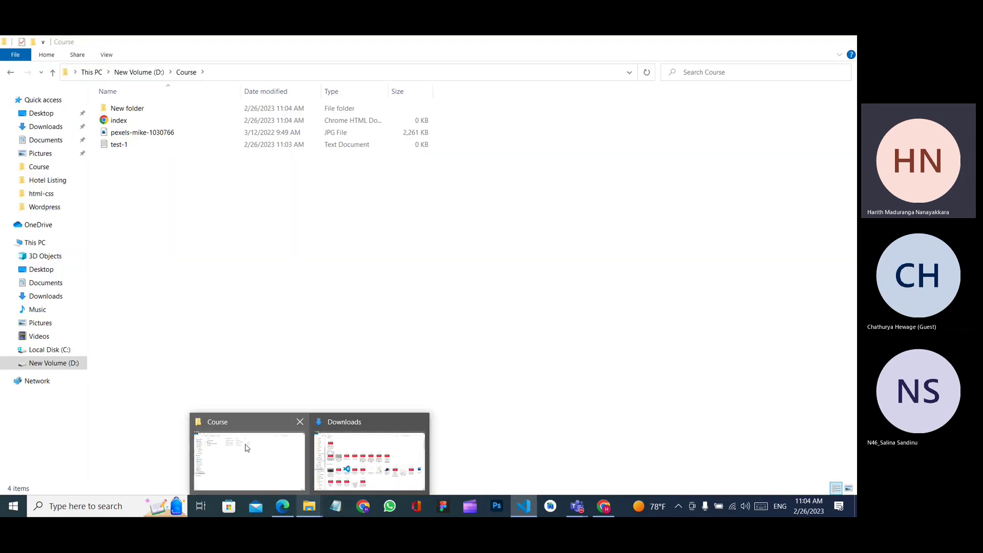
Step: View the empty index.html from the Course folder as a blank page in Chrome
click(246, 448)
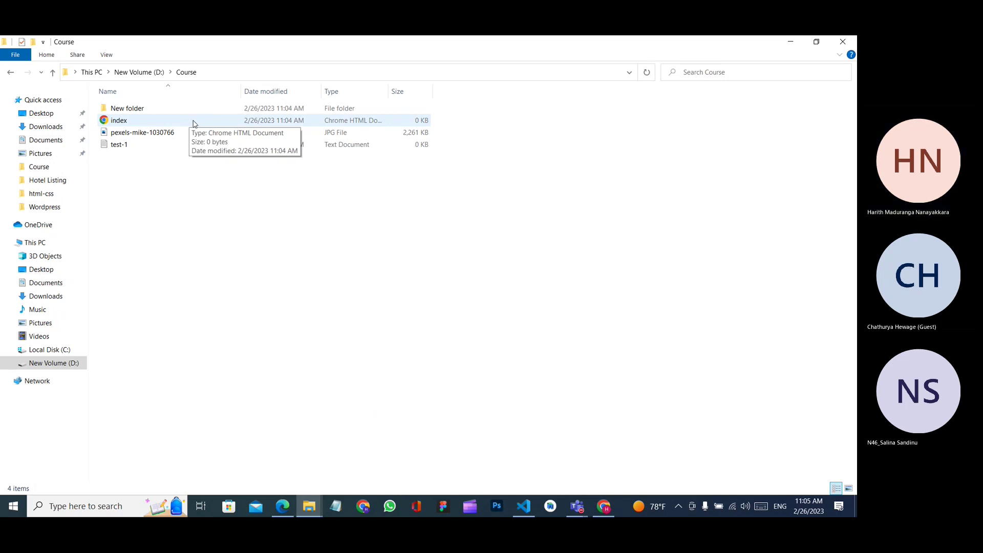
double_click(118, 121)
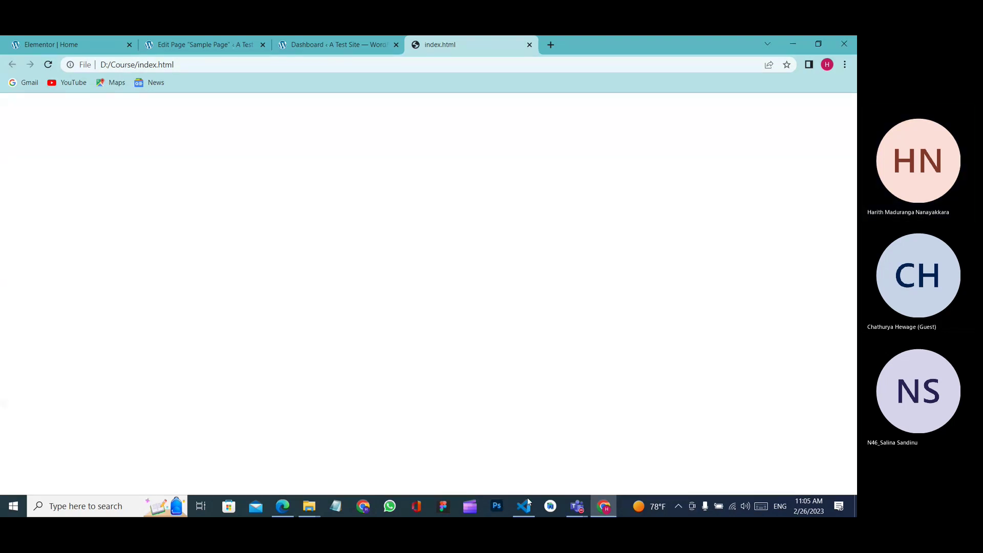
Step: Enter the <!DOCTYPE html> declaration on line 1 of index.html via the !DOCTYPE autocomplete
mouse_move(519, 506)
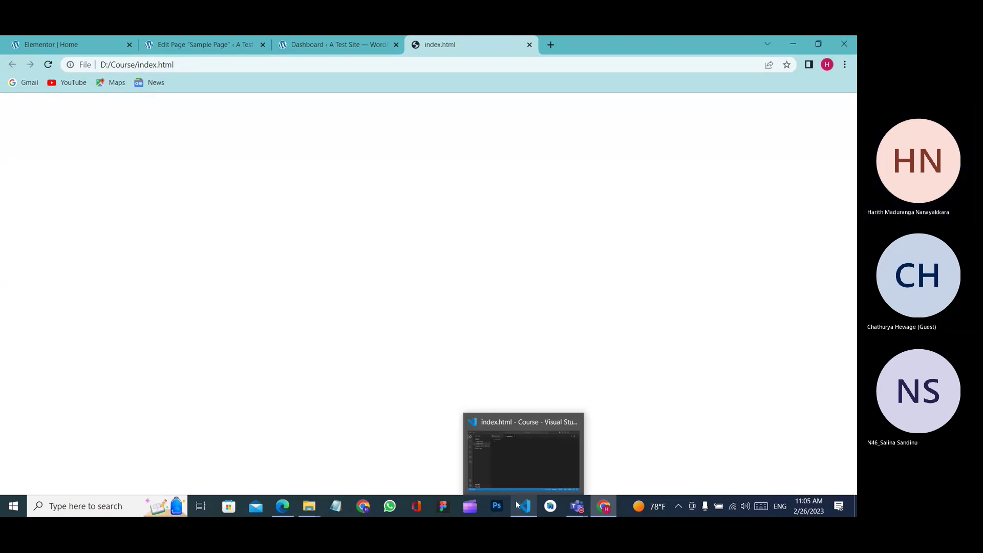
click(510, 455)
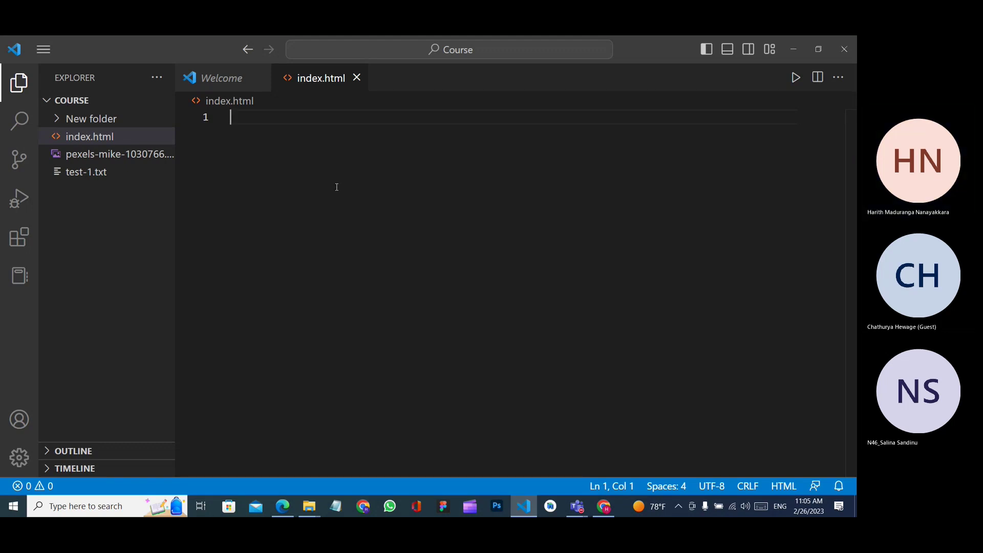
text(<)
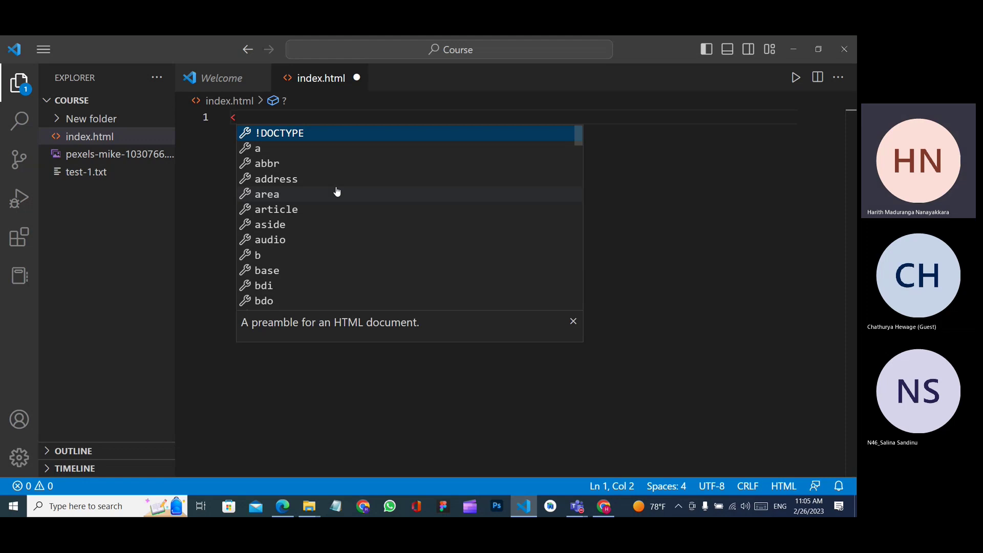
text(!)
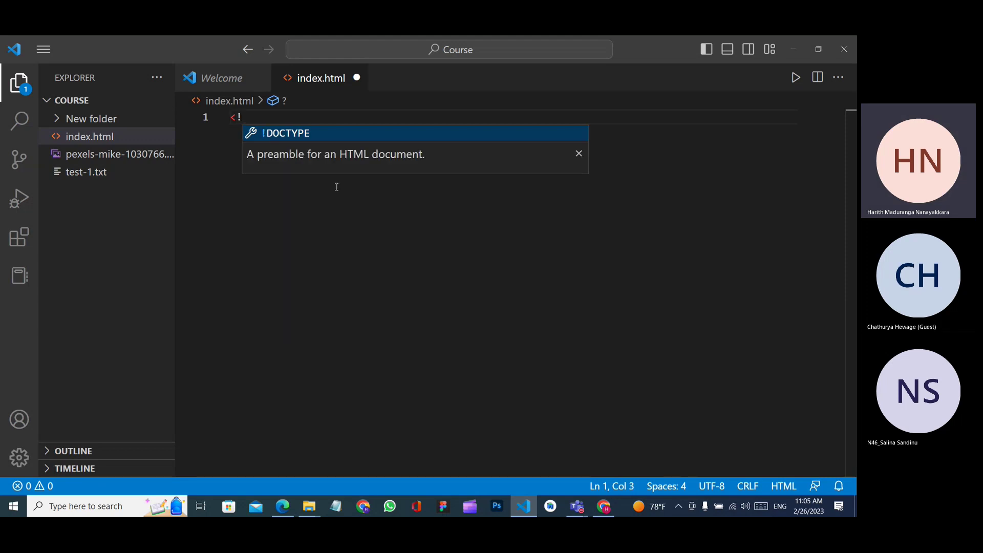
text(D)
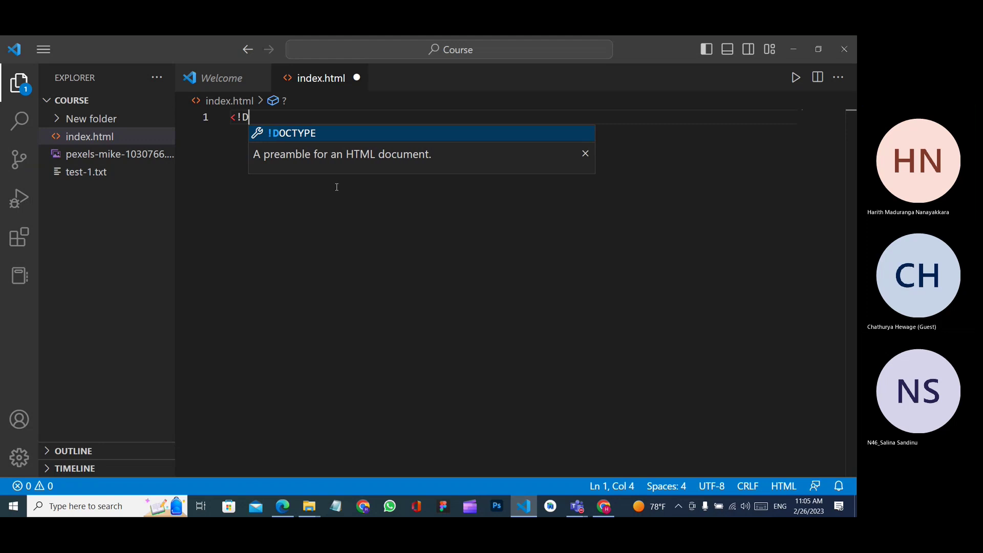
key(Return)
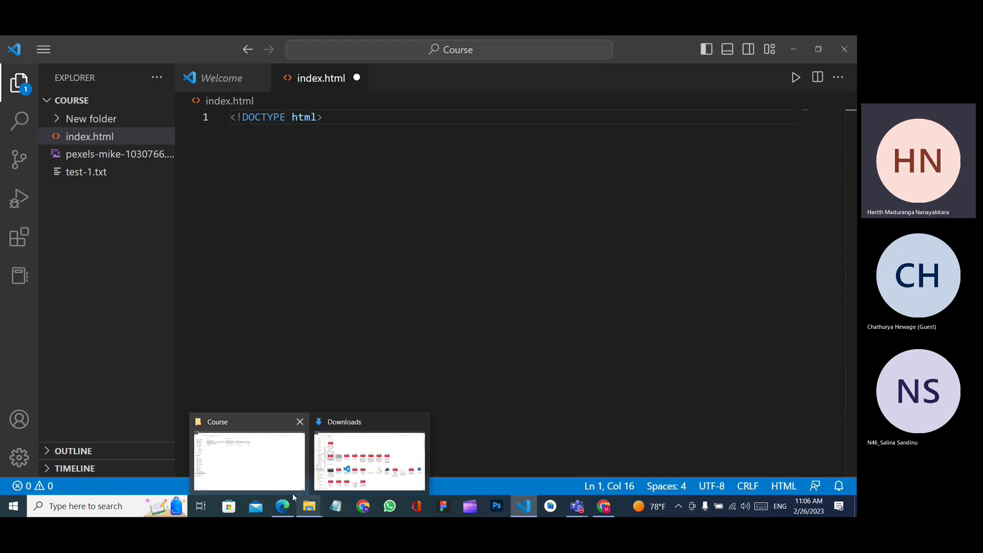
Step: Bring up the Course Outline – Day 01 PDF in Edge at the HTML Headings section and briefly select the <h1 tag
click(291, 514)
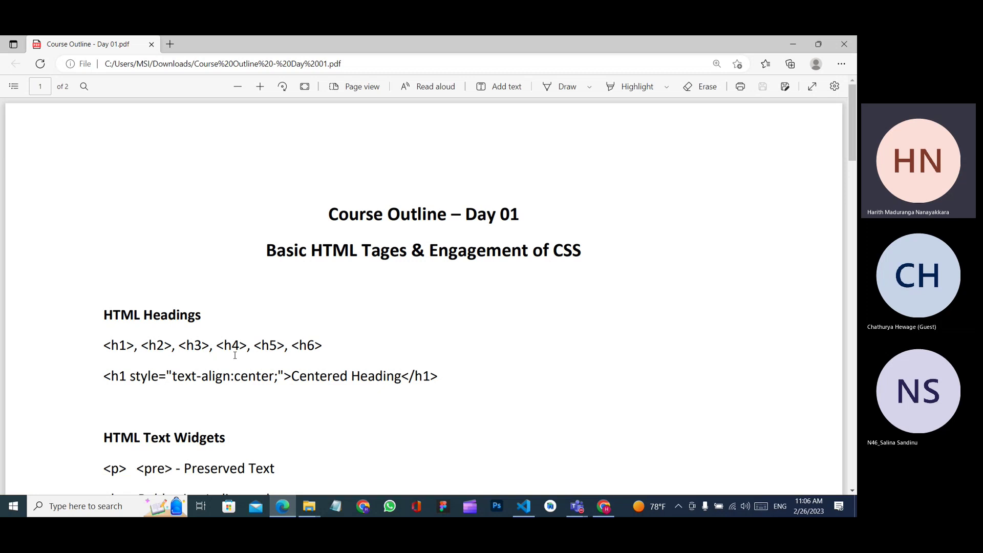
scroll(115, 277, down, 3)
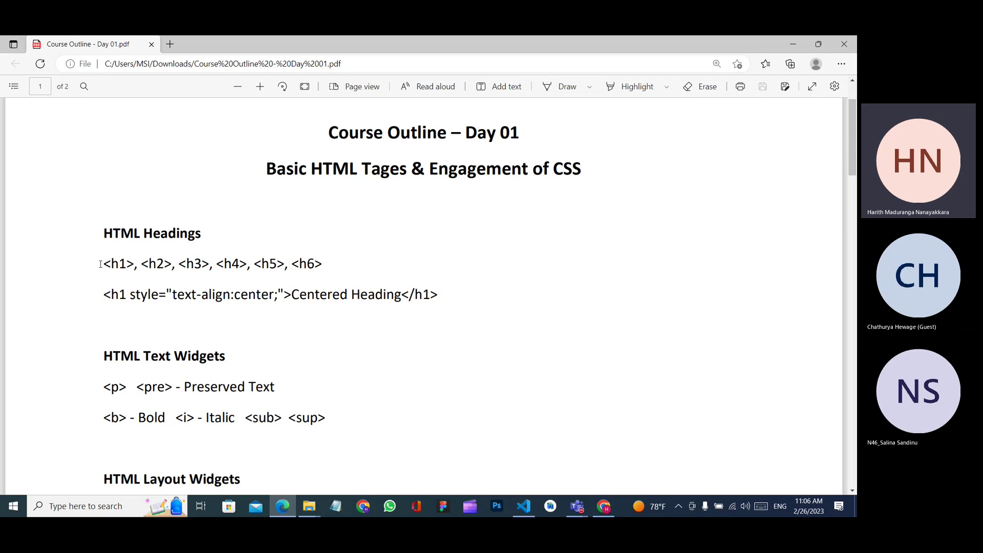
drag(100, 263, 126, 264)
click(117, 265)
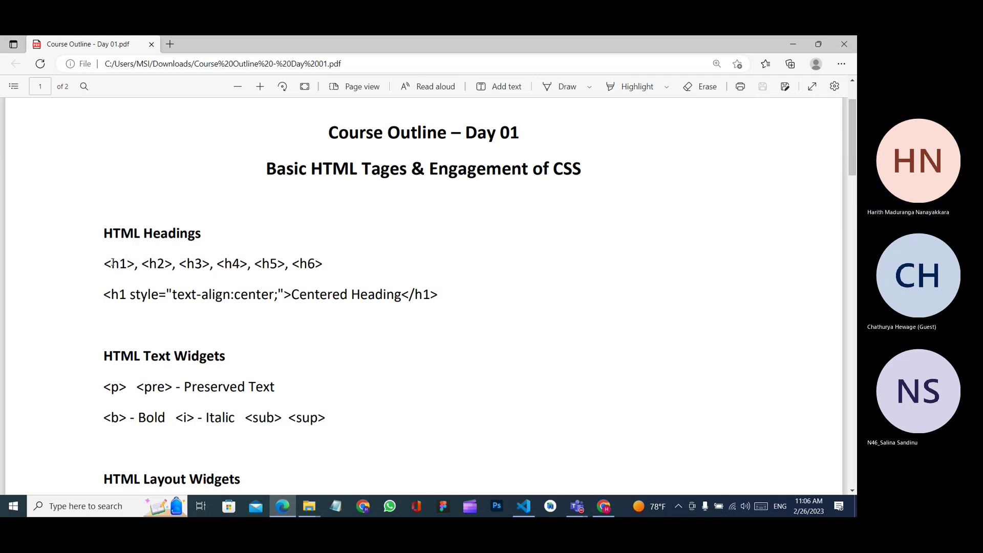